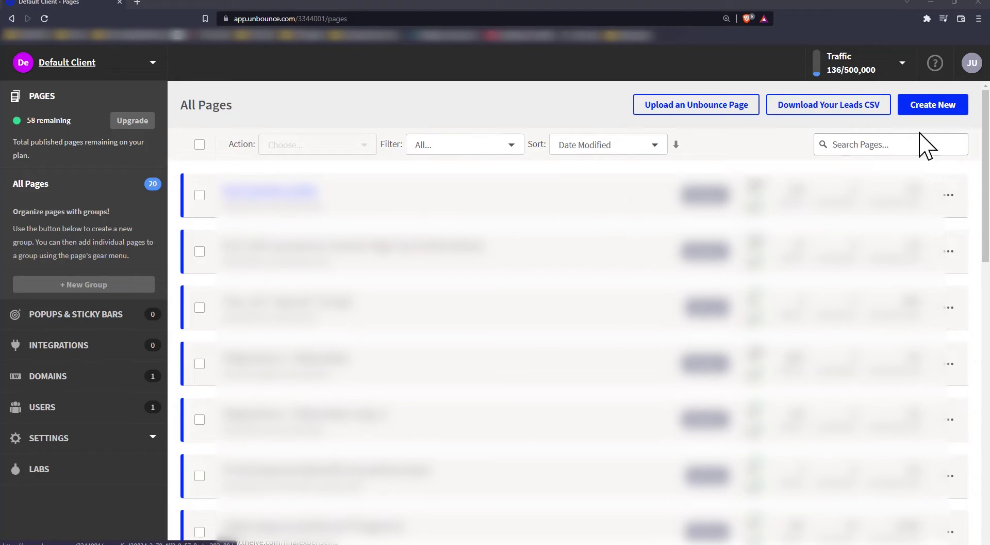
- Start creating a new landing page and choose the Blank Page template
click(945, 107)
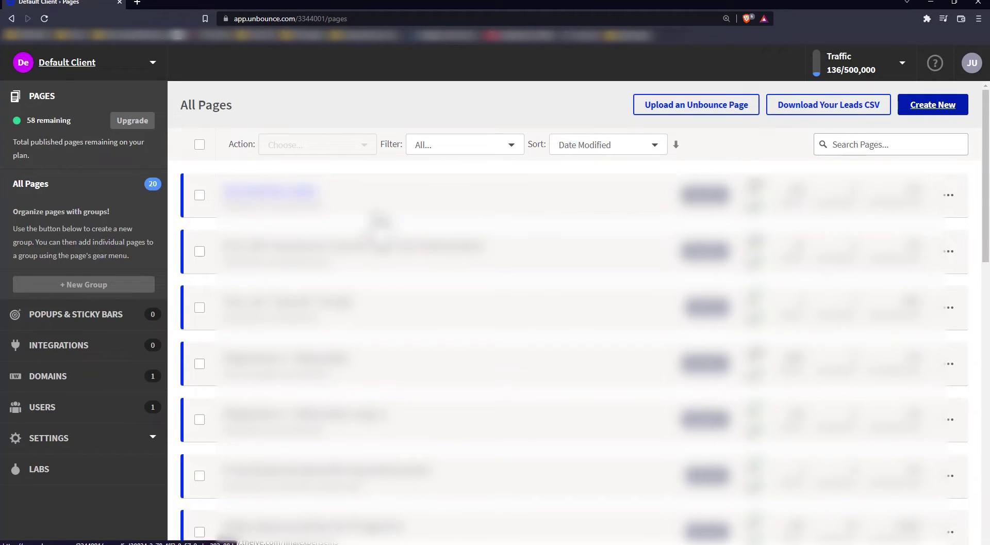
click(938, 107)
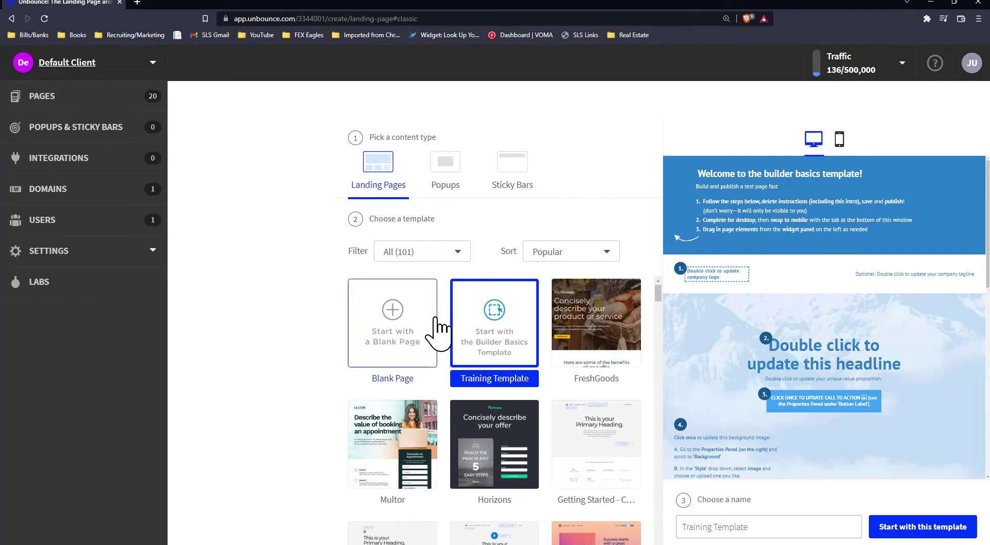
scroll(450, 308, down, 1)
scroll(404, 295, up, 1)
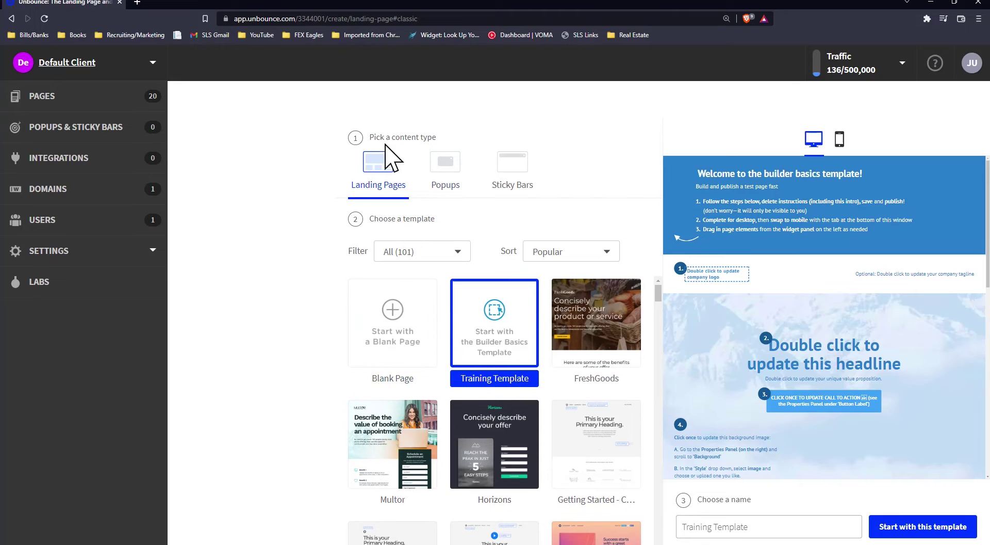
click(401, 335)
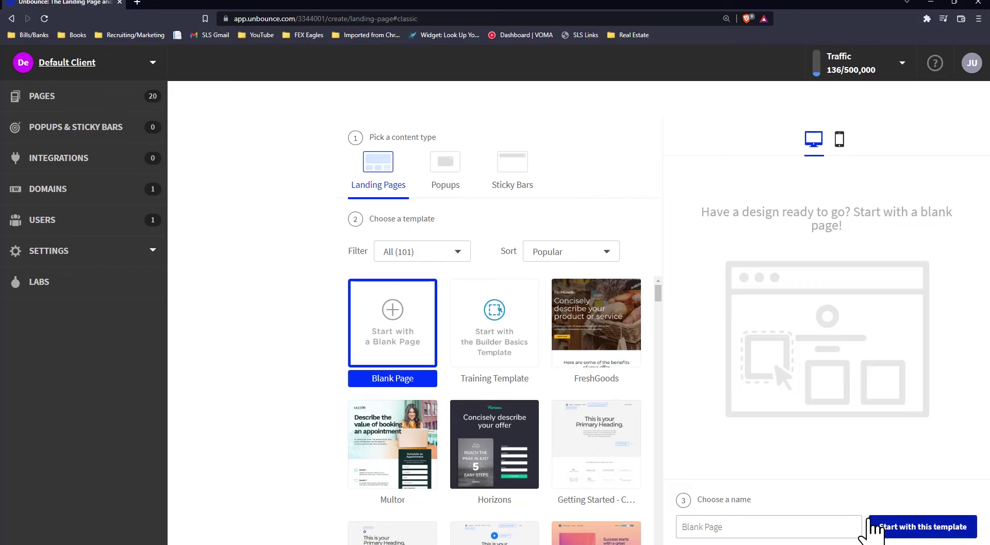
- Name the page "YouTube Viewers LP" and open it in the page builder
click(840, 527)
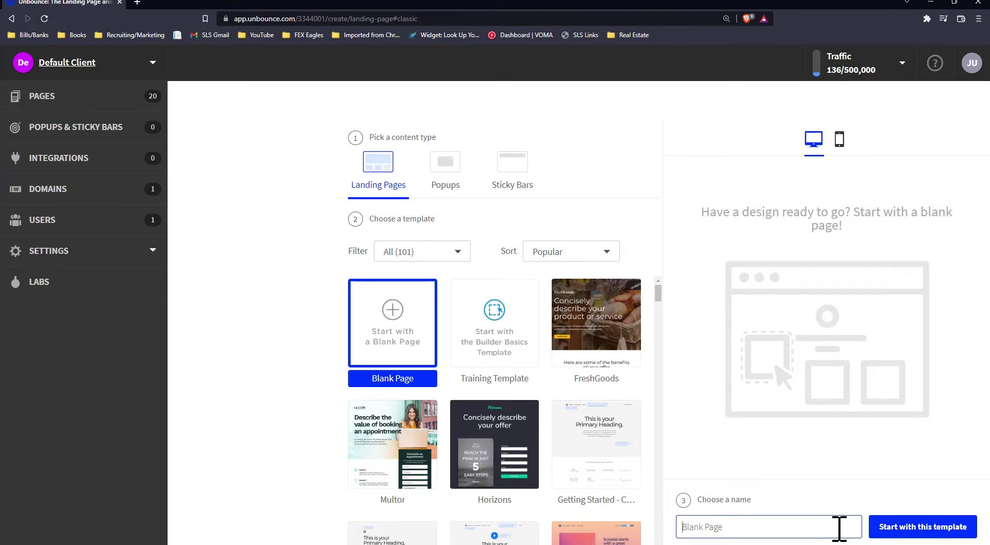
text(YouTube Viewers LP)
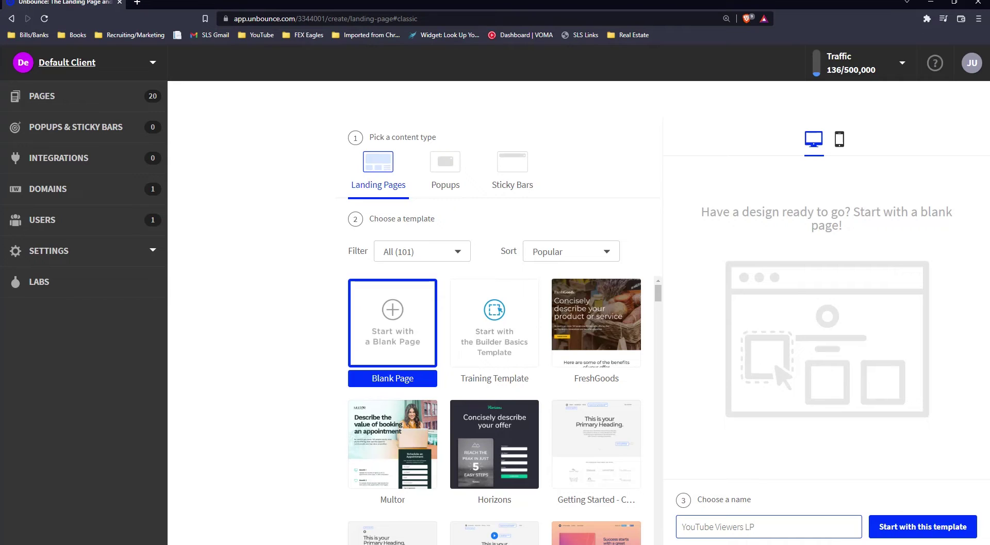
click(914, 527)
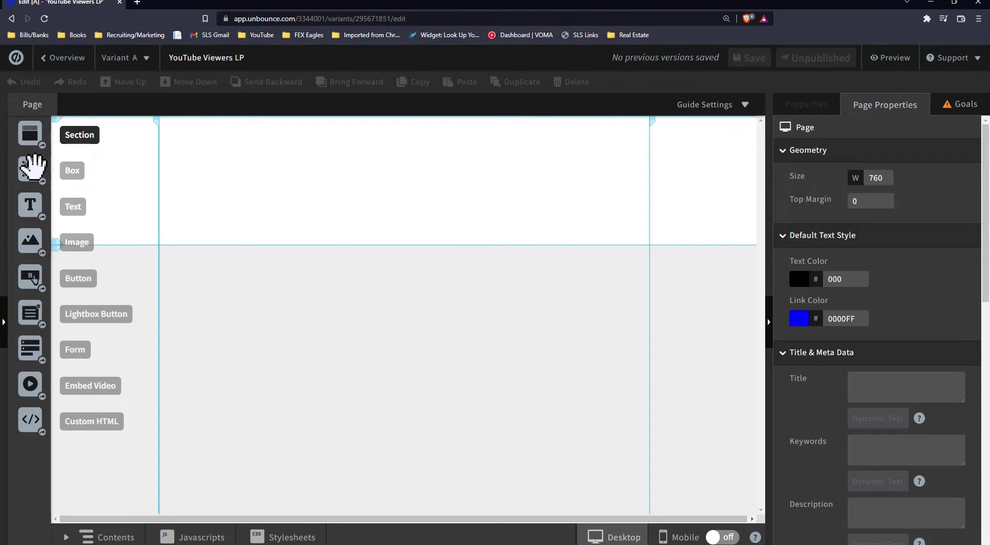
- Extend the page section to about 594 px high and place a text element near its top centre
drag(32, 171, 31, 175)
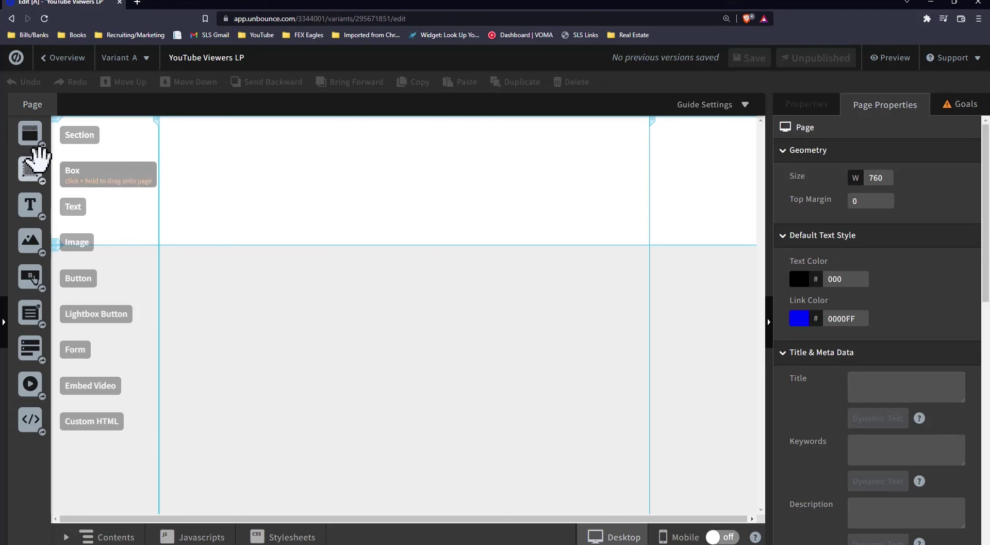
drag(222, 247, 223, 499)
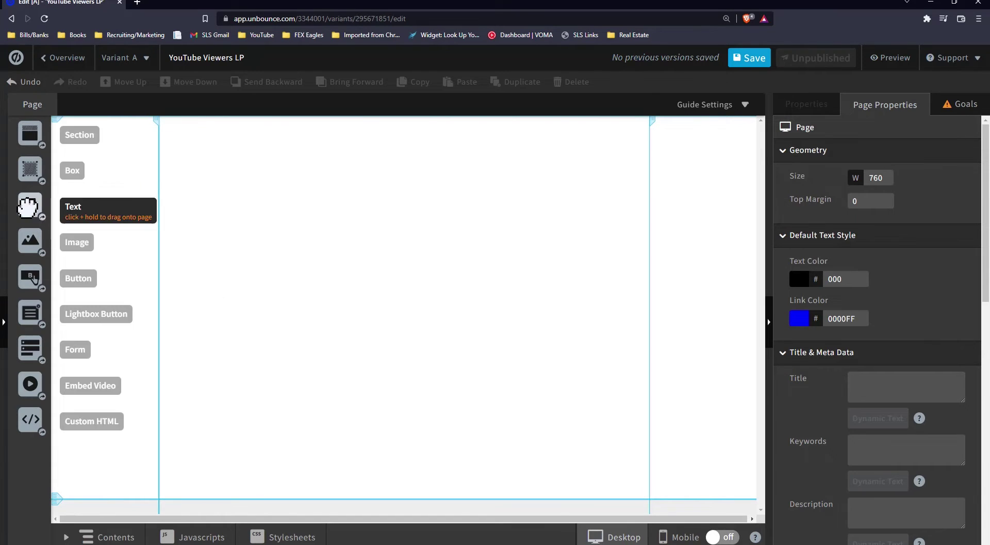
drag(30, 205, 361, 172)
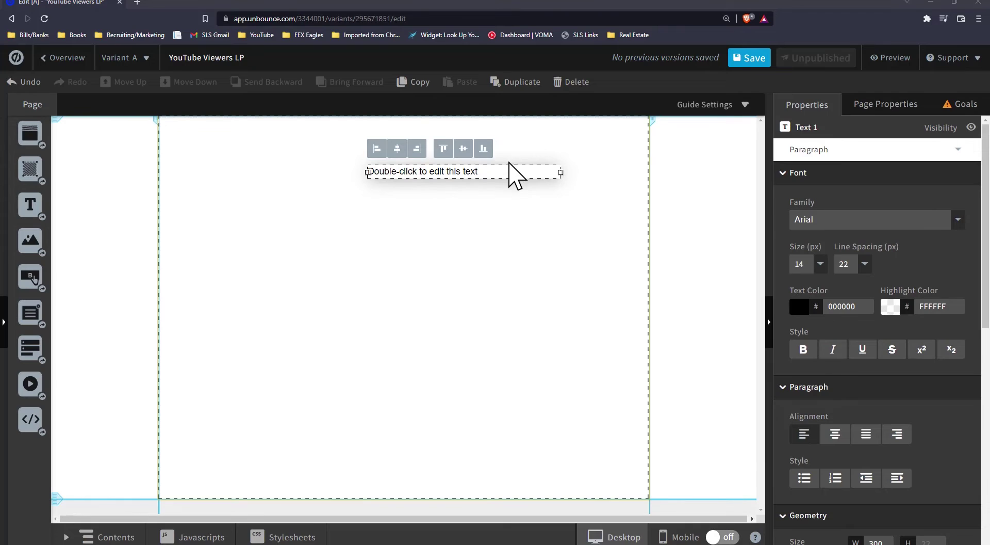
click(453, 177)
mouse_move(453, 177)
mouse_down()
mouse_move(444, 177)
mouse_move(460, 173)
mouse_up()
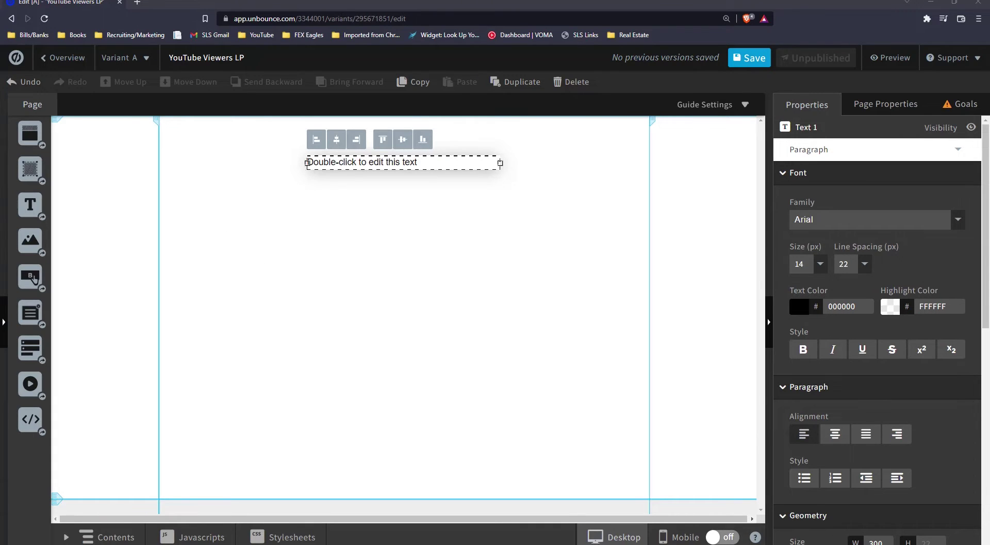
- Format the placeholder text in the text element as Heading 1
click(371, 254)
double_click(378, 163)
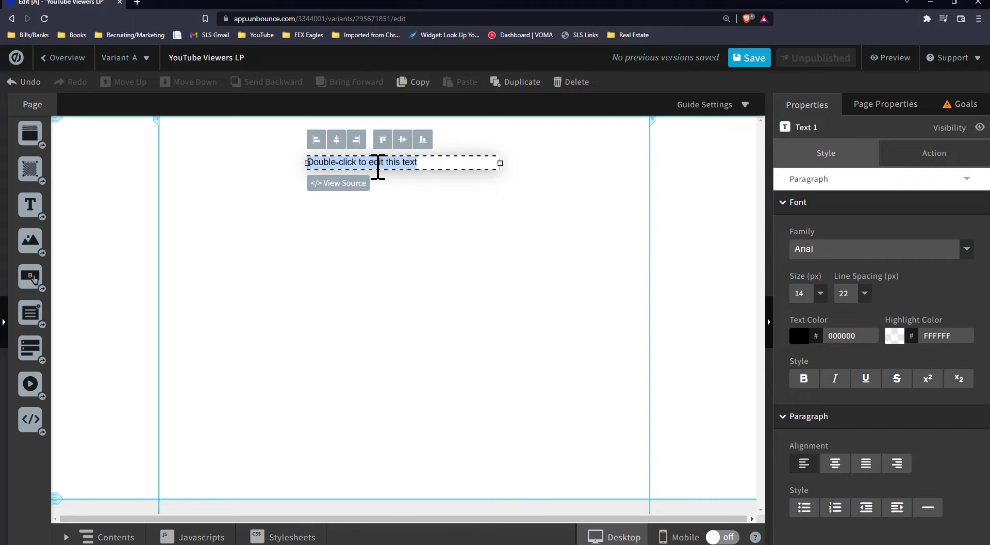
click(954, 179)
click(875, 205)
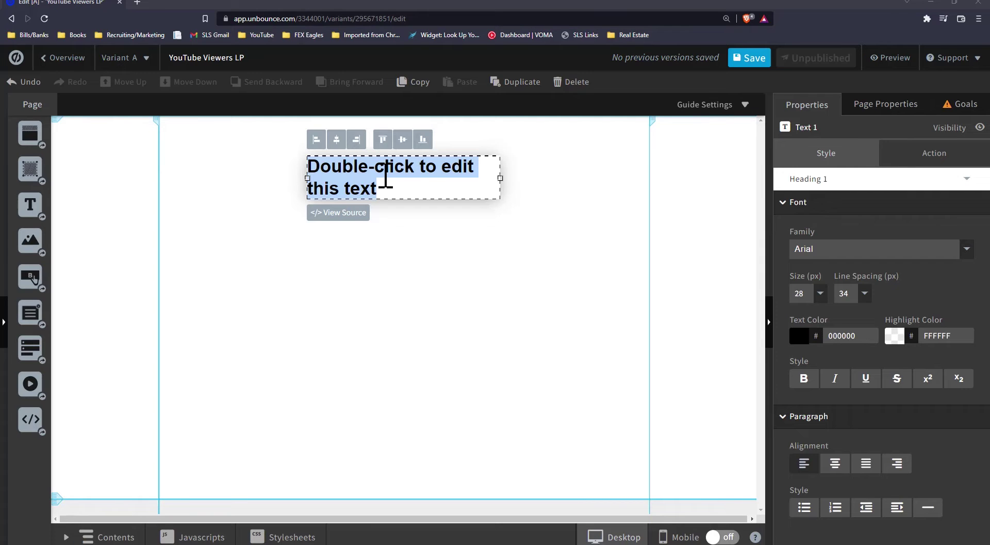
- Replace the placeholder text with "Yes! I would like more information on Final Expense Programs"
click(403, 243)
double_click(402, 183)
text(Y)
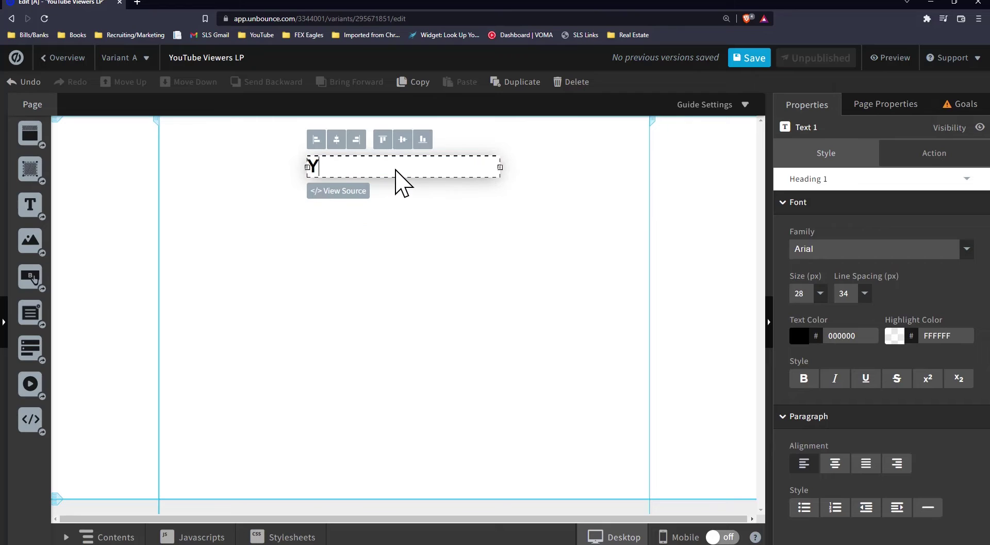
text(es! I would like m)
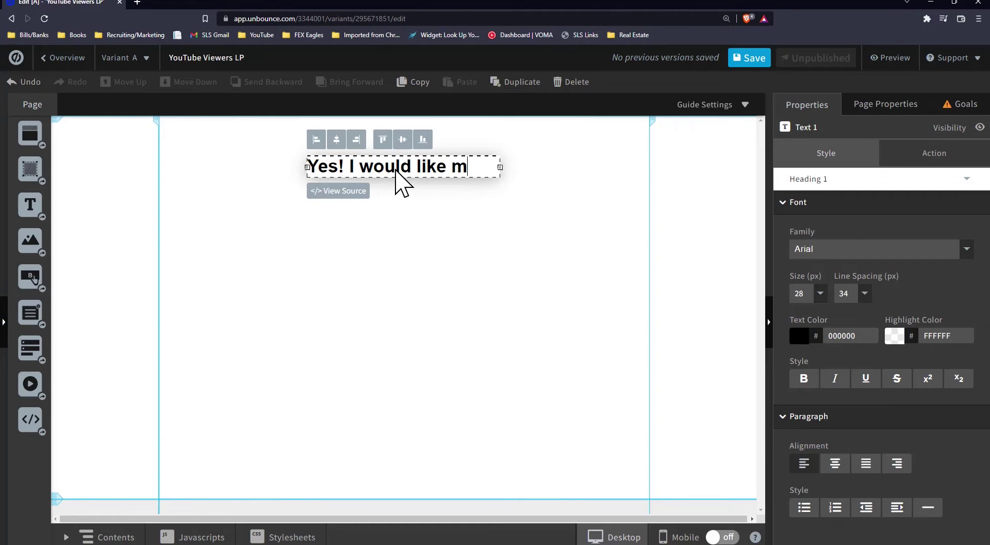
text(ore information ton)
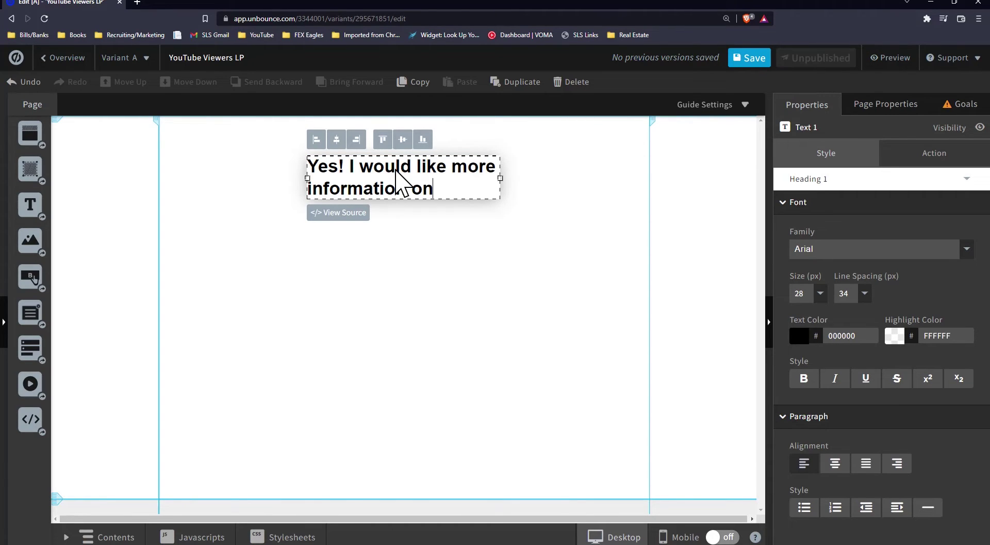
text( Final Expense Programs!)
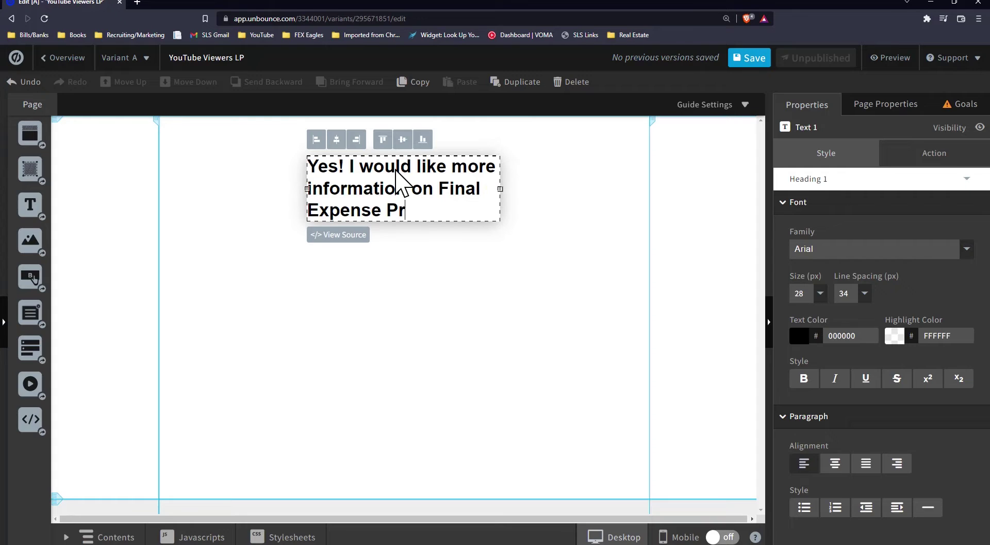
- Reword the end of the heading from "Final Expense Programs" to "the NEW State-Approved Burial Programs"
key(BackSpace)
key(BackSpace)
key(BackSpace)
key(BackSpace)
key(BackSpace)
key(BackSpace)
key(BackSpace)
key(BackSpace)
key(BackSpace)
key(BackSpace)
key(BackSpace)
key(BackSpace)
key(BackSpace)
key(BackSpace)
key(BackSpace)
key(BackSpace)
key(BackSpace)
key(BackSpace)
key(BackSpace)
key(BackSpace)
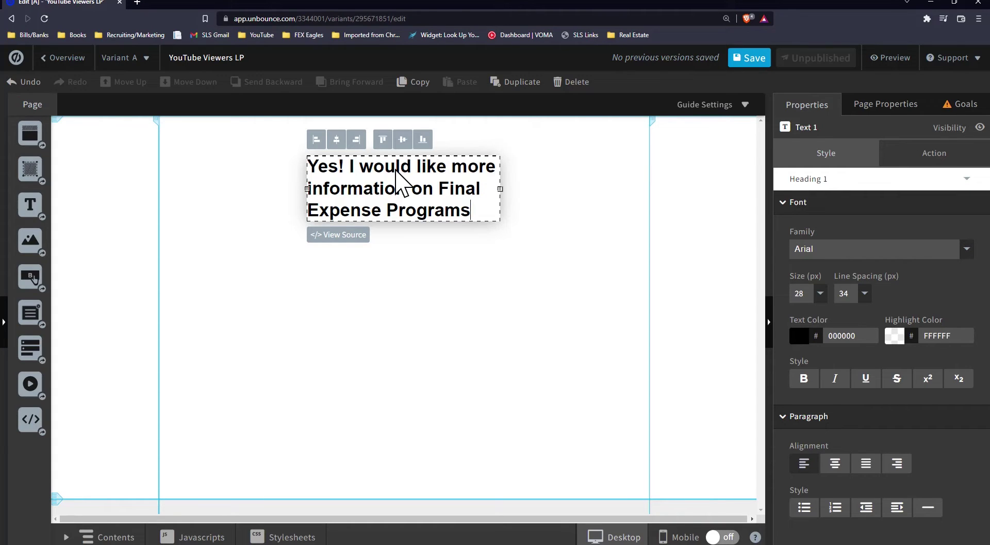
key(BackSpace)
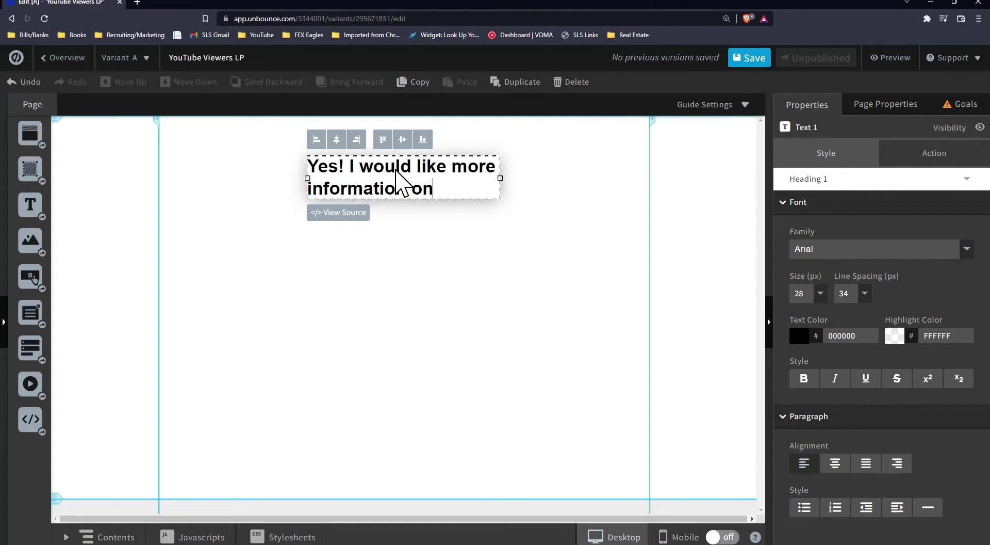
text(State-Ap)
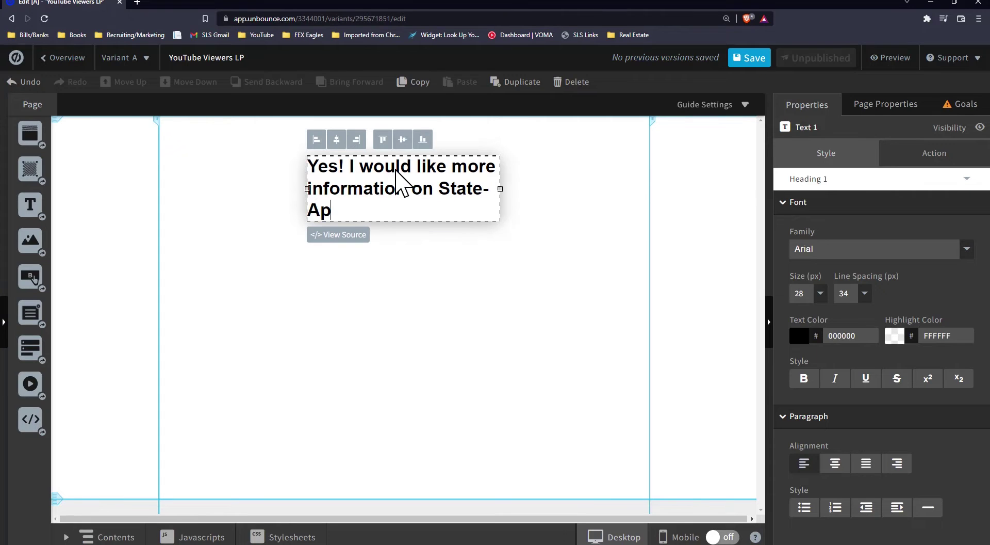
key(BackSpace)
key(BackSpace)
key(BackSpace)
key(BackSpace)
key(BackSpace)
key(BackSpace)
key(BackSpace)
key(BackSpace)
text(the NEW )
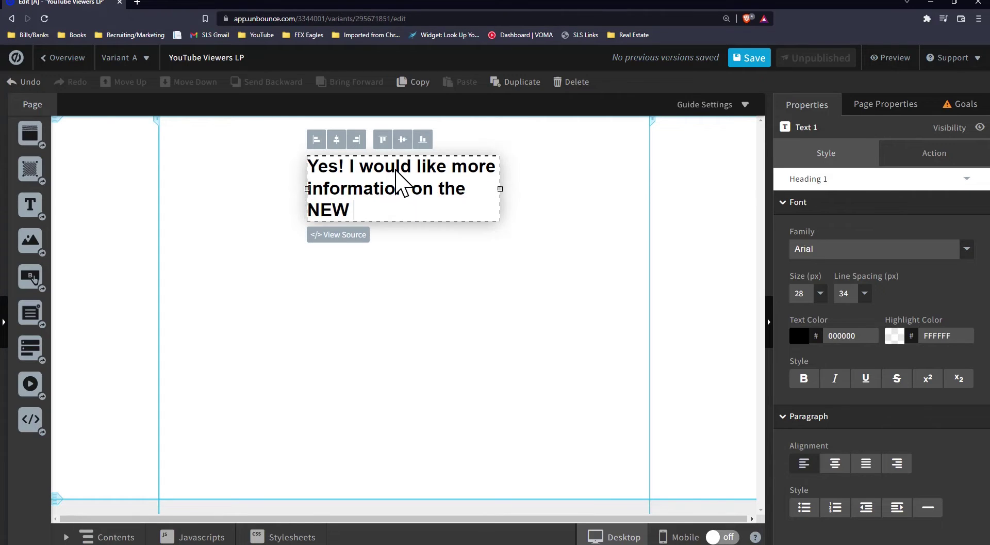
text(State-App)
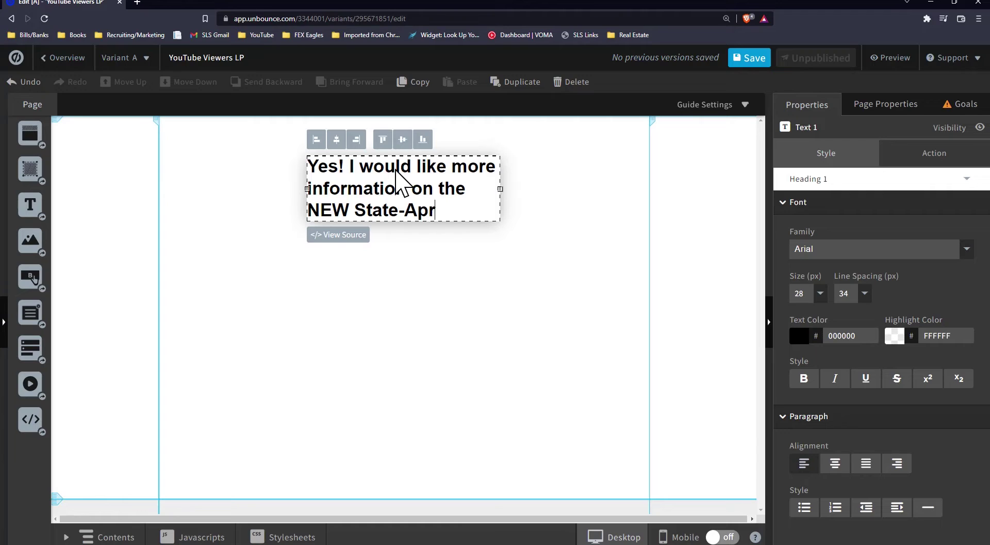
key(BackSpace)
text(p)
key(BackSpace)
text(proved Burial Programs)
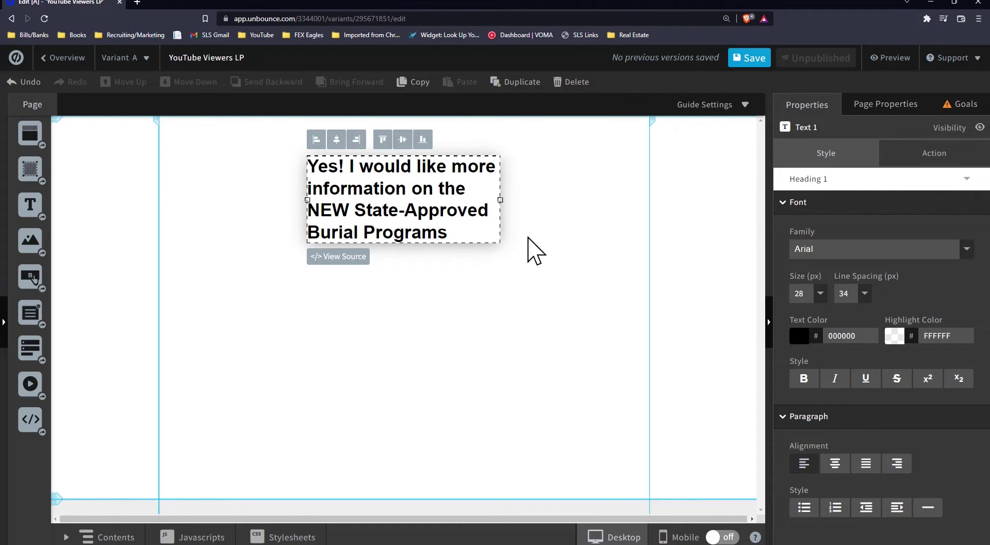
- Widen the heading's text box to about 544 px and centre it horizontally in the section
drag(500, 200, 658, 187)
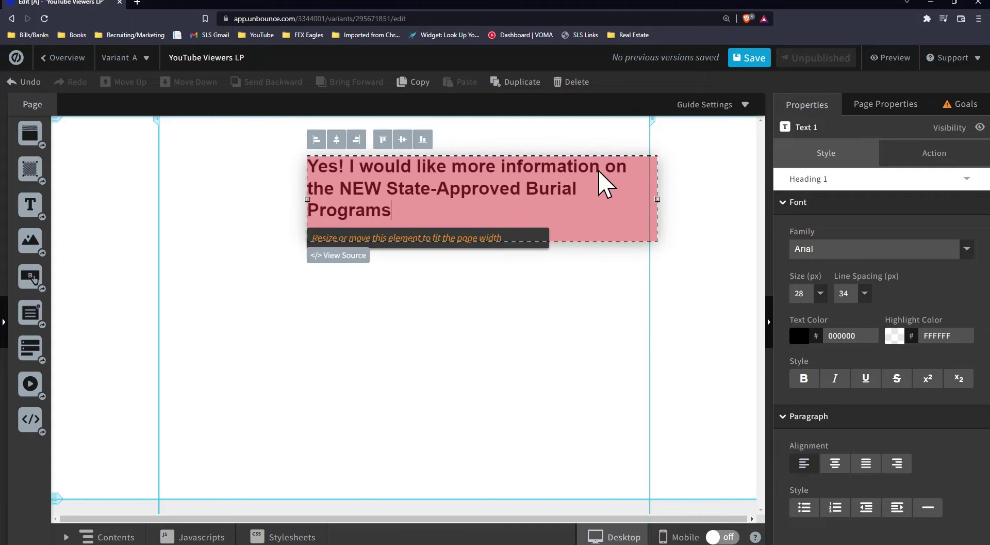
drag(599, 170, 488, 172)
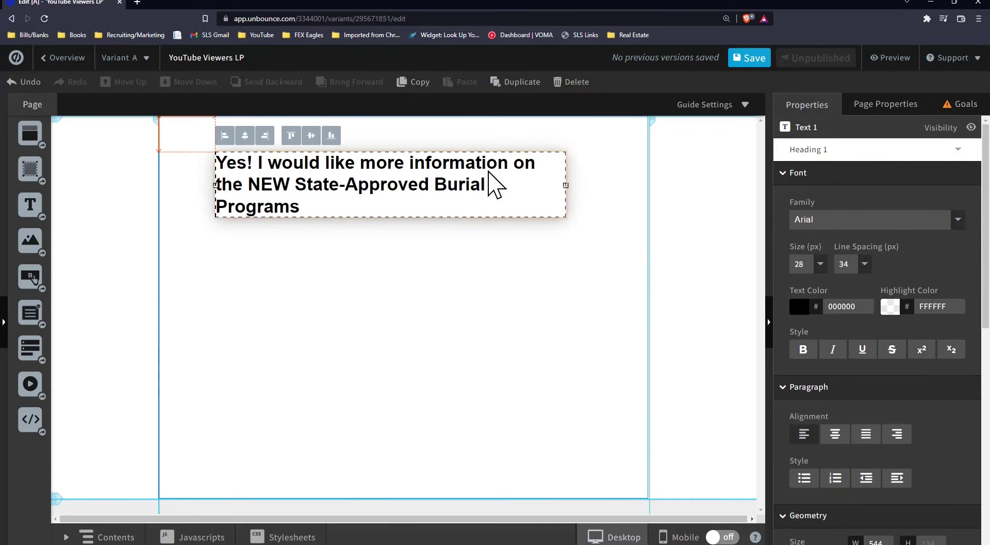
click(250, 132)
- Centre-align the heading text and widen its box to about 577 px, centred horizontally near the section's top edge
double_click(331, 196)
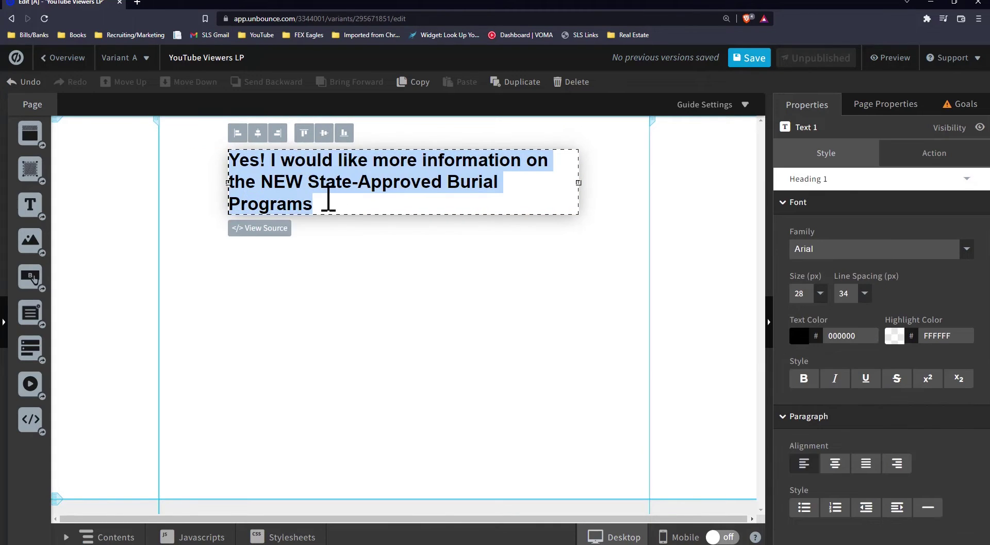
click(835, 463)
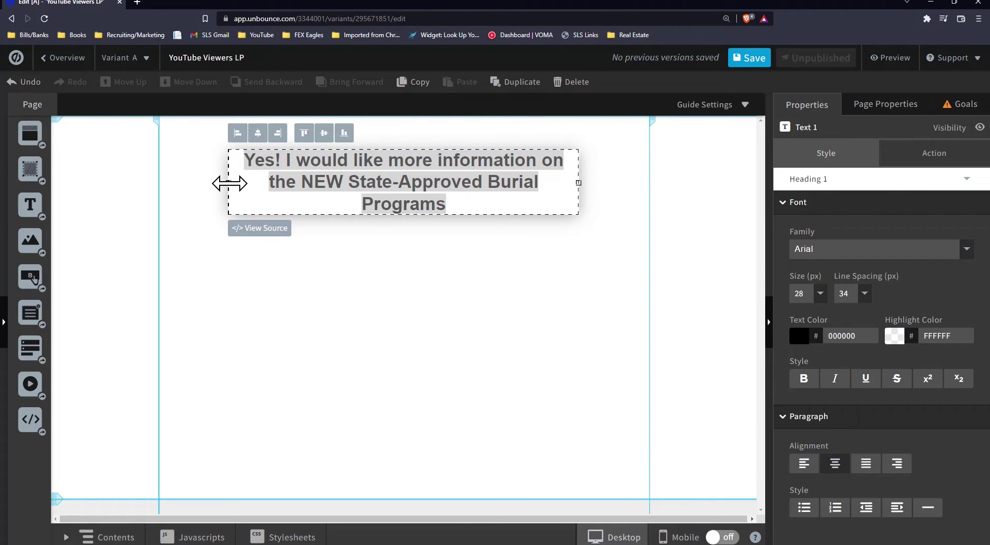
drag(230, 183, 205, 184)
click(586, 221)
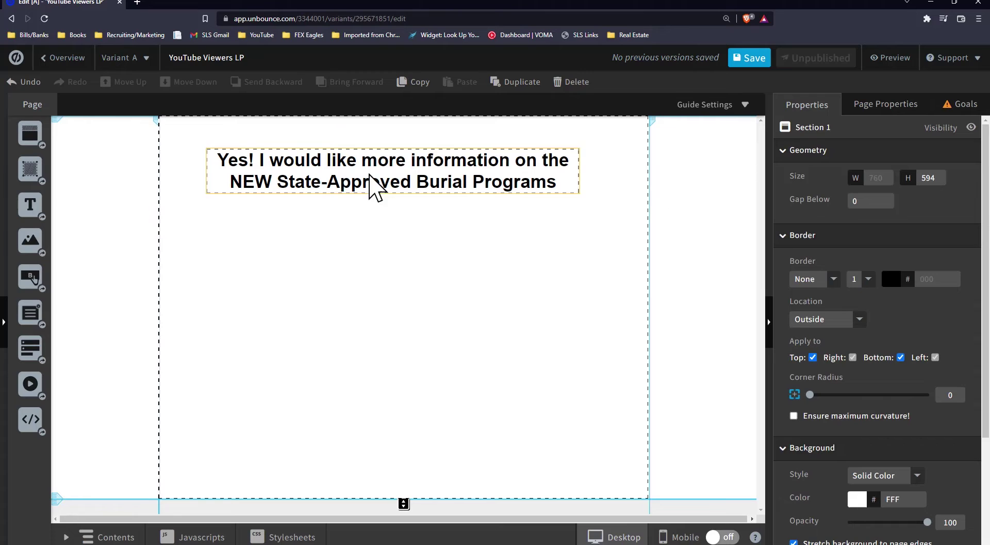
drag(369, 175, 394, 165)
click(247, 190)
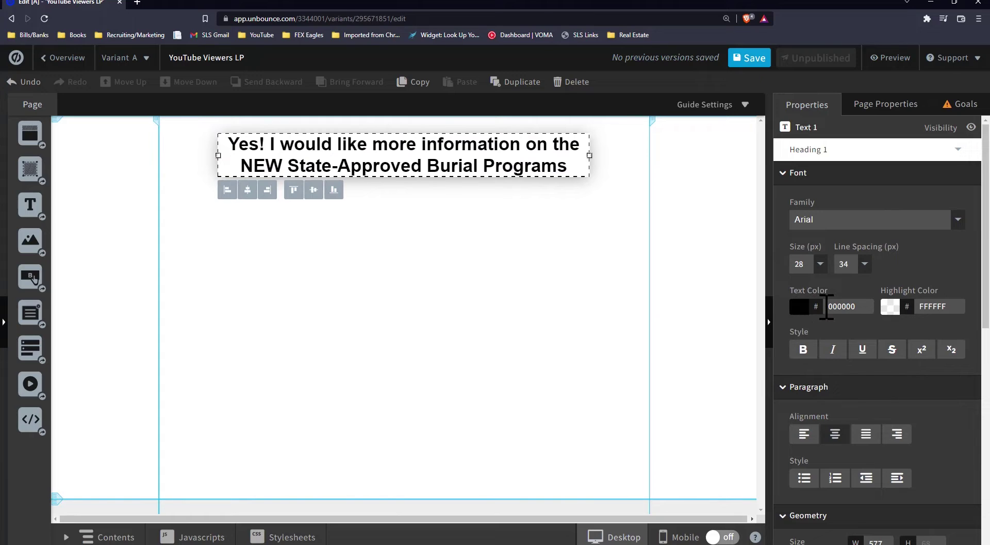
click(799, 308)
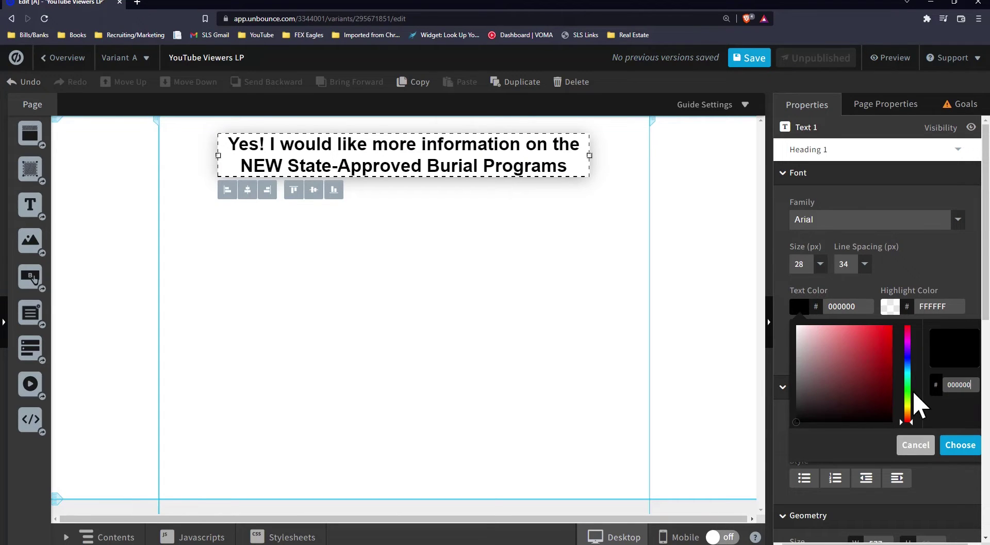
drag(910, 397, 911, 404)
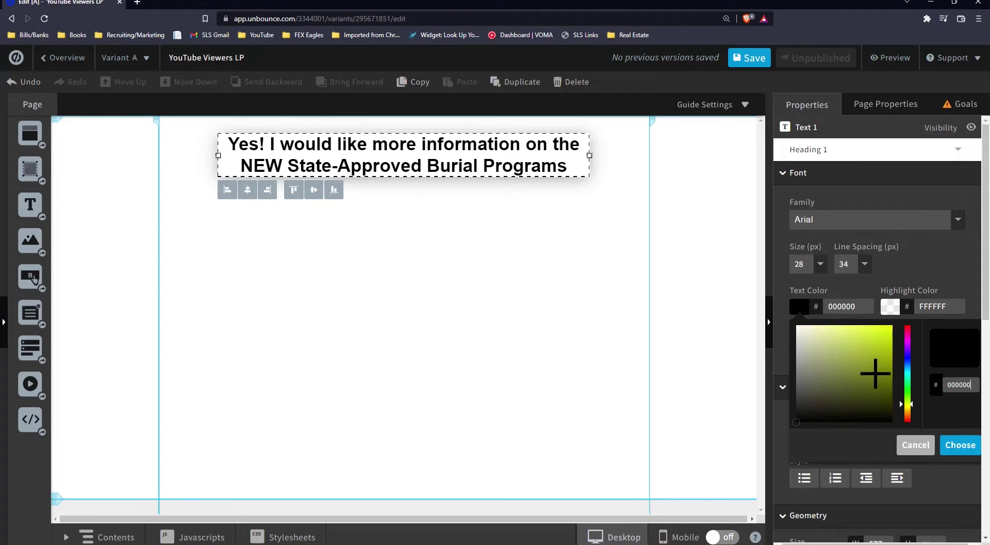
drag(866, 343, 857, 325)
- Set the heading's highlight colour to white, FFFFFF
click(899, 305)
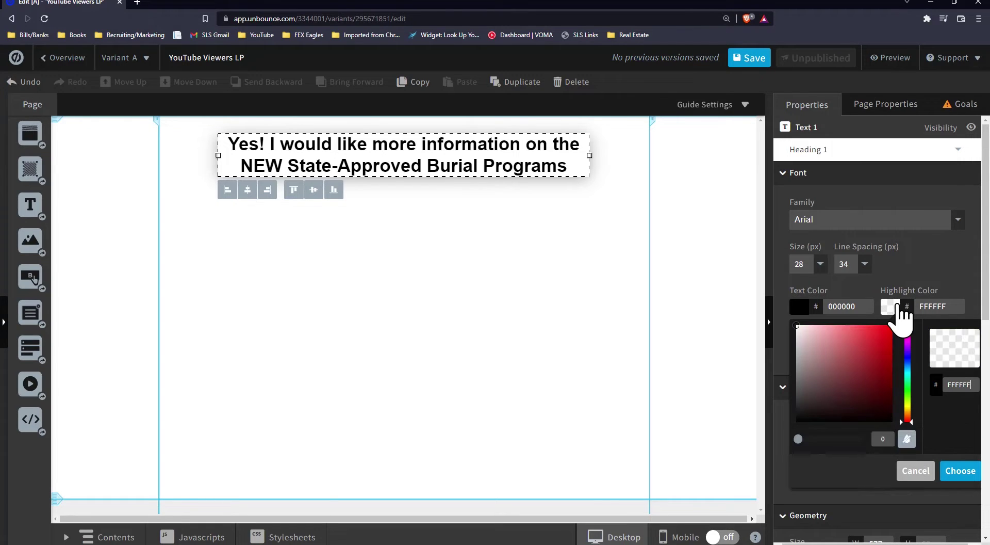
click(962, 472)
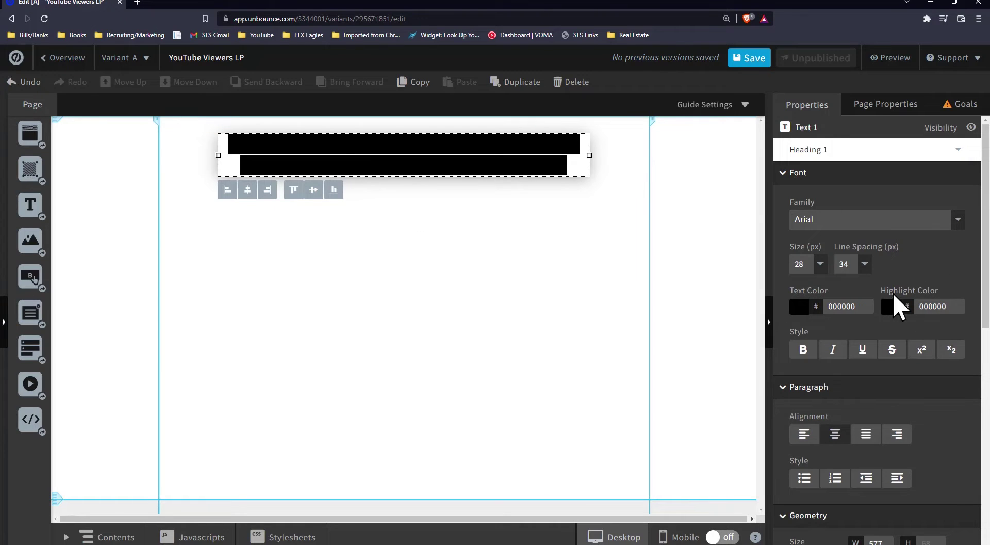
click(888, 308)
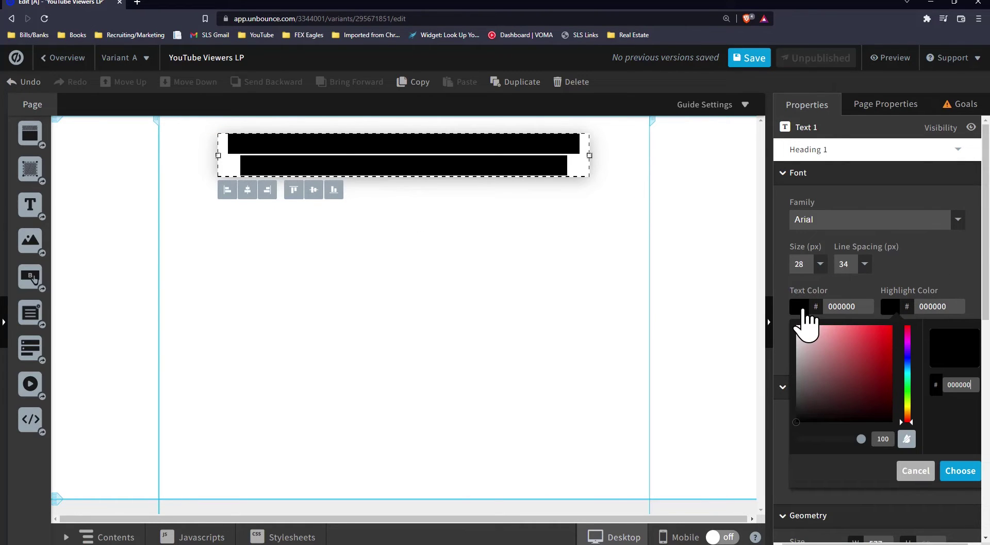
drag(873, 339, 771, 321)
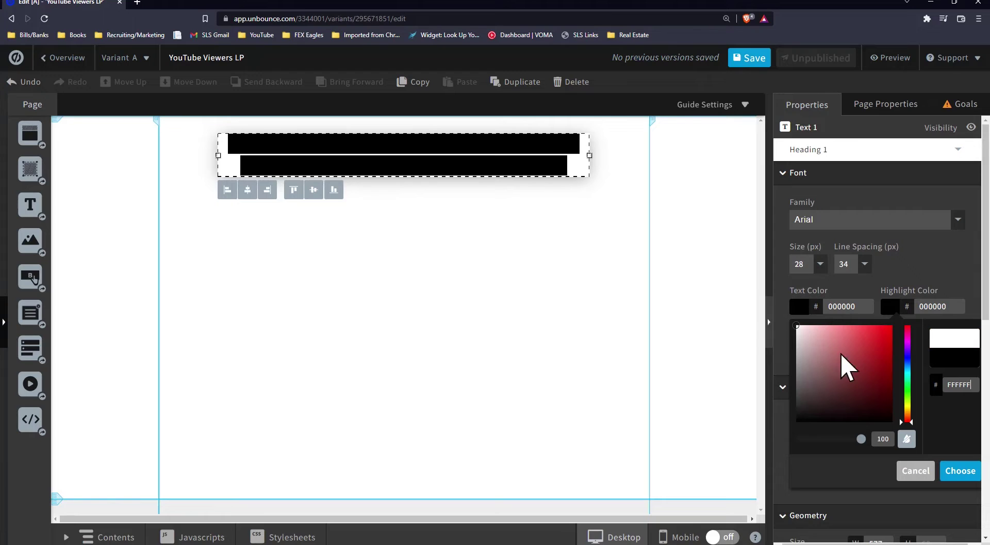
click(960, 471)
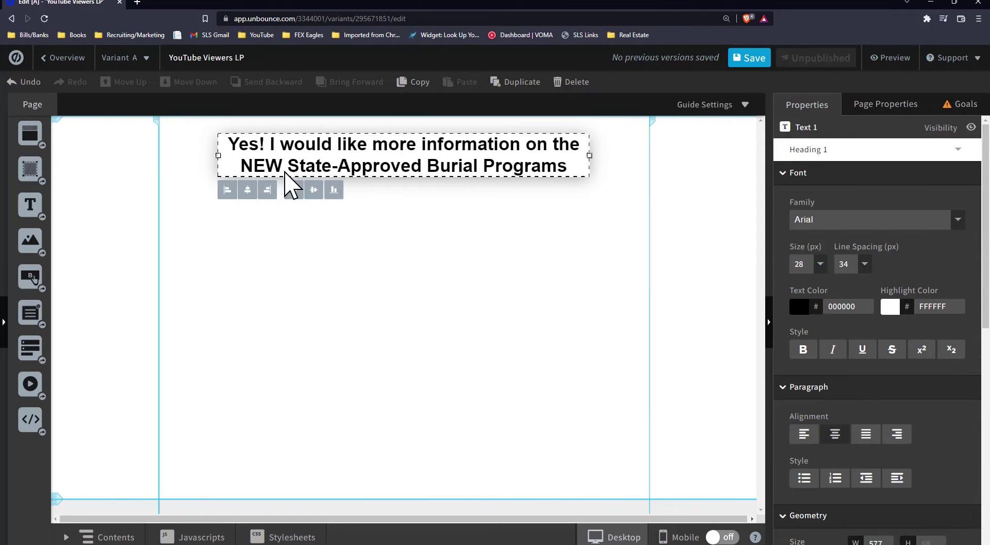
- Move the heading slightly closer to the section's top edge and centre it horizontally in the section
scroll(822, 301, down, 8)
scroll(897, 361, up, 2)
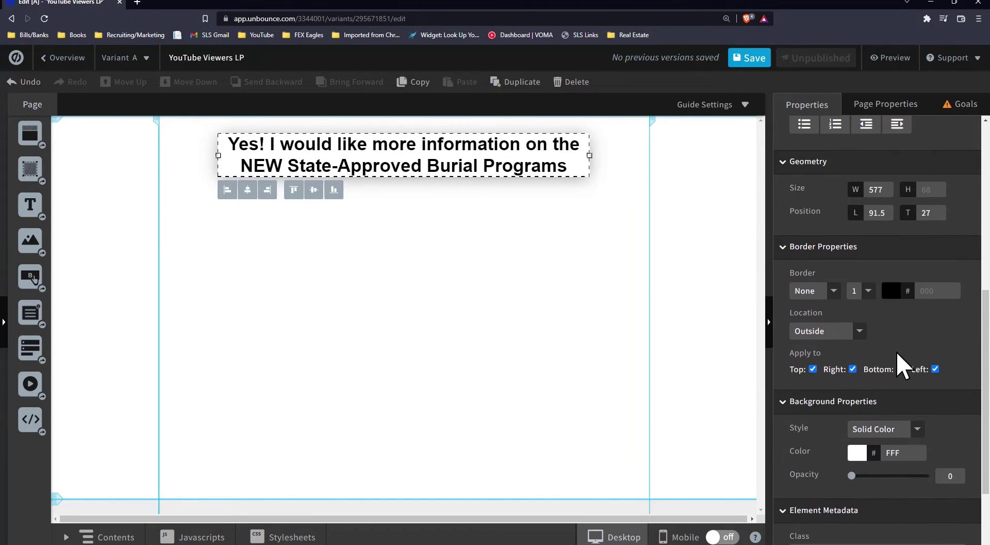
scroll(917, 323, up, 6)
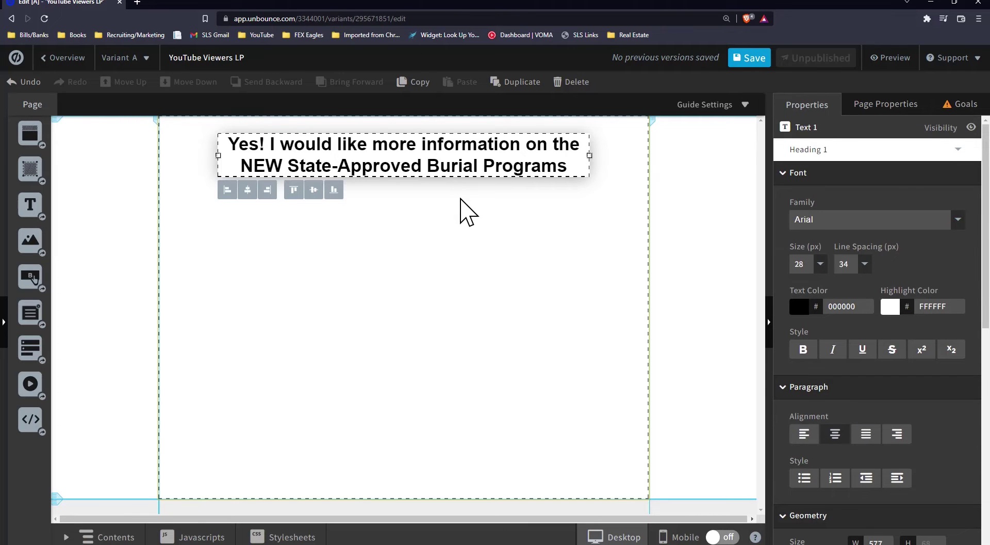
click(464, 209)
drag(364, 150, 367, 148)
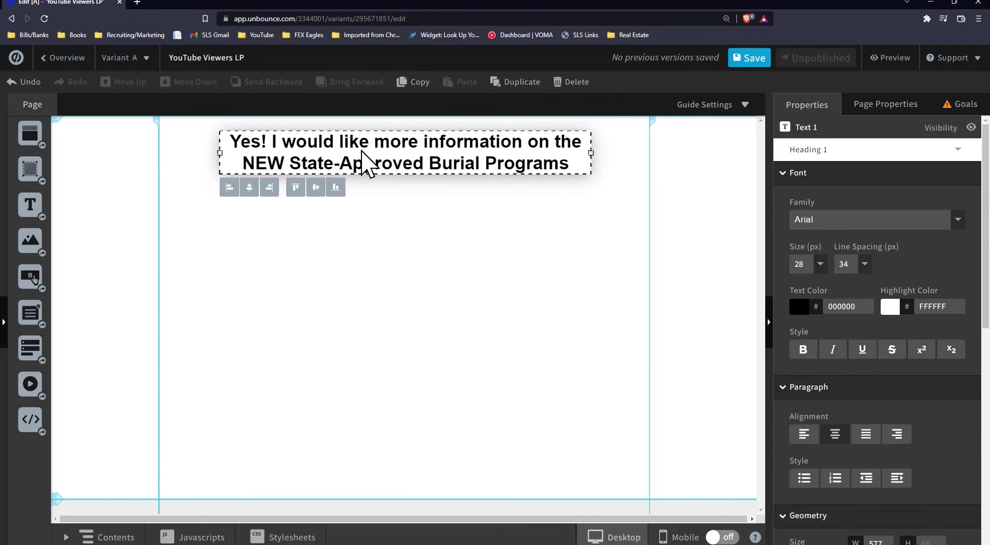
click(243, 191)
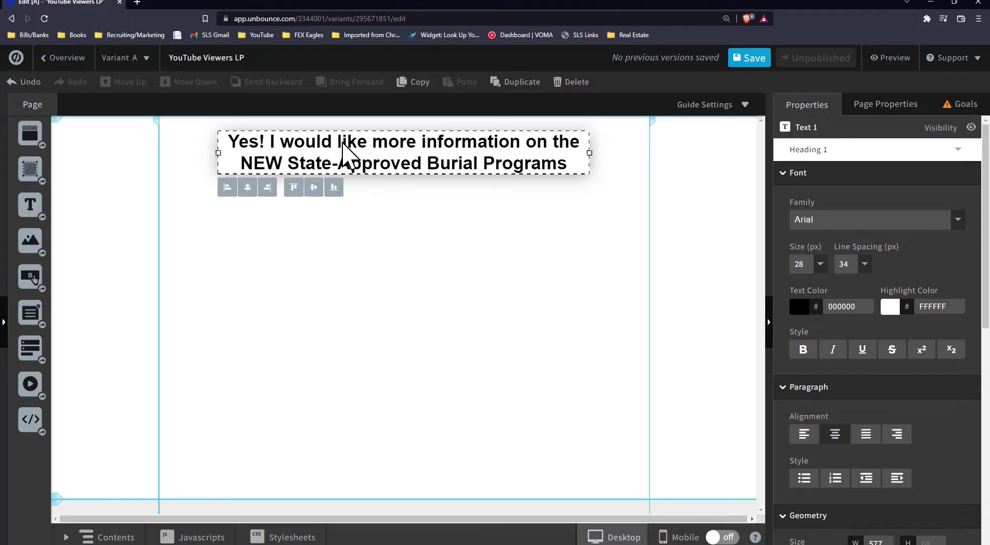
- Add a second text element just below the heading and give it the Paragraph style
drag(30, 204, 393, 212)
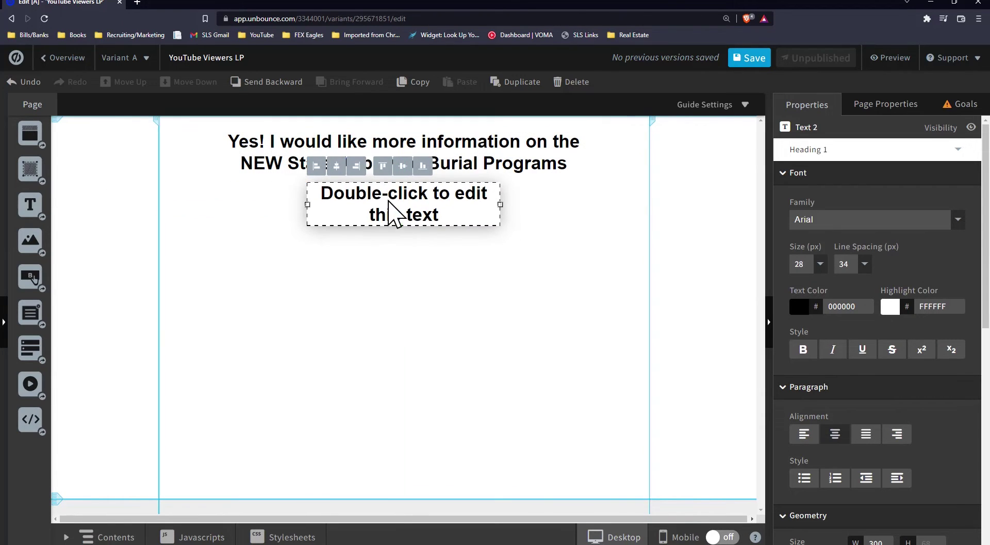
click(821, 149)
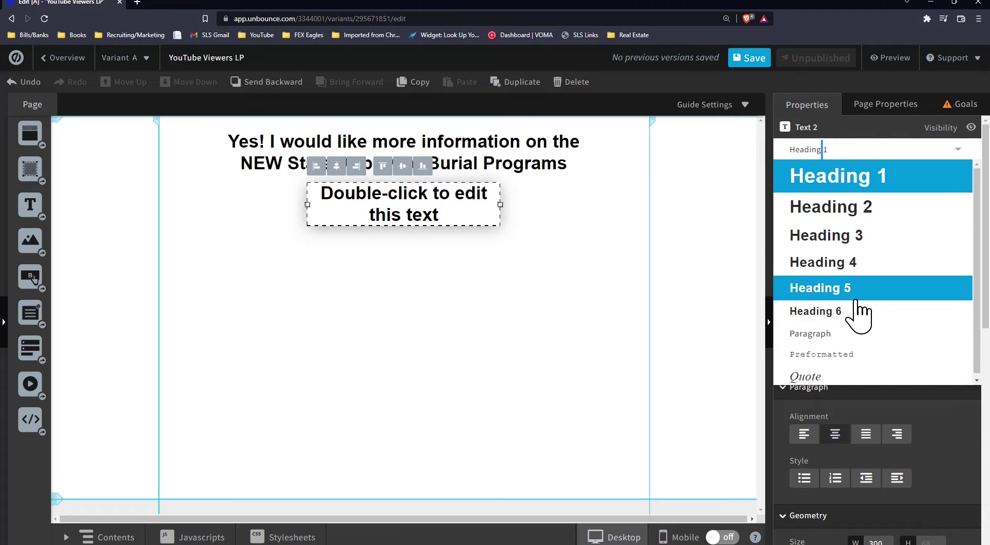
click(851, 335)
- Replace the paragraph's placeholder text with "Some basic information is required to generate your request. However, your information is"
double_click(399, 189)
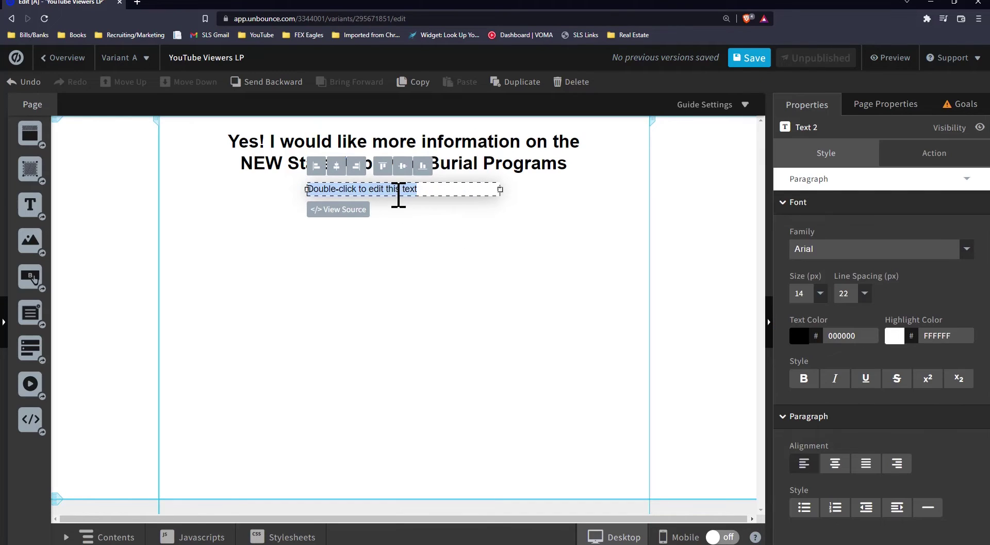
text(Some basic information is)
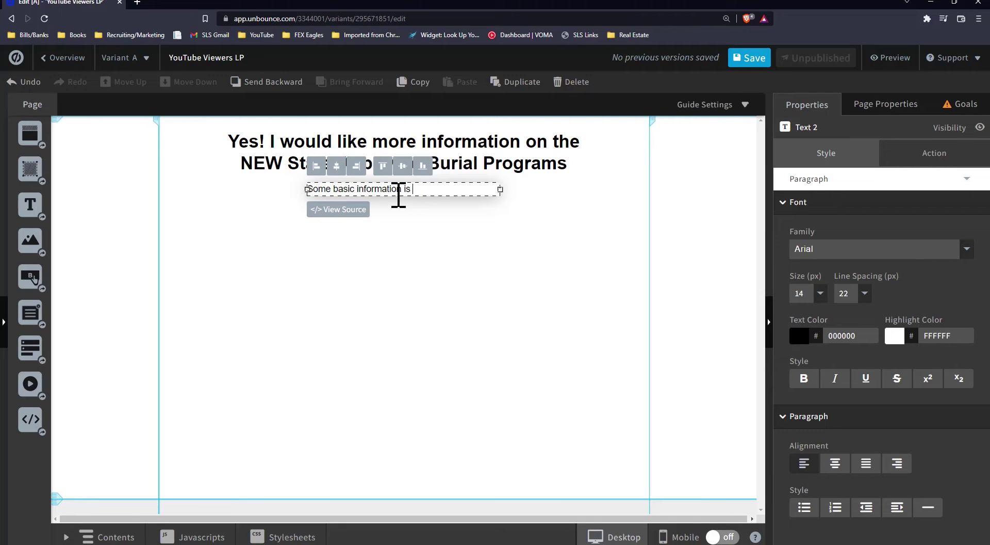
text( required to genearte your)
key(BackSpace)
key(BackSpace)
key(BackSpace)
key(BackSpace)
text(ate y)
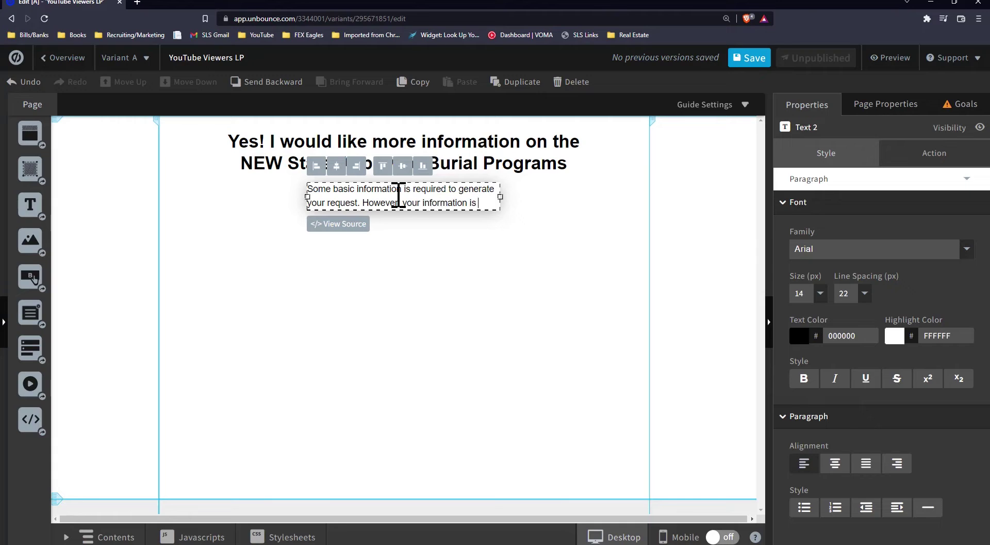
- Finish the paragraph with "kept private and will not be sold or shared with any third party vendors.", then widen its box and centre it horizontally
text(private and will not be sold or shared with any)
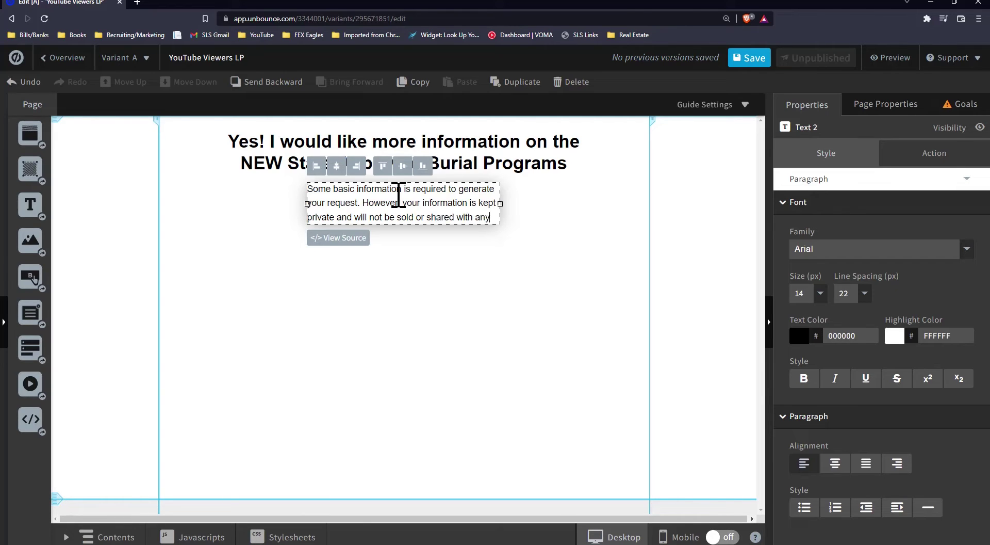
text(third party vendors.)
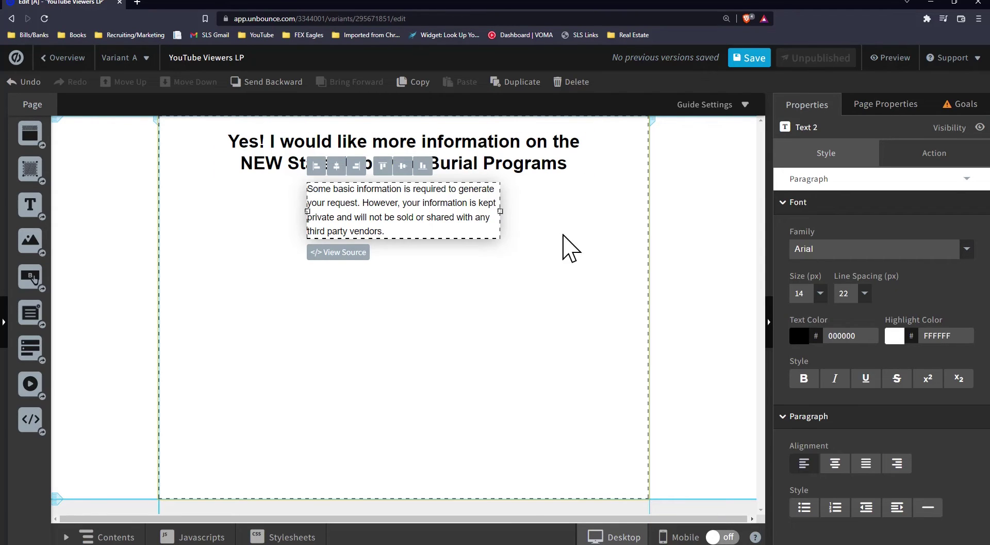
drag(501, 211, 540, 210)
click(336, 166)
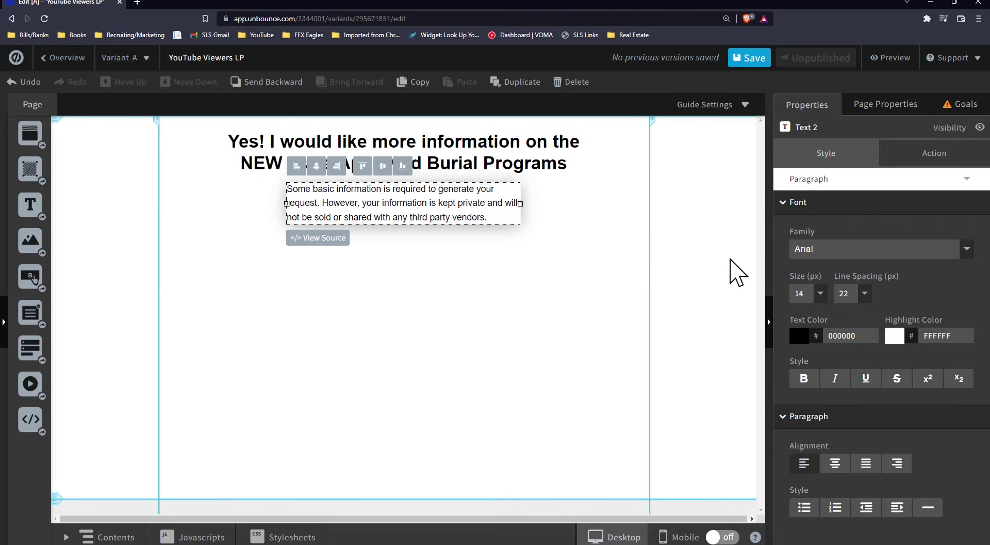
click(677, 210)
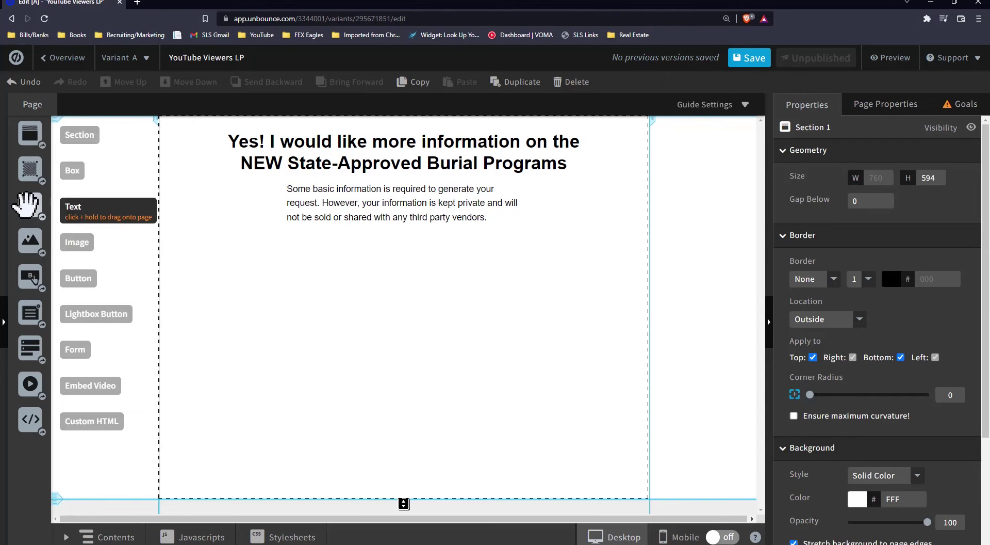
- Add a third text element below the paragraph and give it the Heading 2 style
drag(29, 204, 383, 254)
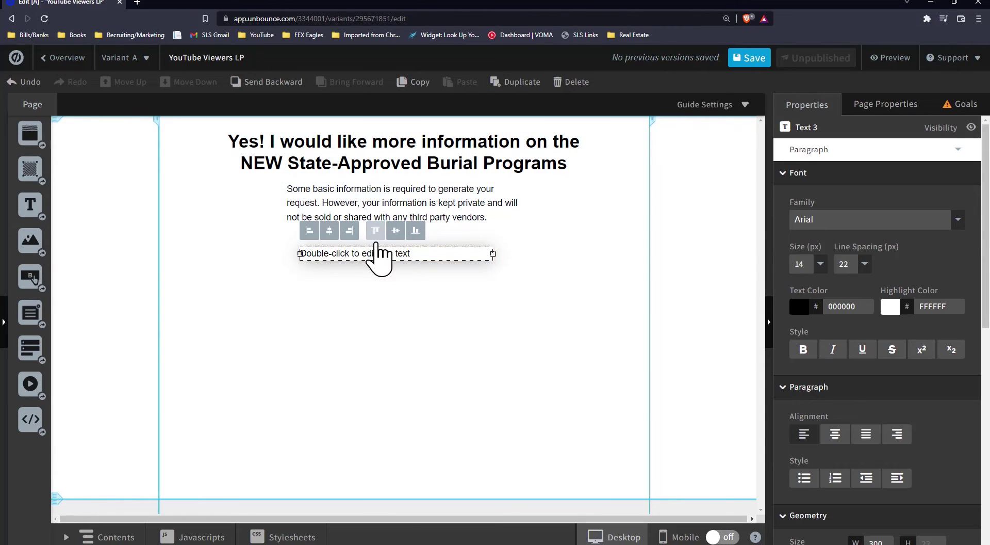
click(918, 151)
click(883, 206)
- Replace its placeholder with 'Please verify your information then click "Learn More" to receive your information' and widen its box to about 422 px
double_click(409, 244)
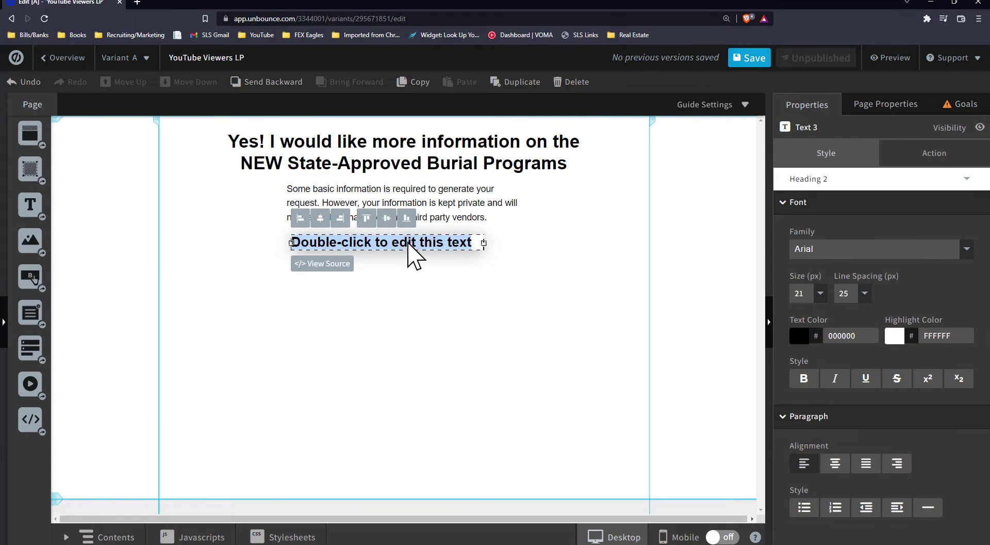
text(Please verify your)
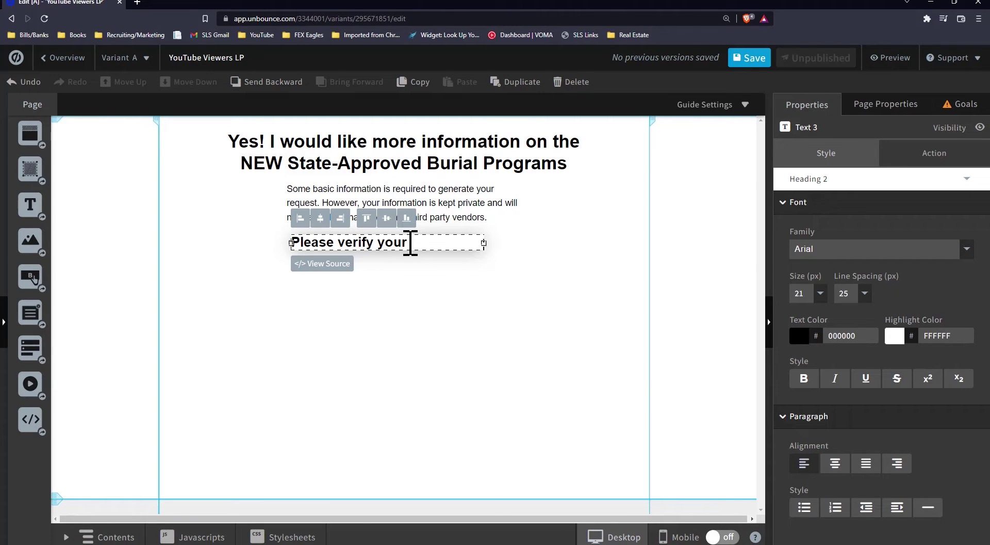
text( information then click "Leanr)
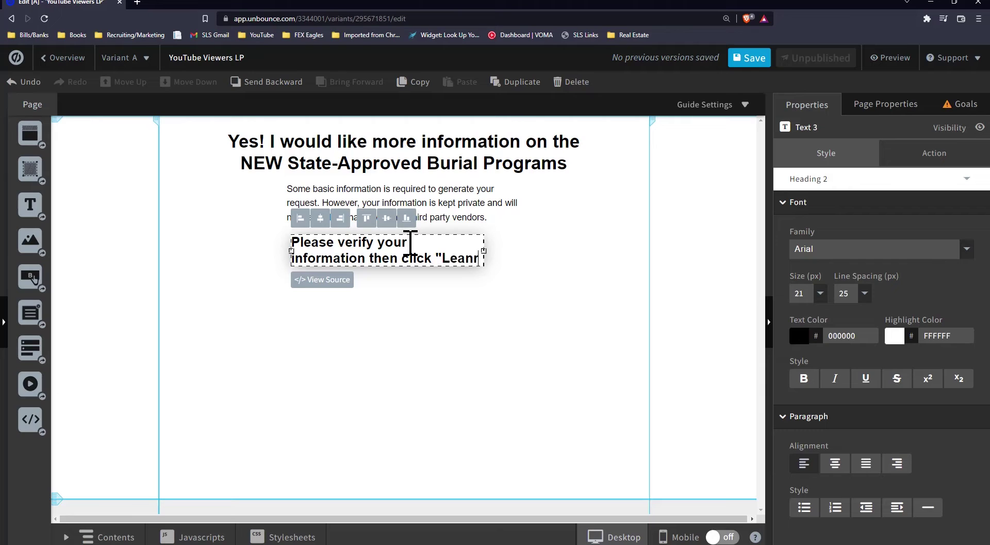
text(More" to receive your information)
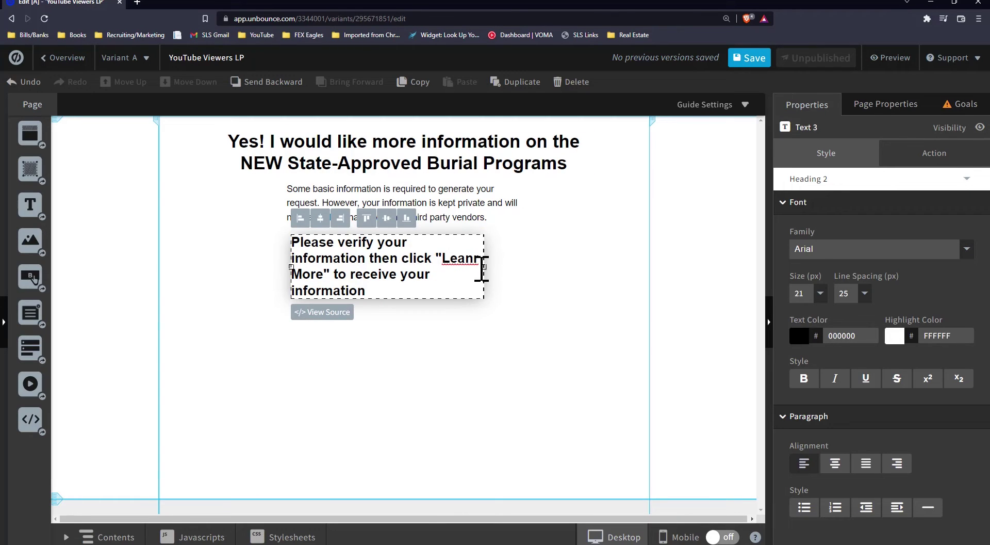
drag(485, 267, 564, 261)
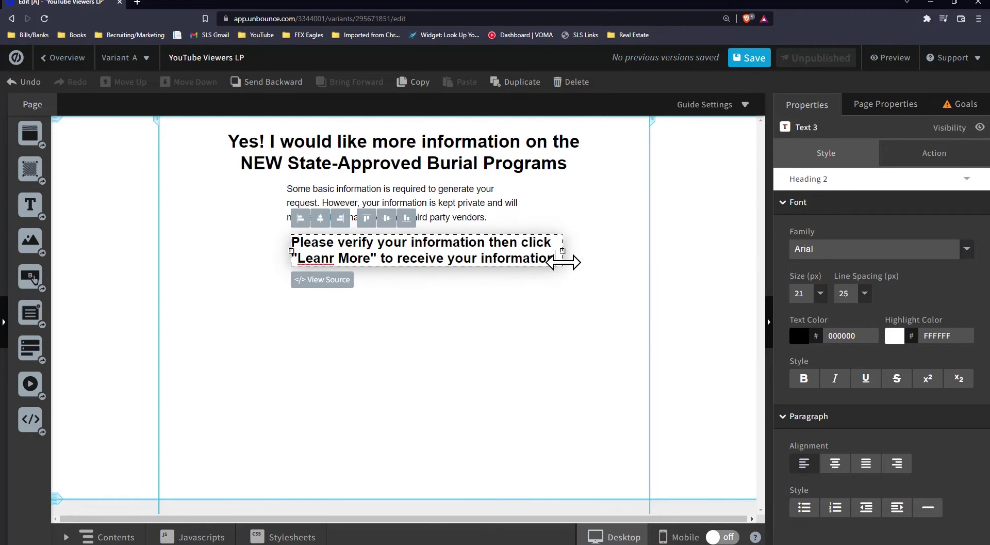
right_click(309, 256)
click(322, 271)
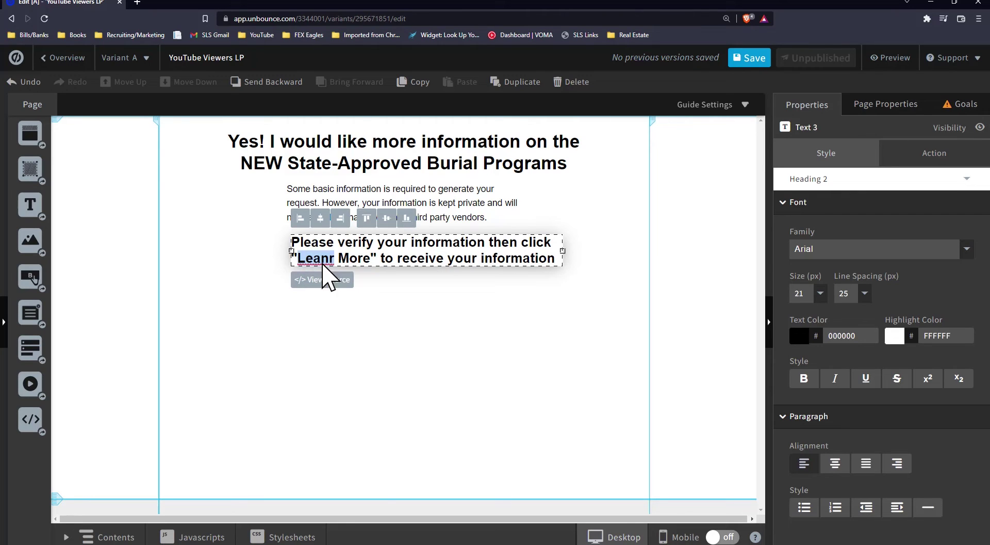
- Centre the verification heading horizontally in the section and move it up to sit directly beneath the paragraph
click(320, 218)
click(570, 261)
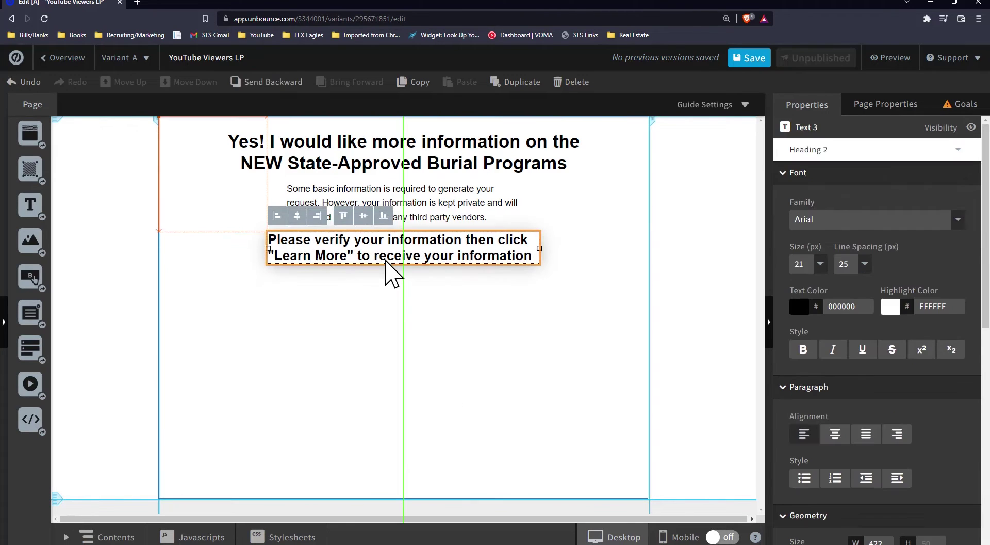
drag(394, 269, 384, 253)
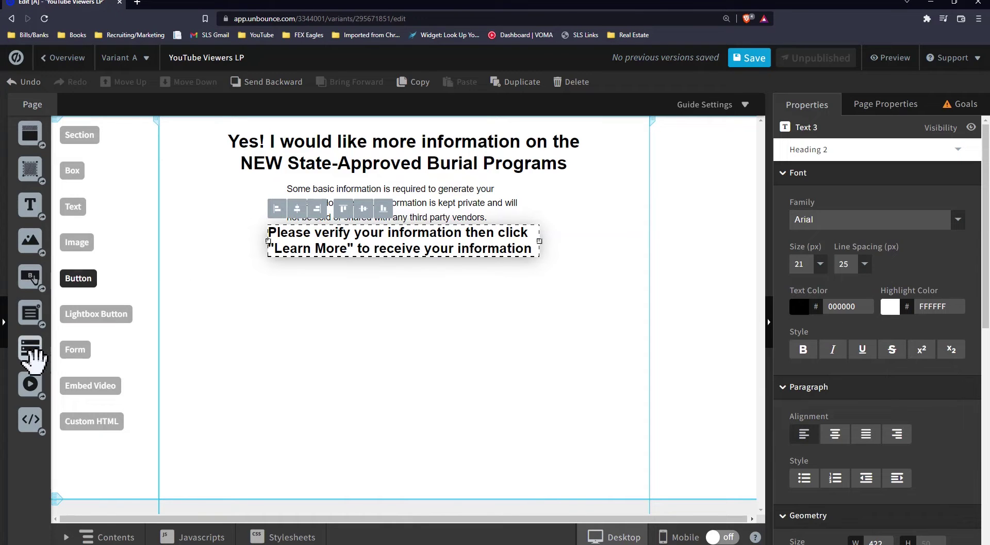
- Place a form in the empty area below the verification heading
drag(30, 348, 381, 304)
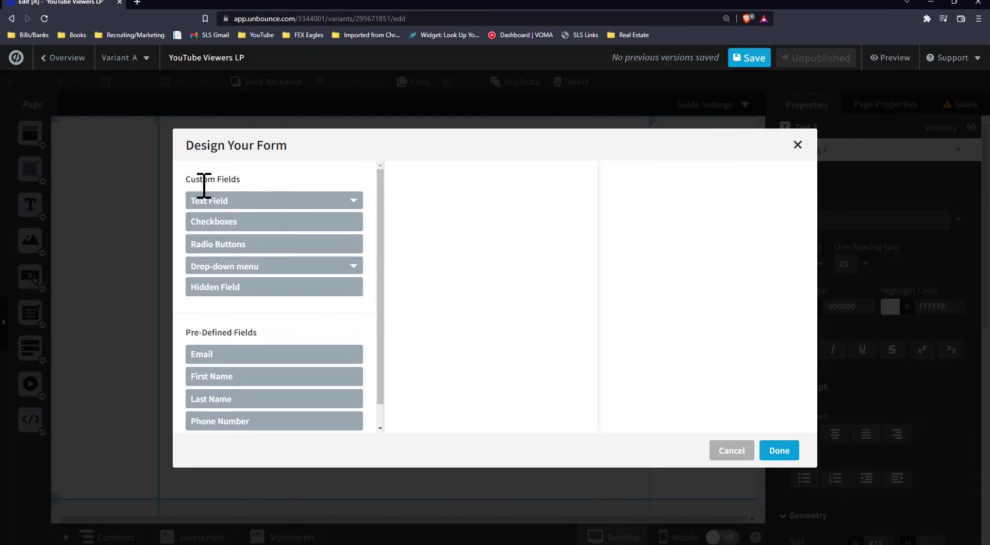
click(296, 201)
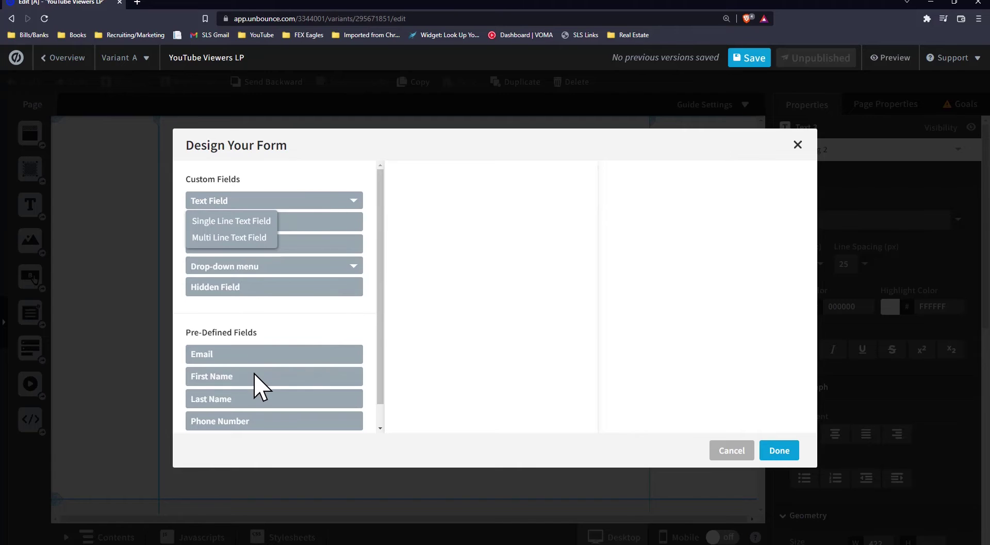
scroll(273, 314, down, 1)
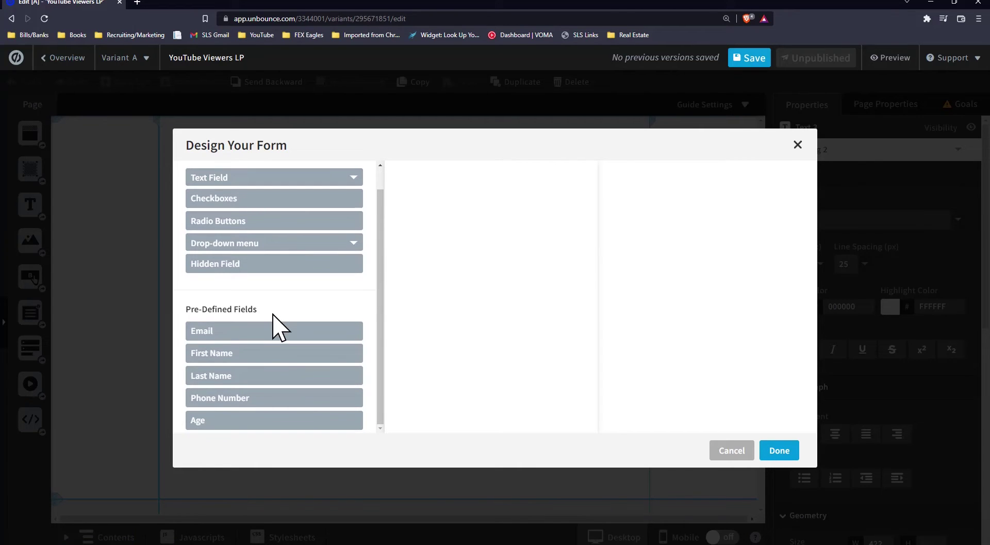
- Add the predefined First Name field to the form, and set both its label and placeholder text to "Name"
click(232, 353)
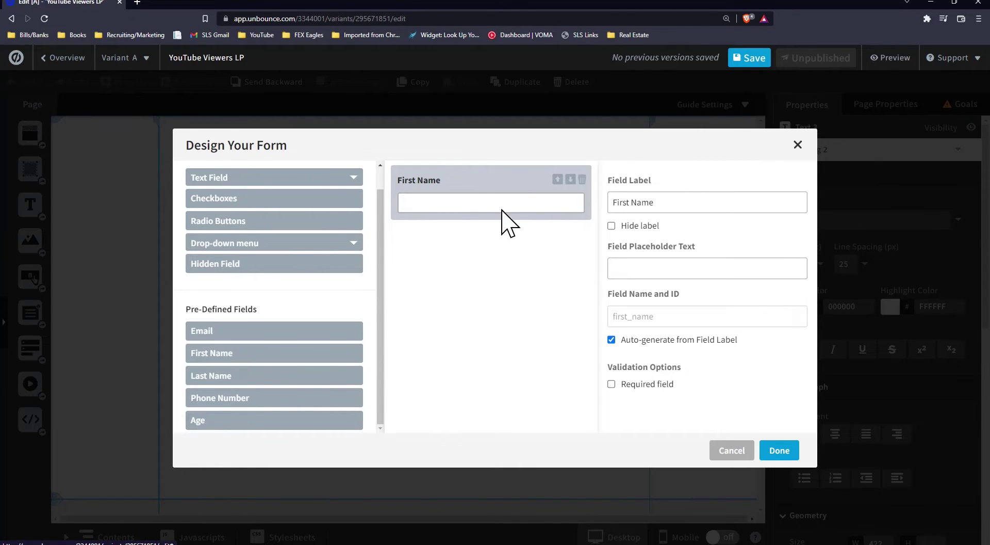
triple_click(694, 197)
text(Name)
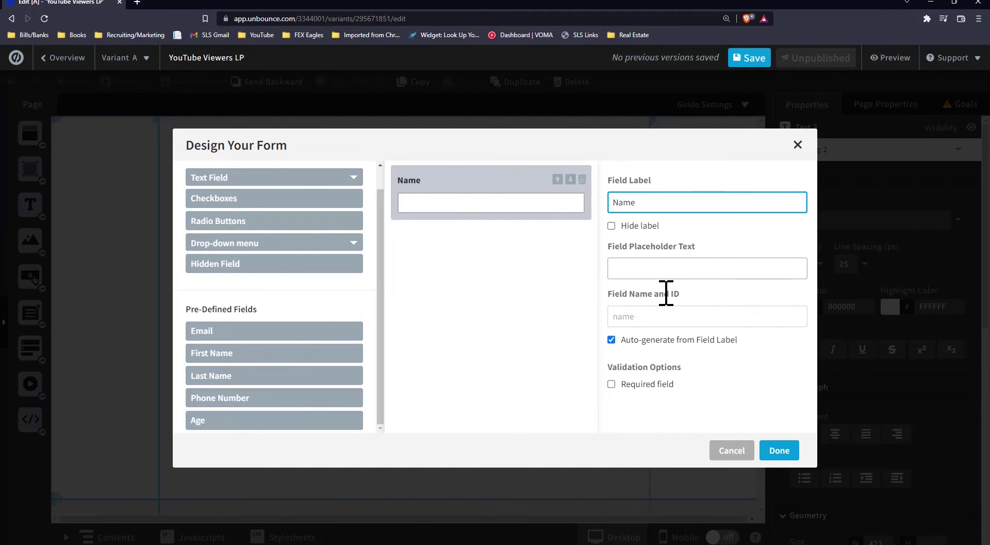
click(661, 263)
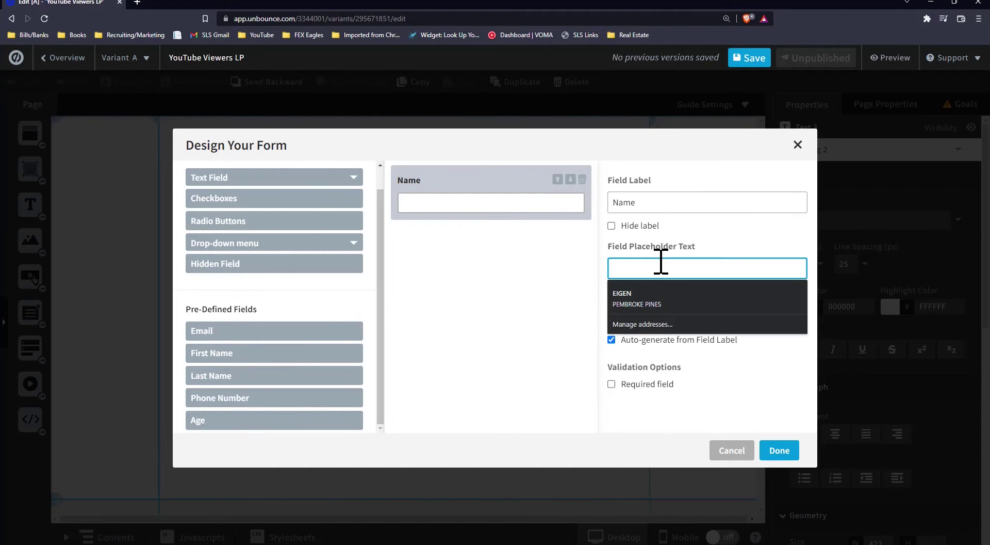
text(Name)
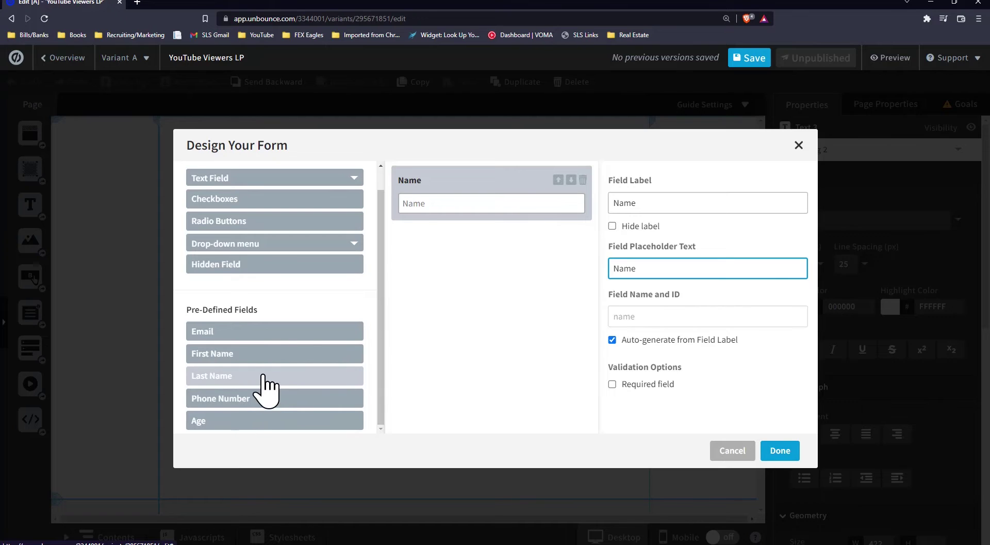
- Add the predefined Phone Number field to the form, and make both the Name and Phone Number fields required
click(264, 398)
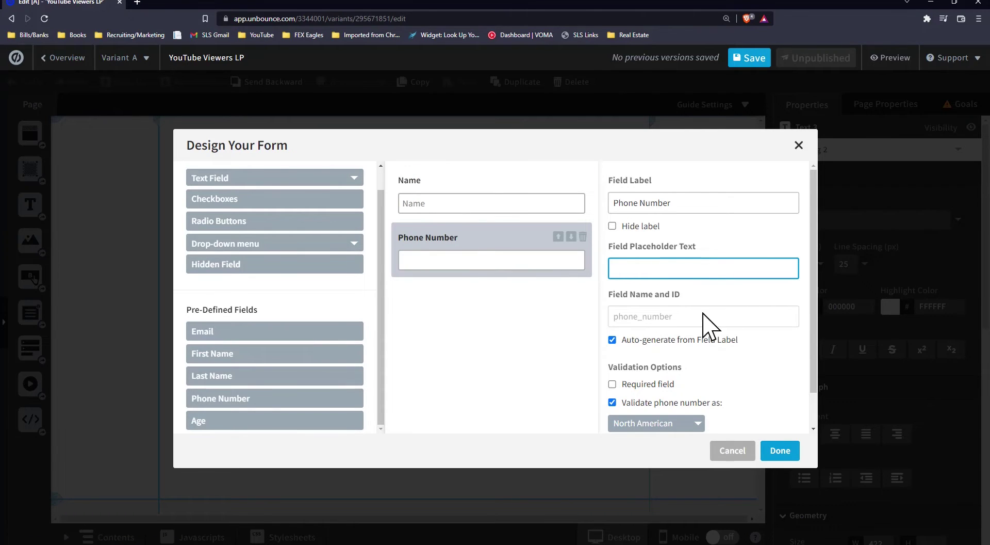
scroll(648, 321, down, 1)
click(438, 196)
click(612, 384)
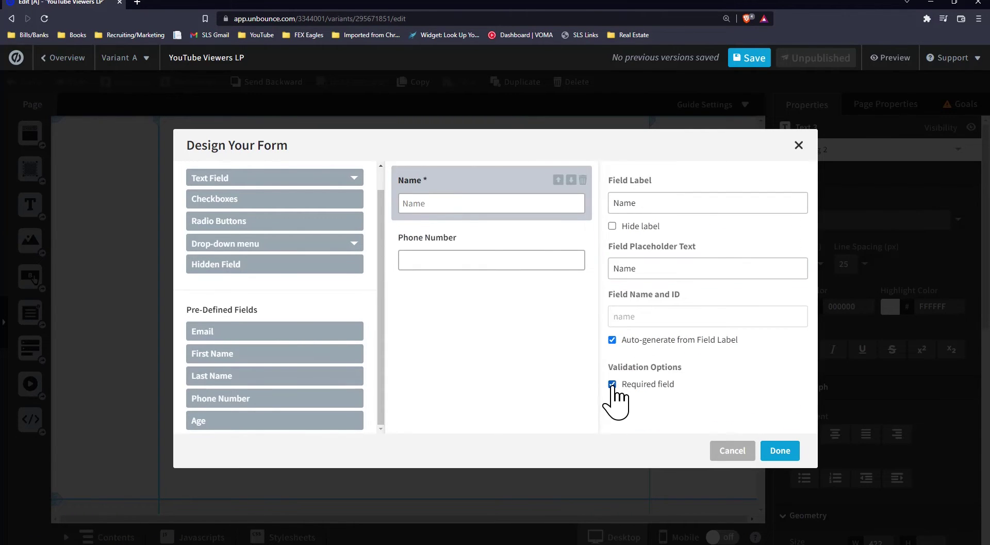
click(513, 264)
scroll(706, 310, down, 1)
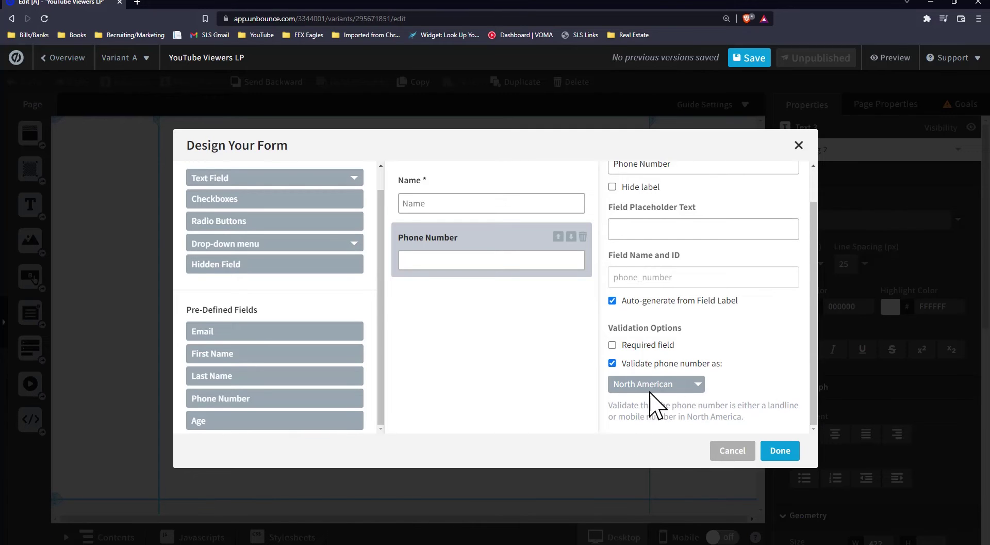
click(612, 344)
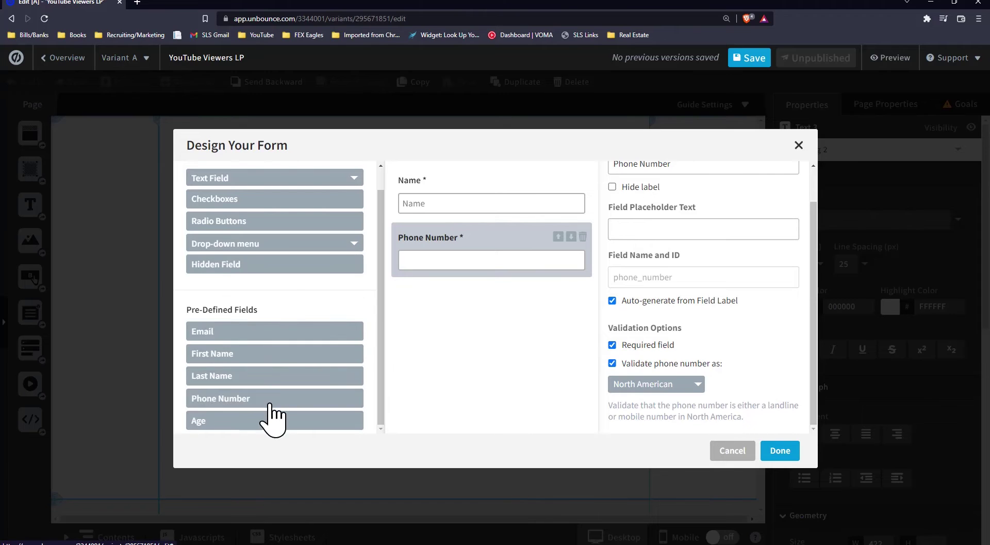
- Add a required text field labelled "State of Residence" with placeholder "State of Residence...", and set the phone field's placeholder to "Phone Number..."
scroll(291, 257, up, 1)
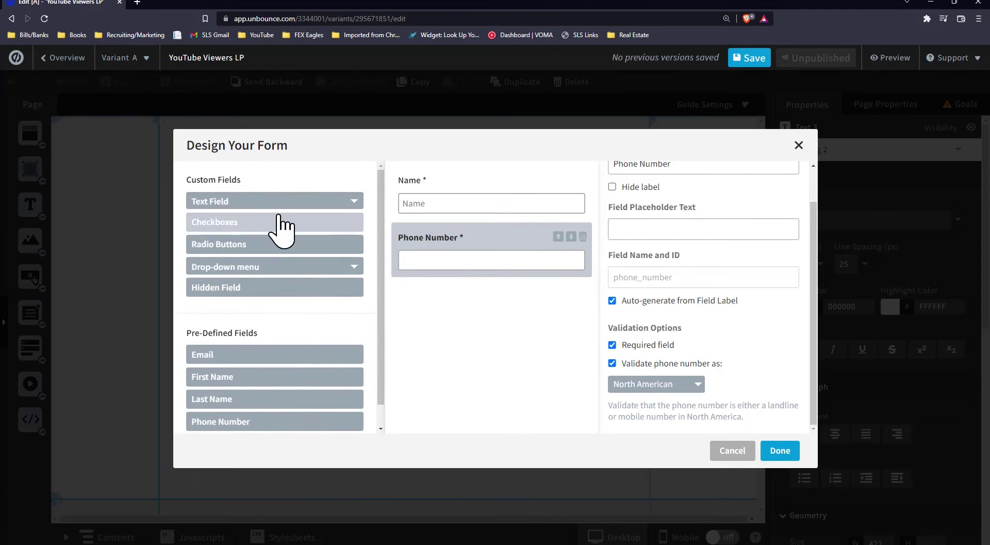
click(340, 202)
click(248, 220)
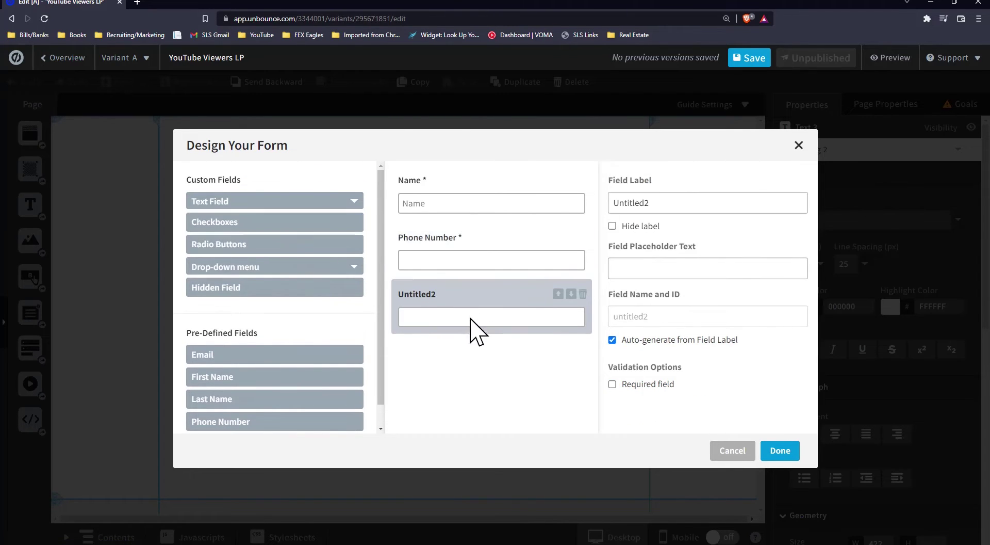
double_click(670, 203)
text(Stae)
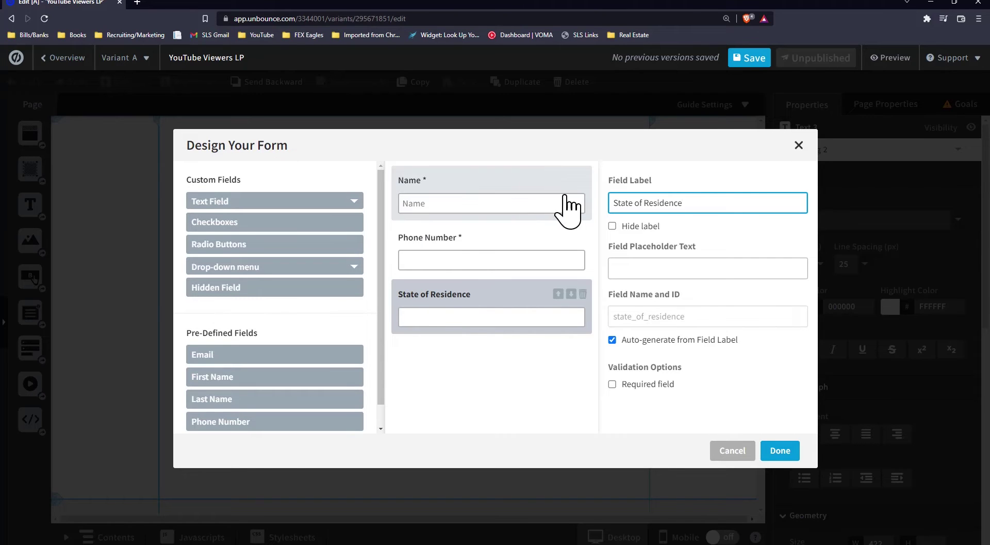
click(612, 384)
click(724, 273)
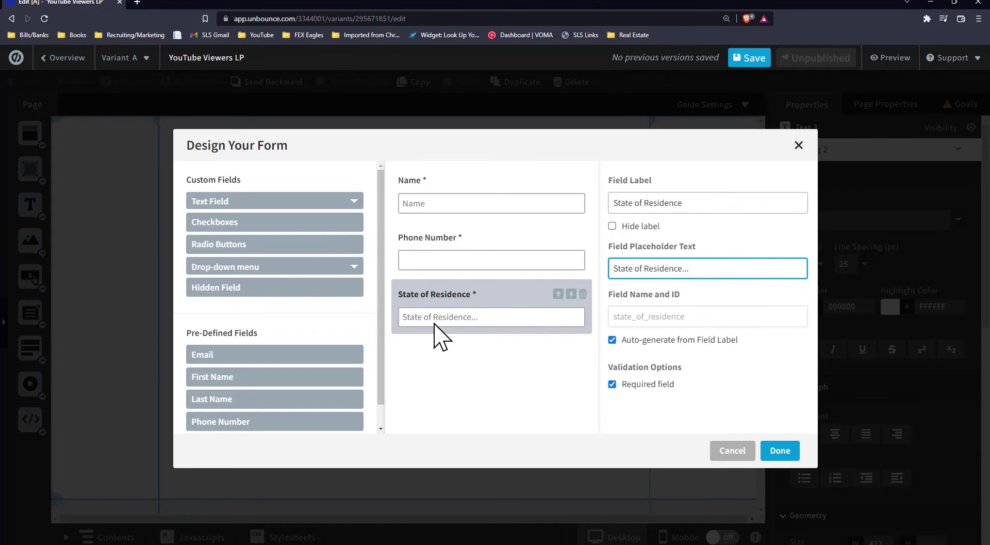
click(442, 267)
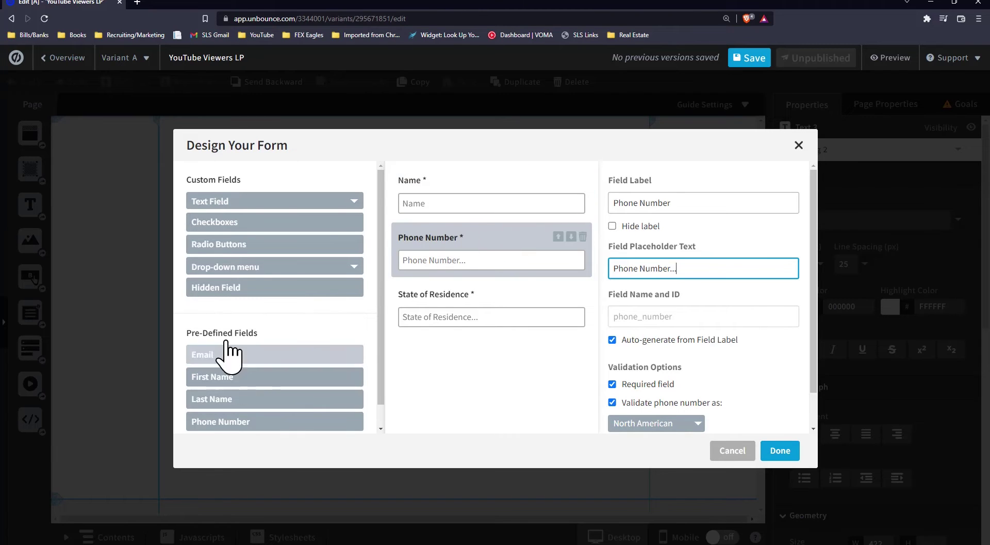
- Add another required text field labelled "Favorite Hobby" with the placeholder "Favorite Hobby..."
scroll(271, 309, down, 1)
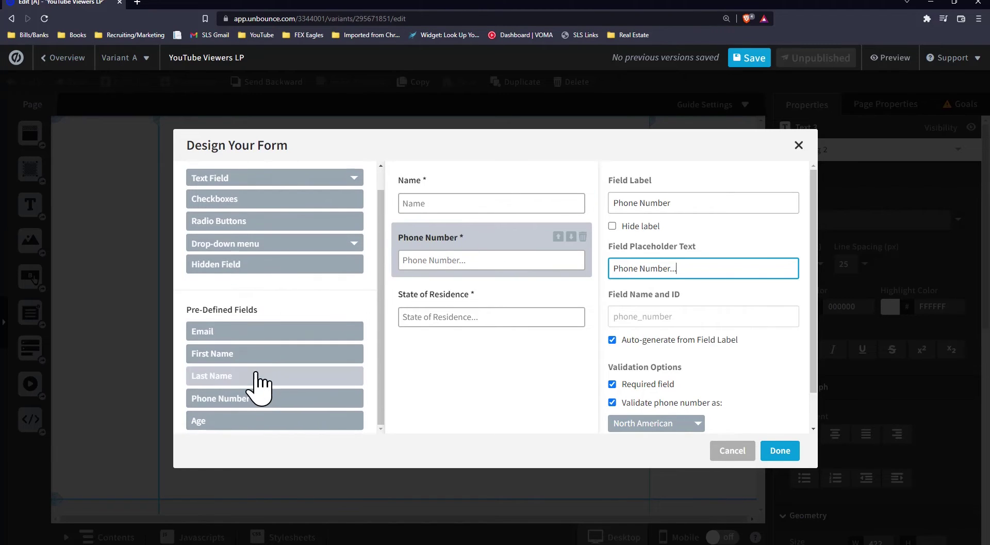
click(251, 179)
click(232, 218)
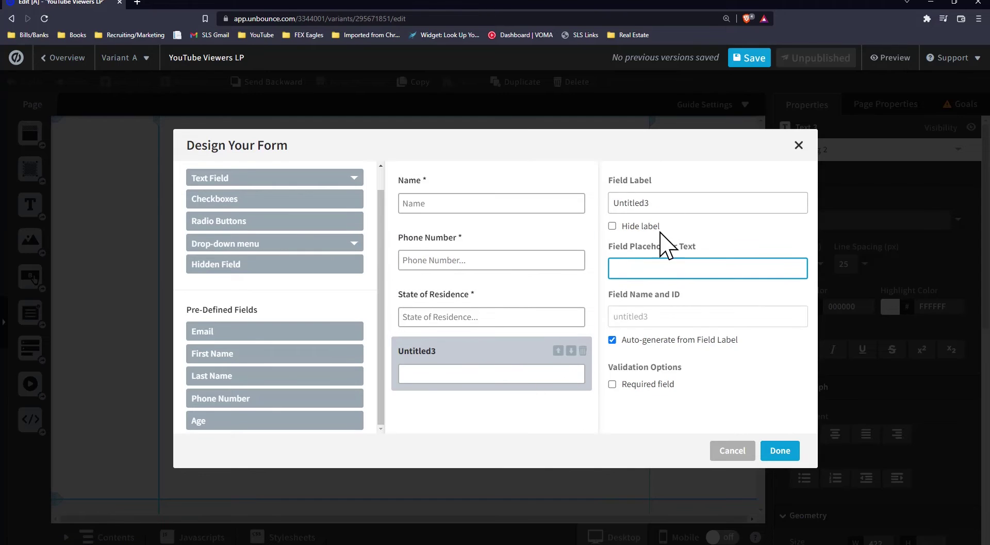
click(662, 203)
double_click(662, 203)
text(Favorite Ho)
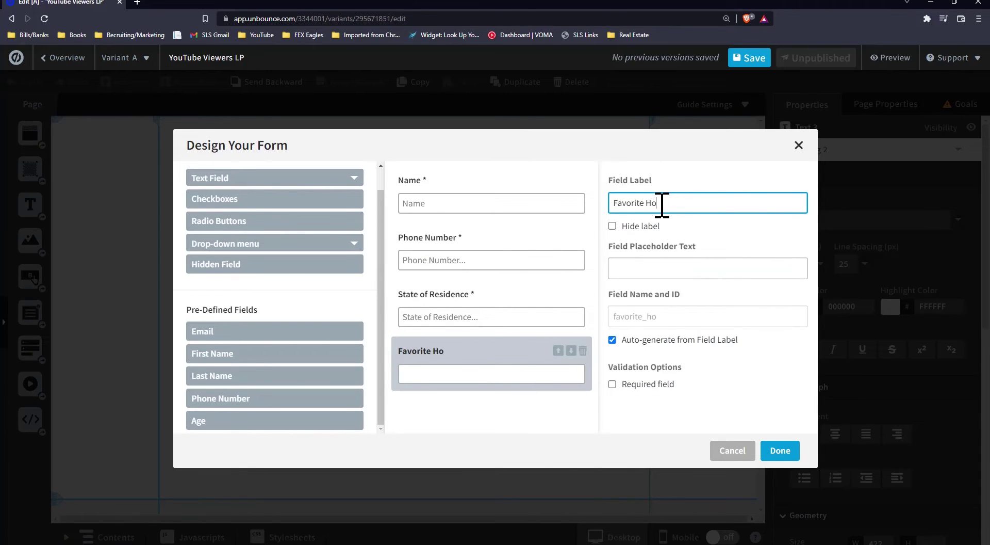
text(bby)
key(Tab)
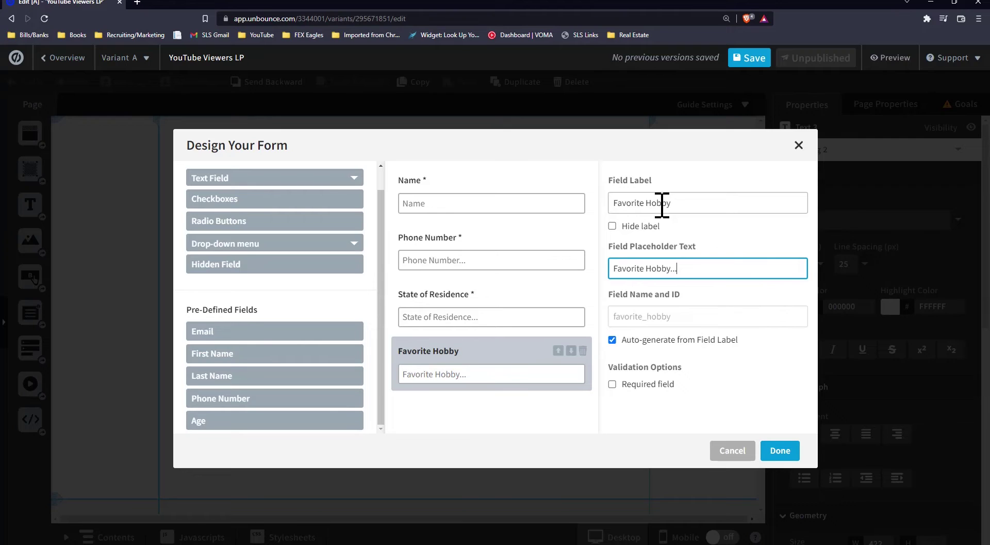
click(613, 385)
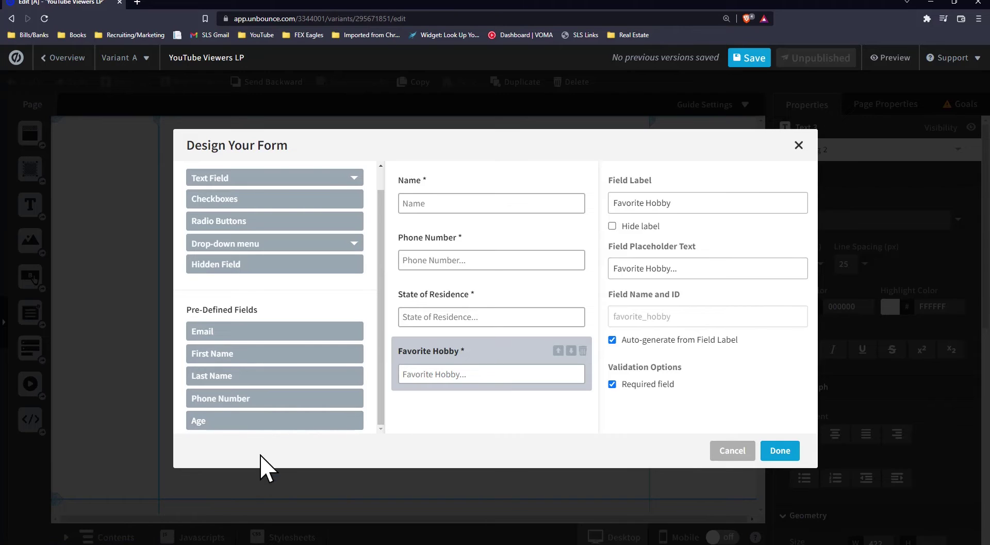
- Add the predefined Age field as the form's last field and finish the form design
click(265, 422)
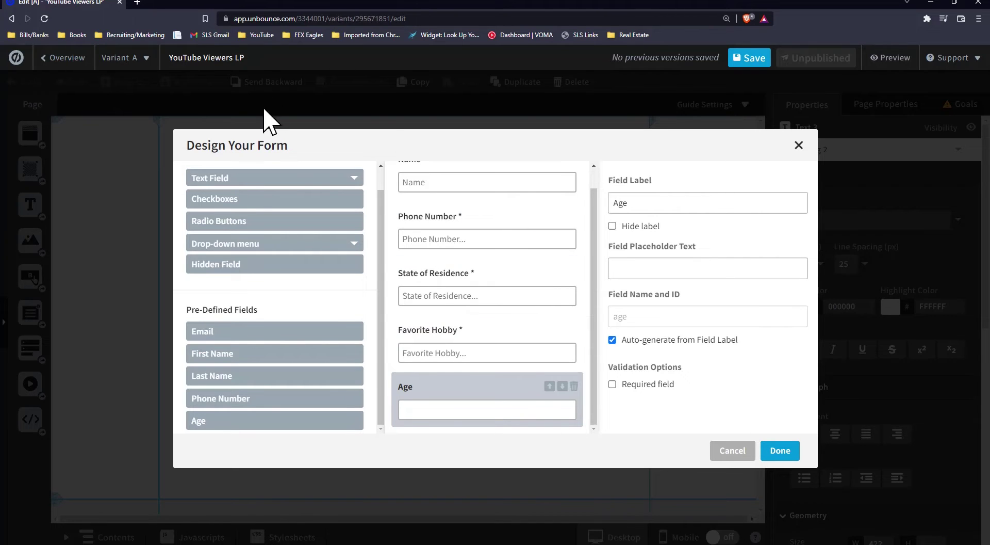
scroll(567, 392, up, 1)
scroll(522, 300, down, 1)
click(500, 336)
scroll(451, 258, up, 2)
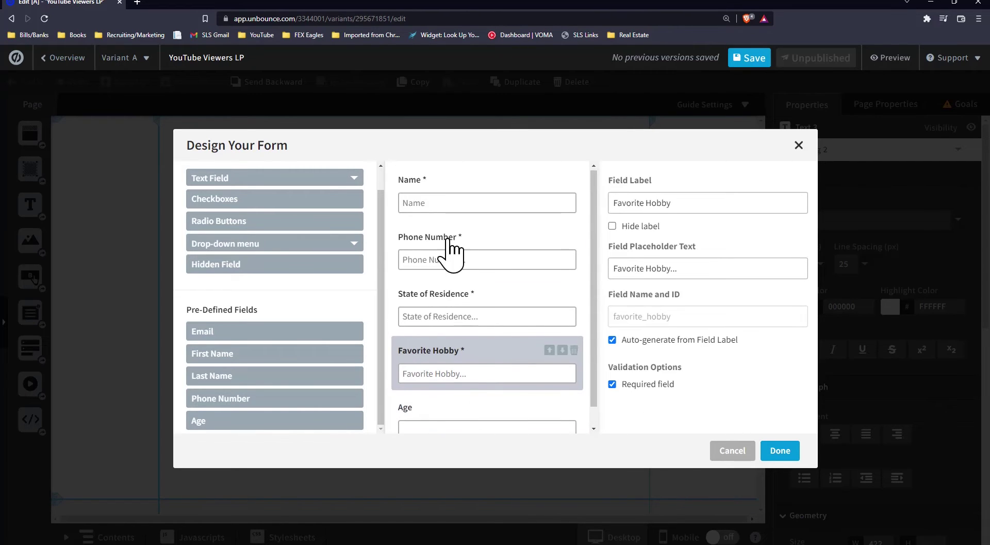
click(756, 447)
- Widen the form to about 304 px and centre it below the verification heading, extending the page section to contain its button
drag(387, 332, 397, 369)
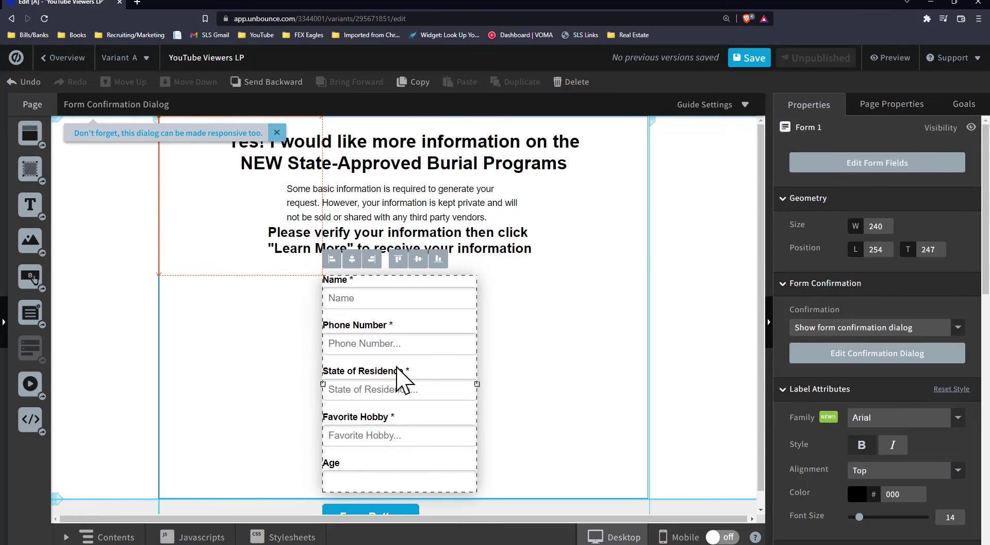
drag(473, 369, 514, 369)
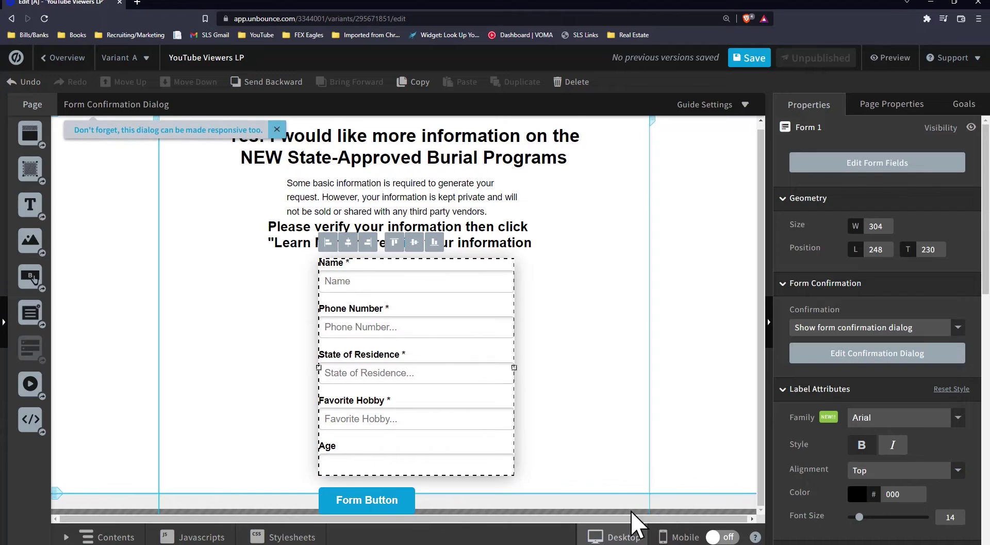
drag(611, 493, 613, 541)
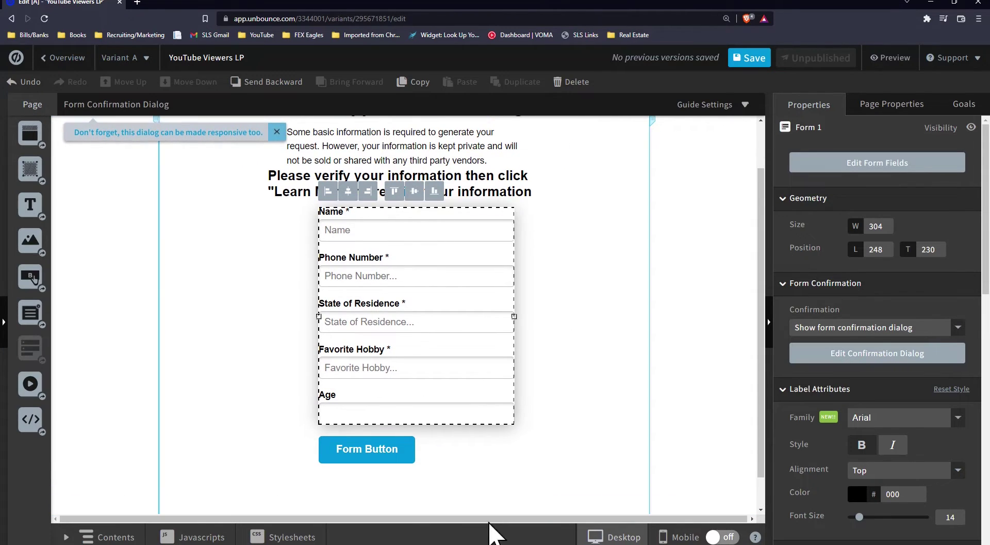
drag(416, 271, 390, 286)
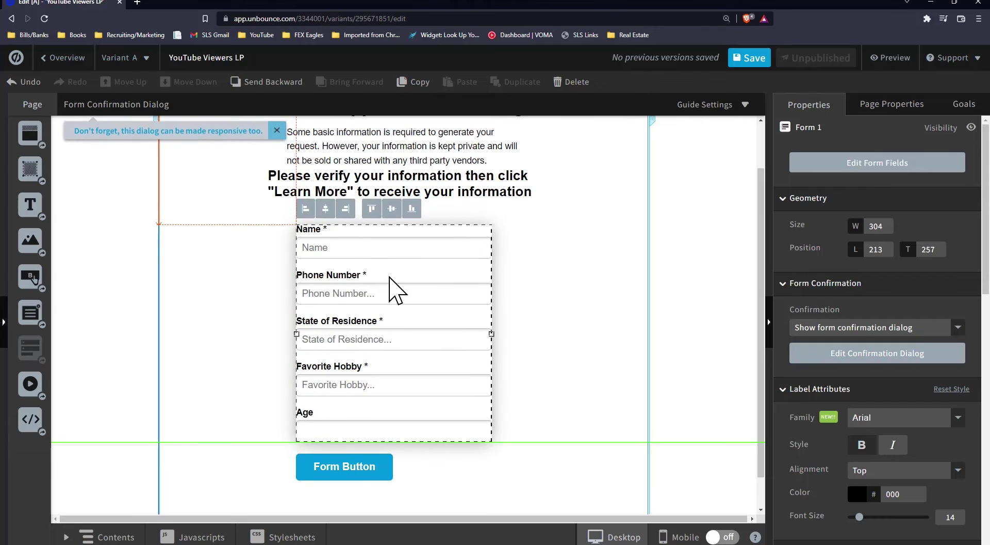
click(325, 208)
- Enable the mobile version of the page and move the form, headline, paragraph and verification heading inside the mobile page width
click(690, 542)
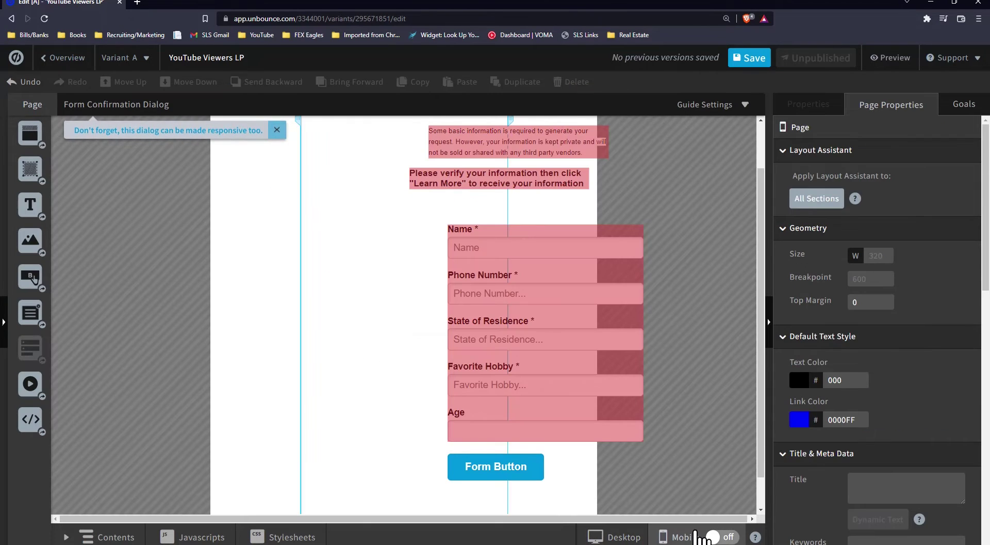
click(721, 538)
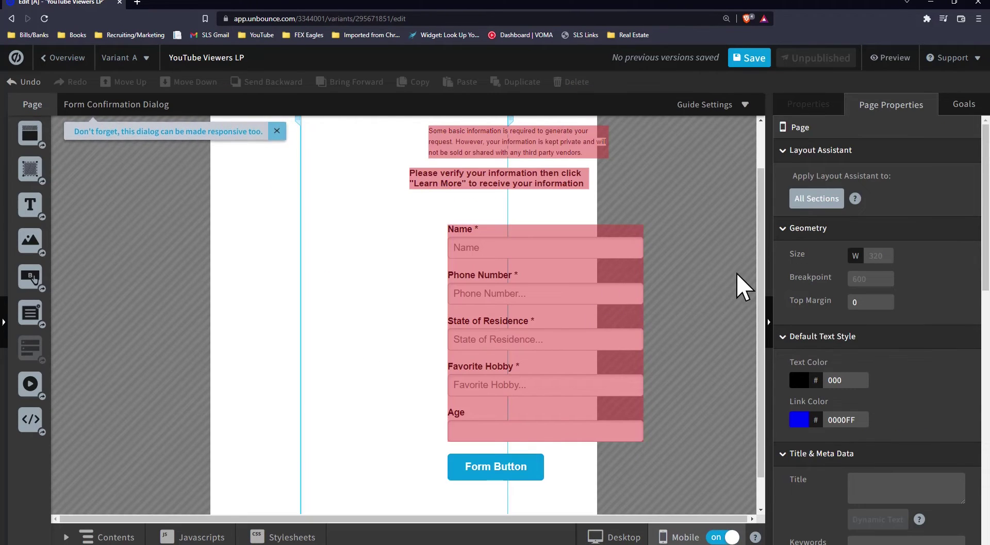
drag(544, 300, 429, 310)
scroll(437, 140, up, 1)
drag(464, 154, 377, 137)
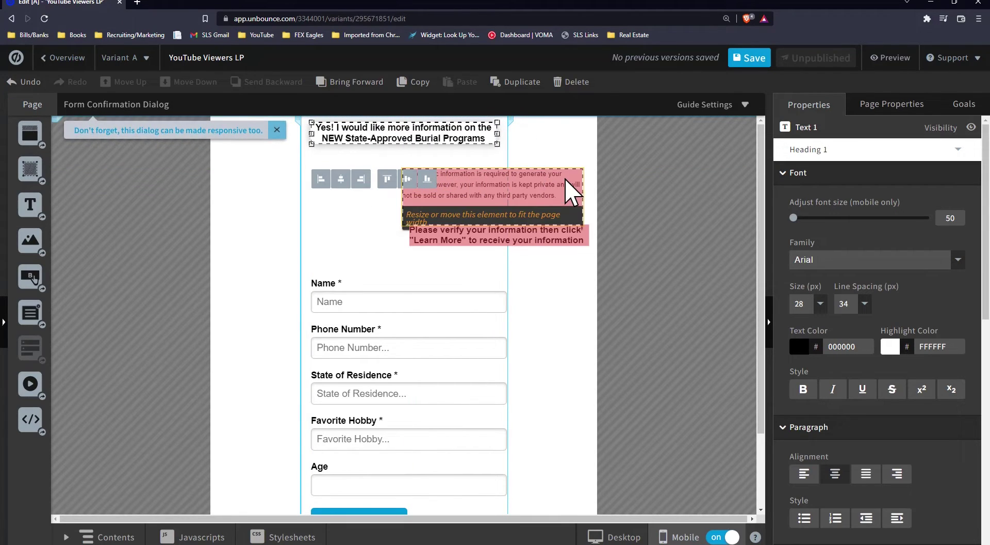
drag(572, 190, 485, 187)
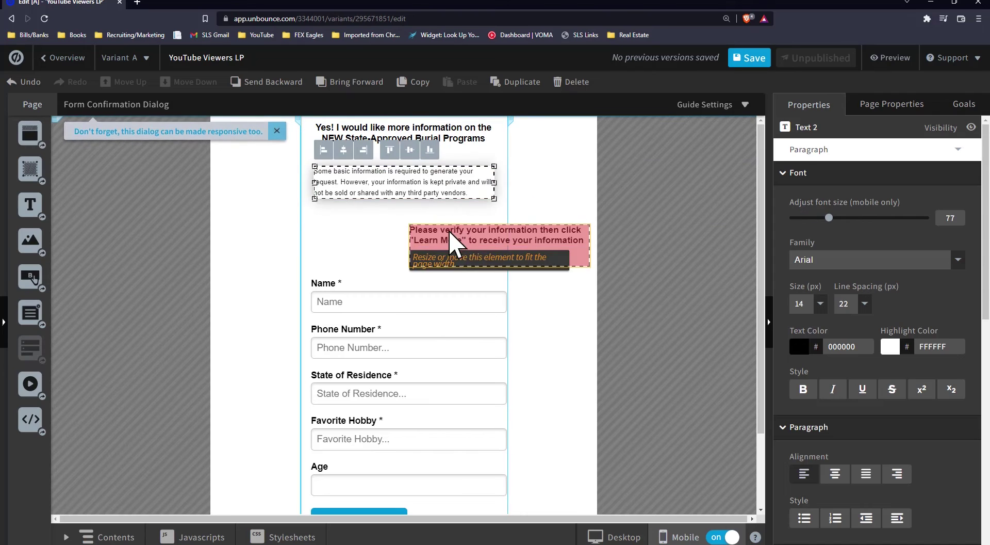
drag(450, 243, 361, 221)
- Stack the paragraph and verification heading directly beneath the mobile headline and centre both horizontally
drag(489, 190, 487, 170)
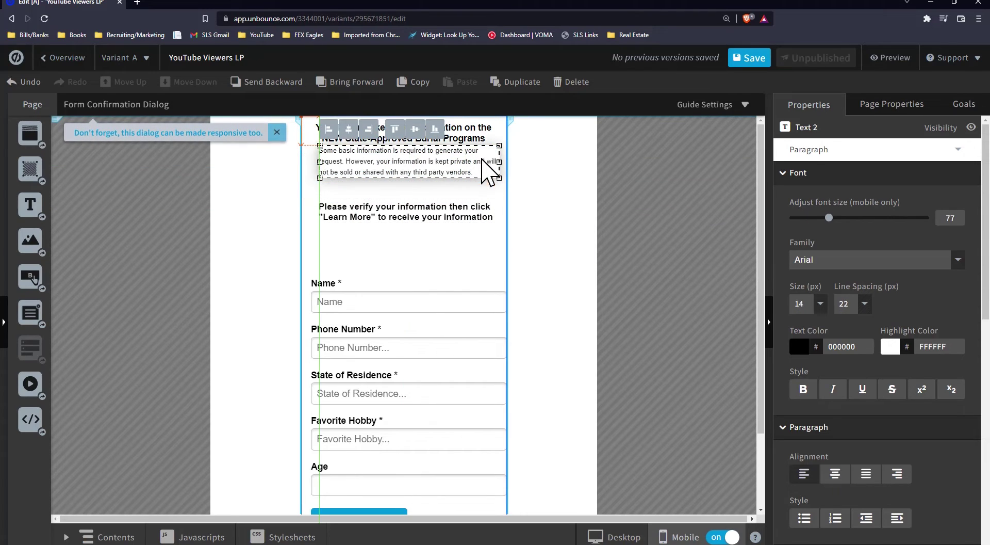
mouse_move(448, 220)
mouse_down()
mouse_move(457, 205)
mouse_move(450, 209)
mouse_up()
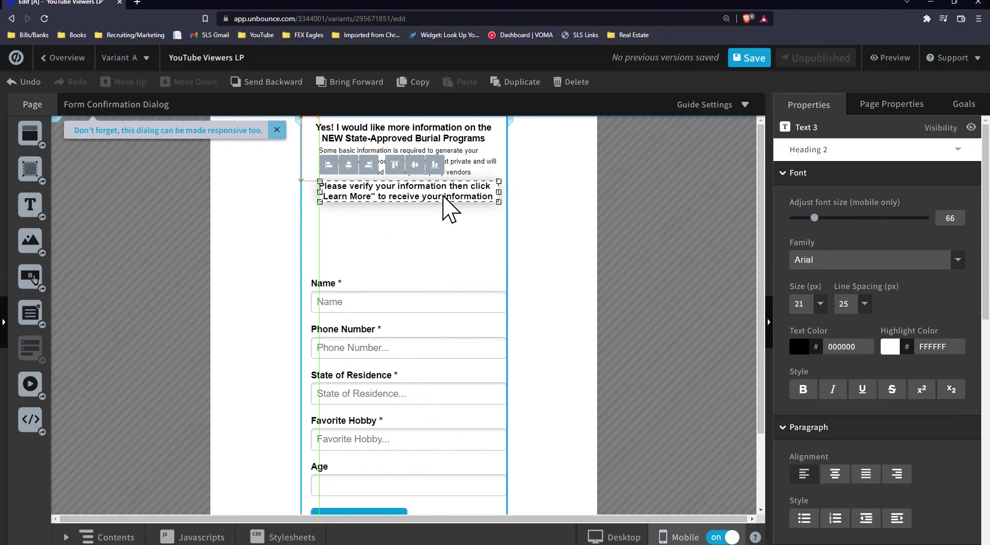
click(465, 168)
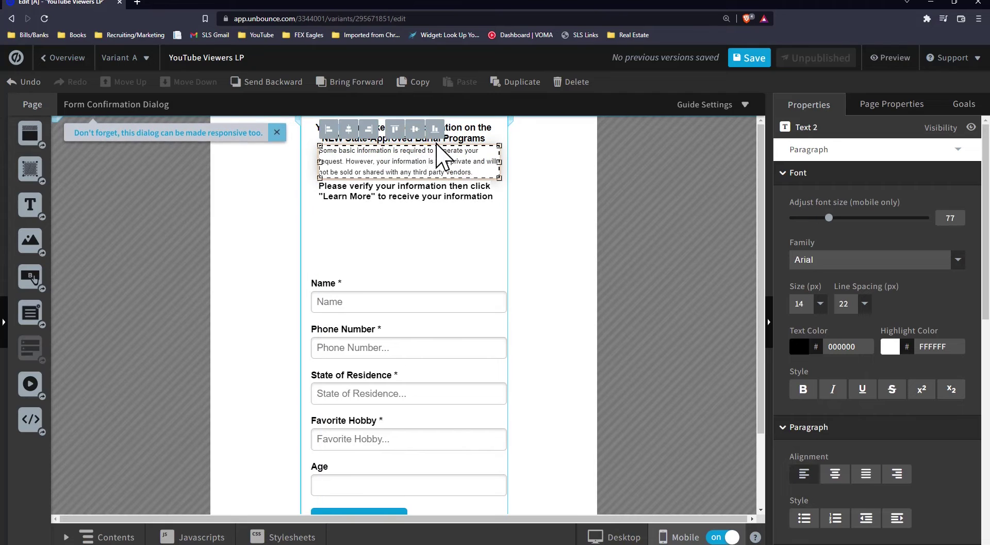
click(355, 134)
click(387, 198)
click(344, 164)
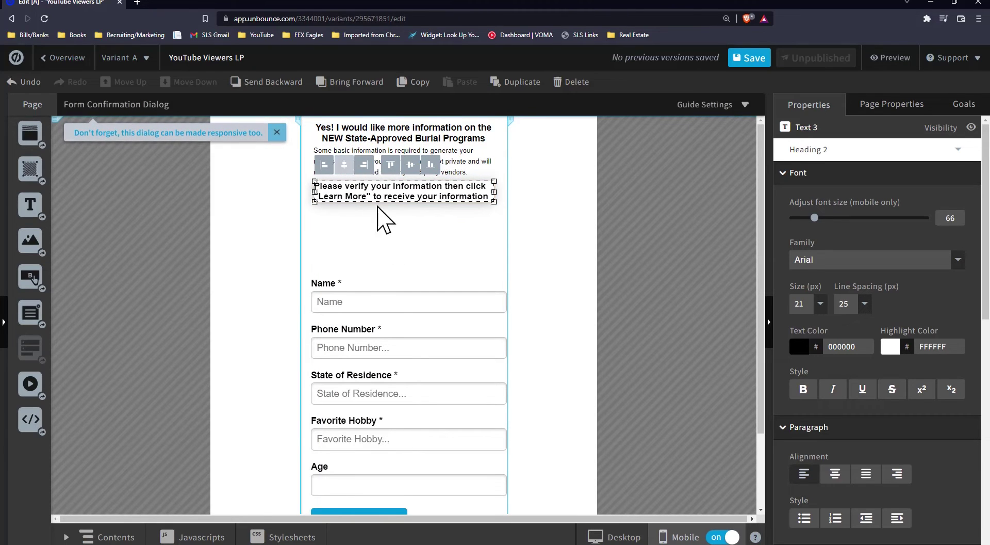
- Move the mobile form up beneath the verification heading, to about 151 px from the top, and centre its button below the Age field
drag(389, 317, 384, 262)
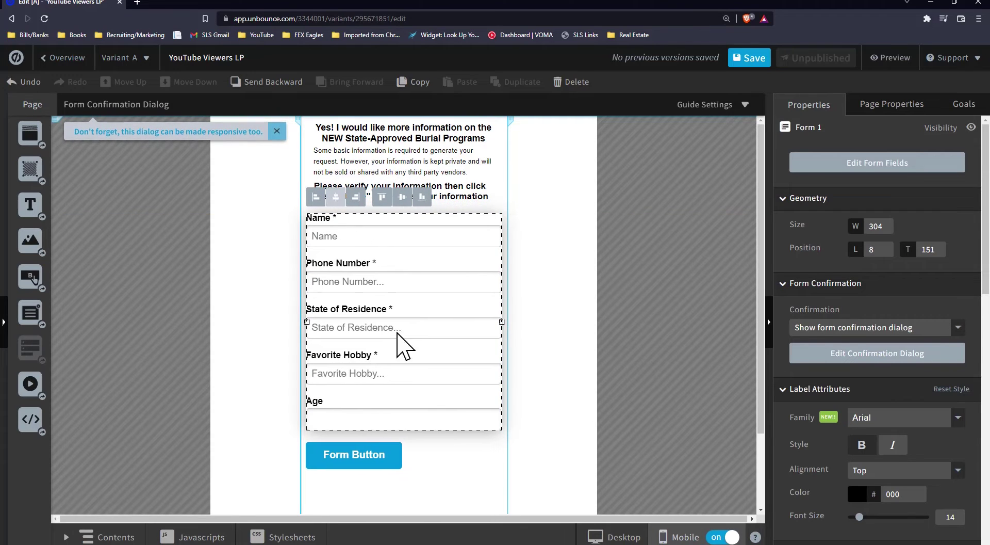
drag(379, 459, 422, 458)
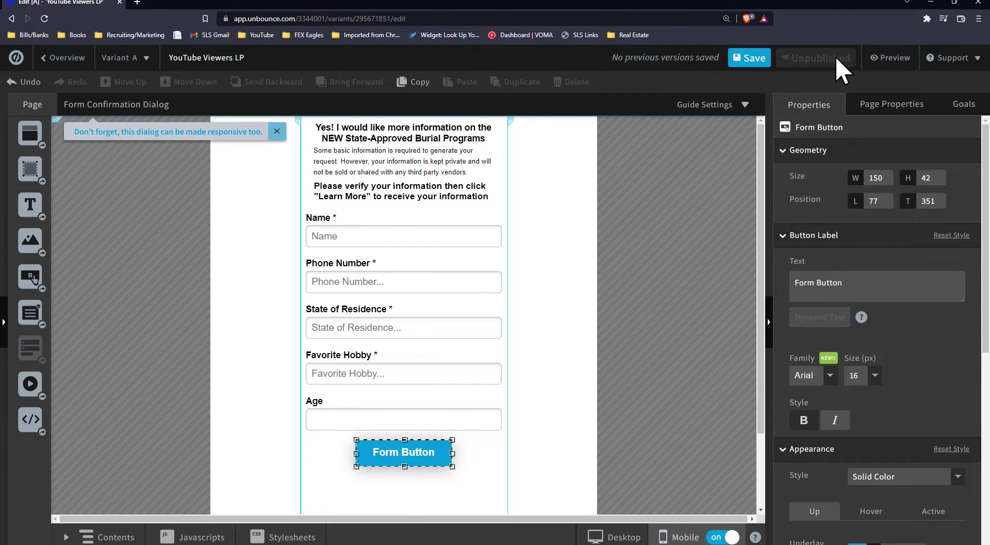
click(643, 304)
- Save the page and preview its mobile version, checking it from headline to form button
click(887, 58)
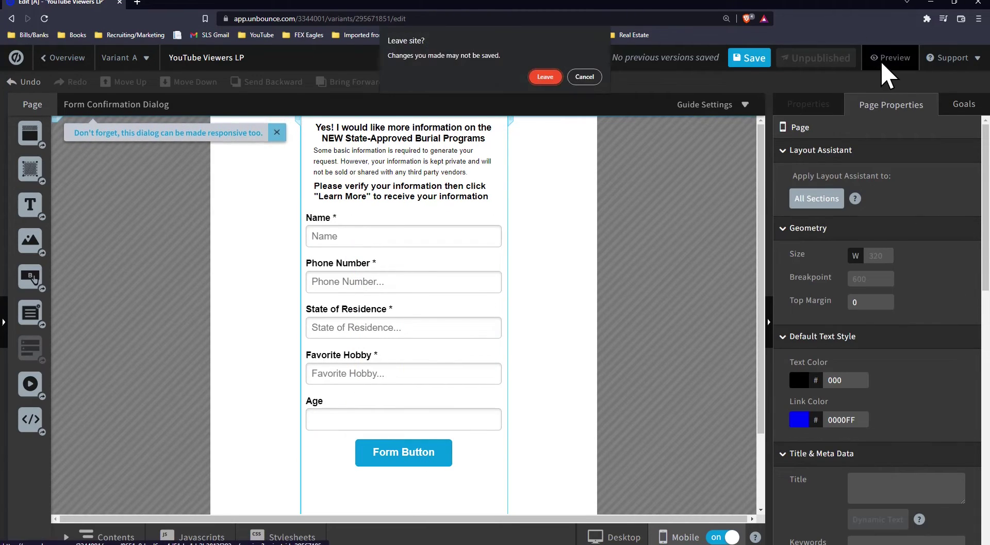
click(585, 77)
click(749, 58)
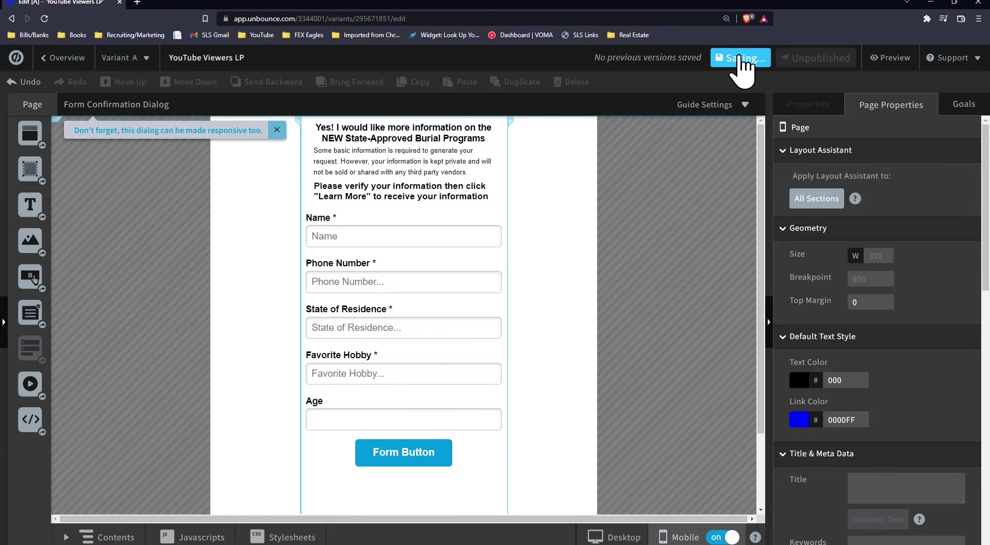
click(897, 72)
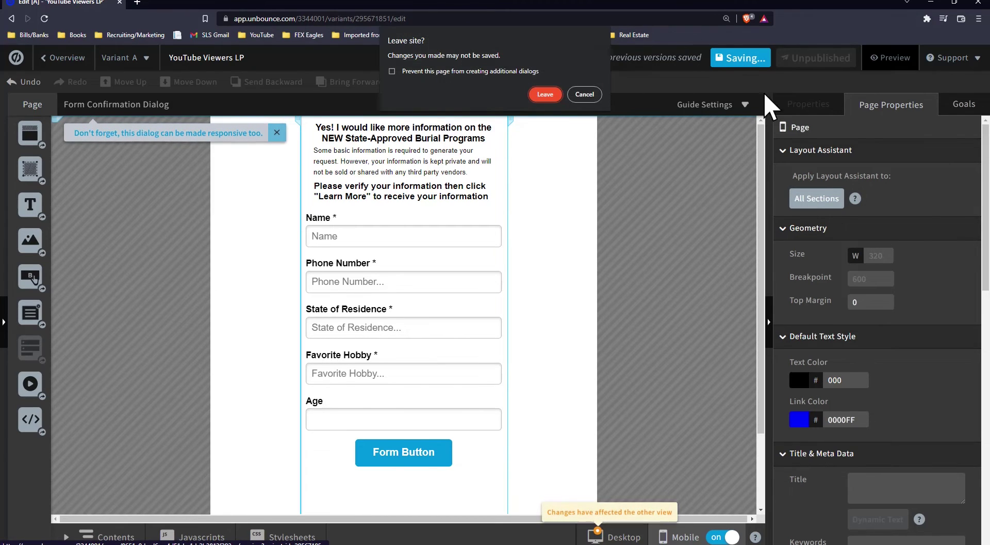
click(582, 92)
click(884, 56)
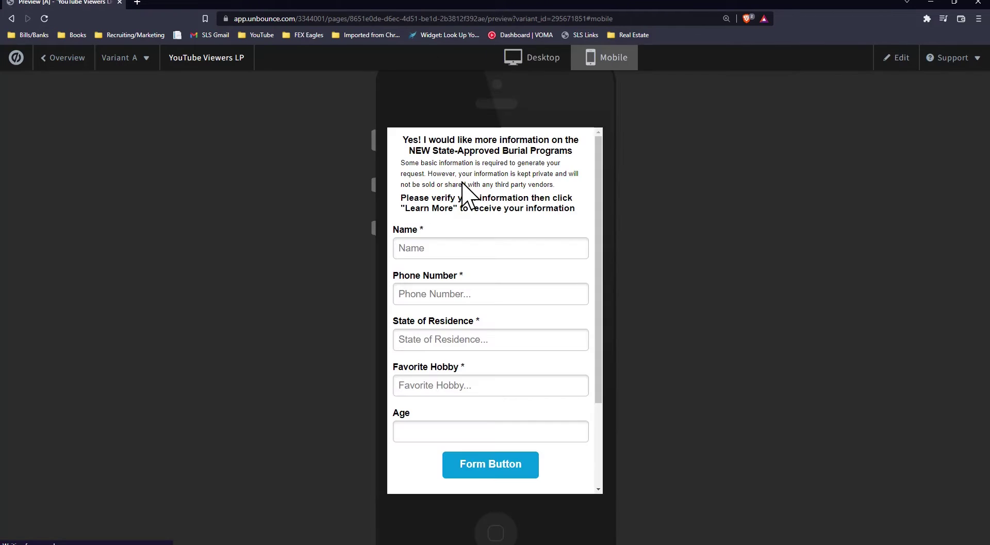
scroll(508, 330, down, 1)
scroll(531, 416, up, 1)
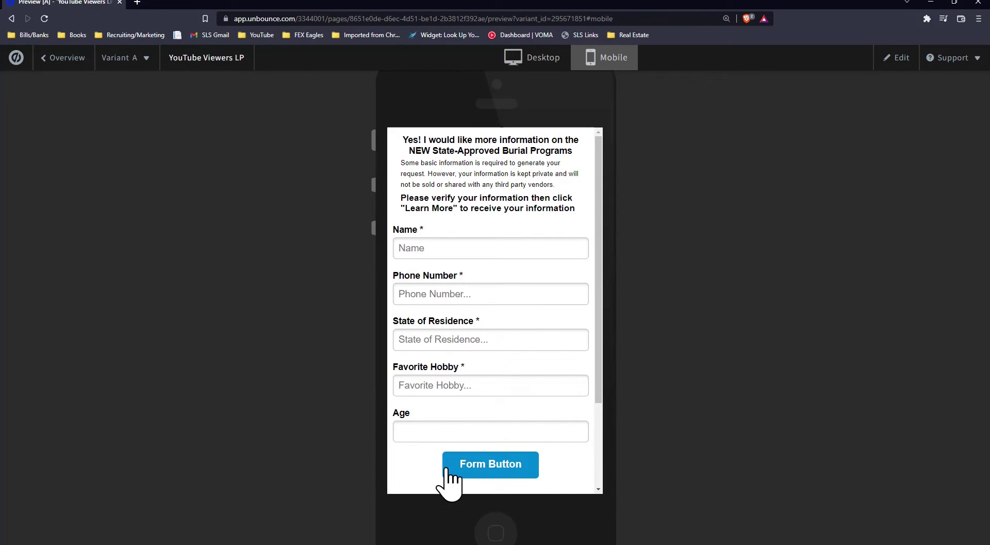
- Review the mobile preview down to the blank area below the form button and return to editing the page
drag(408, 200, 576, 214)
click(513, 208)
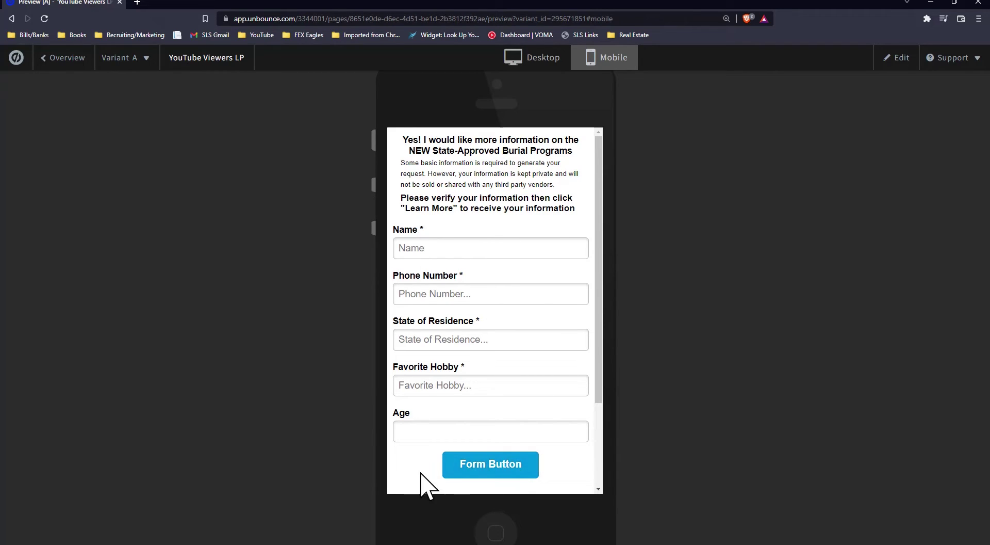
scroll(563, 330, down, 2)
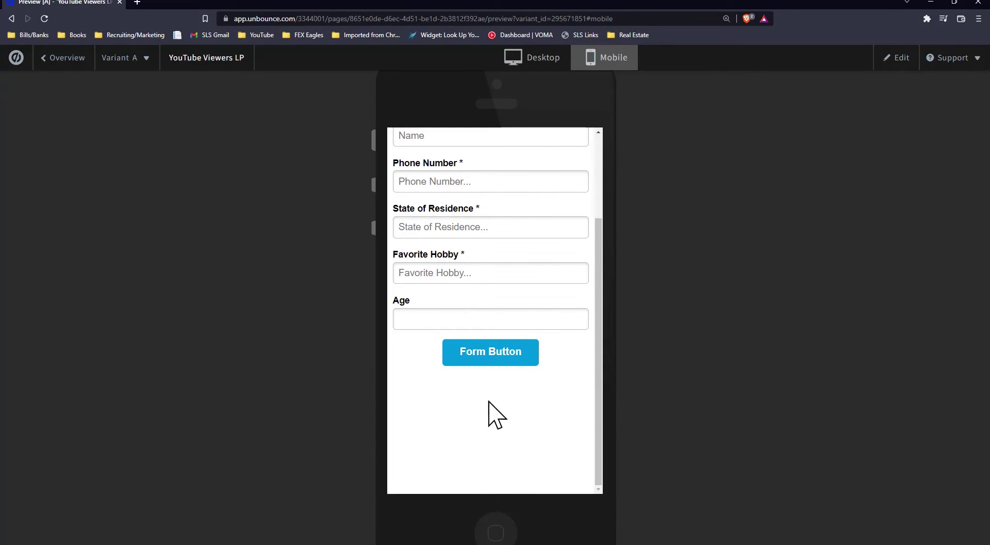
scroll(499, 403, up, 2)
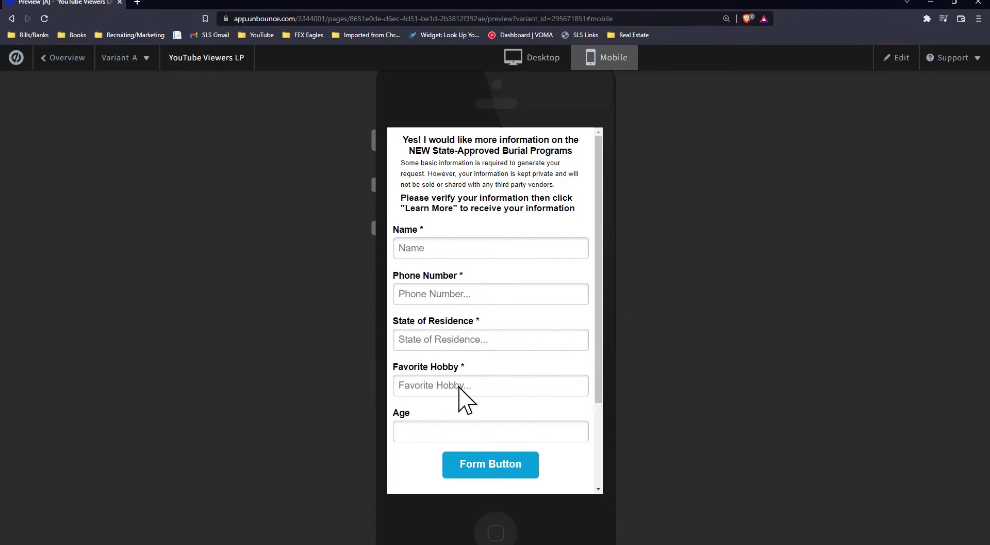
click(899, 58)
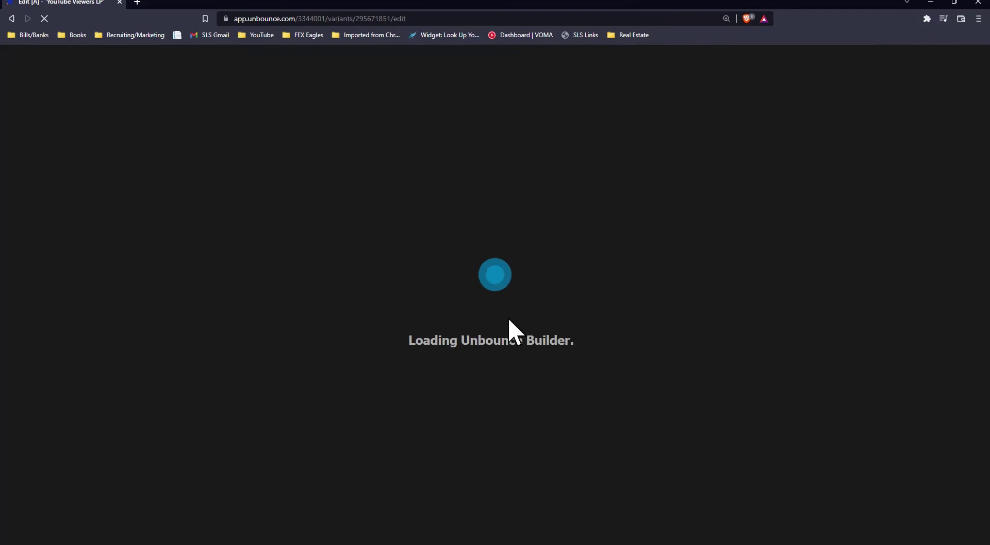
- Centre the desktop form button beneath the Age field, about 77 px from the form's left edge and 352 px down
scroll(484, 323, down, 3)
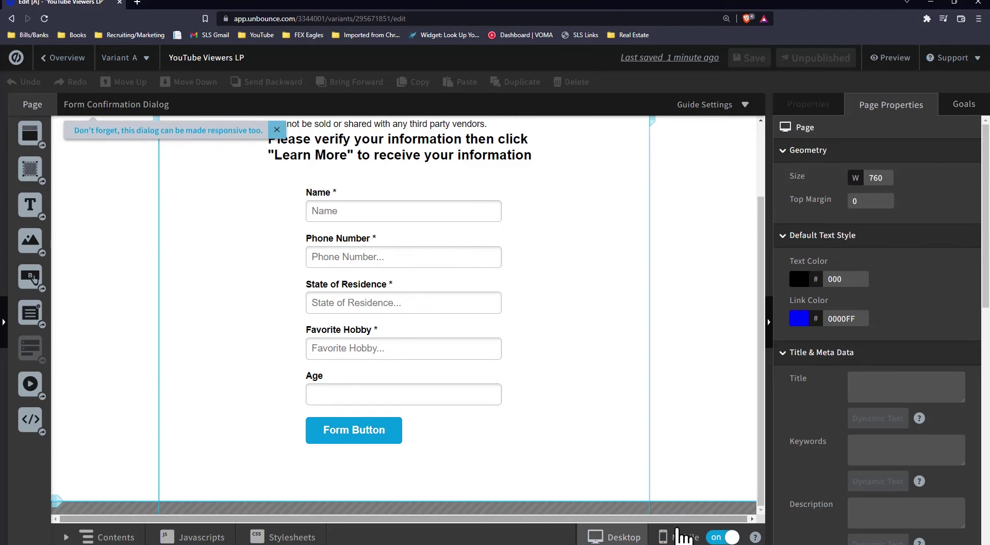
click(371, 387)
scroll(349, 313, up, 2)
scroll(438, 402, down, 3)
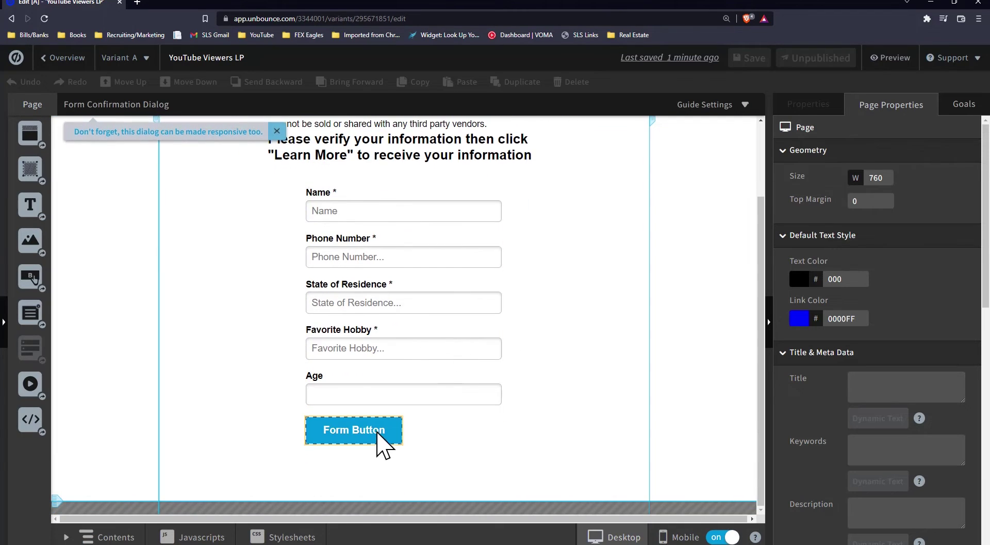
drag(377, 436, 401, 437)
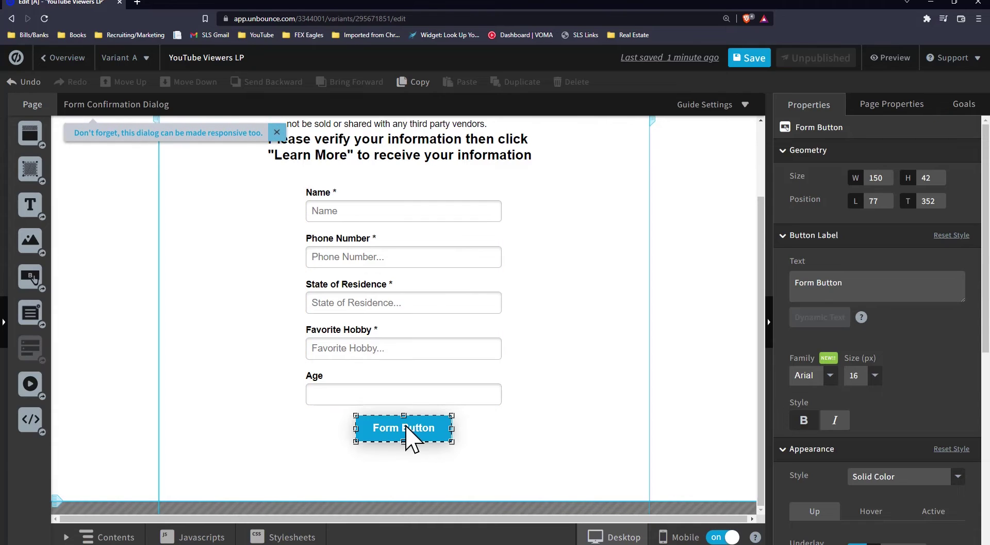
- Change the form button's label to "Learn More"
drag(790, 299, 771, 291)
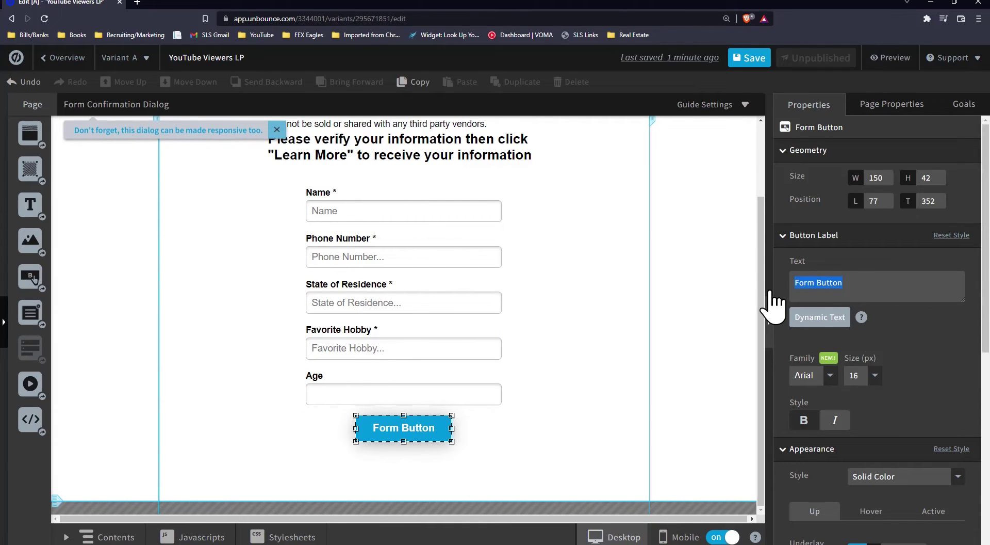
text(Learn M<o)
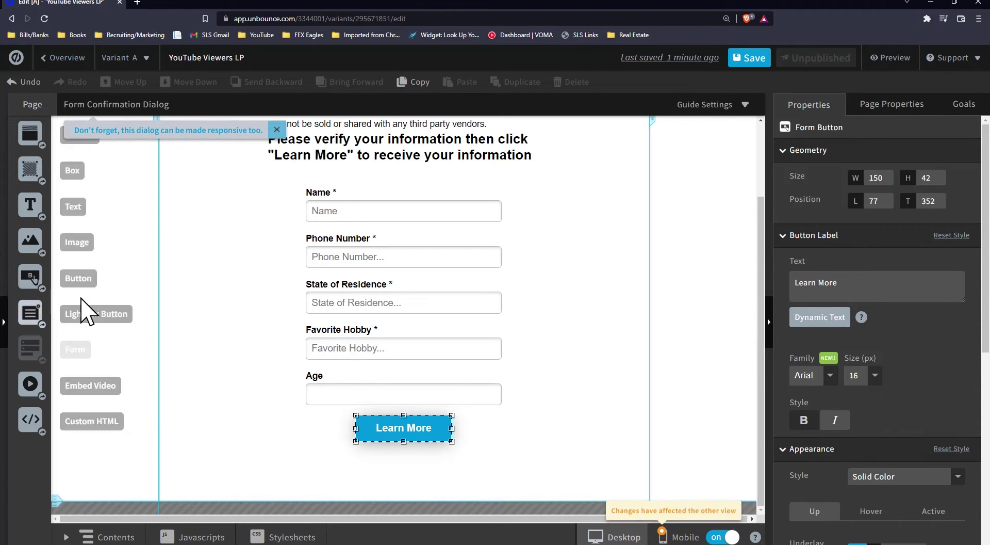
click(148, 312)
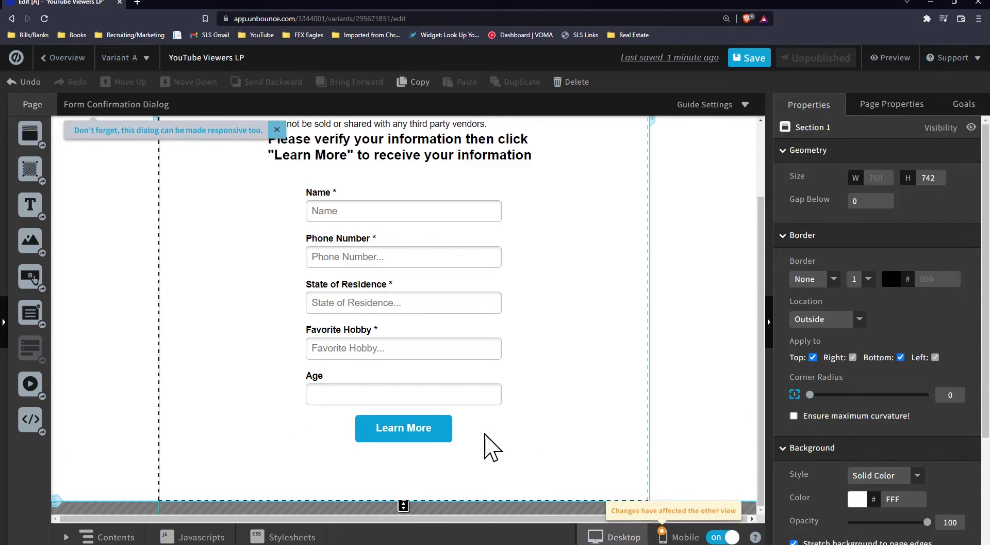
- Review the desktop headline's font and paragraph style settings
scroll(548, 433, up, 2)
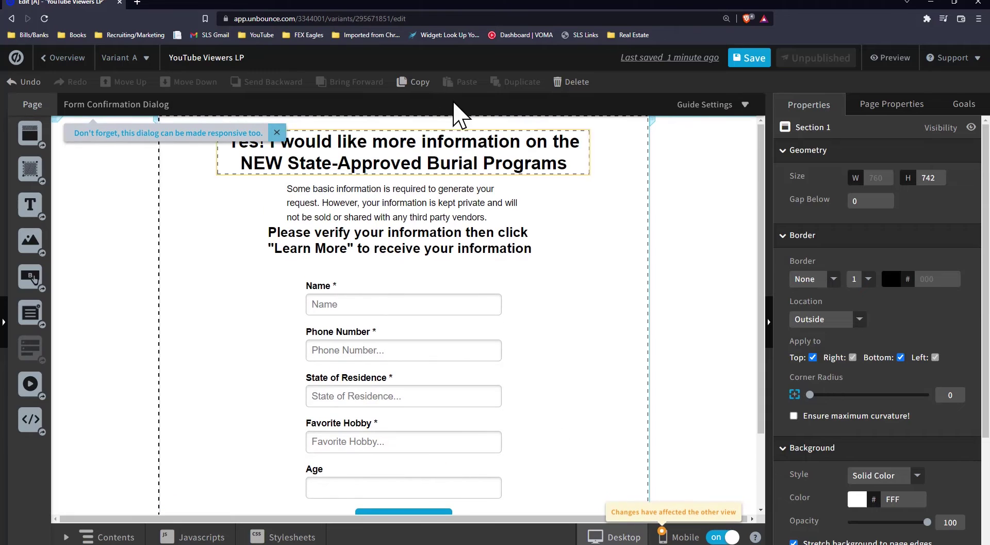
double_click(446, 141)
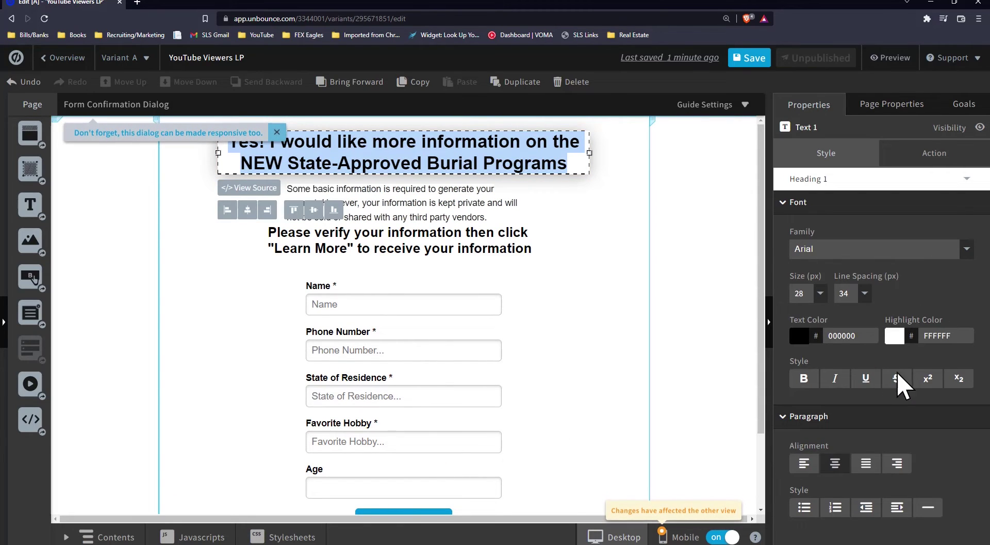
click(924, 205)
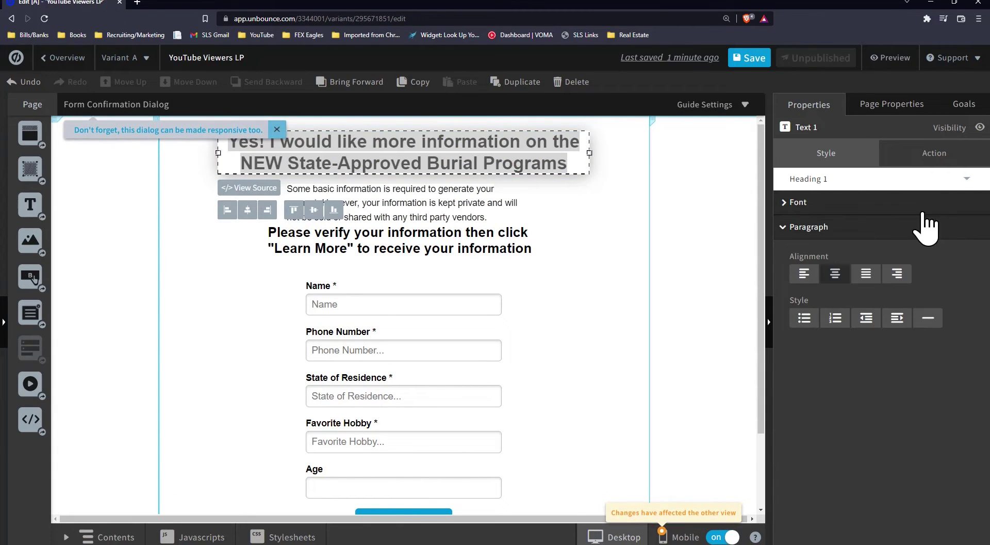
click(825, 205)
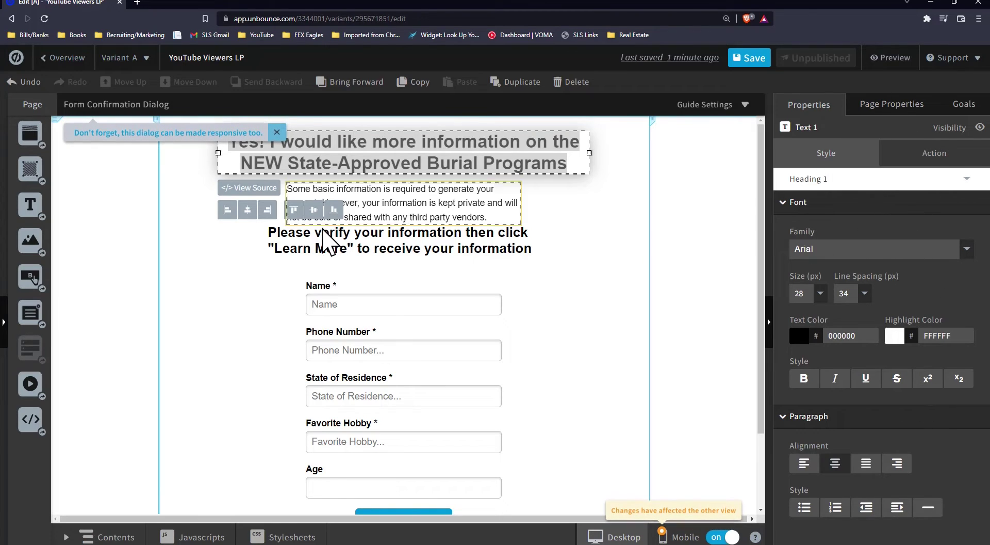
click(611, 222)
- Move the desktop form up closer to the verification heading, to about 239 px from the top
scroll(563, 273, down, 2)
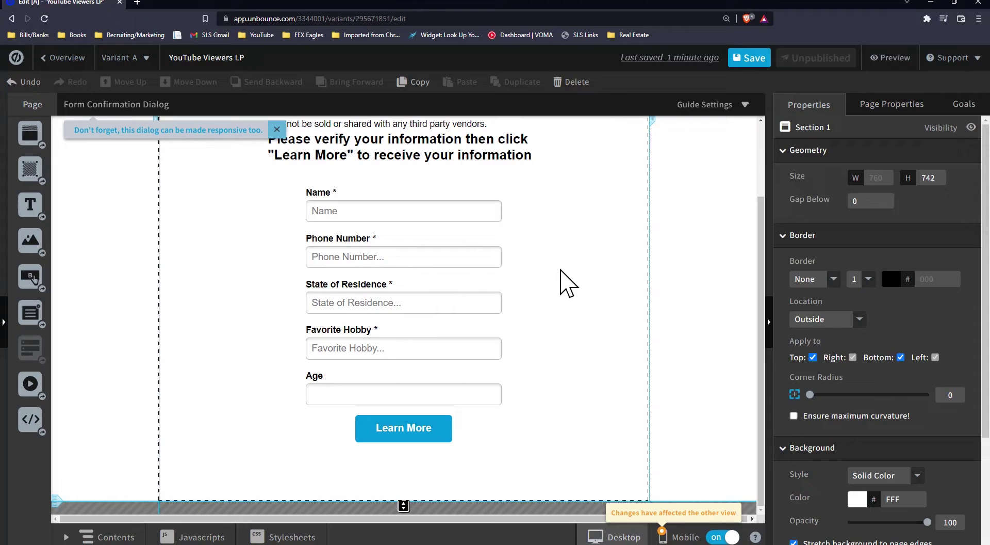
click(449, 334)
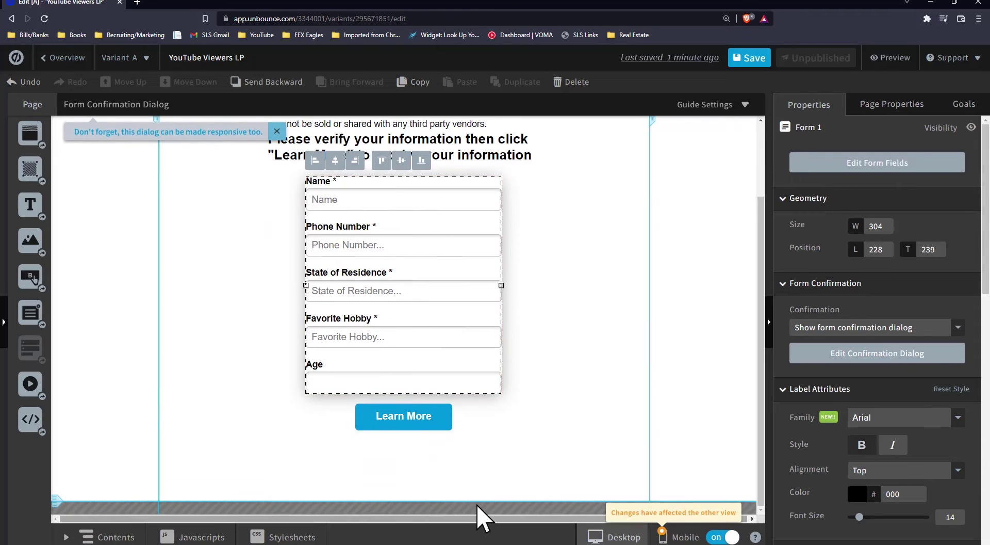
click(634, 368)
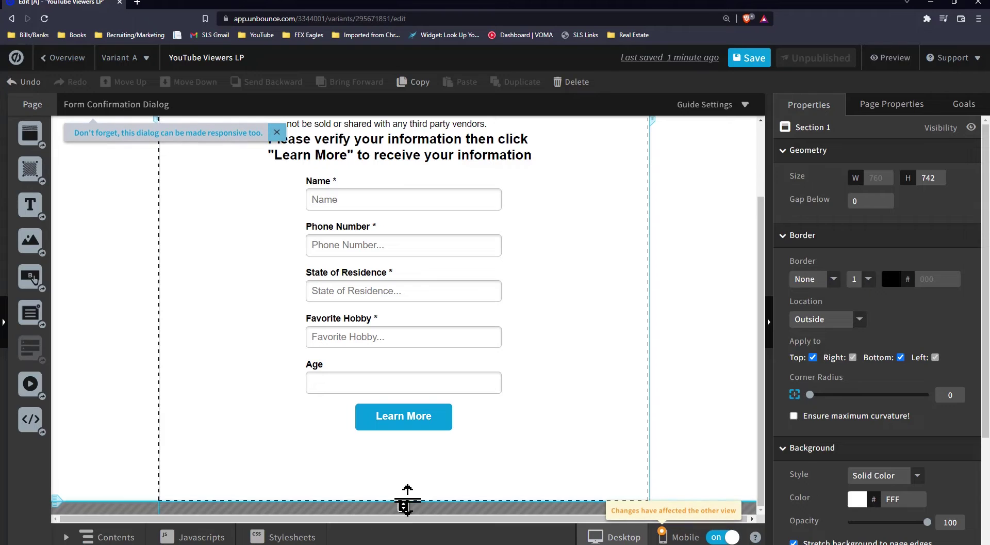
- Shorten the desktop page section so its lower edge sits closer beneath the Learn More button
scroll(410, 348, up, 2)
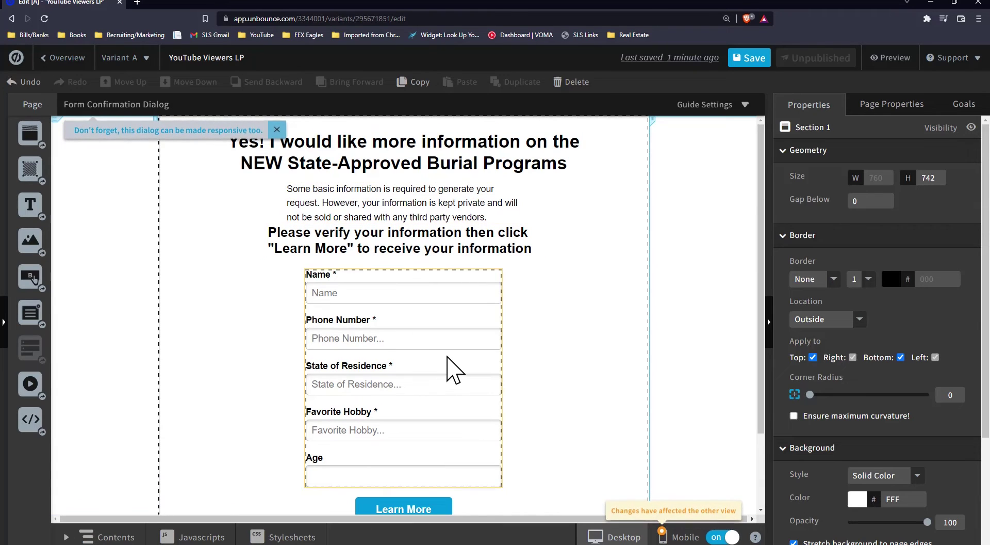
scroll(453, 365, down, 2)
click(426, 418)
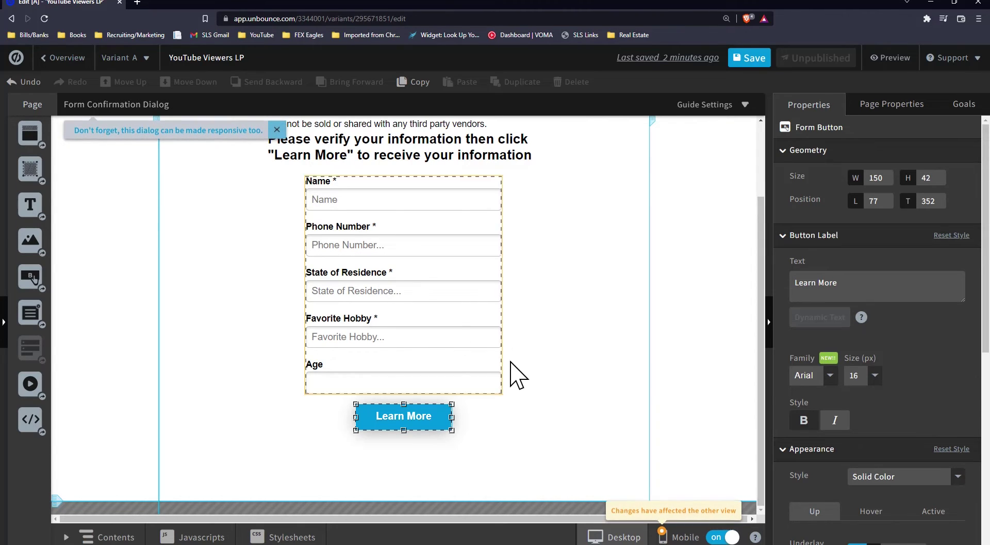
drag(423, 499, 421, 460)
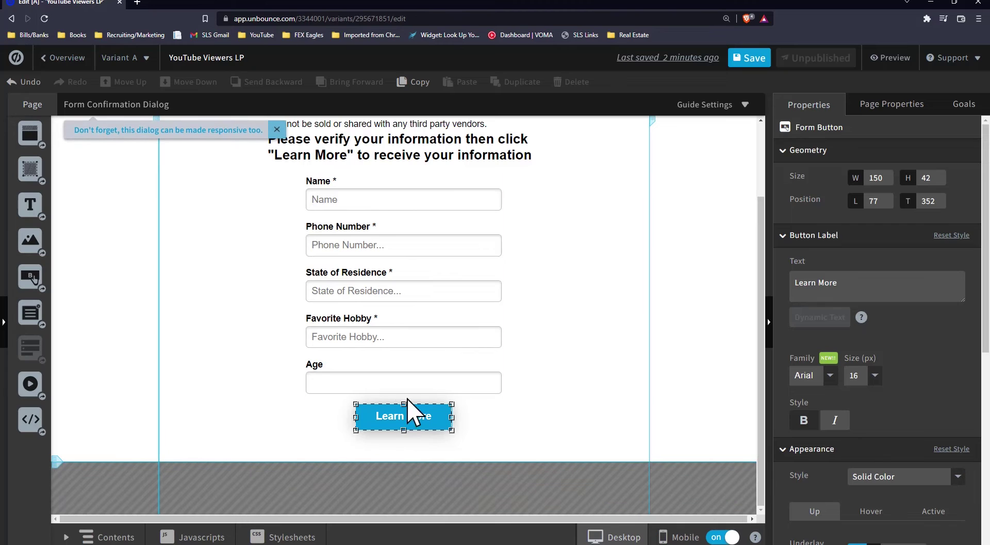
- In the form confirmation dialog, replace the text below "Thank You!" with "It appears you qualify for some additional discounts benefits!"
click(147, 105)
click(400, 191)
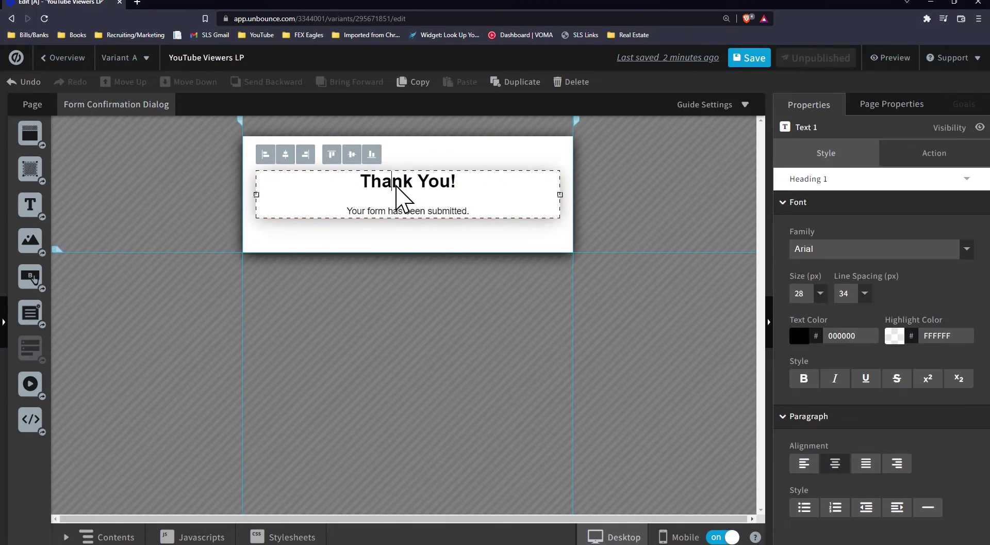
drag(477, 206, 329, 214)
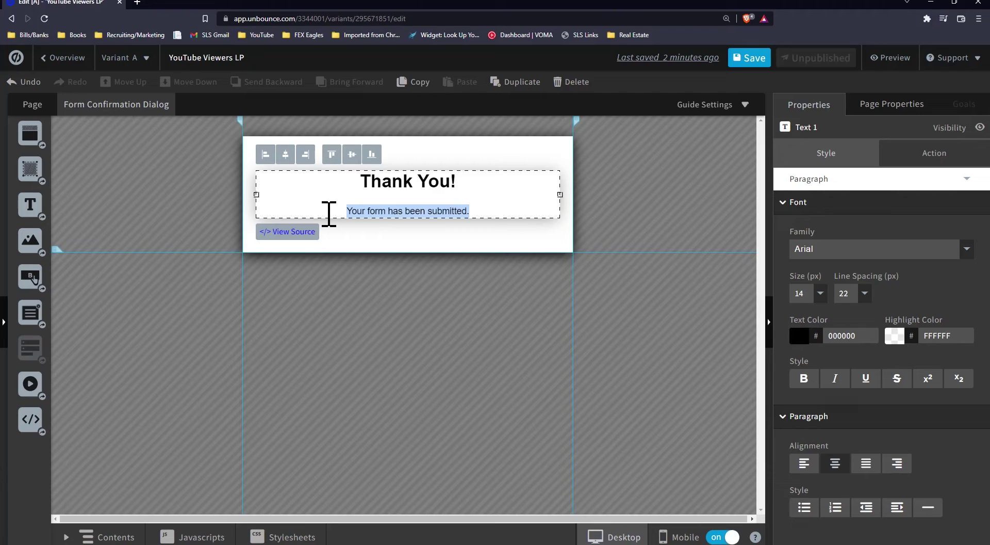
text(It appears you qual)
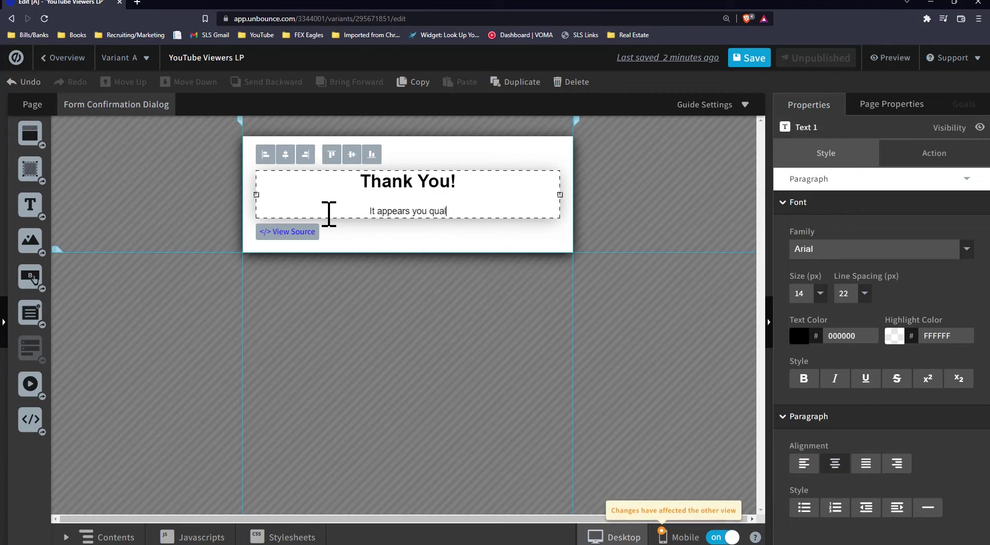
text(ify for some additiona)
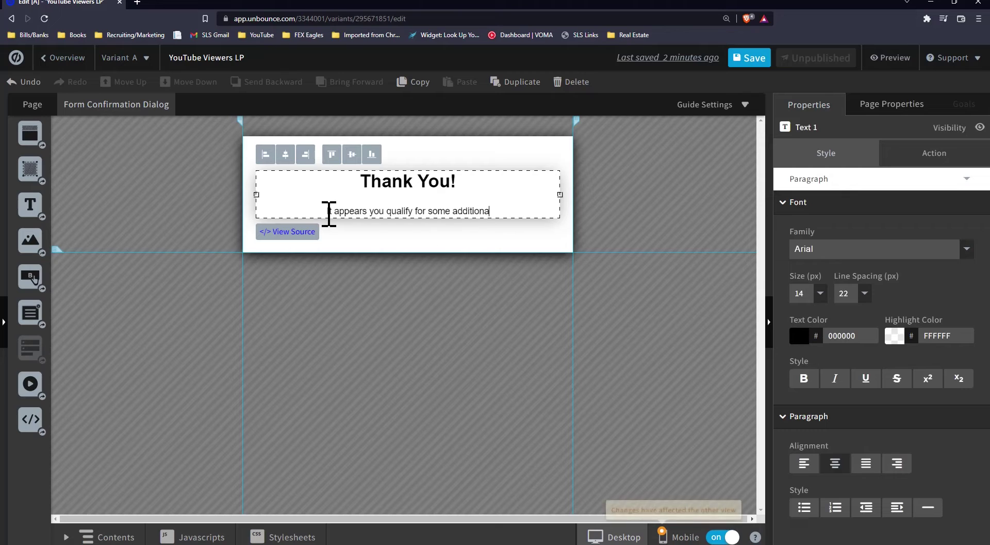
text(l disco)
key(BackSpace)
key(BackSpace)
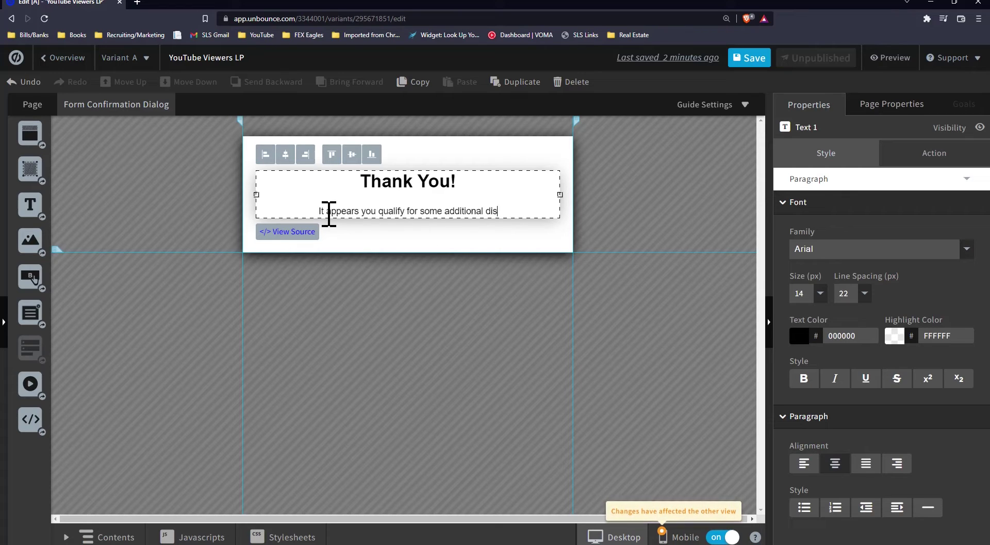
text(count and)
key(BackSpace)
key(BackSpace)
key(BackSpace)
key(BackSpace)
key(BackSpace)
key(BackSpace)
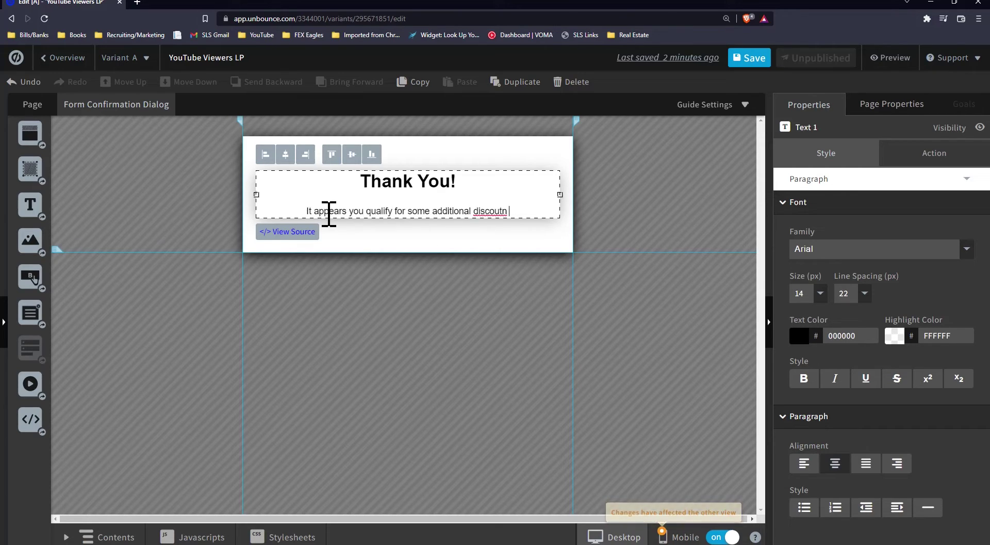
text(nts benefits!)
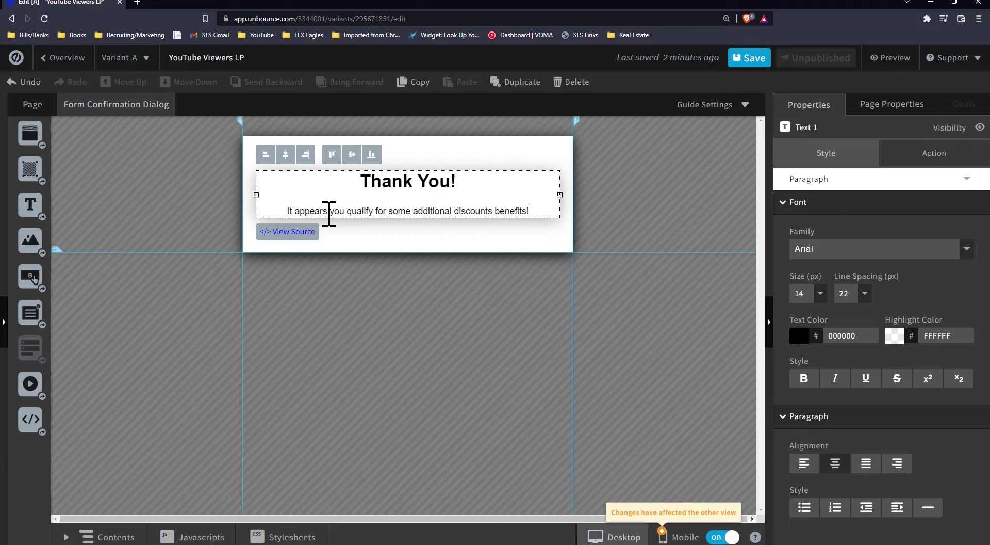
- Add a second paragraph to the confirmation text reading "Click below to call now and claim these discounts while they last."
key(Return)
text(Click bel)
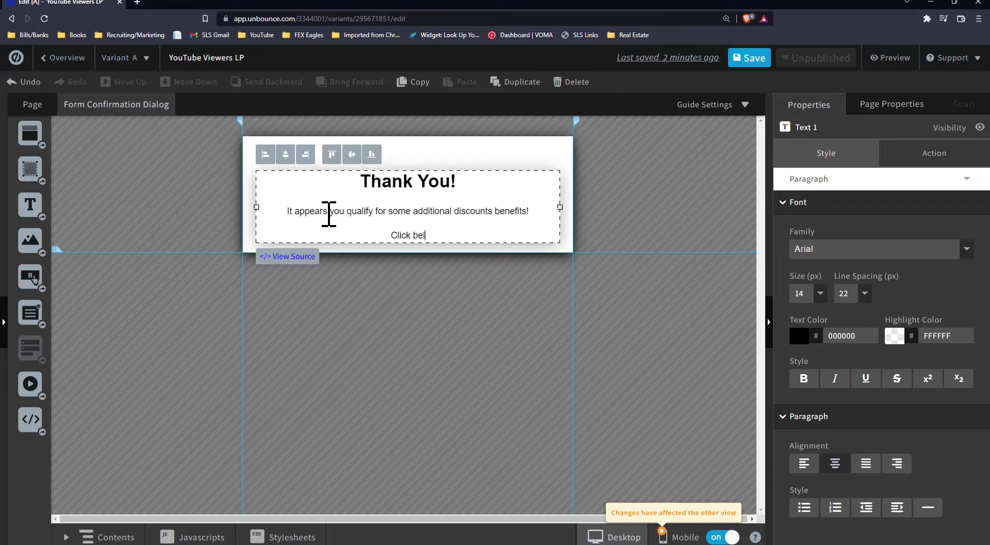
text(ow to call now and )
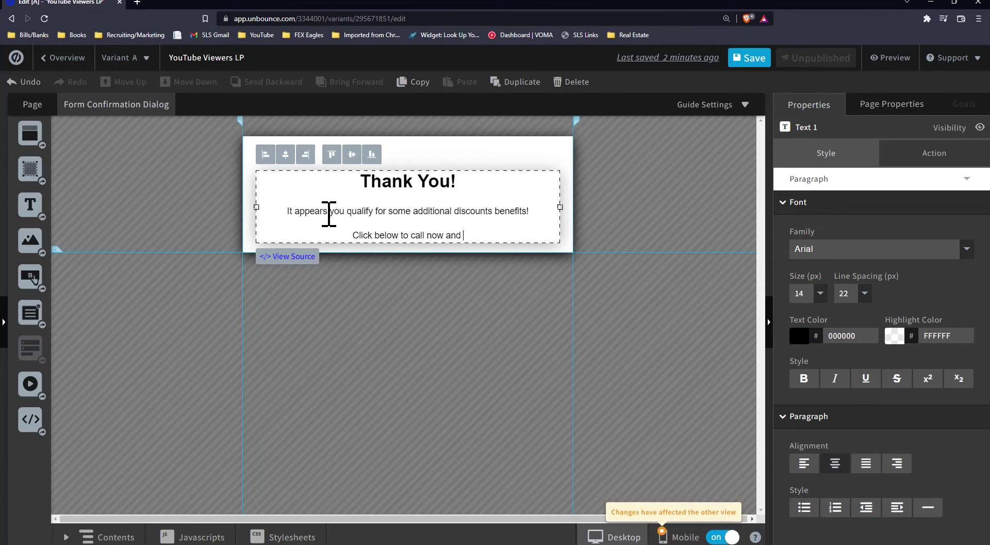
text(claim t)
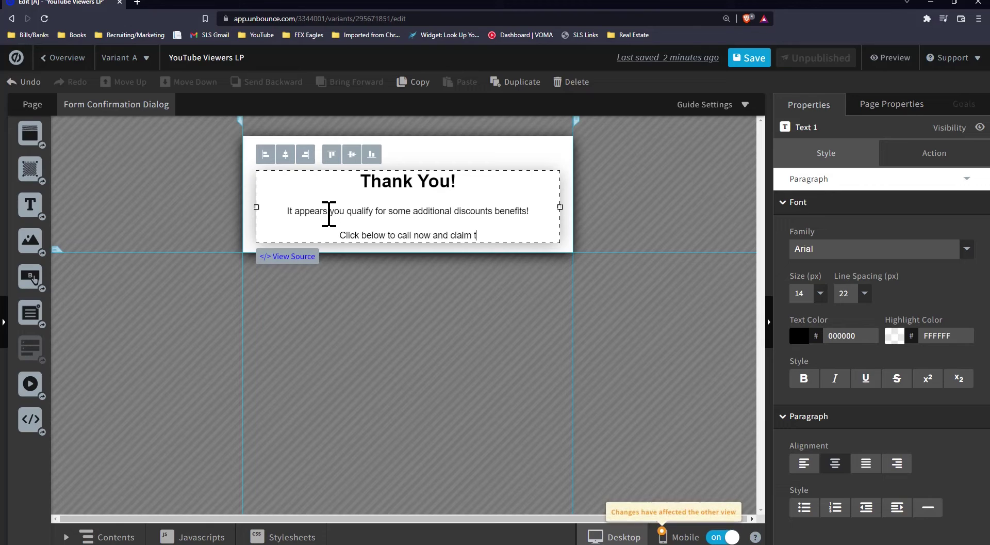
text(hese discounts while they)
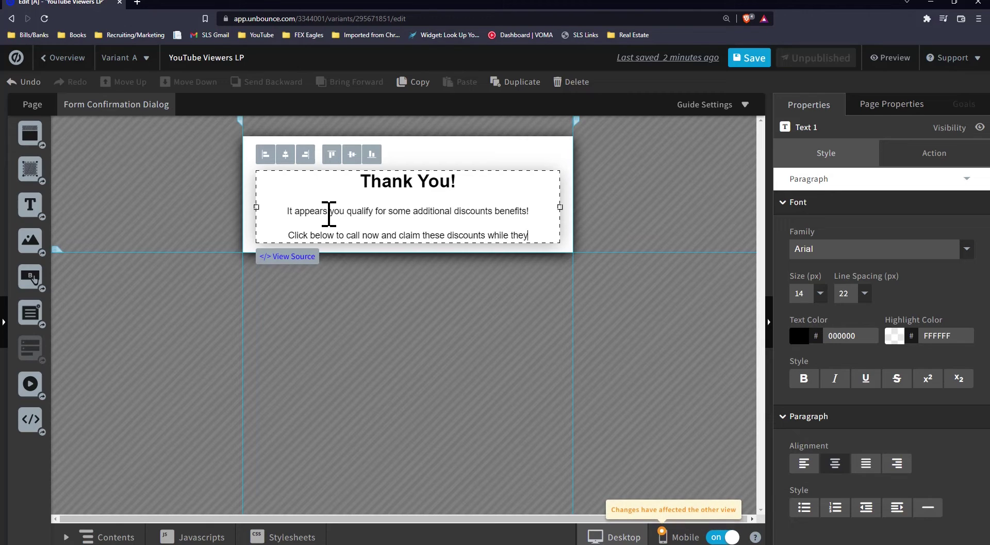
text( last.)
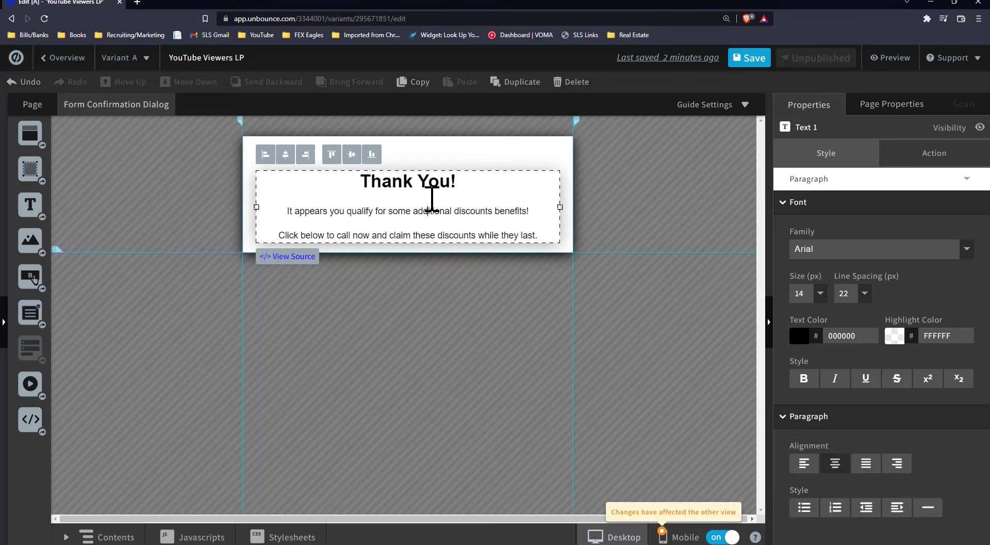
- Set the line spacing of the confirmation dialog's heading and both paragraphs to 18 px
drag(538, 235, 352, 175)
click(864, 292)
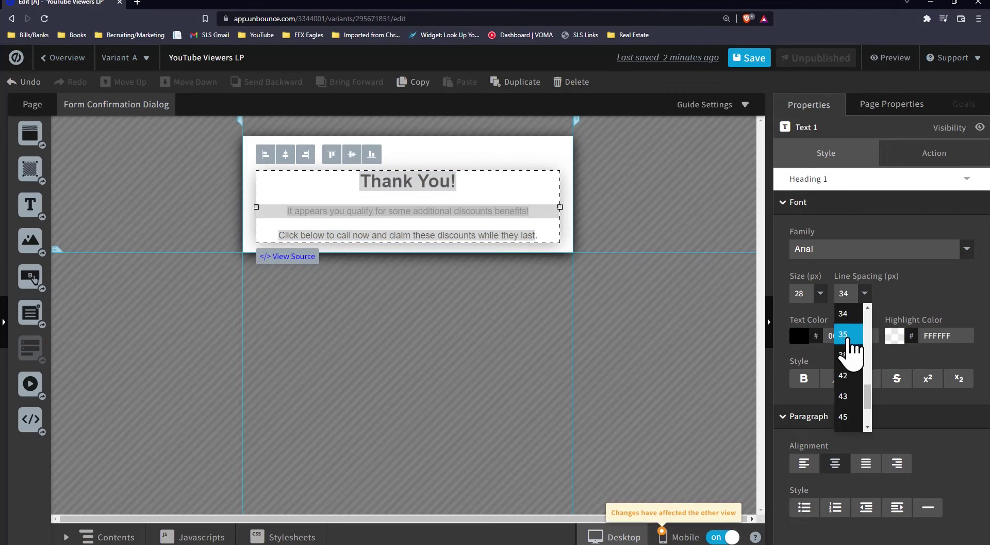
scroll(861, 367, up, 5)
scroll(856, 361, up, 1)
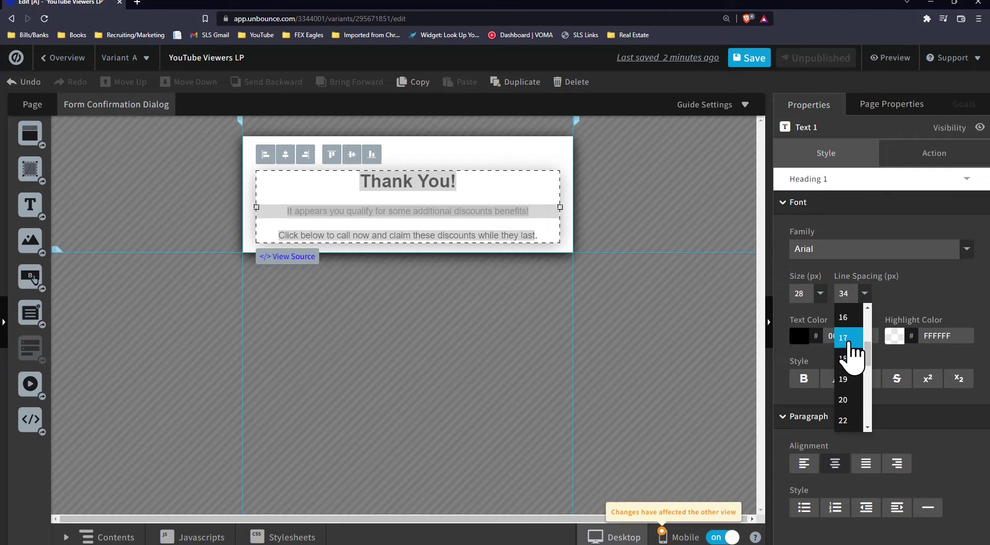
click(852, 350)
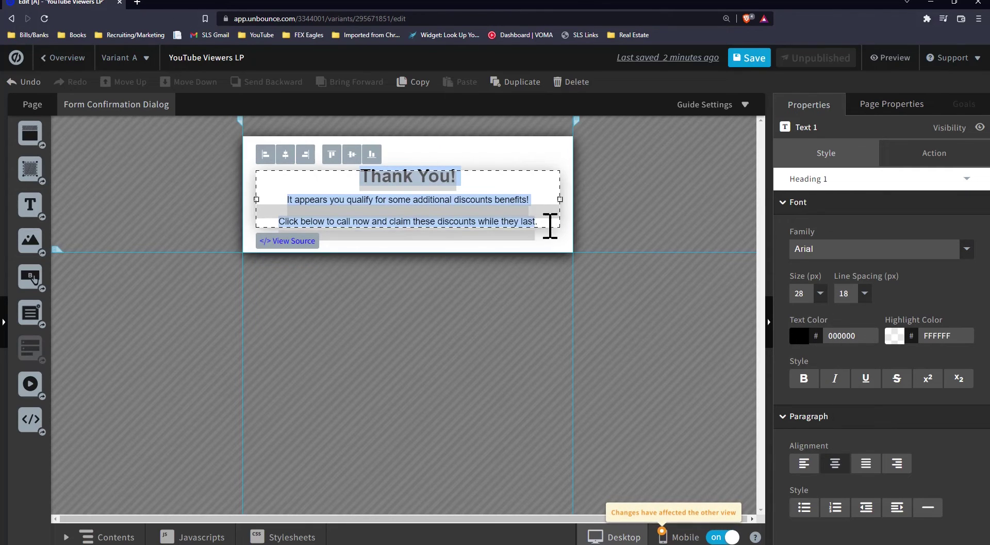
- Set the line spacing of all confirmation text to 14 px and move the text block up near the dialog's upper edge
click(846, 294)
scroll(850, 356, up, 2)
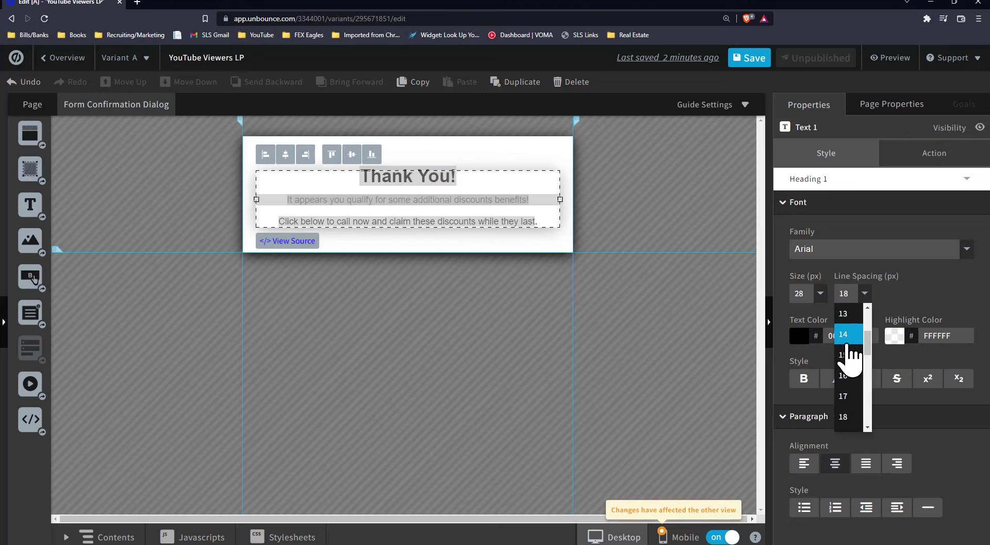
click(847, 343)
click(598, 242)
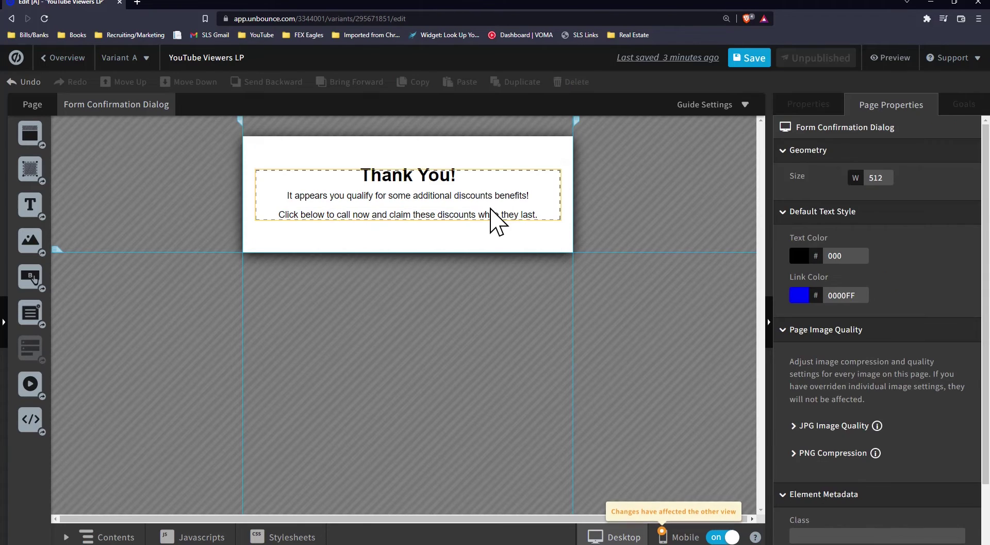
drag(495, 219, 497, 195)
key(Escape)
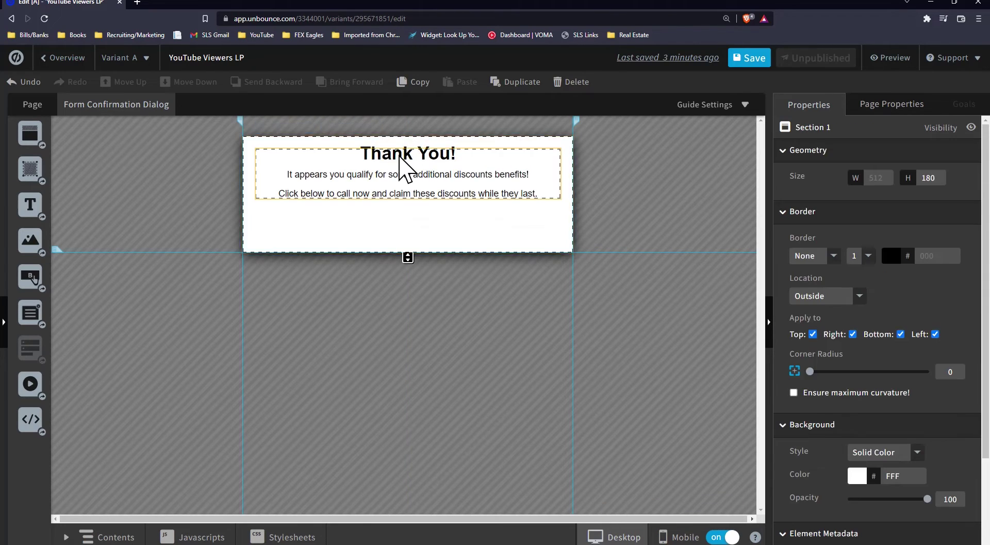
- Try Tahoma and Verdana as the font of the "Thank You!" heading and return it to Arial
triple_click(401, 157)
click(966, 249)
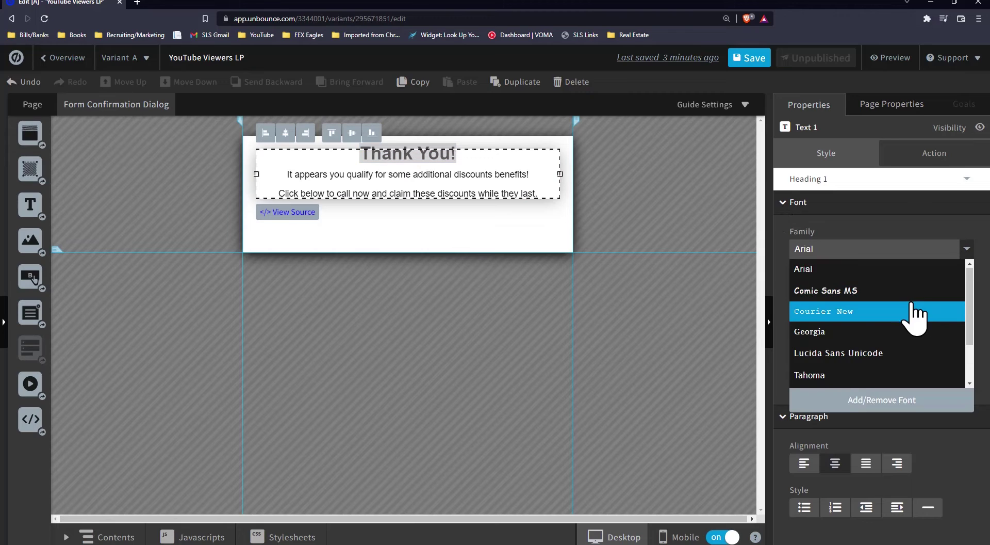
scroll(918, 310, down, 3)
click(886, 318)
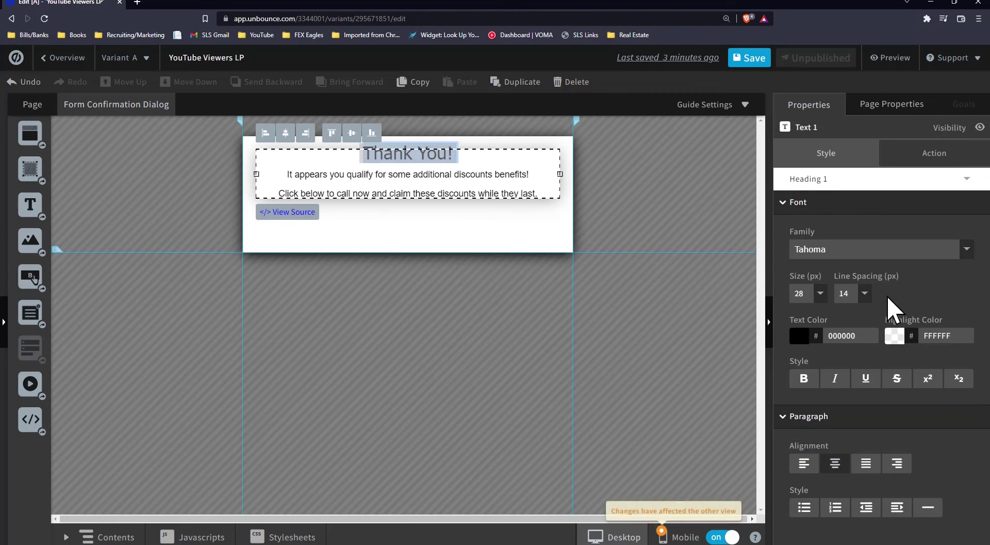
click(959, 249)
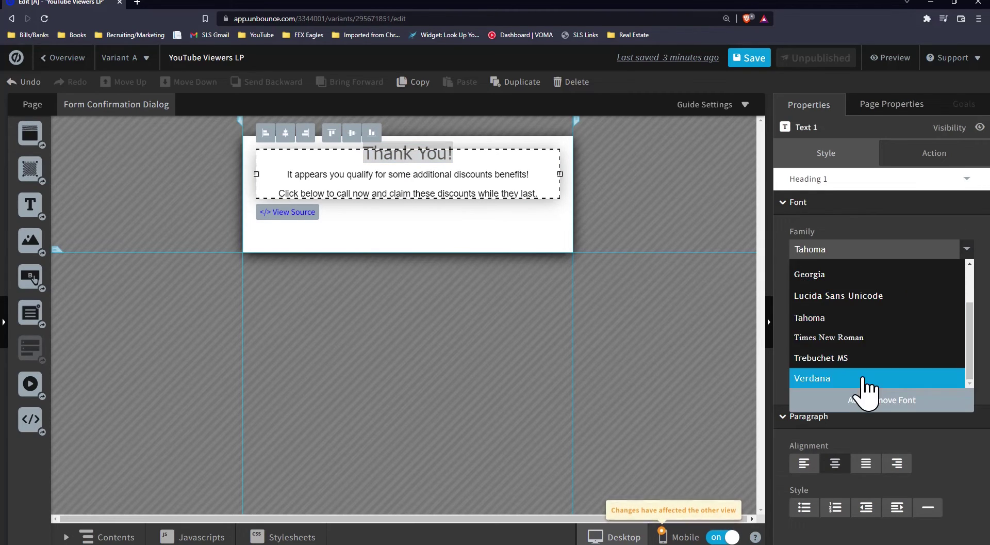
click(825, 377)
click(959, 249)
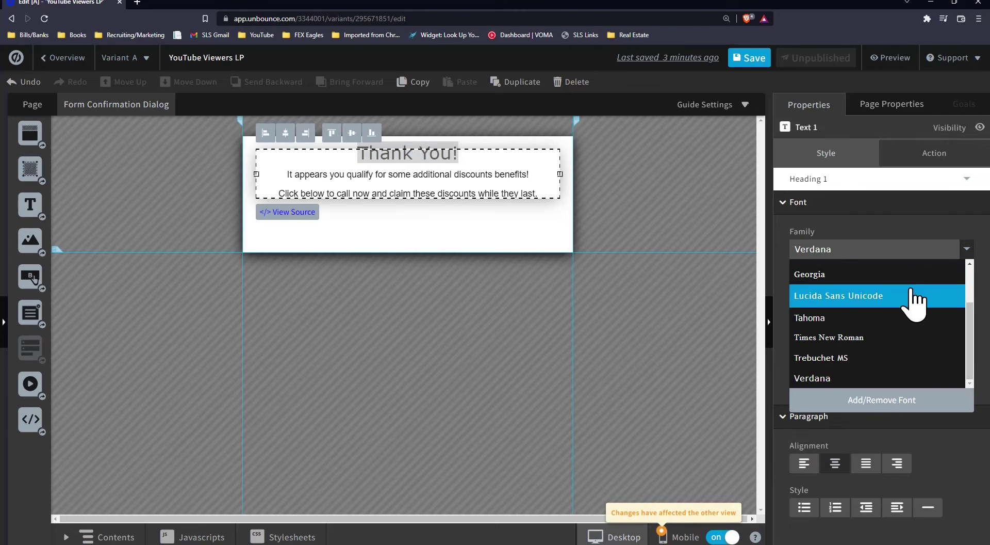
scroll(897, 299, up, 3)
click(882, 271)
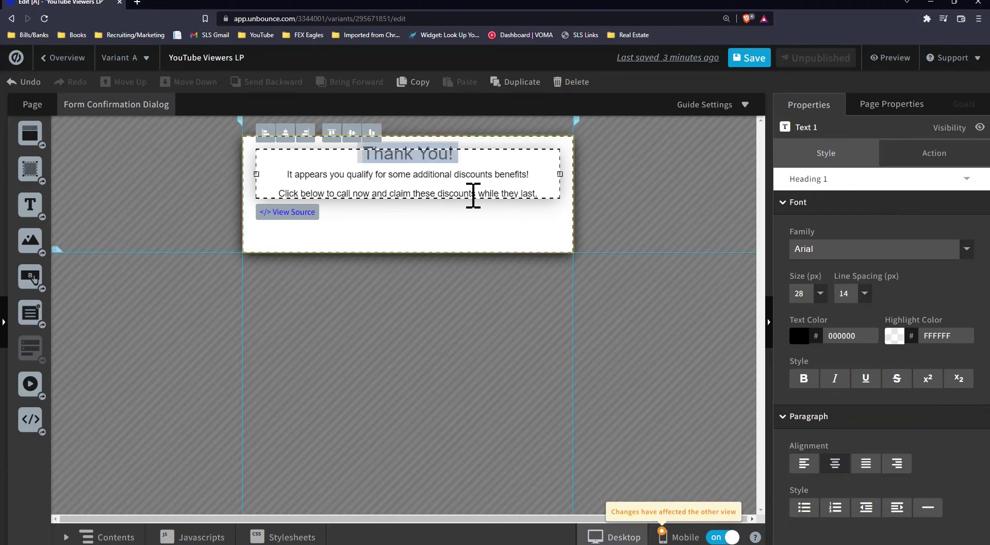
click(661, 182)
- Make the "Thank You!" heading bold and italic
click(392, 155)
triple_click(393, 154)
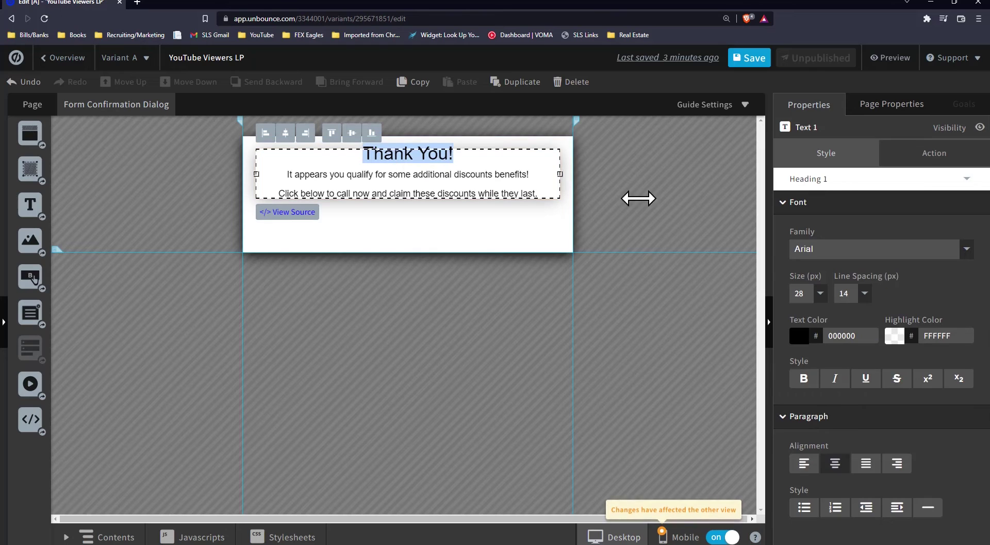
click(803, 379)
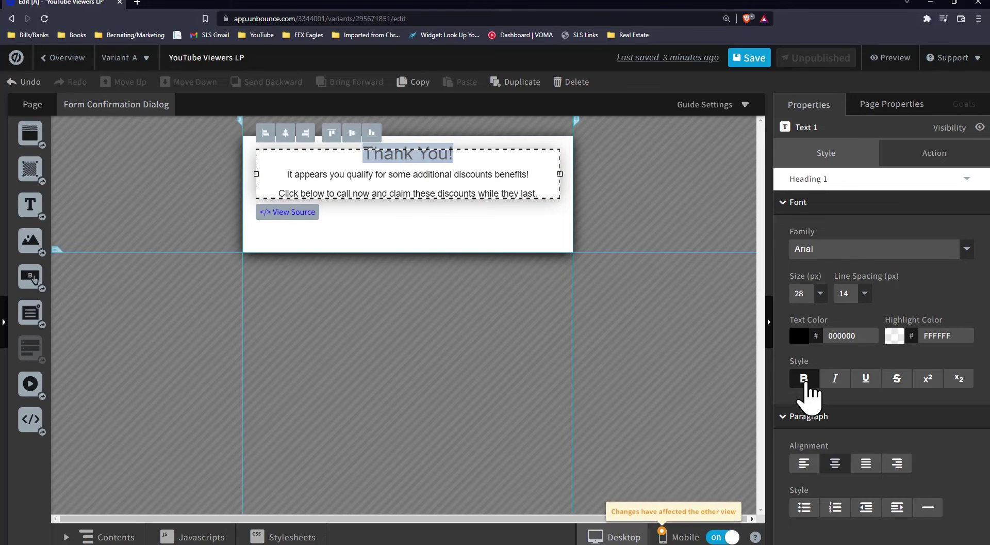
click(835, 378)
click(471, 227)
- Nudge the confirmation text block slightly higher and extend the dialog section's lower edge to make room beneath the text
click(394, 188)
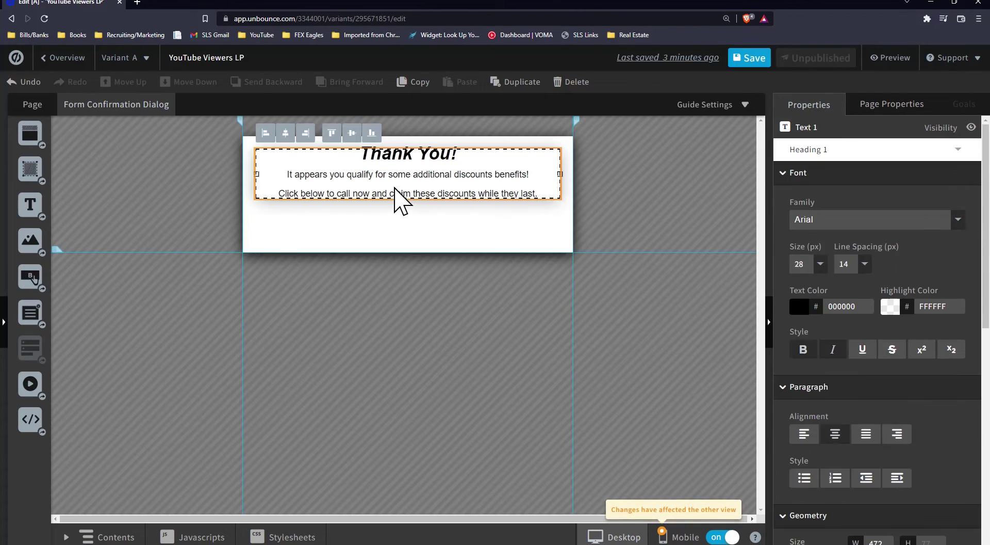
drag(394, 187, 395, 183)
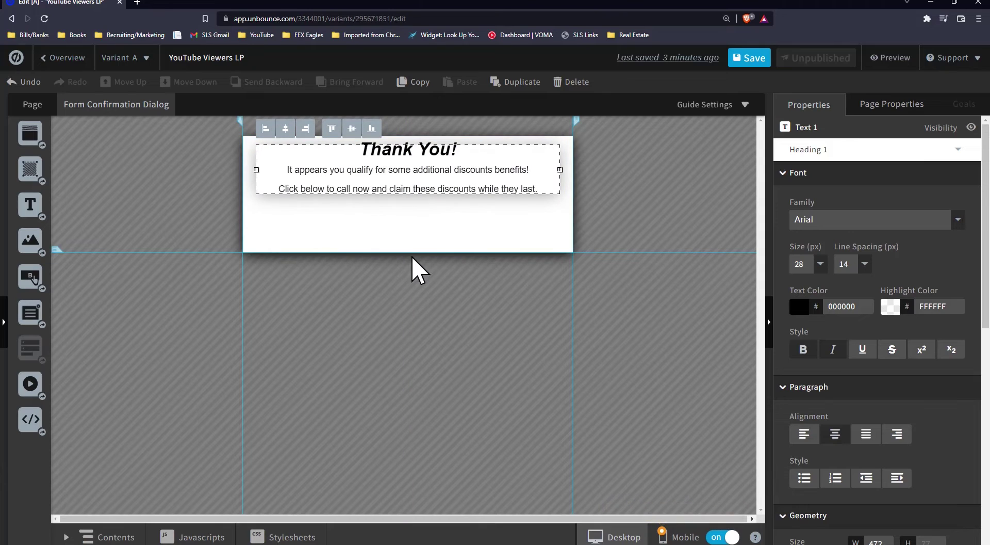
drag(413, 252, 411, 285)
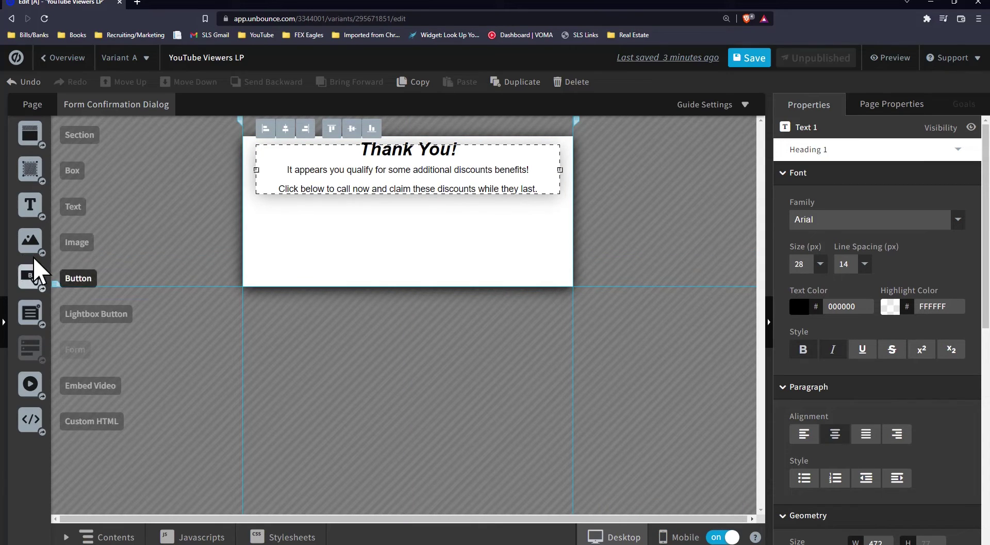
- Add a button of about 192 by 112 px below the confirmation text and label it "Click HERE To Call Now!"
drag(30, 313, 438, 249)
drag(467, 204, 464, 202)
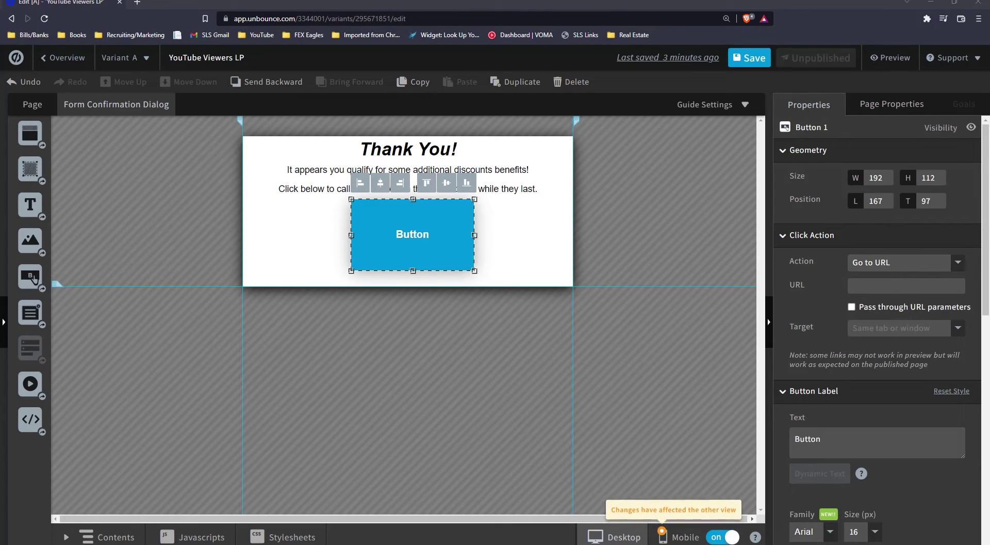
click(866, 432)
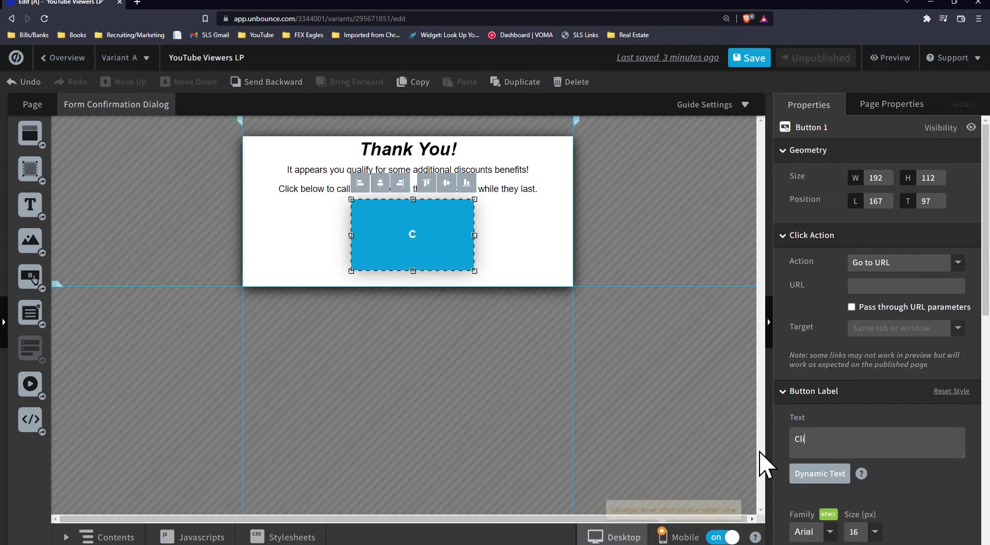
text(Click HERE To Cal)
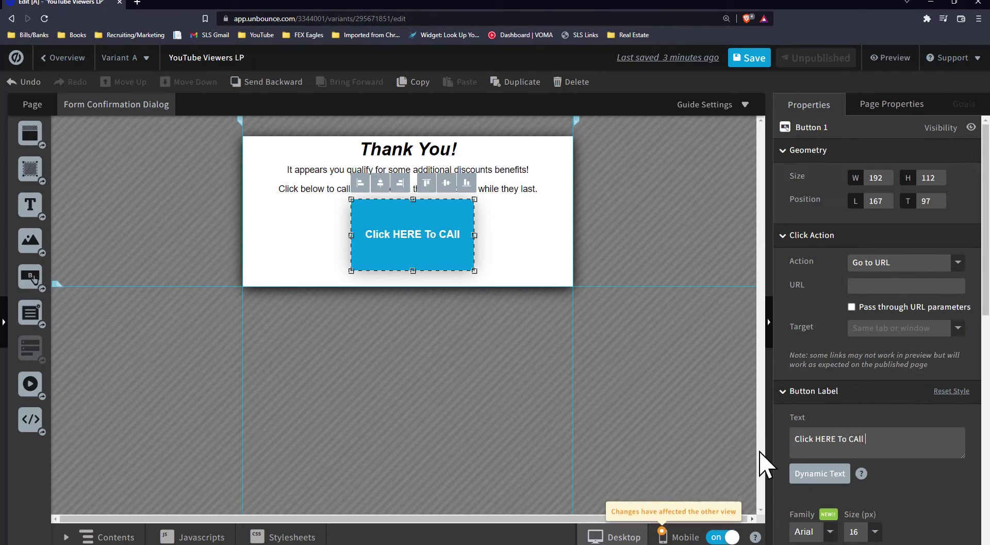
text(l Now!)
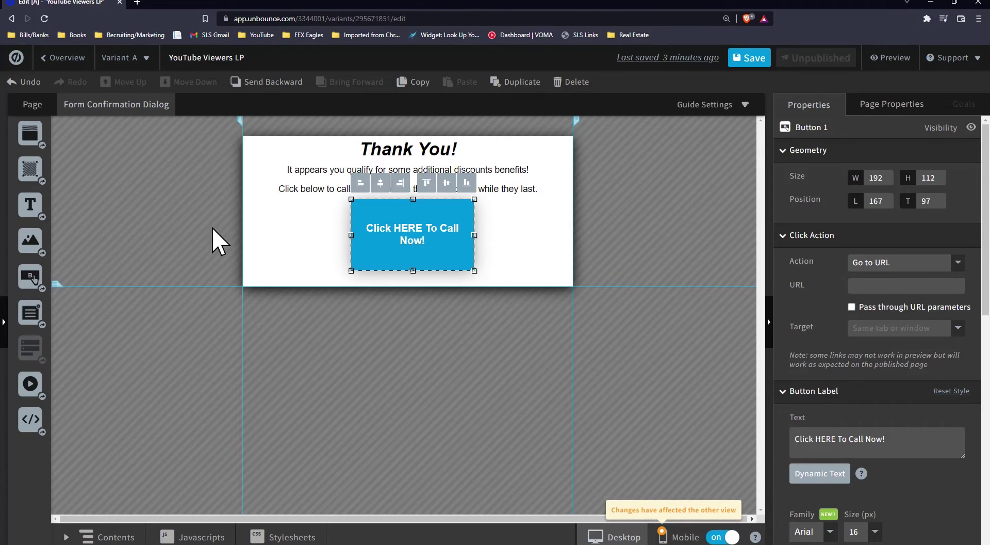
- Set the button's click action to Call a number and enter the business phone number with its country code
scroll(934, 333, down, 1)
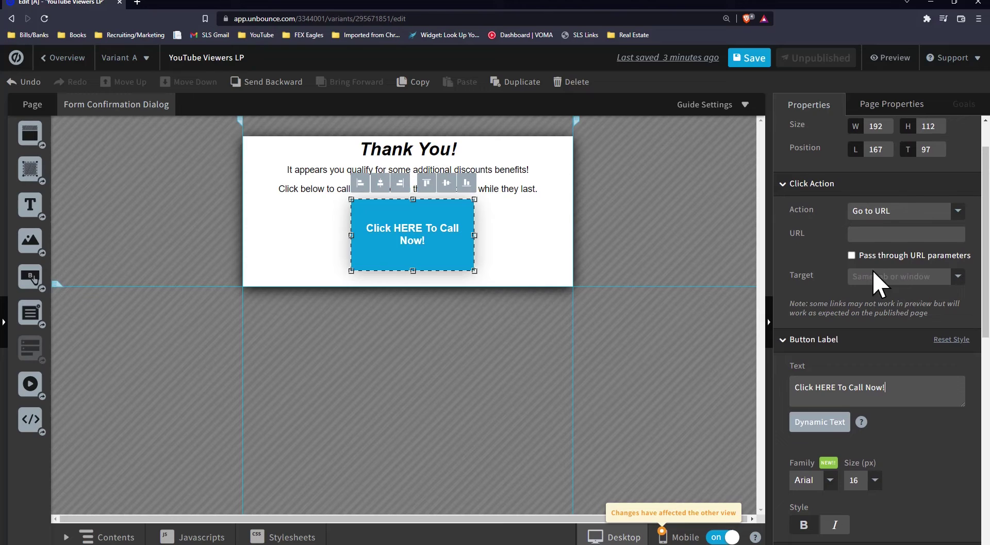
click(905, 212)
click(905, 316)
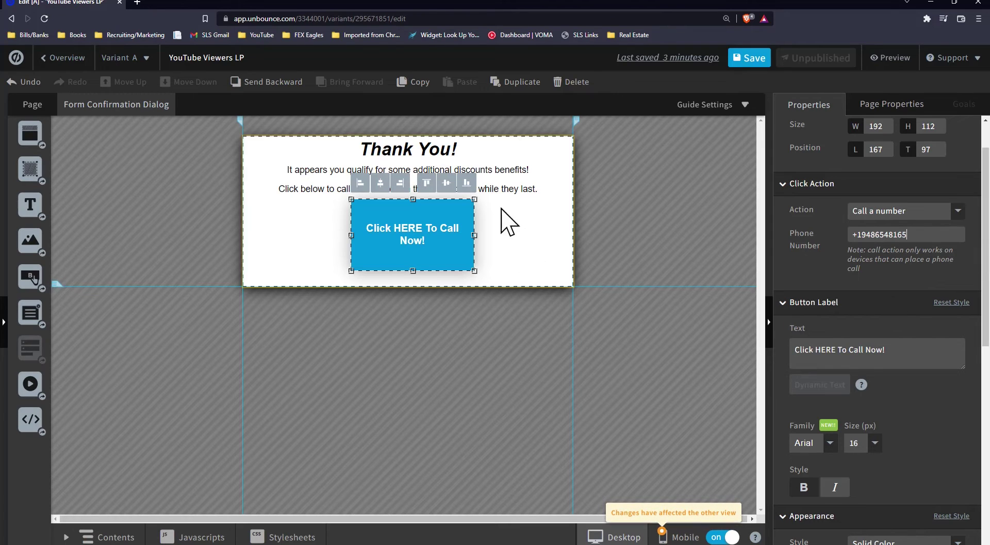
- Give the call button a solid black 4 px border and a corner radius of 20
scroll(929, 420, down, 5)
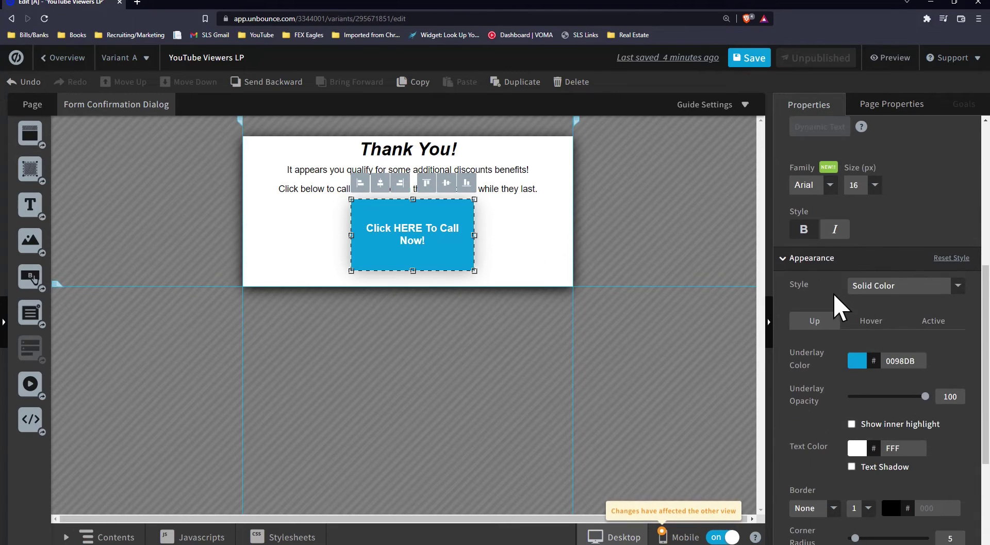
scroll(904, 334, down, 2)
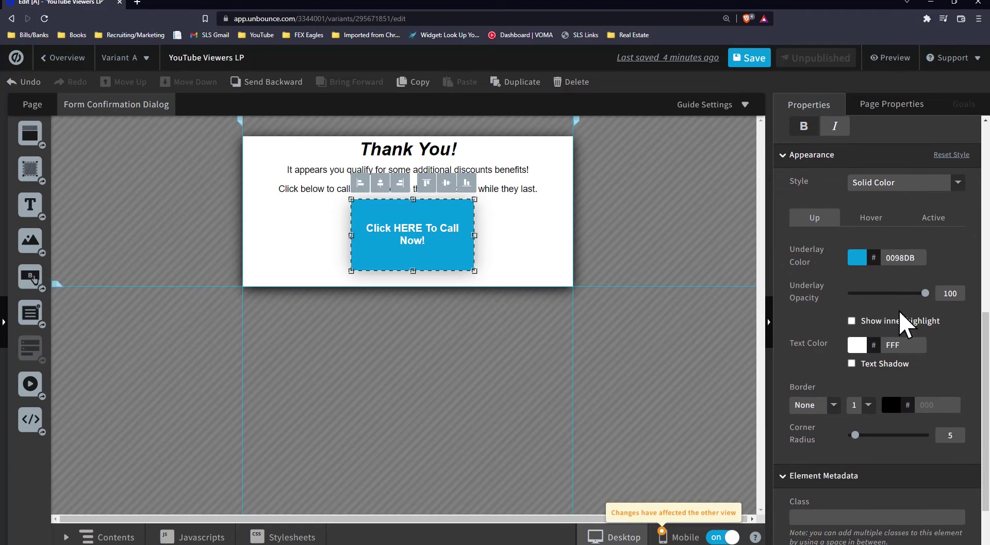
click(831, 404)
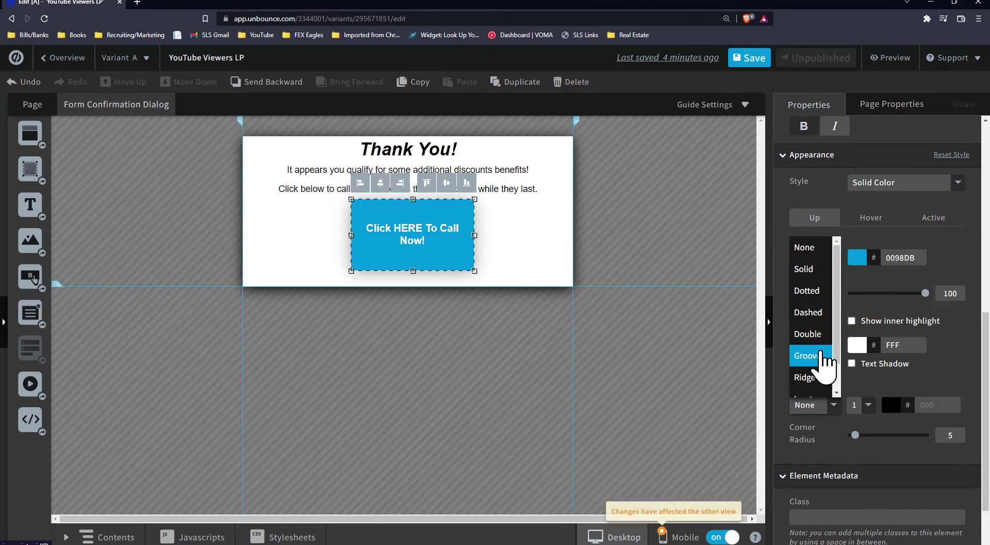
click(813, 272)
scroll(820, 335, down, 1)
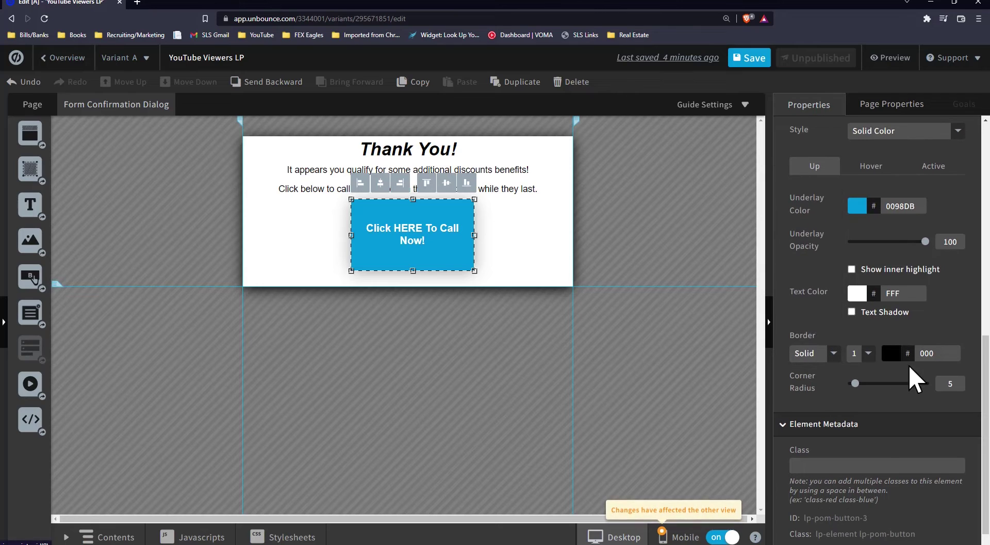
click(869, 355)
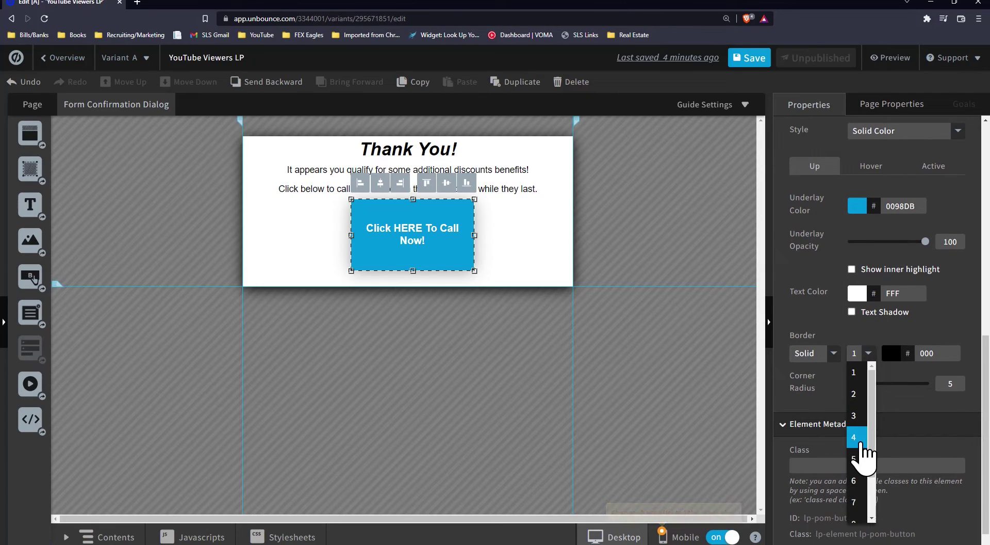
click(862, 454)
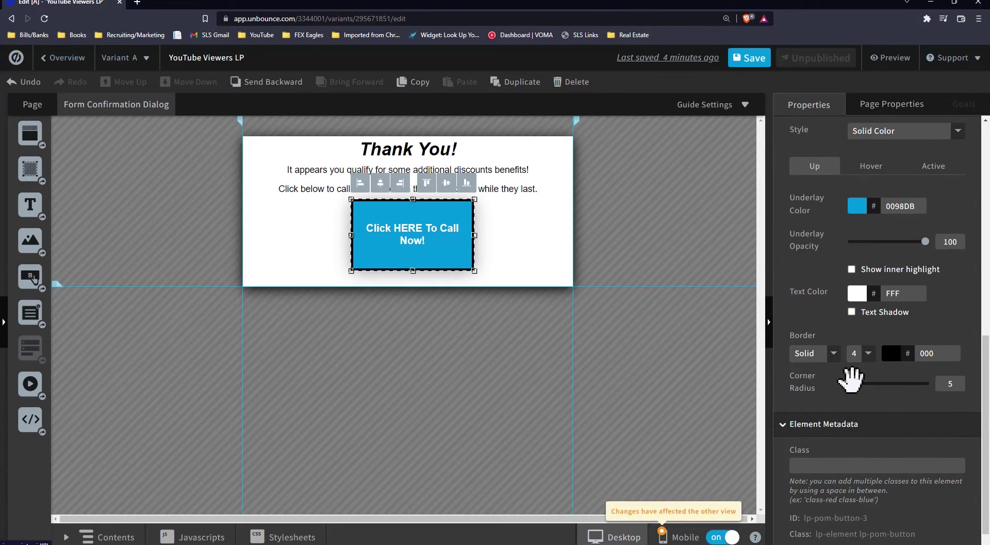
mouse_move(855, 383)
mouse_down()
mouse_move(889, 382)
mouse_move(866, 383)
mouse_up()
click(630, 350)
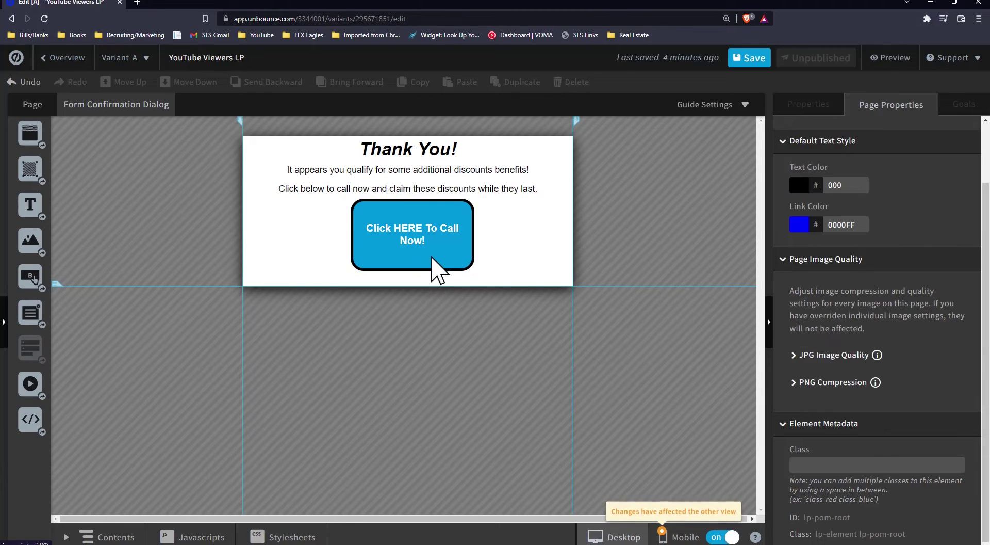
- Set the call button's label font size to 28 px after trying 22 and 36 px
click(440, 265)
scroll(820, 200, up, 2)
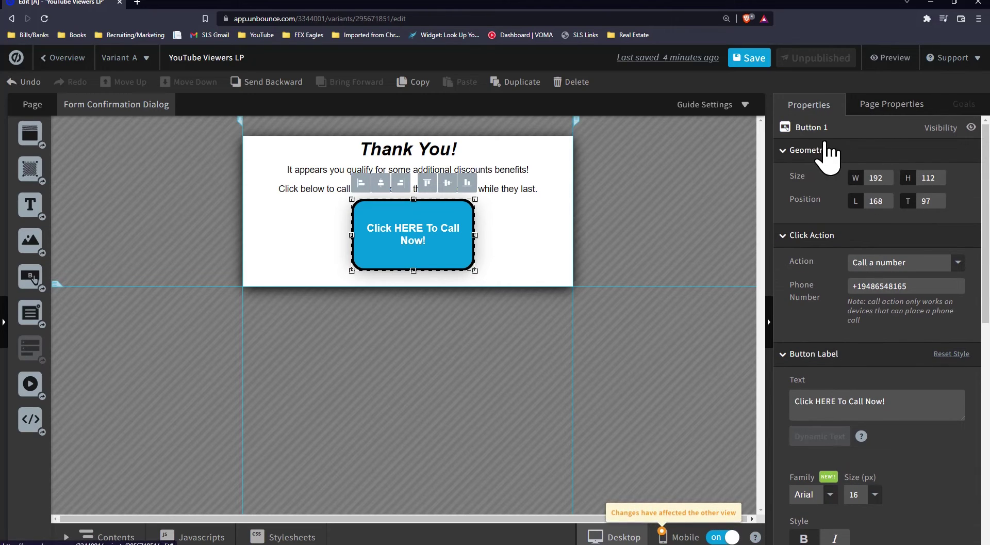
scroll(853, 173, down, 1)
scroll(856, 176, down, 3)
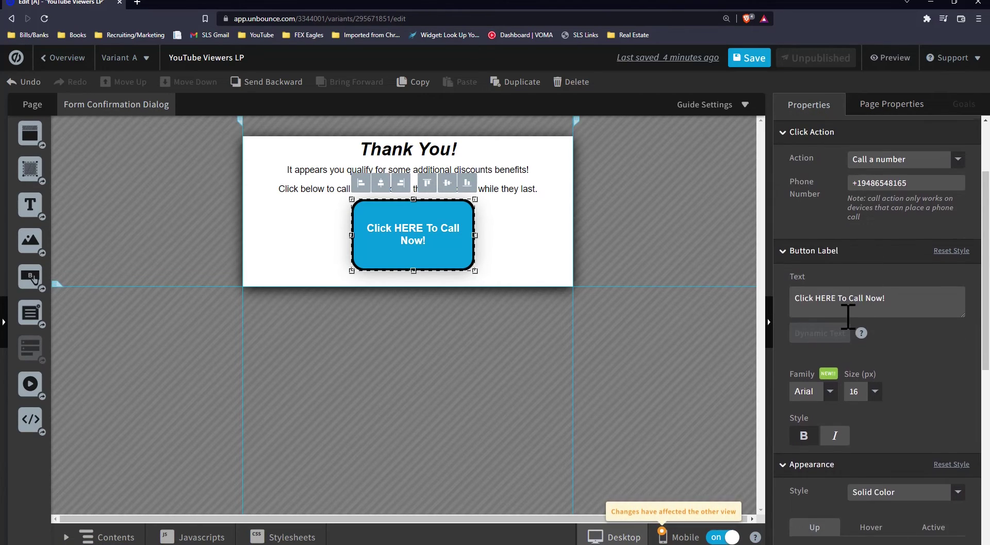
scroll(848, 317, down, 5)
click(875, 237)
click(860, 335)
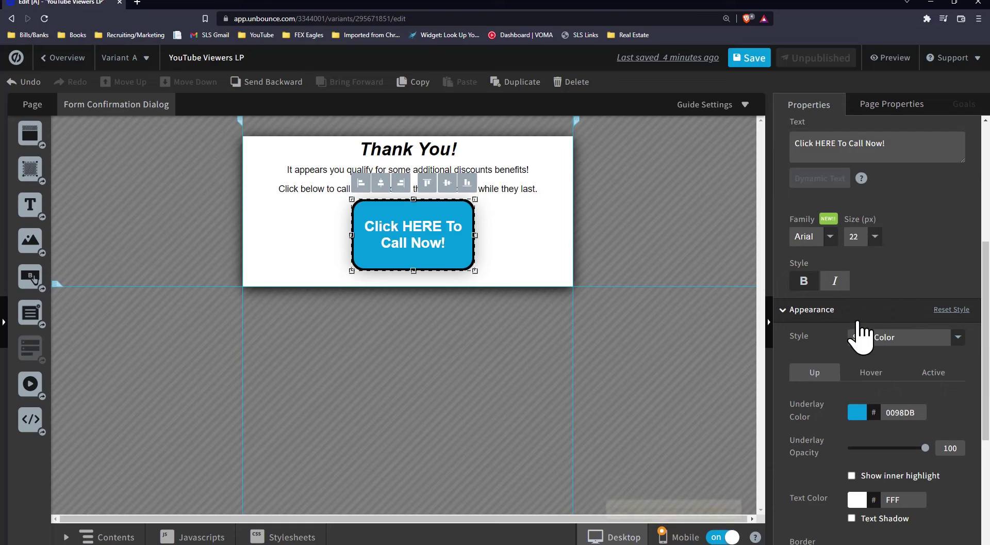
click(875, 236)
click(858, 355)
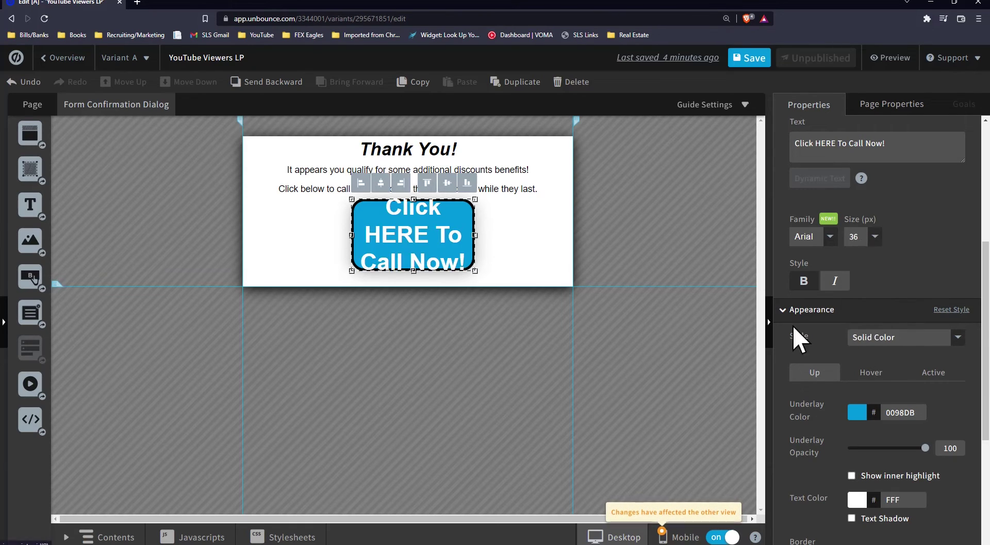
click(875, 236)
click(860, 307)
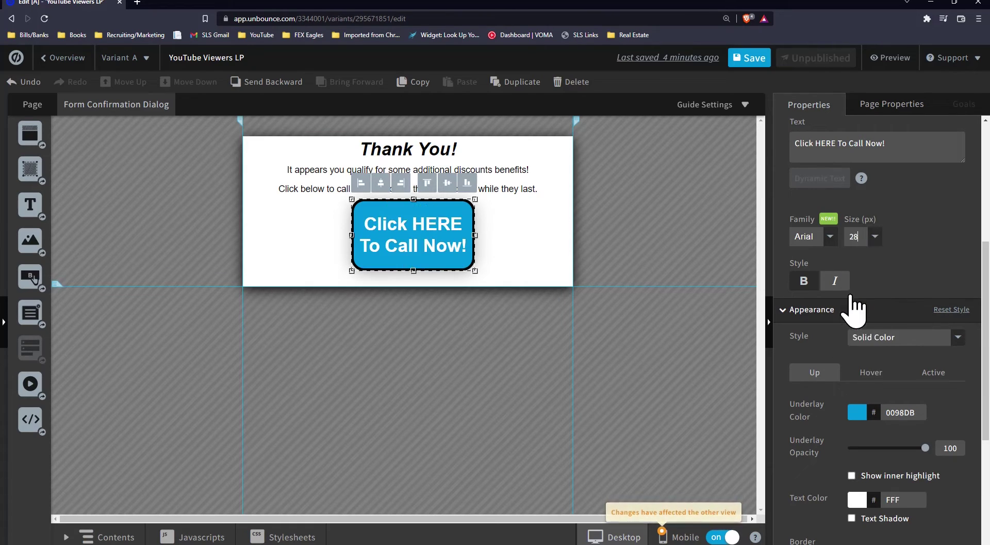
click(641, 242)
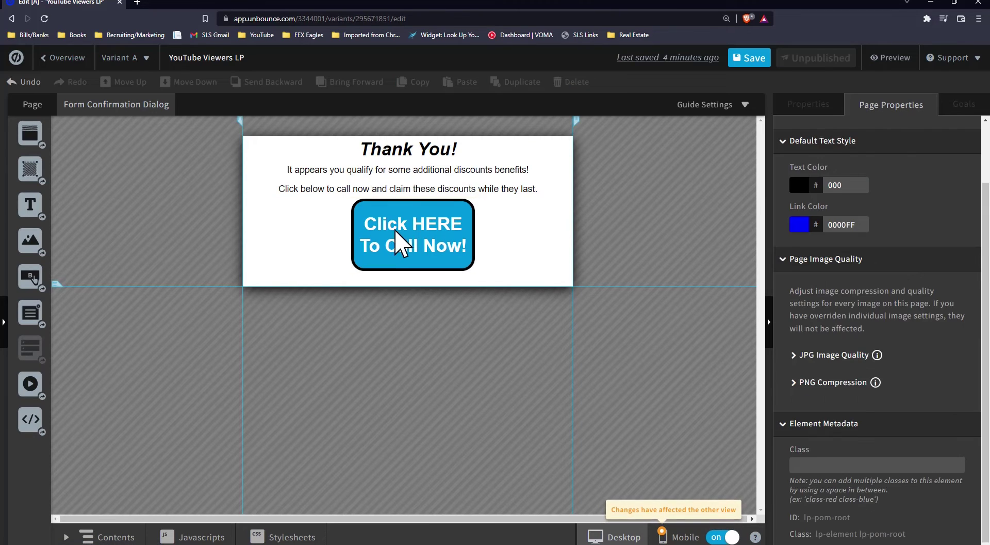
- Examine the call button's click action, label, appearance and metadata settings in the confirmation dialog
click(405, 241)
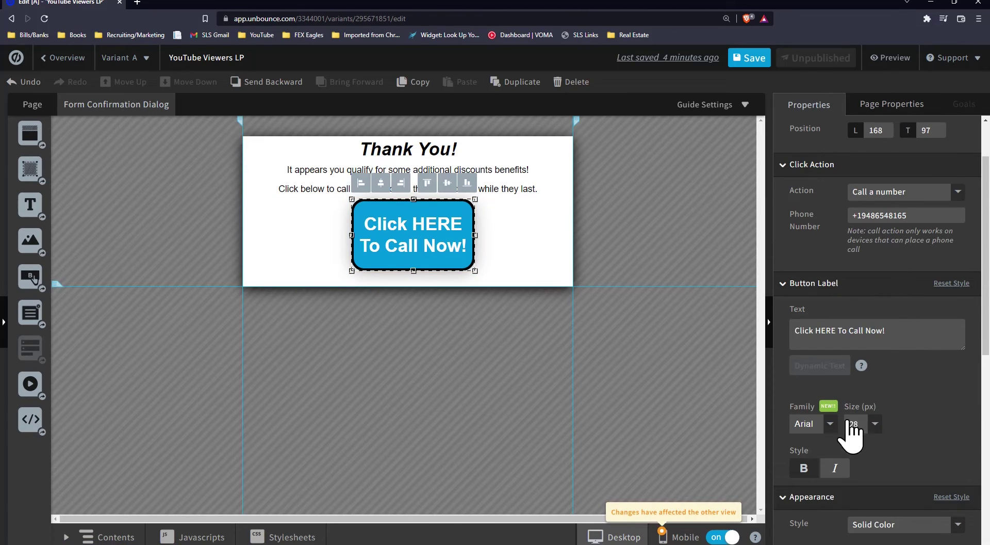
scroll(903, 351, down, 3)
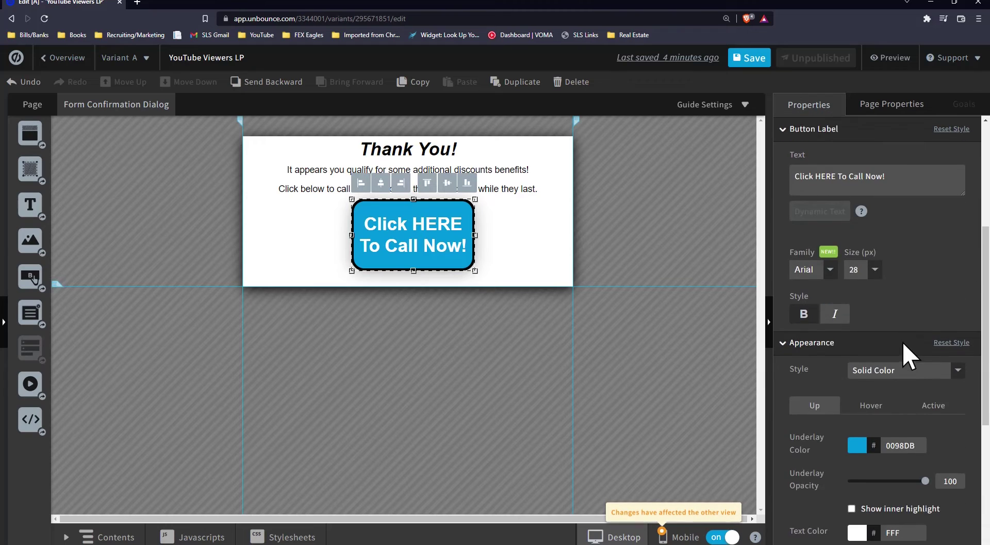
scroll(912, 351, down, 3)
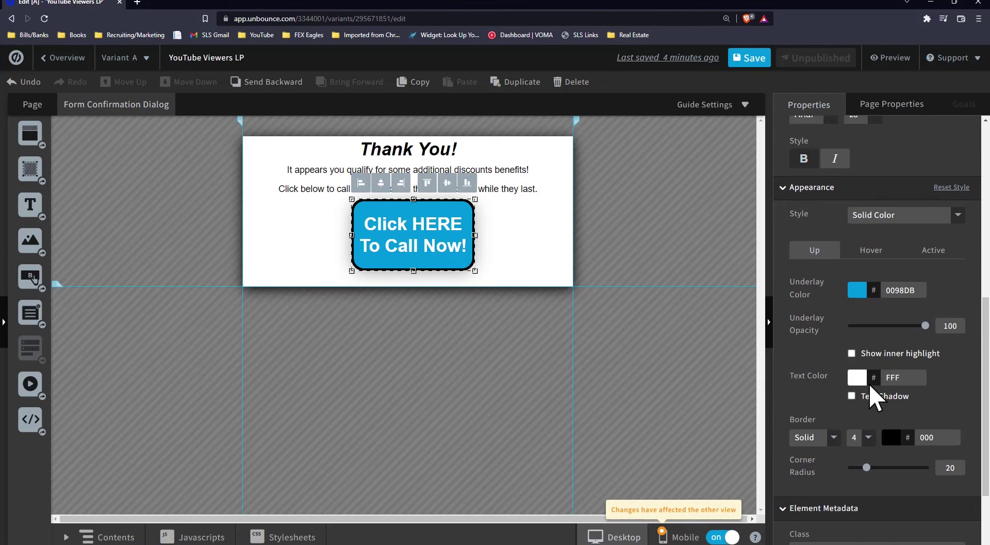
scroll(897, 343, up, 6)
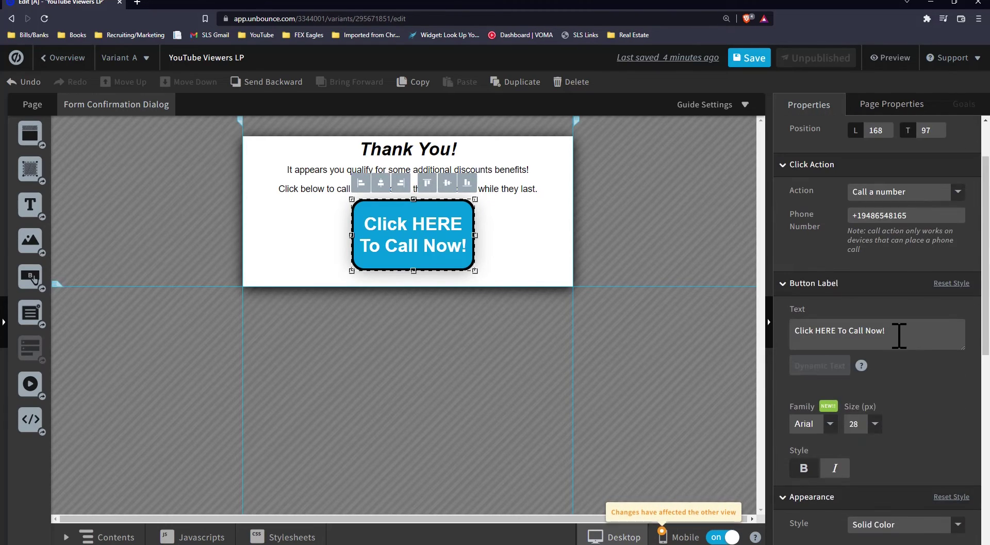
scroll(864, 427, down, 1)
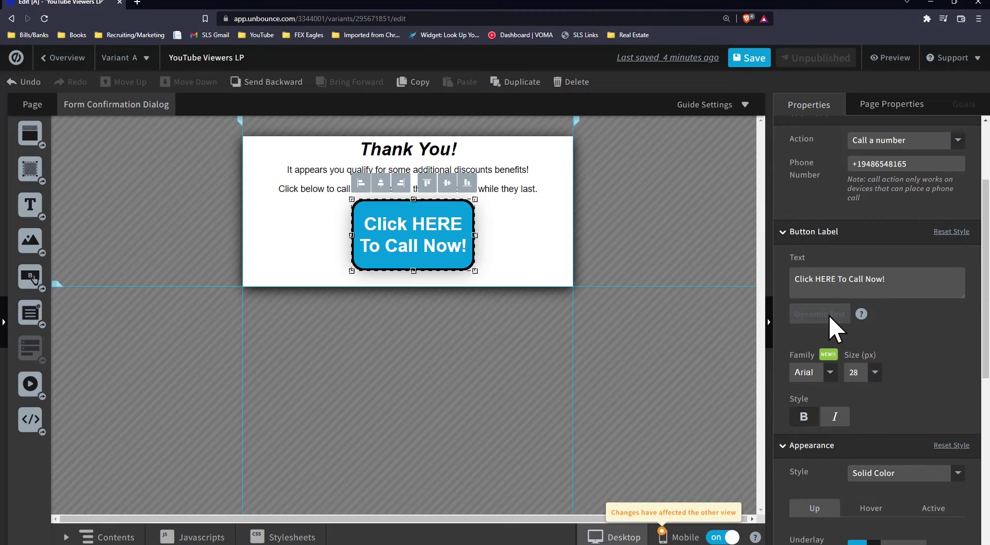
scroll(890, 418, down, 2)
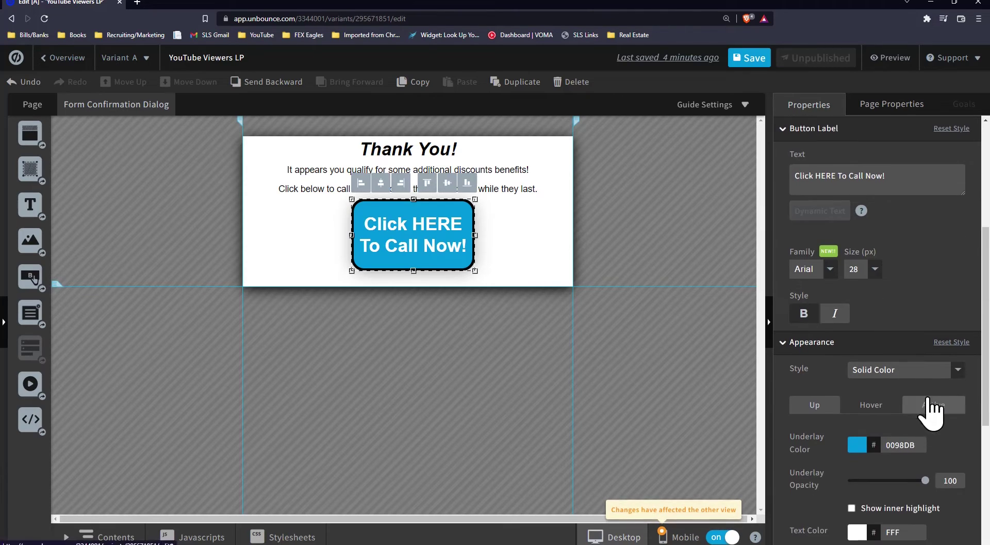
scroll(890, 413, down, 5)
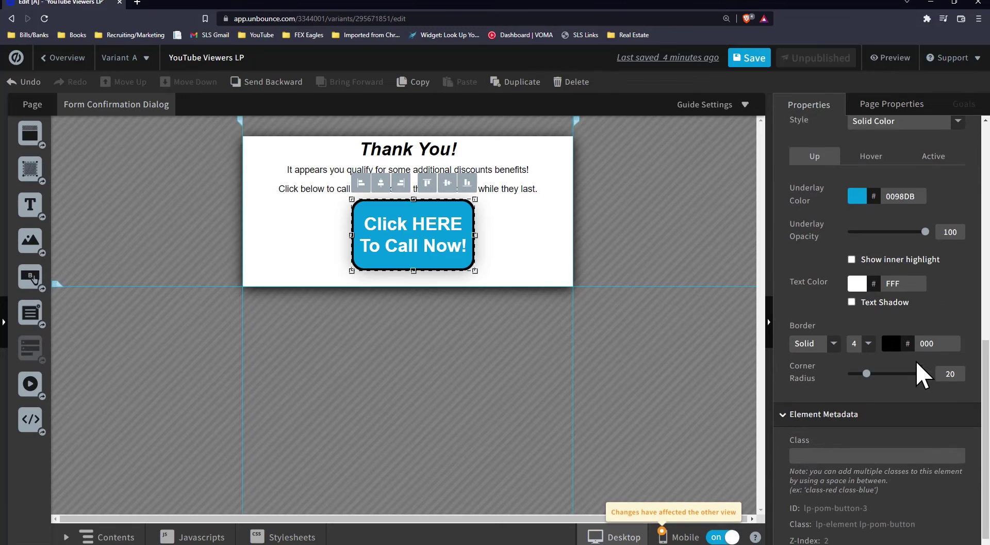
scroll(917, 362, down, 1)
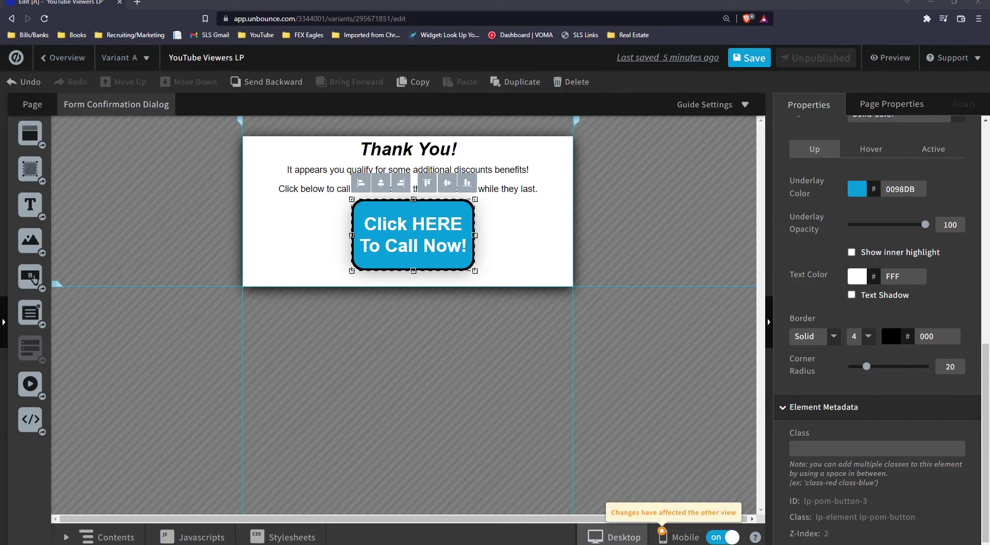
- Add a red telephone receiver emoji after "Click HERE To Call Now!" in the call button's label
click(464, 247)
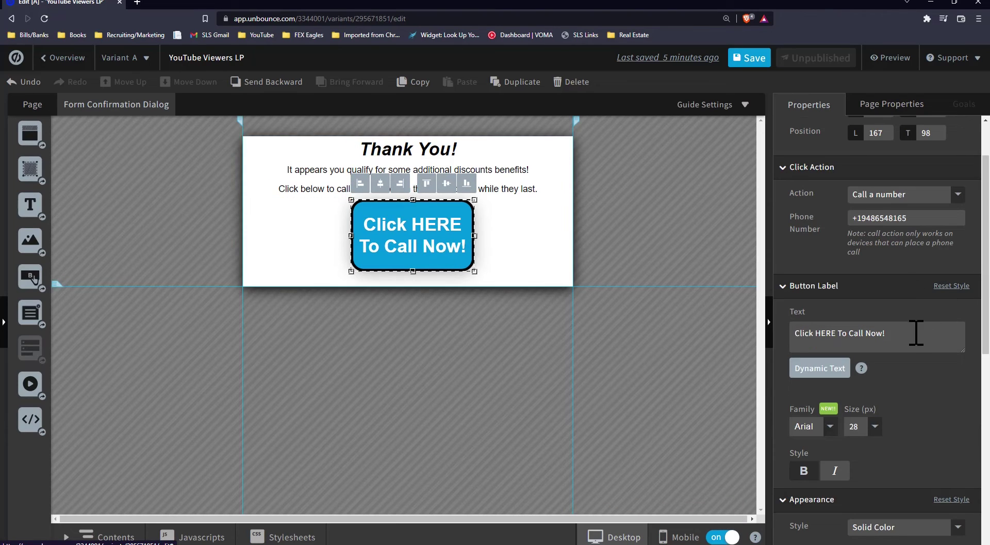
right_click(891, 351)
click(878, 346)
key(super+period)
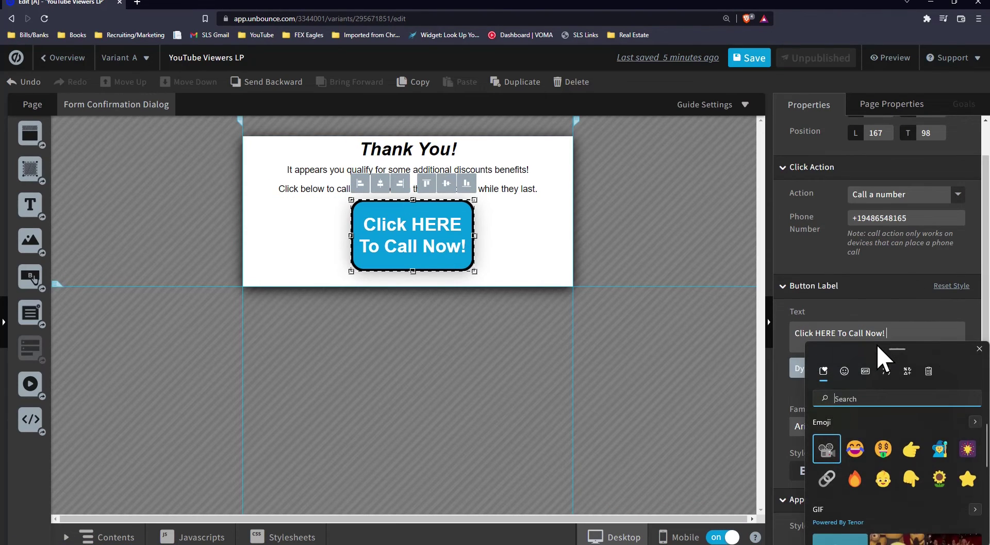
text(phone)
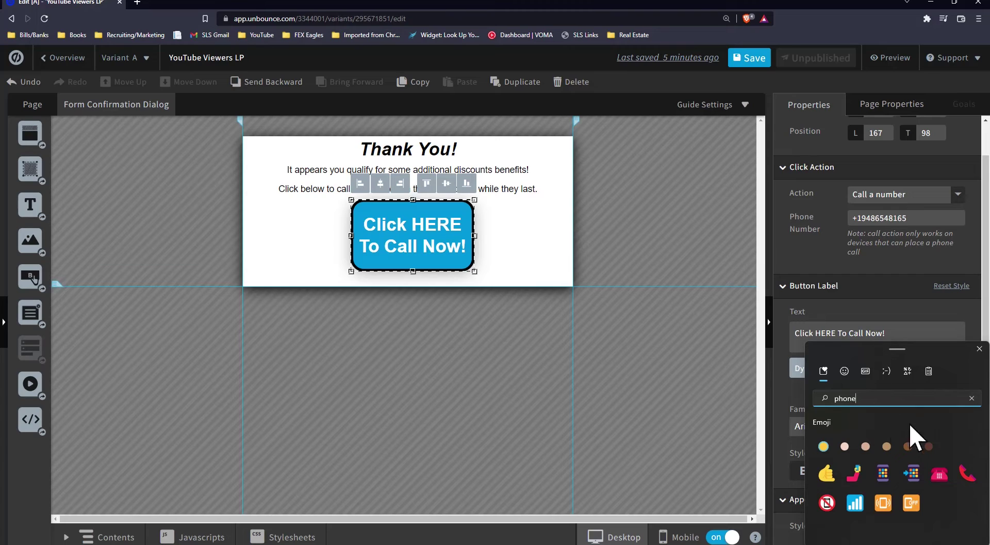
click(968, 473)
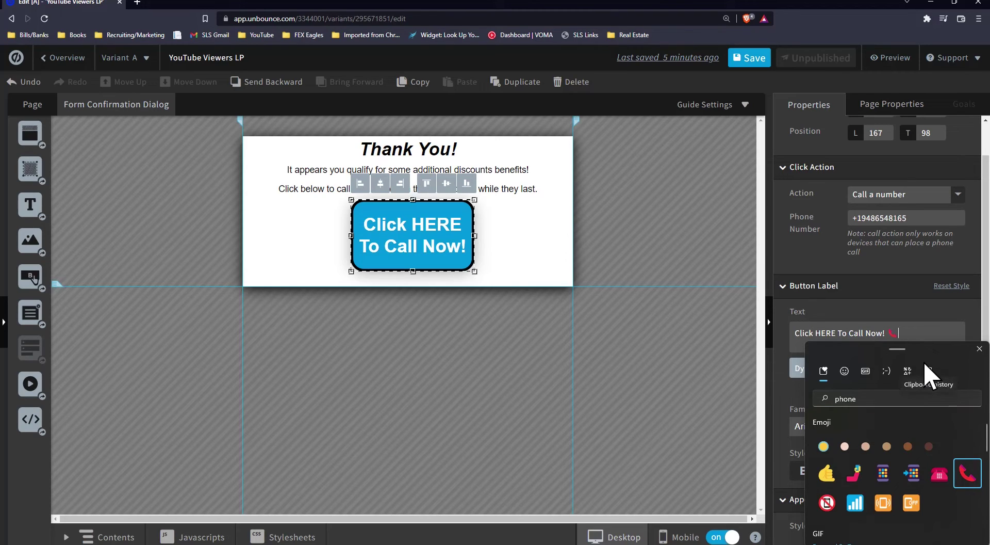
click(900, 335)
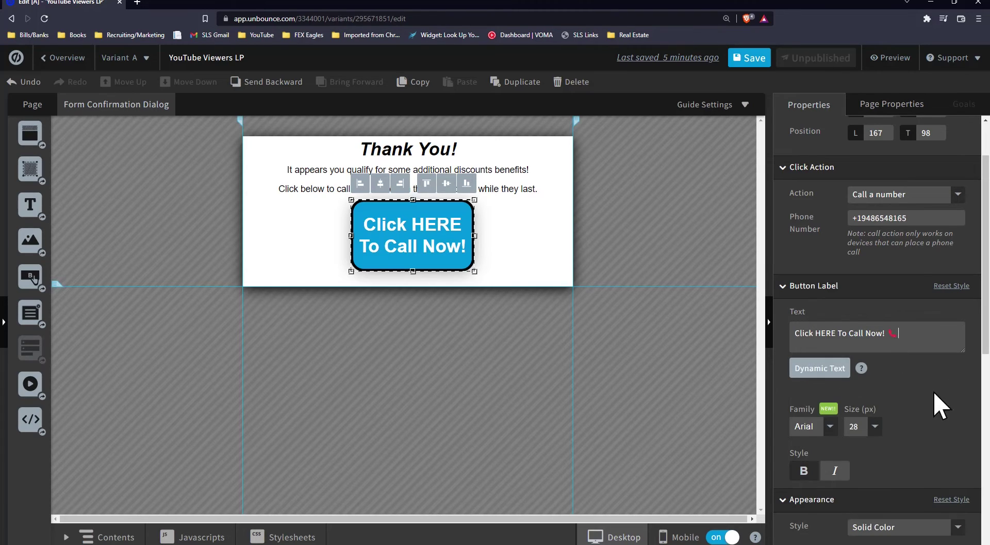
click(938, 421)
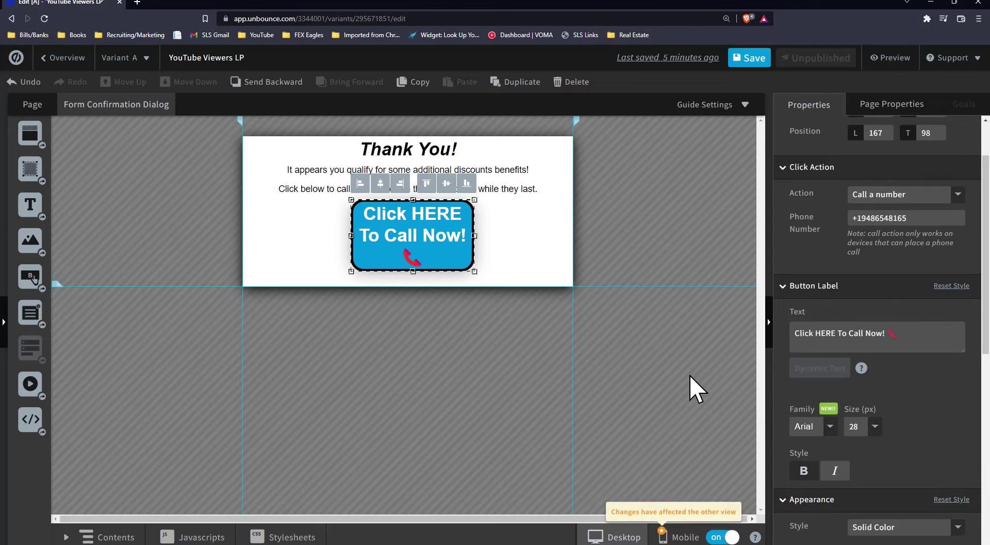
- Center the call button horizontally in the confirmation dialog, 160 px from its left and 100 px from its top, and save the page
drag(438, 223, 433, 228)
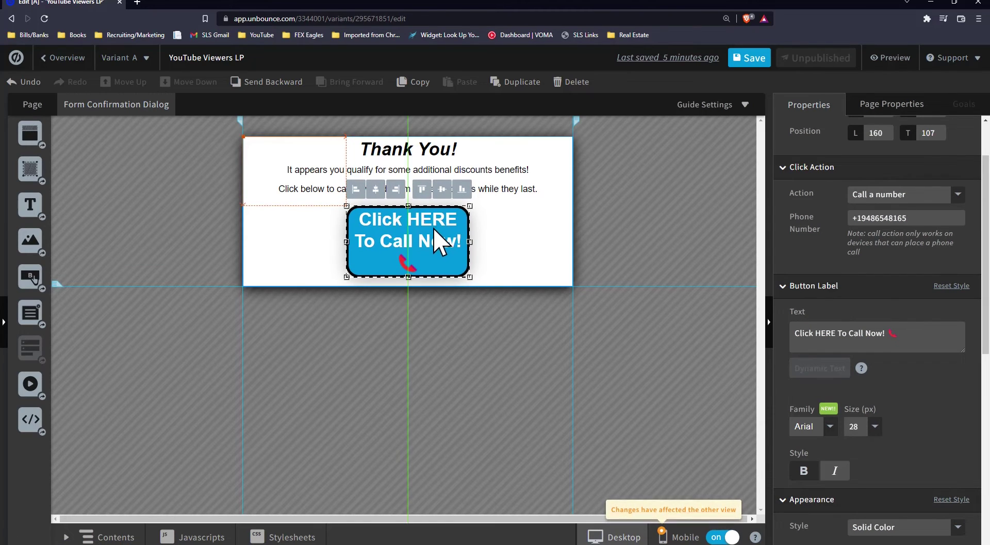
mouse_move(428, 247)
mouse_down()
mouse_move(415, 239)
mouse_move(428, 236)
mouse_up()
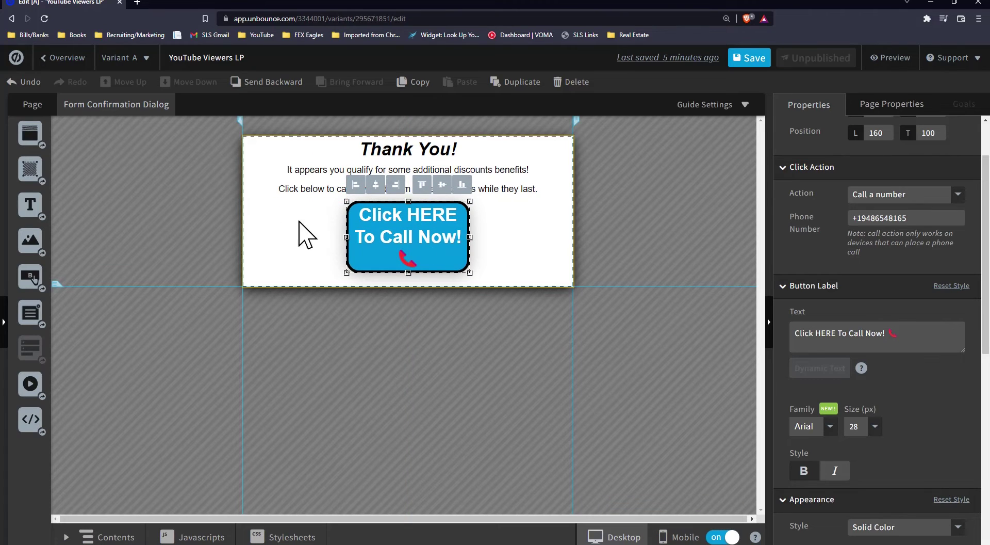
click(668, 250)
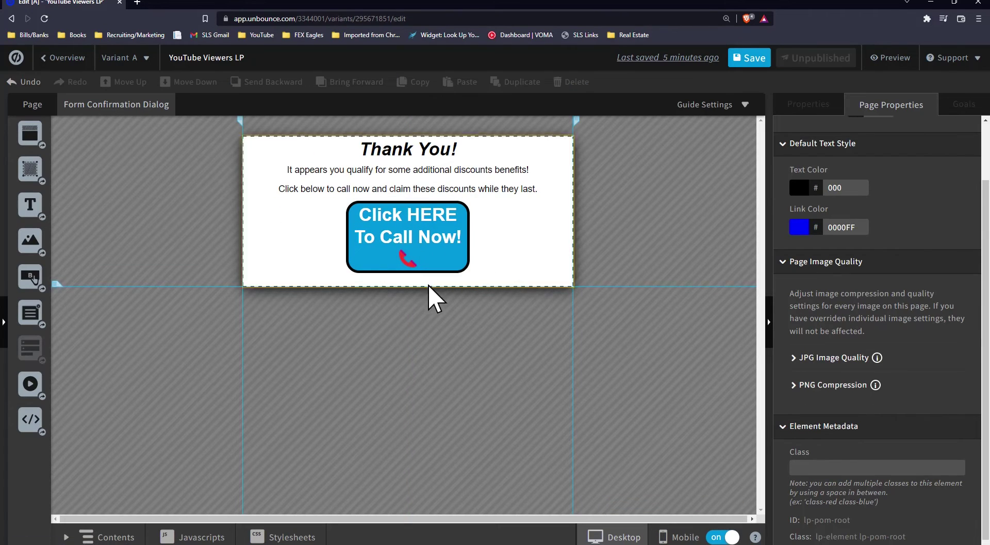
click(760, 66)
- In the dialog's mobile layout, center the call button below the text inside a taller dialog, and check the desktop layout
click(665, 538)
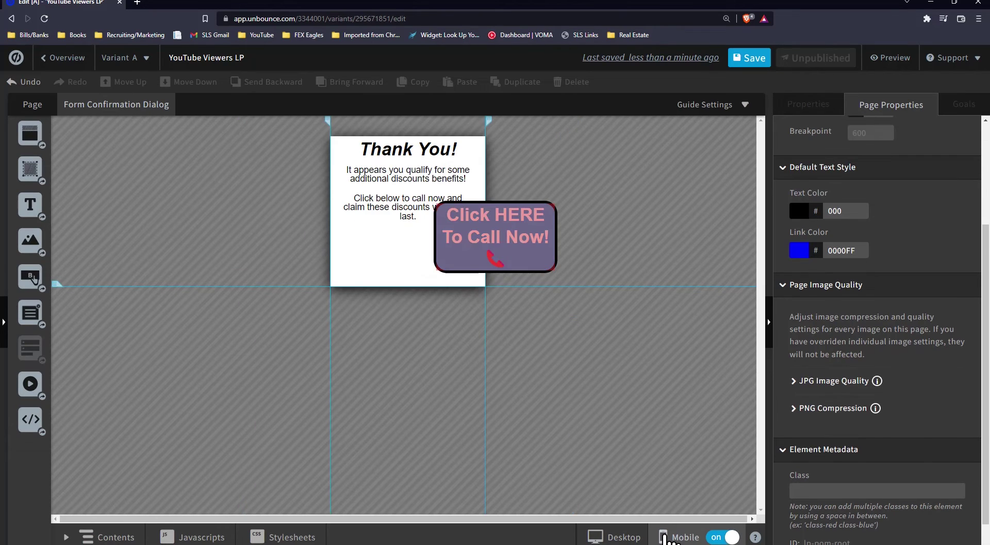
drag(531, 254, 479, 319)
drag(443, 258, 436, 277)
click(656, 239)
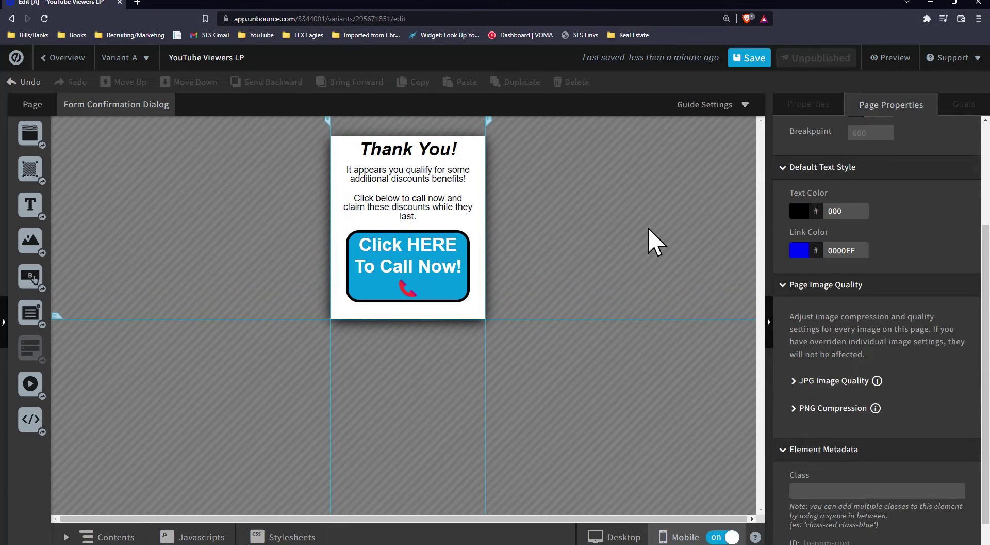
click(418, 209)
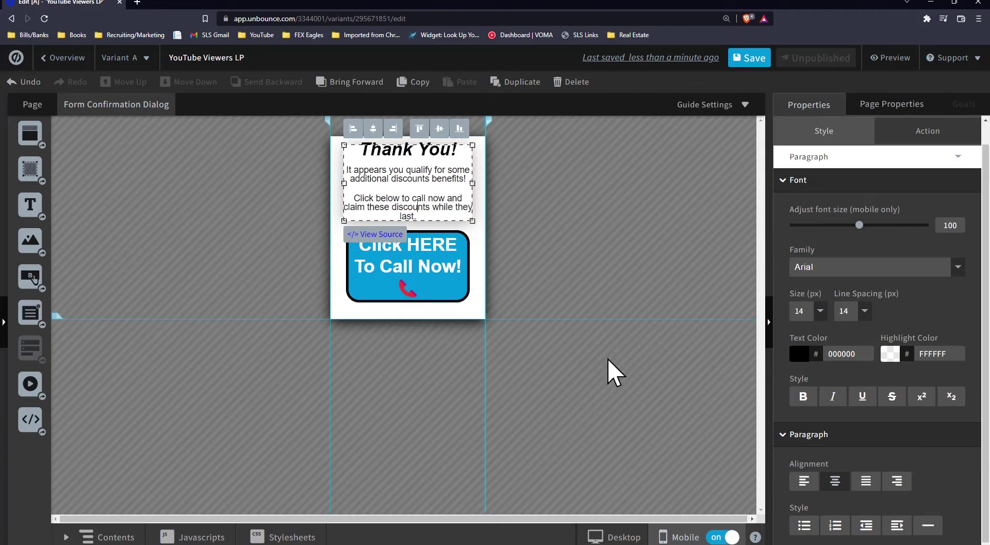
click(614, 536)
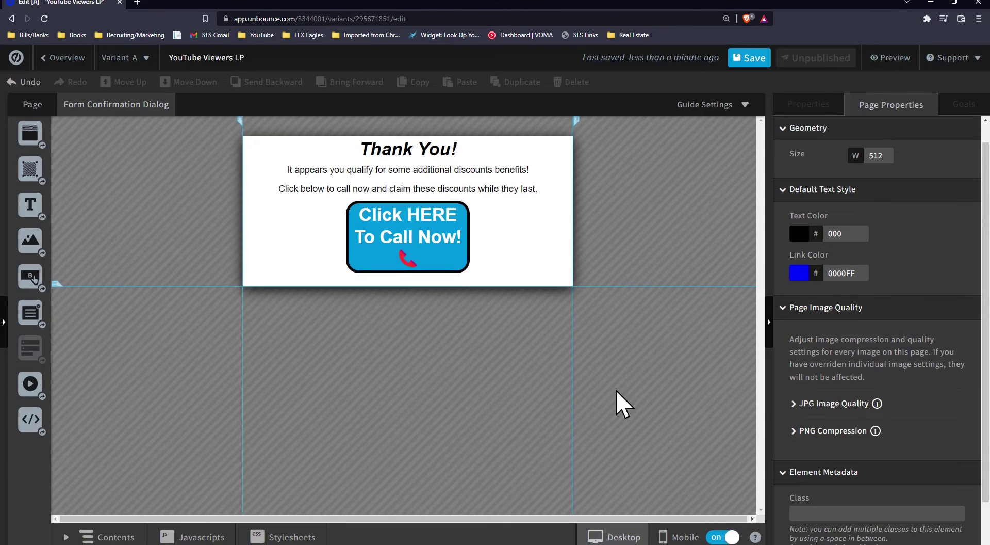
- Shorten the main page's form section in the mobile layout to end just below the Learn More button, and save the page
click(680, 537)
click(32, 104)
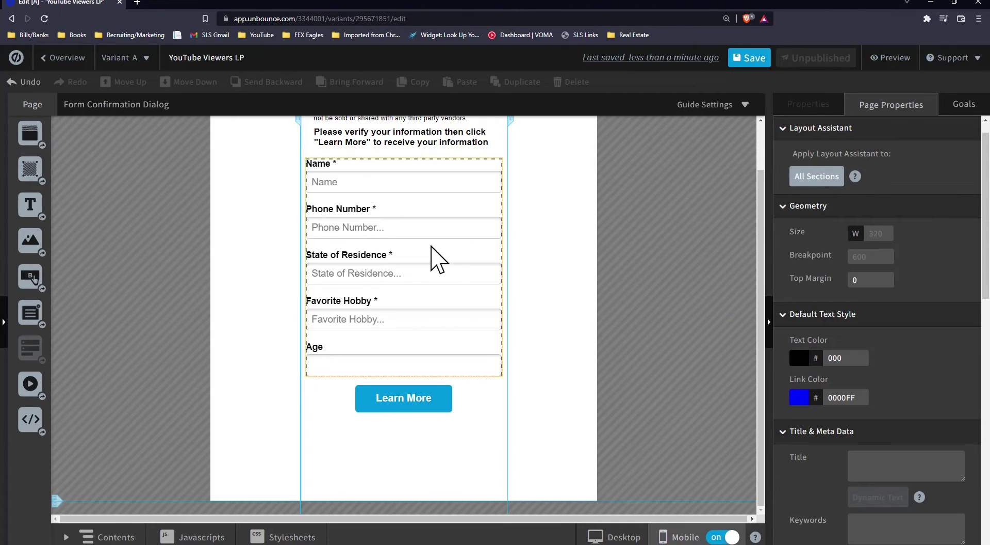
scroll(487, 301, up, 2)
scroll(464, 309, down, 1)
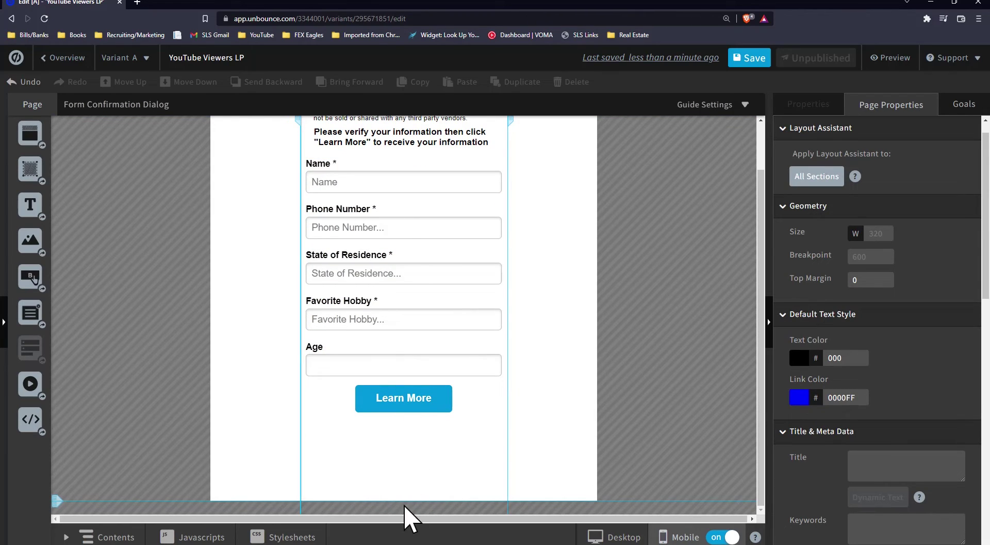
drag(405, 500, 411, 438)
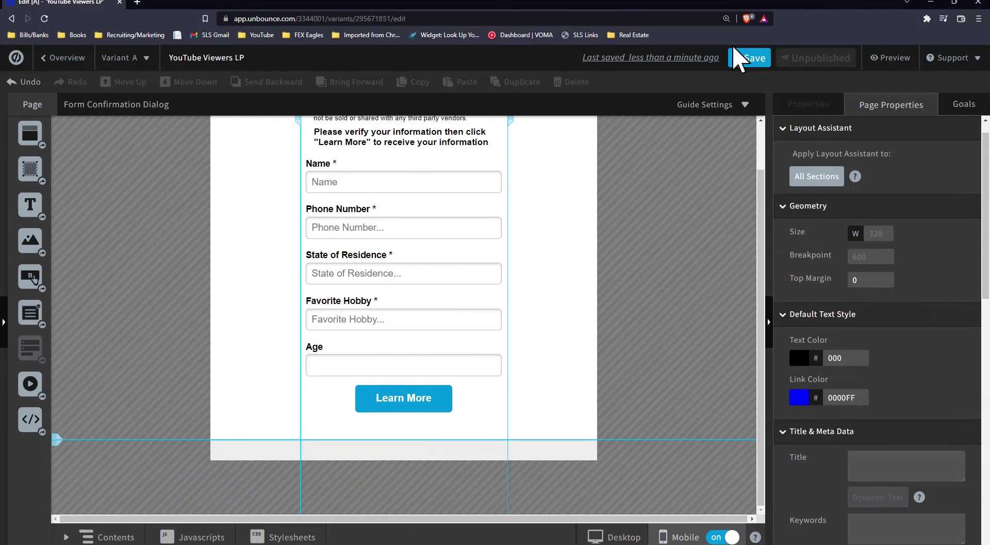
click(744, 59)
- Preview the mobile page and fill in the form's name, phone number and state, with hobby "painting" and age 47
click(895, 57)
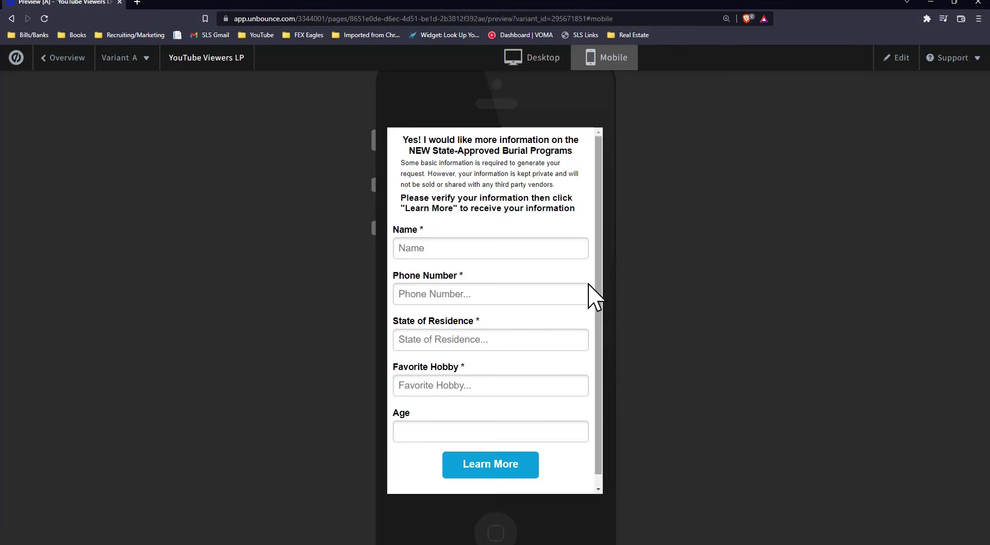
click(449, 243)
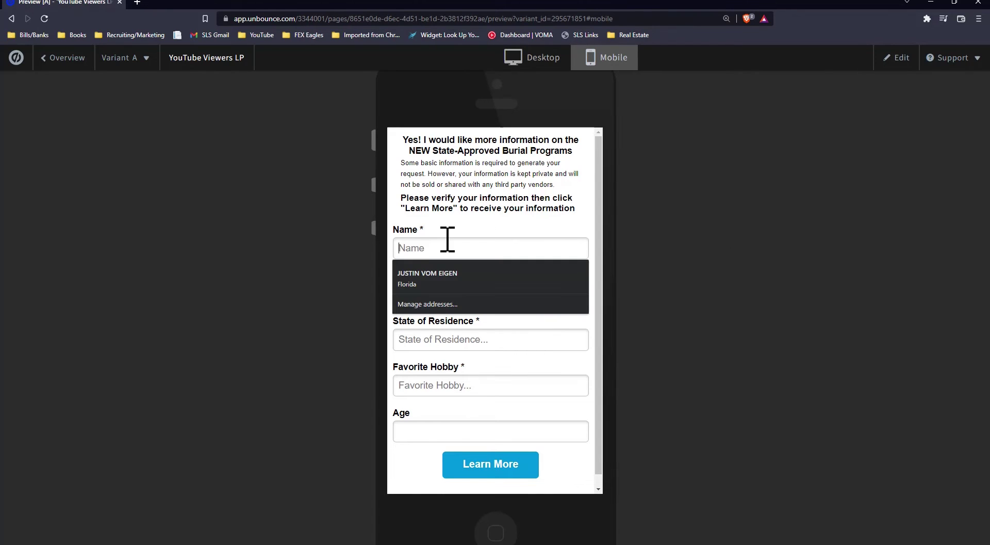
click(449, 270)
click(453, 305)
click(453, 323)
click(441, 388)
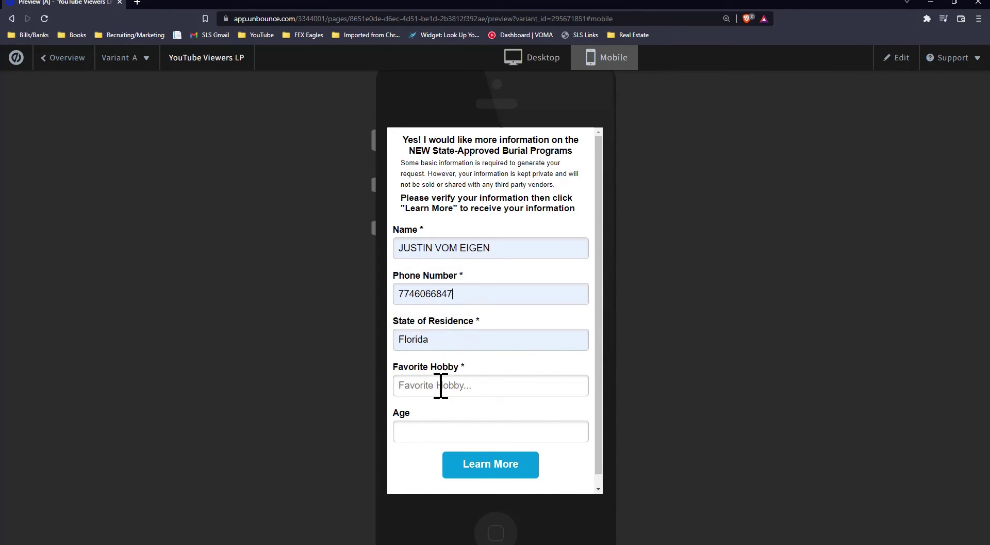
text(p47)
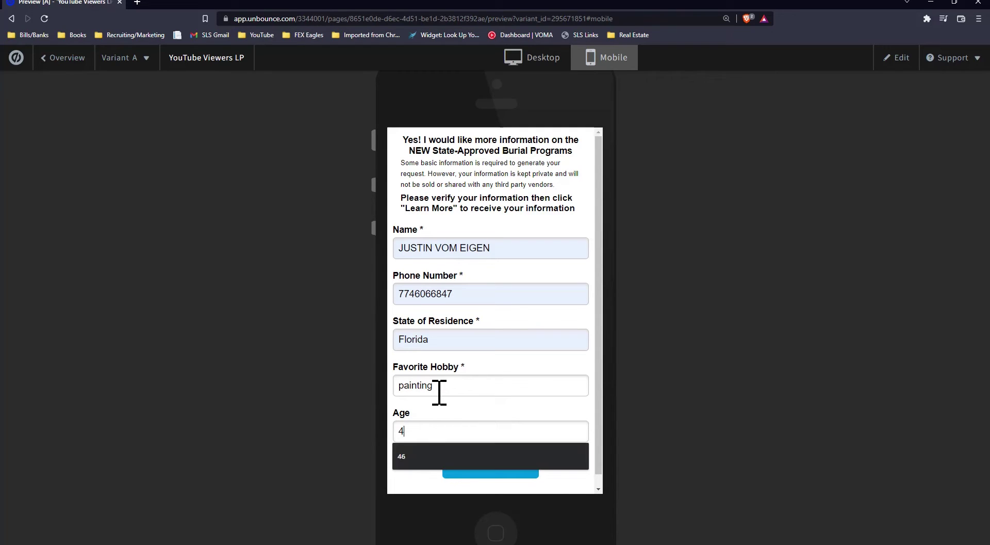
- Submit the test form in the preview, check the Thank You dialog with its call button, and close it
click(500, 464)
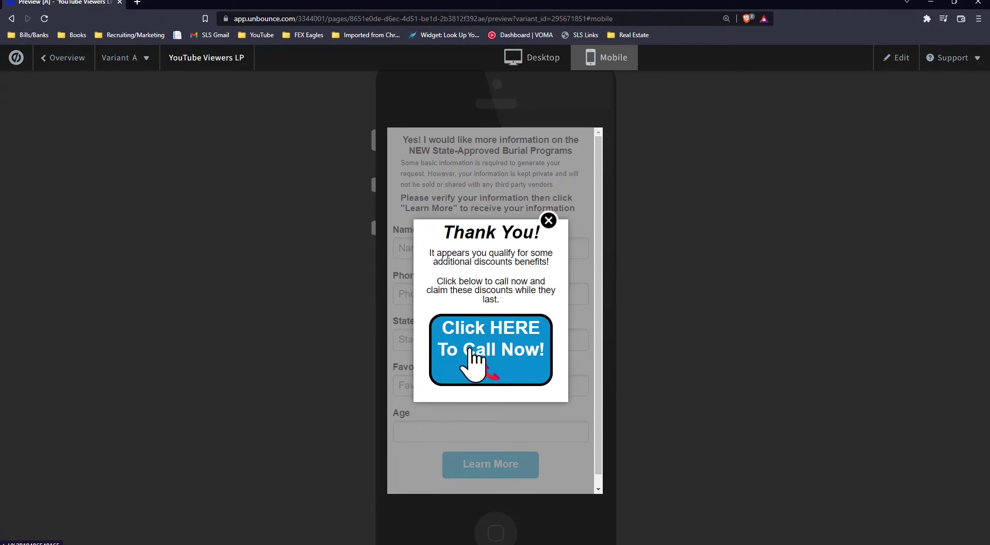
click(547, 222)
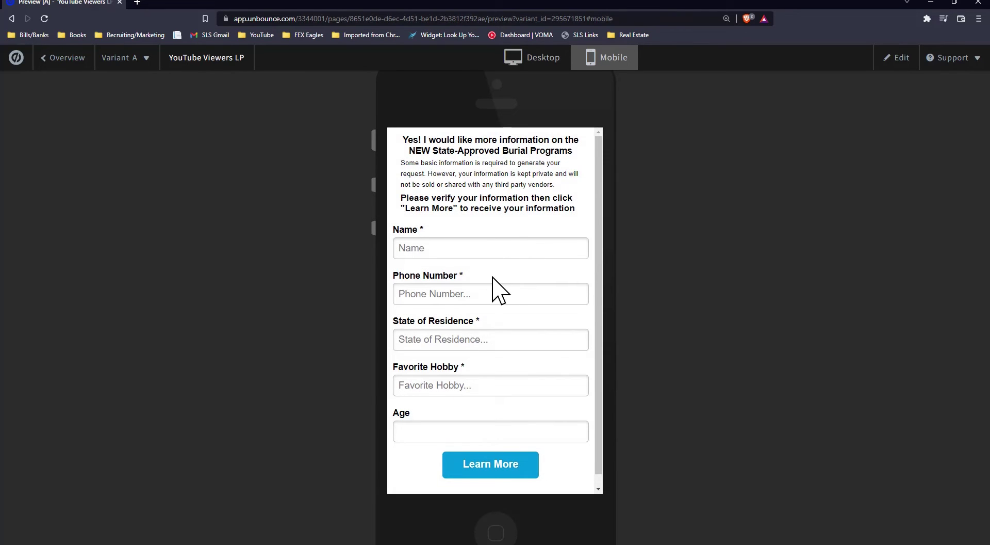
scroll(519, 259, down, 1)
scroll(503, 271, up, 1)
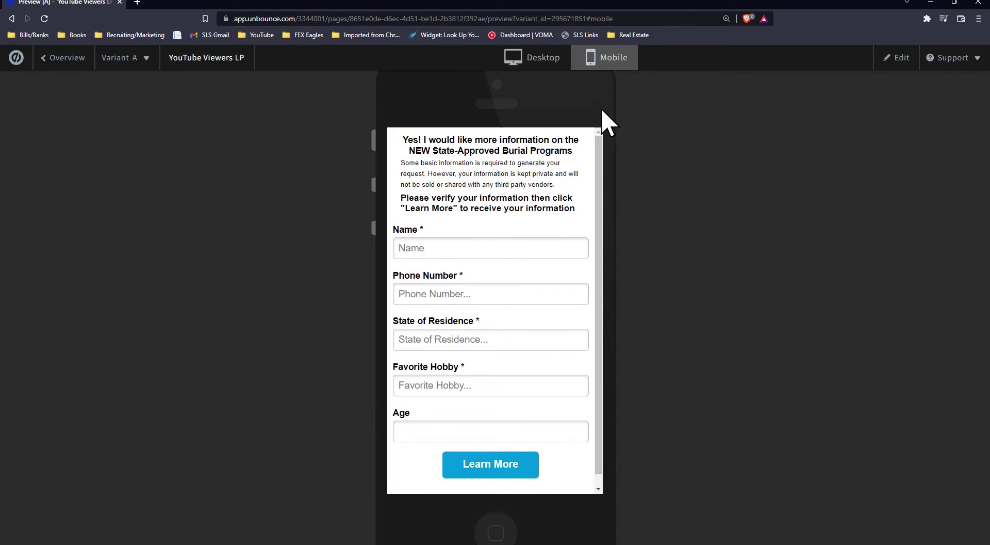
- Check the page's desktop preview, return to the editor and open its JavaScripts
click(552, 61)
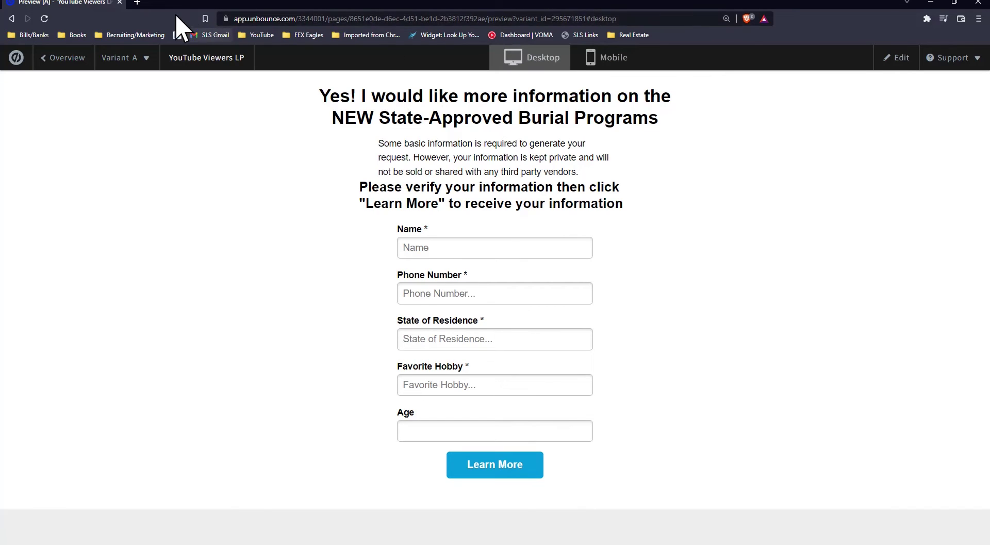
click(898, 62)
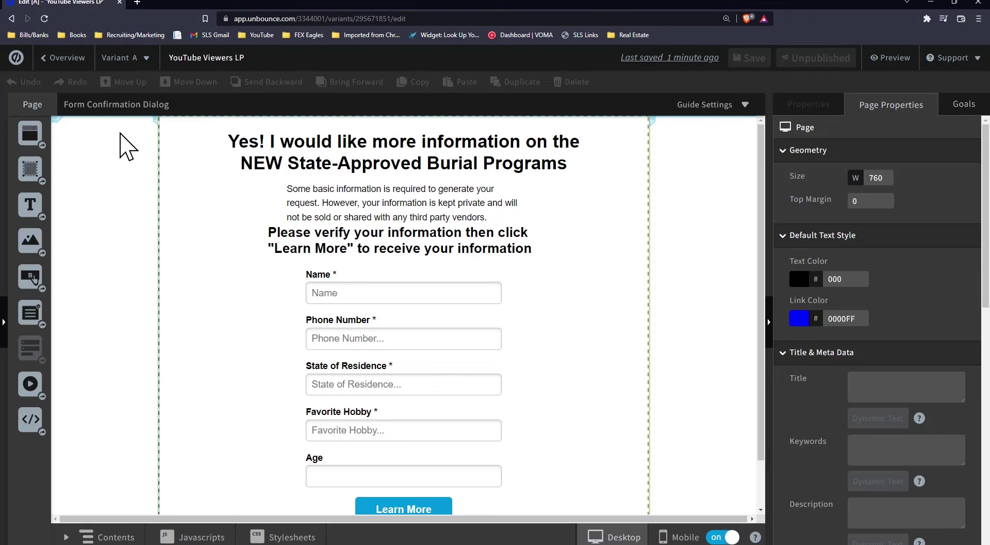
click(173, 536)
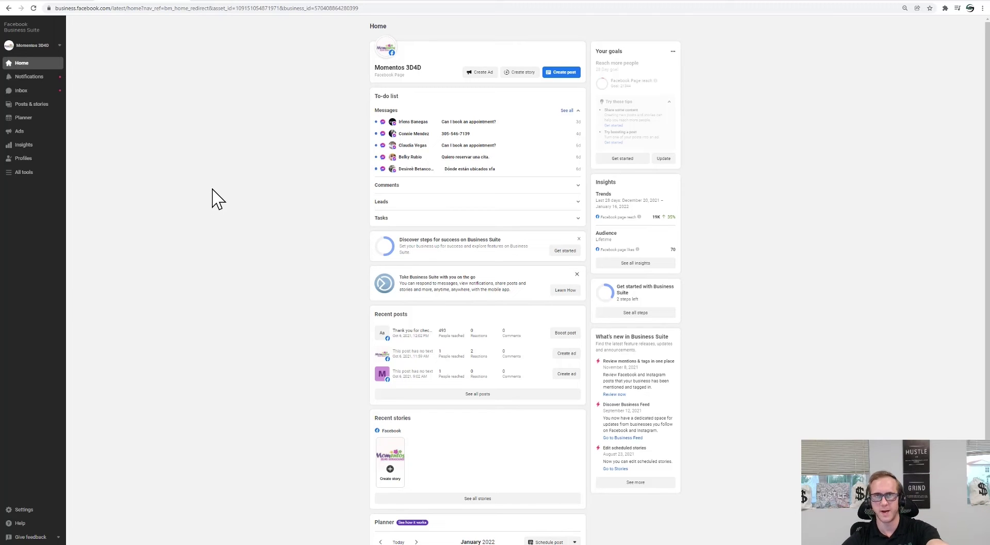
- From the list of all Unbounce pages, open the current champion variant of State-Approved Burial Programs copy 1 in the editor
click(53, 4)
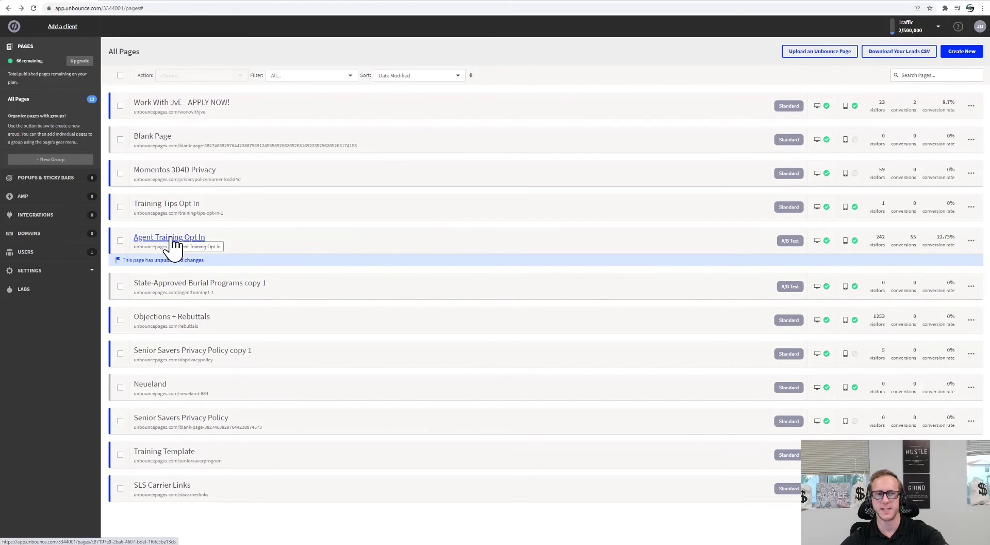
click(204, 284)
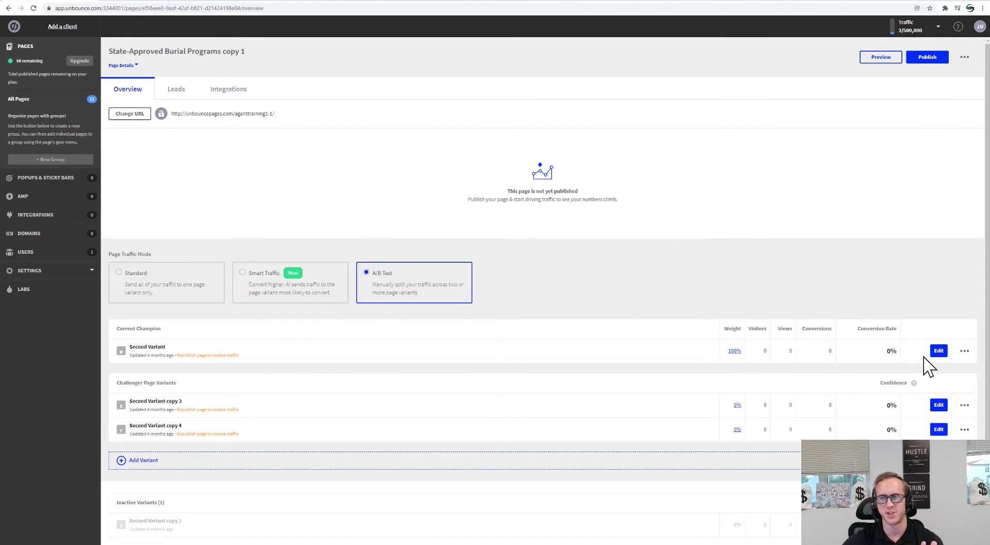
click(938, 351)
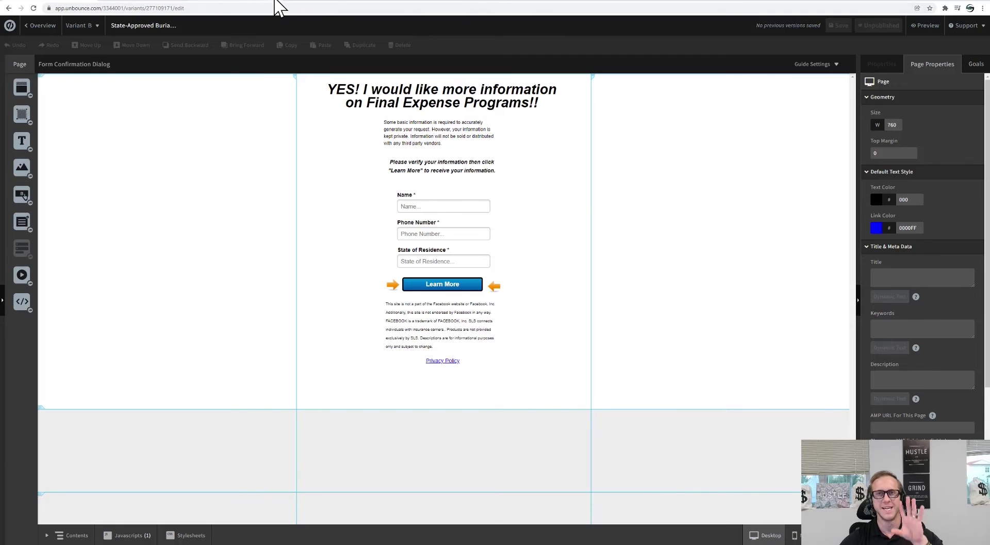
- Switch to Facebook Ads Manager and show the Lead Generation campaign
click(243, 2)
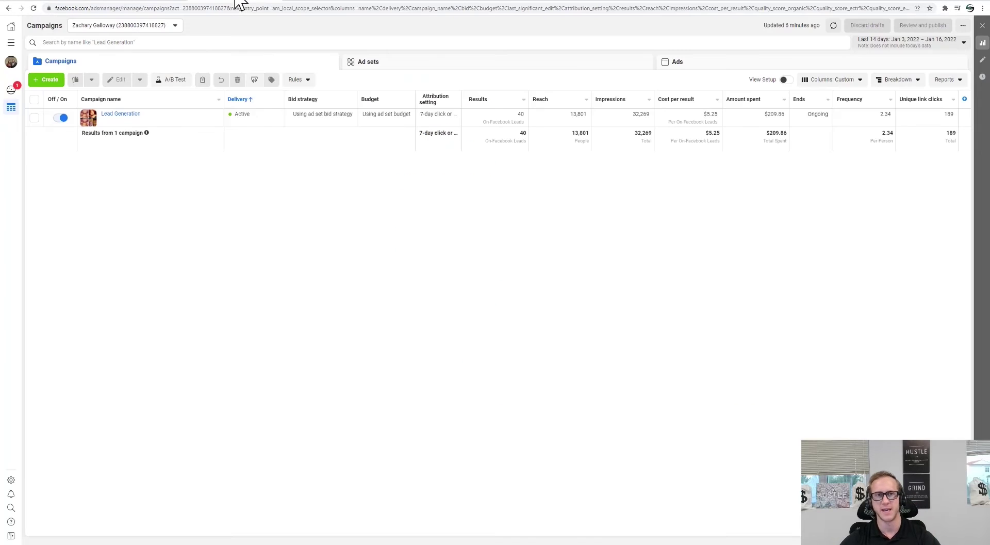
- Open the campaign objective choices for a new campaign and review the Lead generation and Conversions options
click(46, 81)
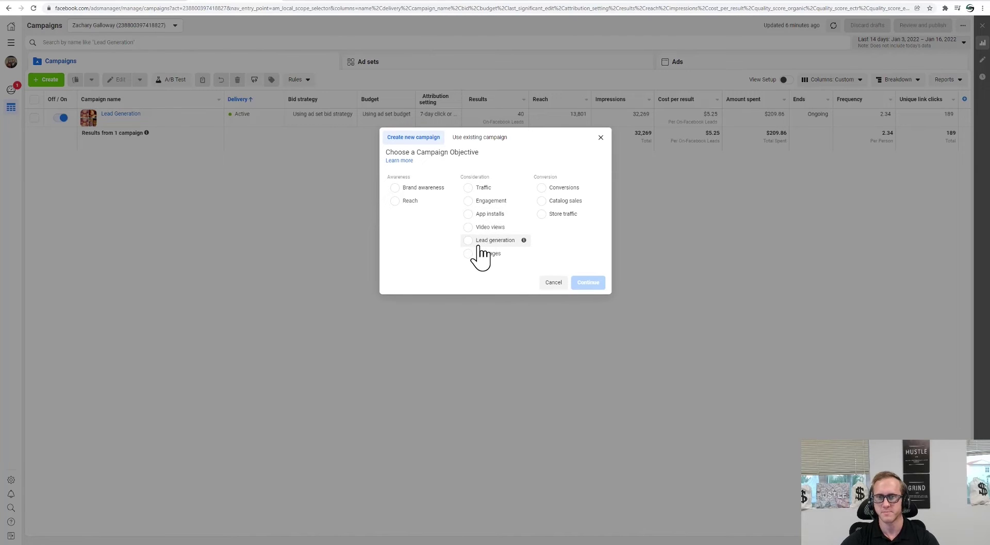
mouse_move(524, 240)
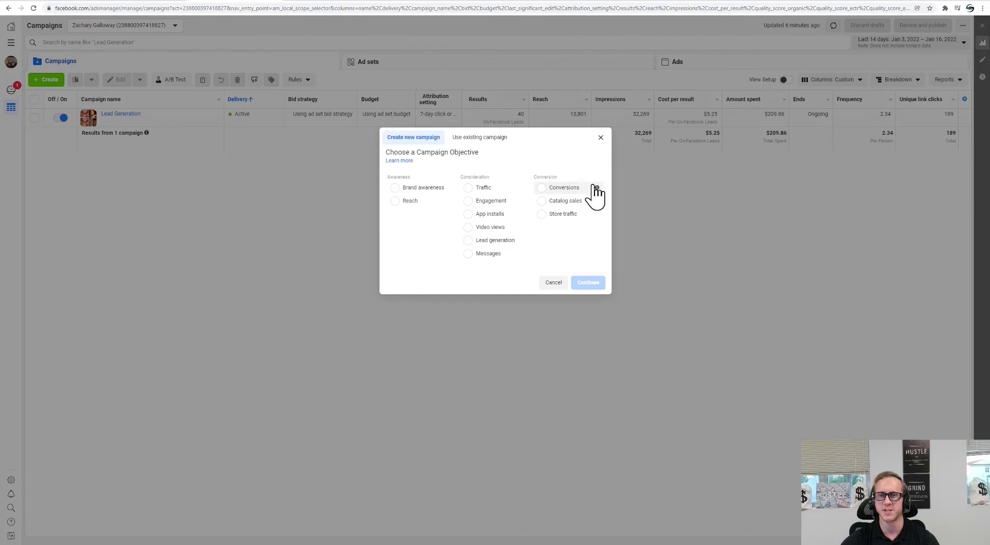
mouse_move(596, 188)
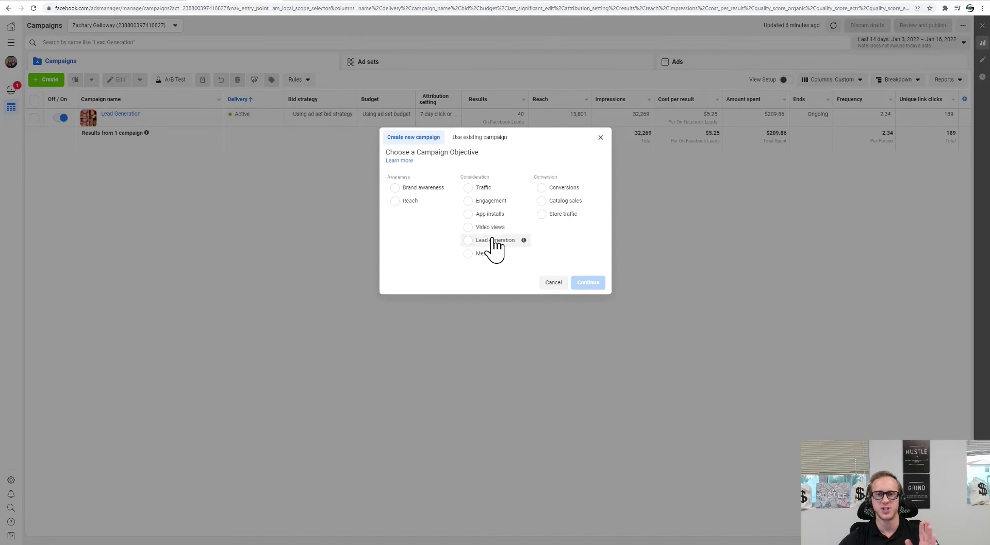
mouse_move(524, 240)
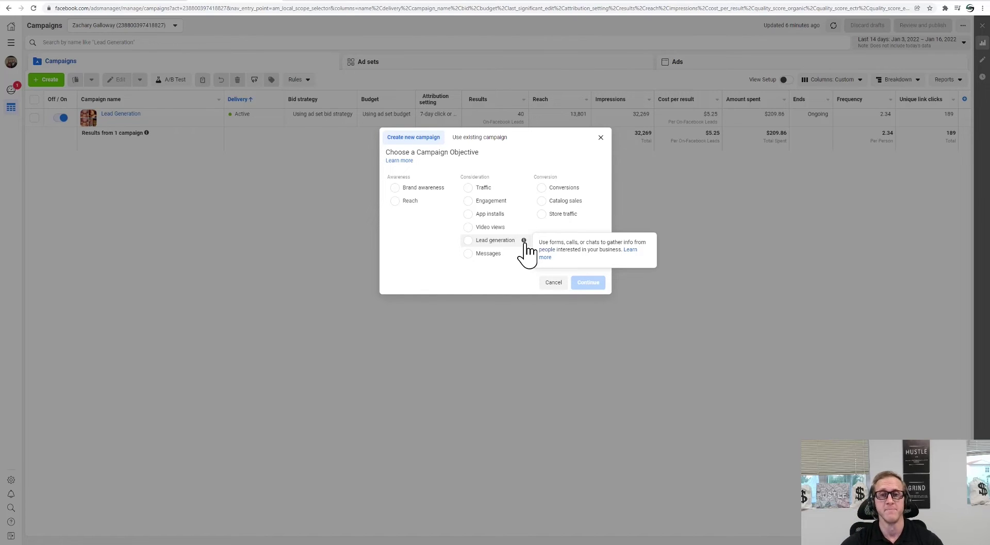
mouse_move(598, 189)
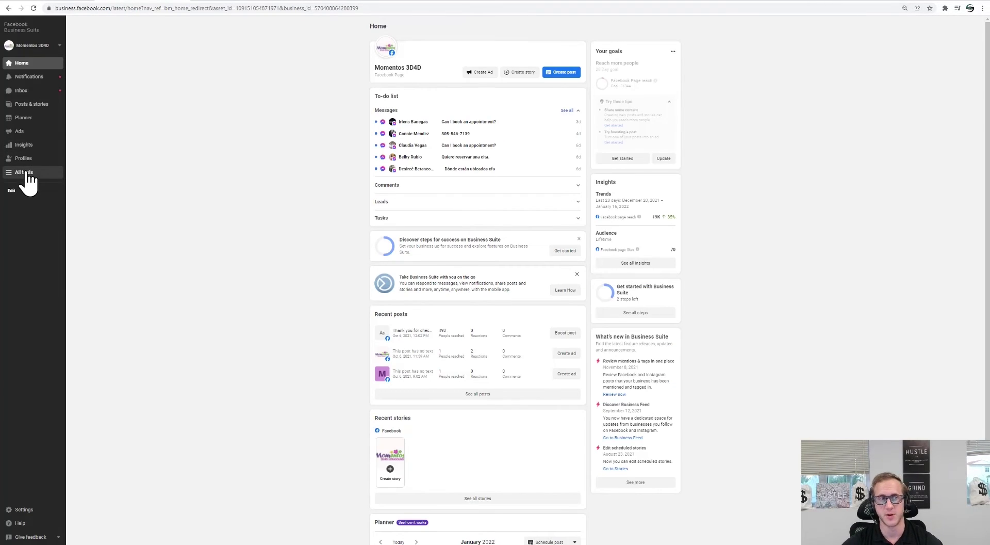
- Open Ads Manager from Business Suite and switch to the personal ad account that holds the Lead Generation campaign
click(28, 174)
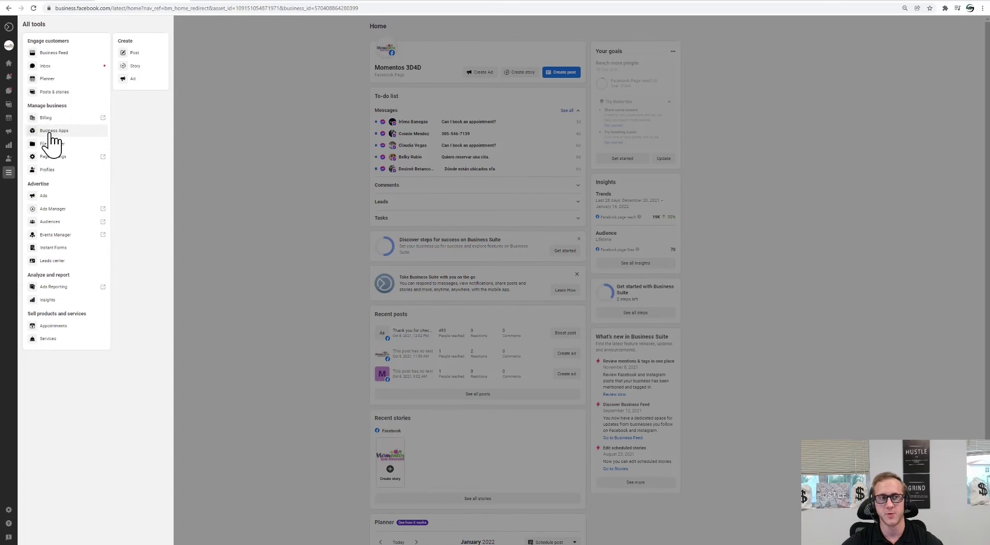
click(55, 208)
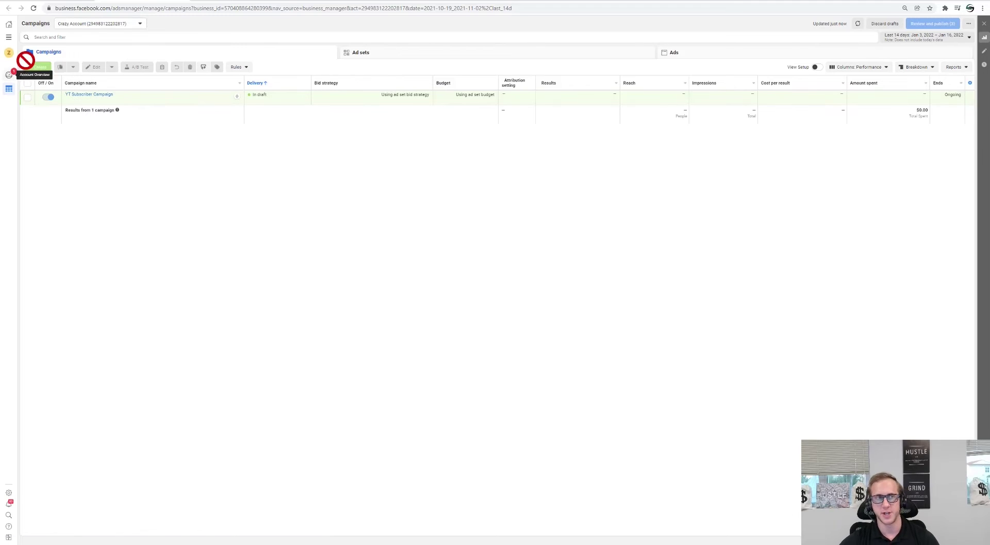
click(92, 24)
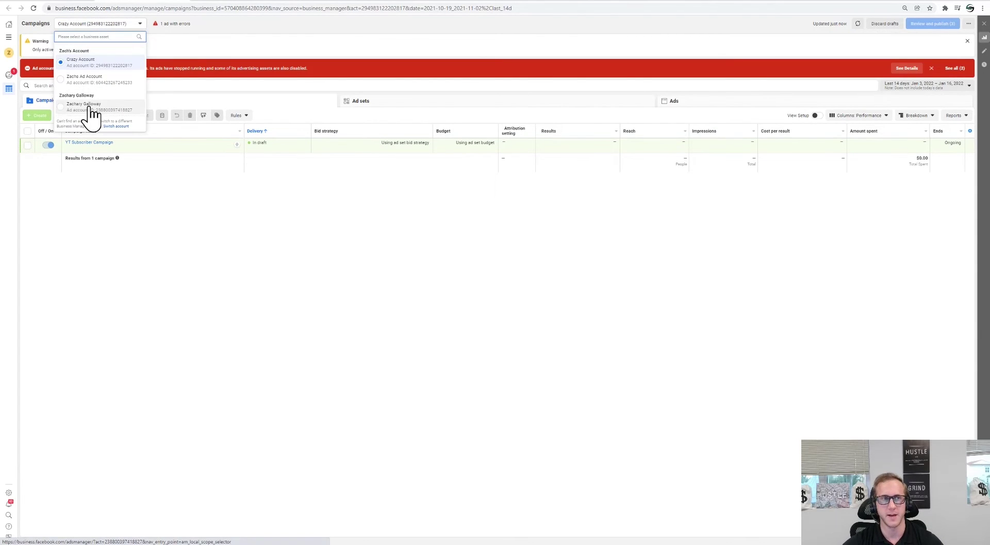
click(90, 107)
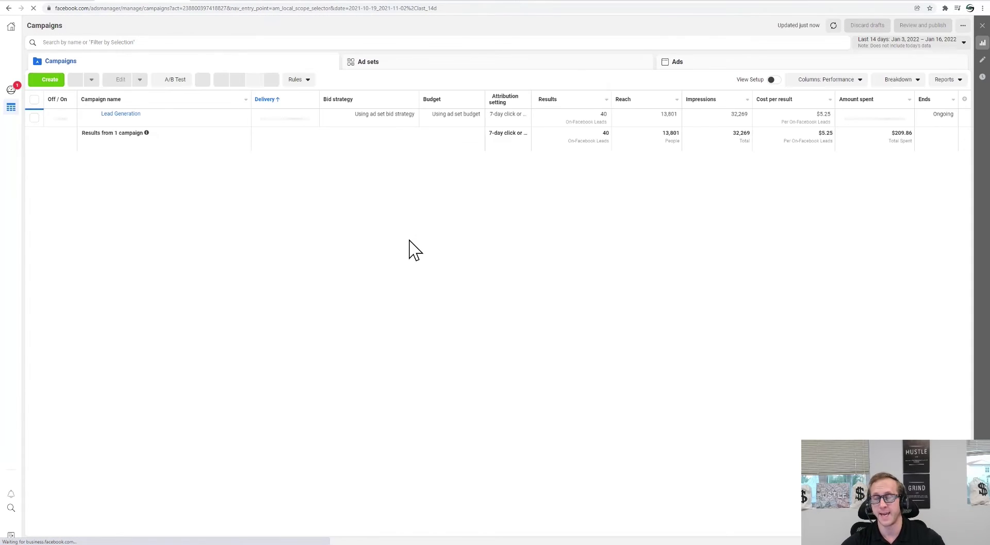
- Create a new campaign with the Conversions objective
click(47, 82)
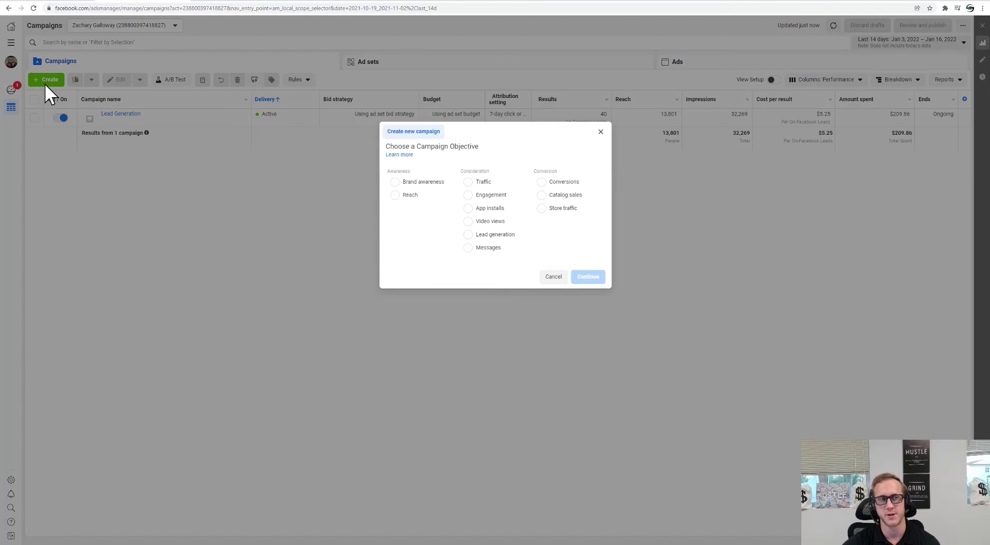
click(547, 190)
click(594, 345)
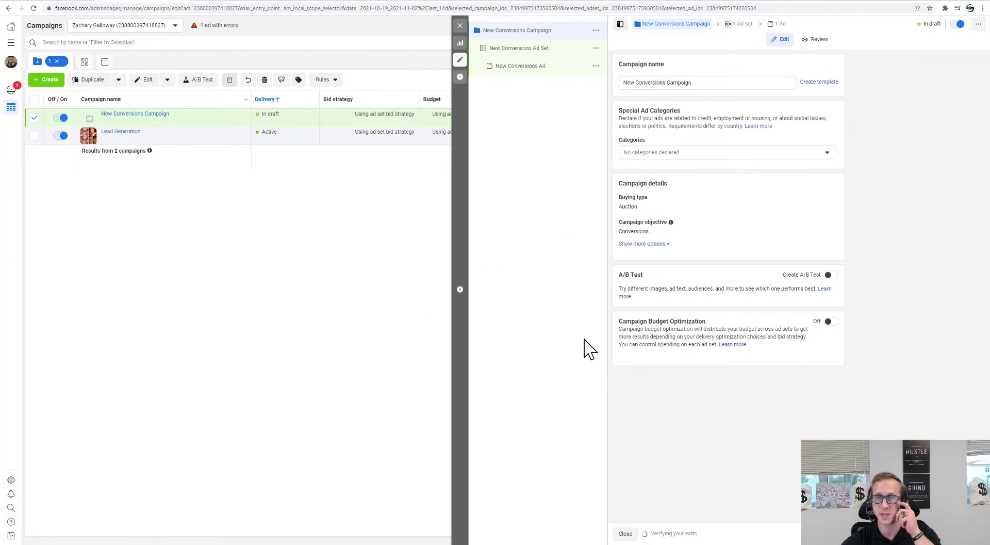
- Look through the Special Ad Categories available for the new conversions campaign without declaring any
click(699, 82)
click(725, 188)
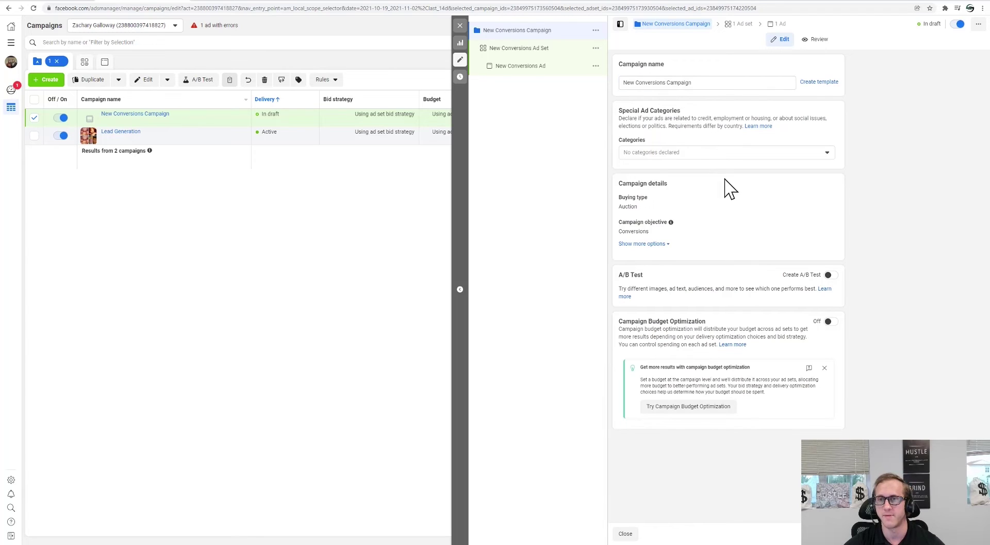
click(699, 153)
scroll(707, 215, down, 1)
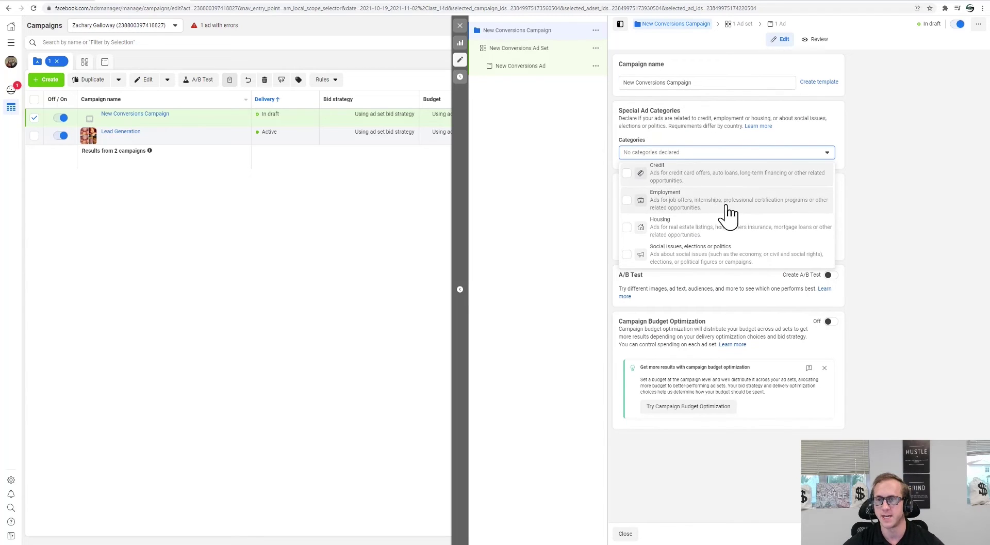
click(894, 212)
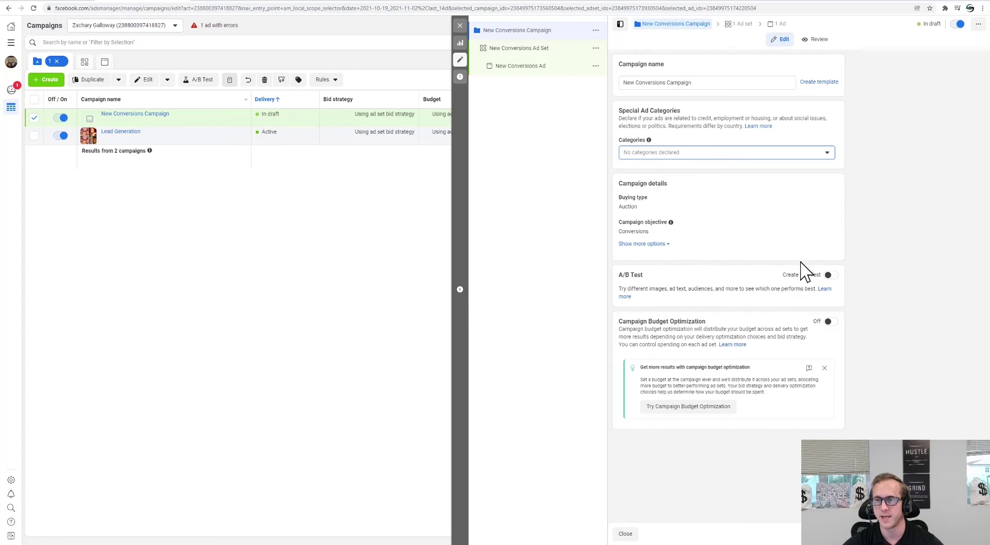
- Open the New Conversions Ad Set and review its conversion location, pixel, budget, audience and placement settings
click(524, 48)
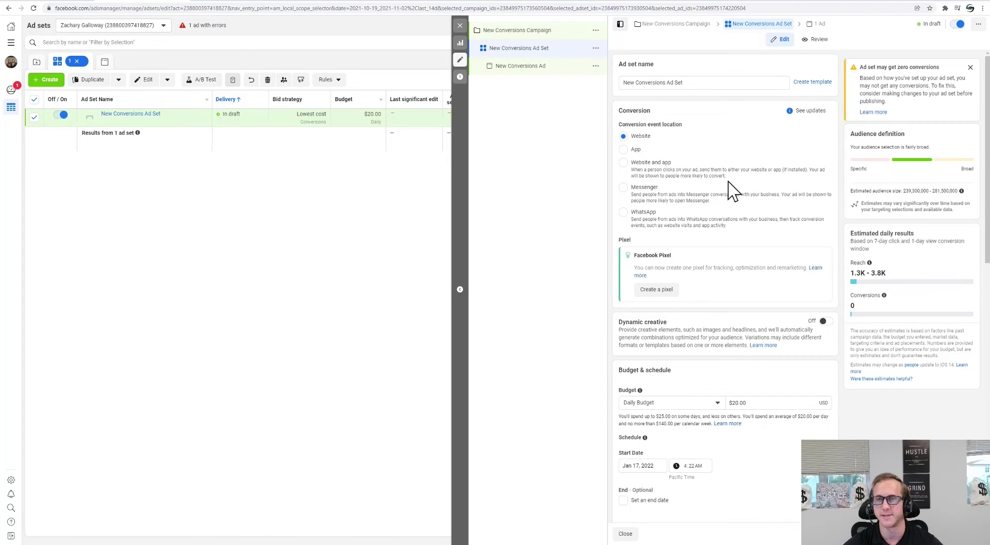
scroll(754, 347, down, 2)
scroll(714, 360, down, 7)
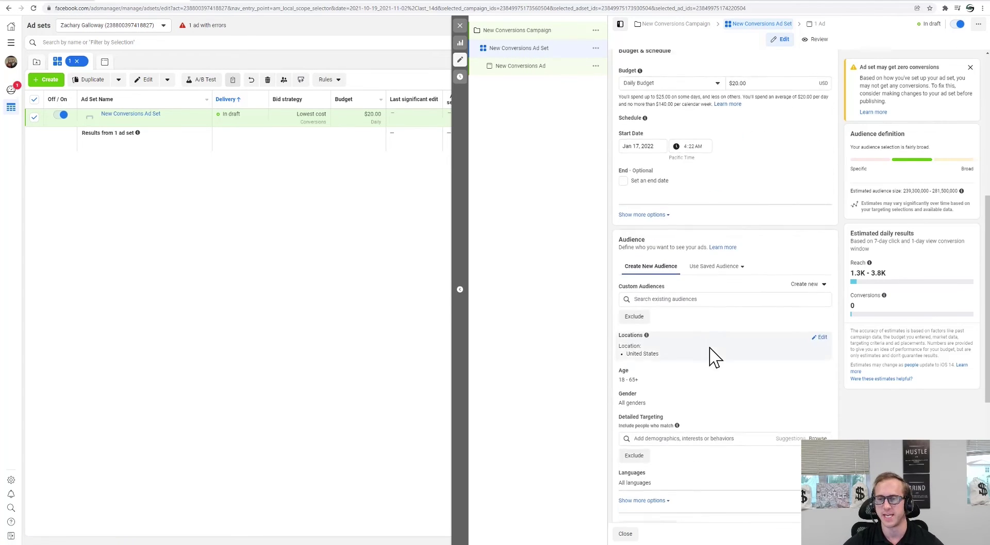
scroll(654, 400, down, 2)
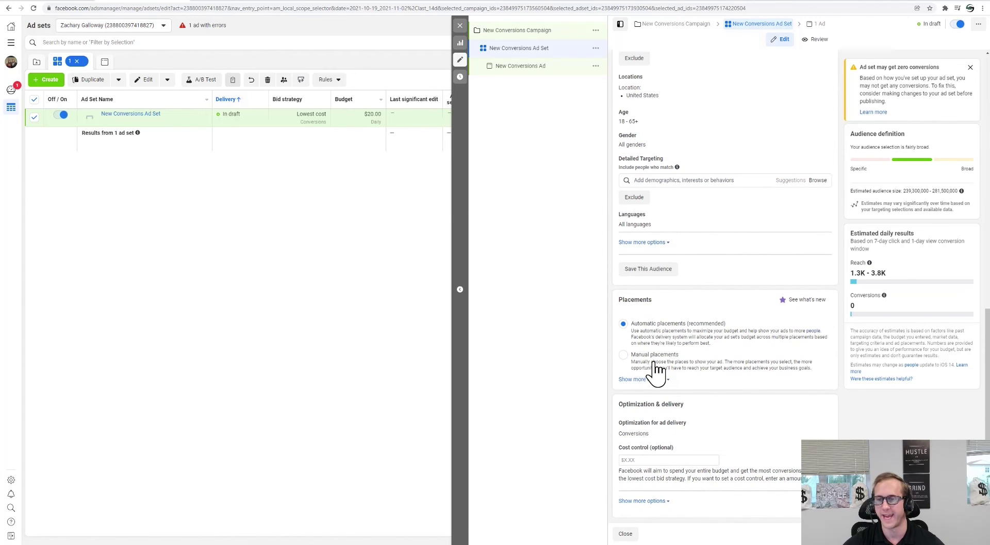
scroll(737, 395, up, 7)
scroll(741, 382, up, 5)
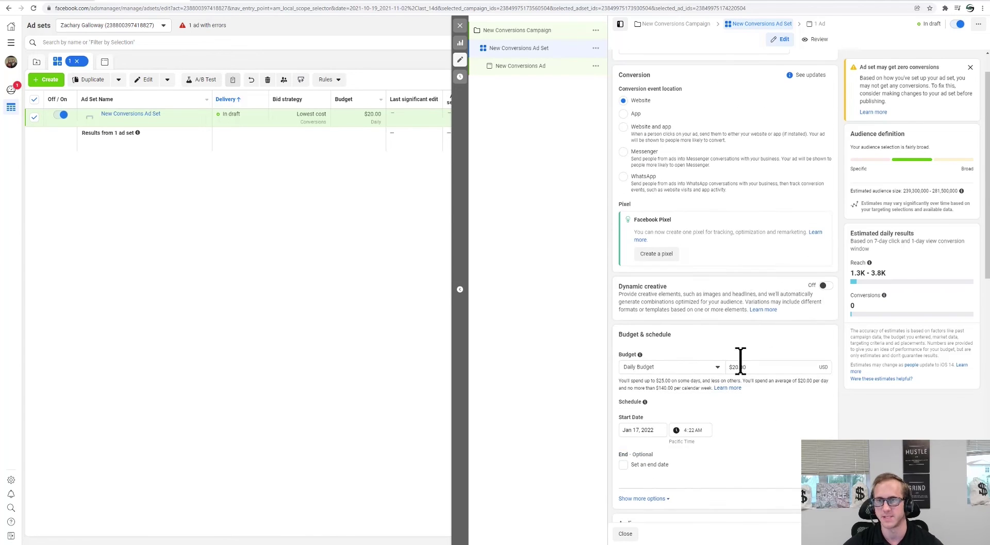
scroll(733, 253, up, 1)
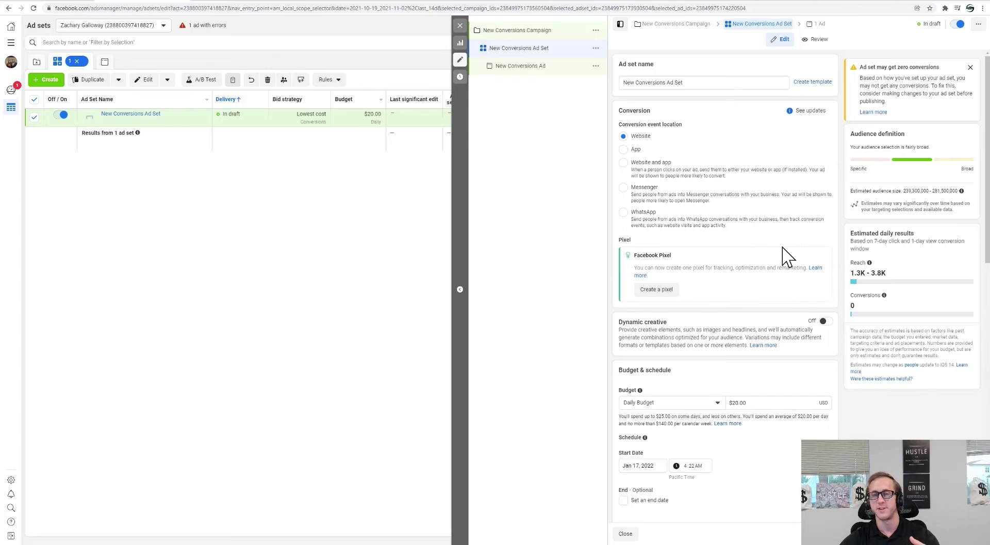
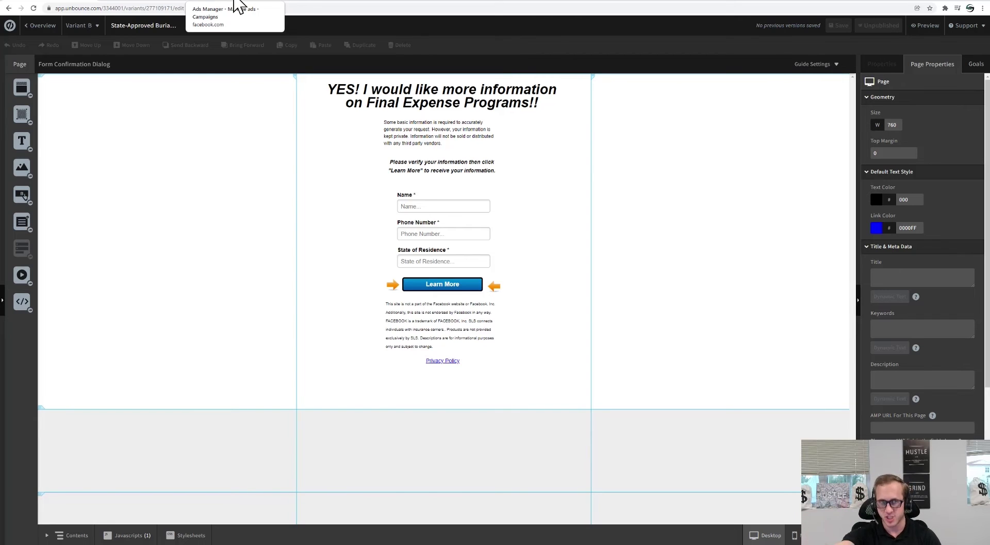
- Return to the conversions ad set in Ads Manager and set the audience's minimum age to 50
click(235, 3)
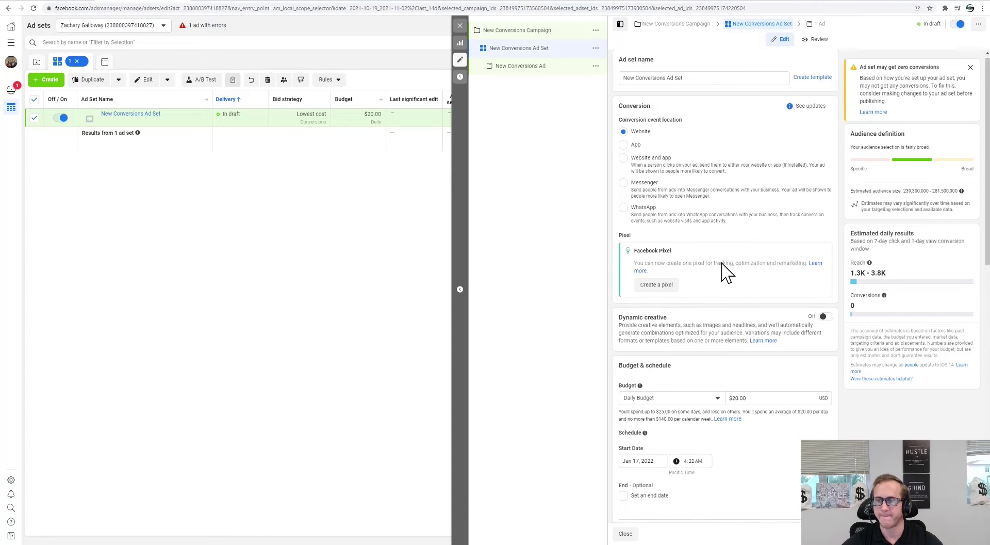
scroll(737, 289, down, 3)
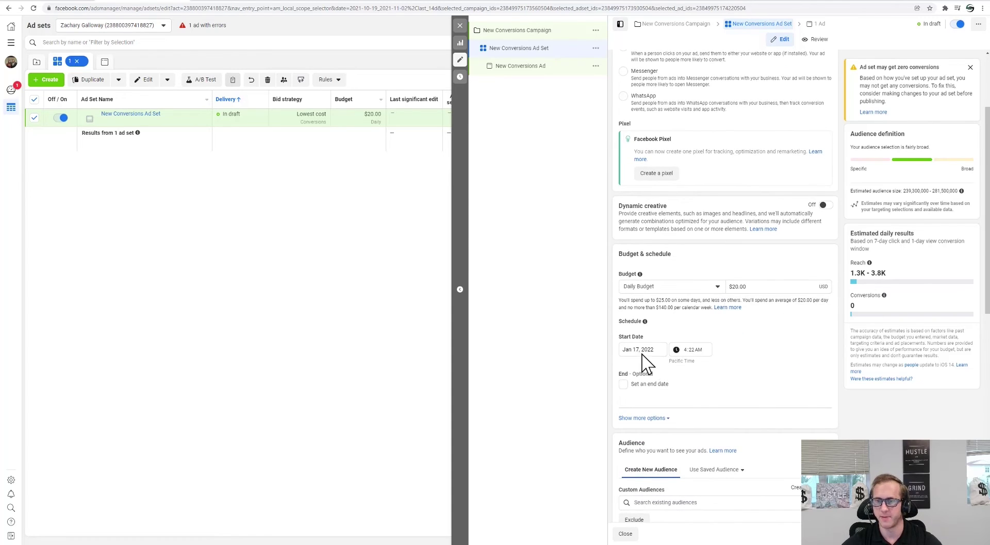
scroll(686, 340, down, 6)
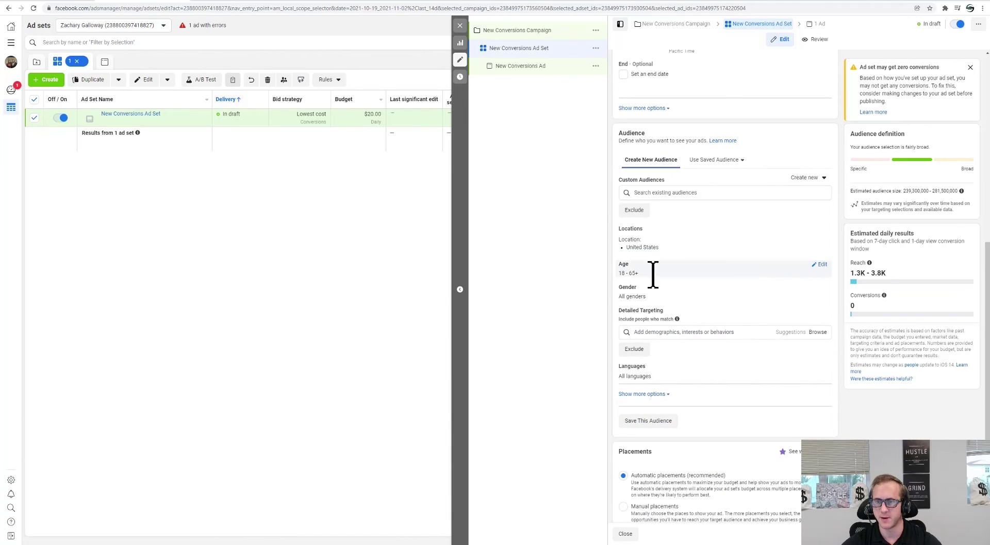
click(822, 269)
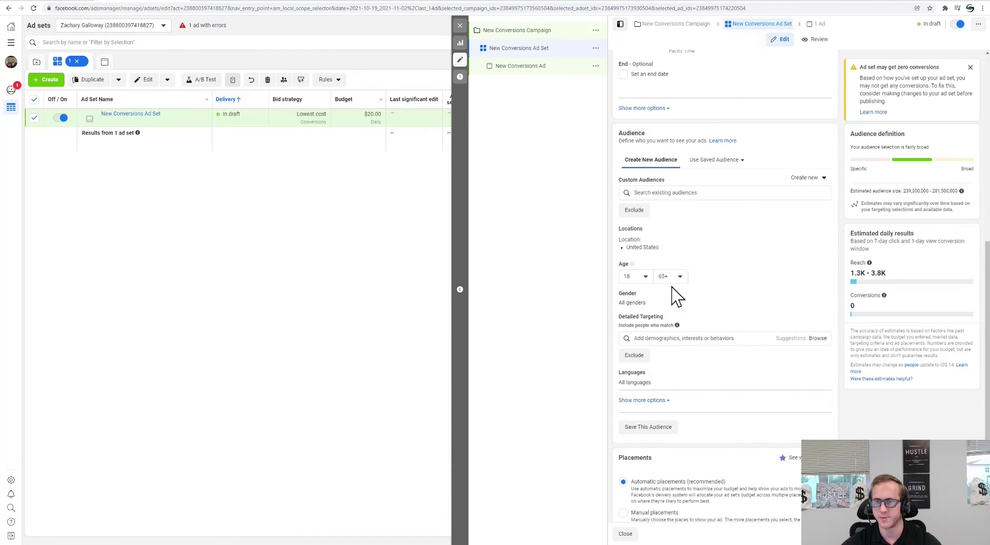
click(644, 277)
scroll(648, 358, down, 5)
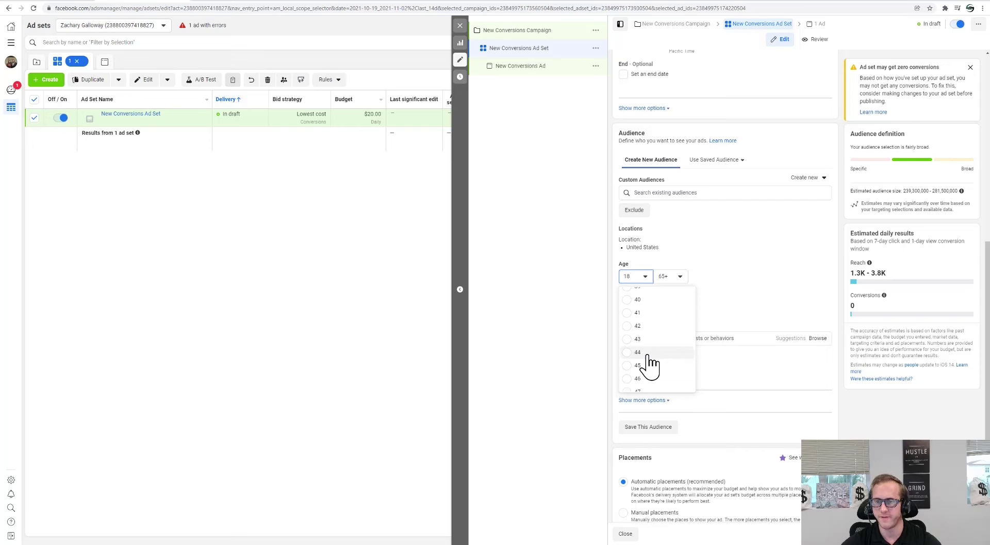
scroll(650, 364, down, 3)
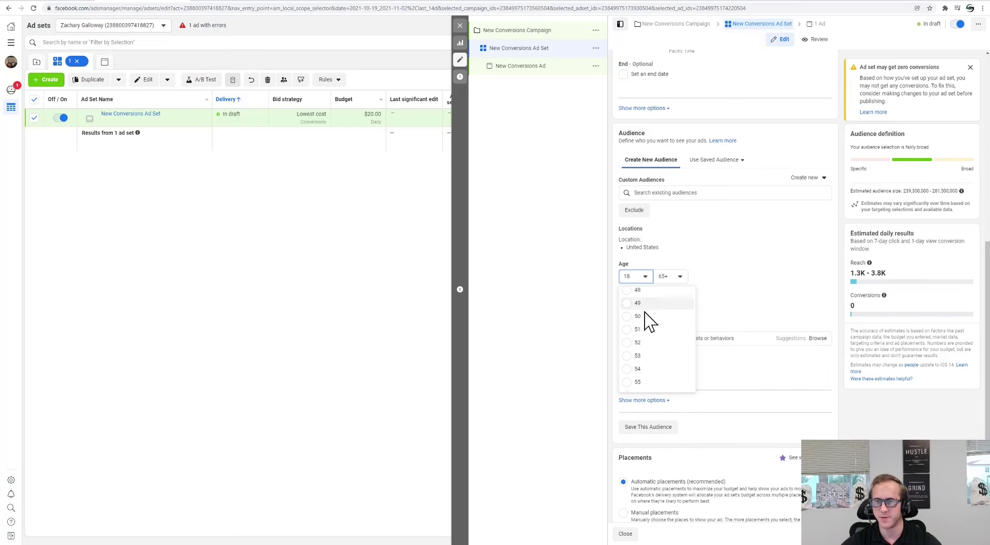
click(642, 317)
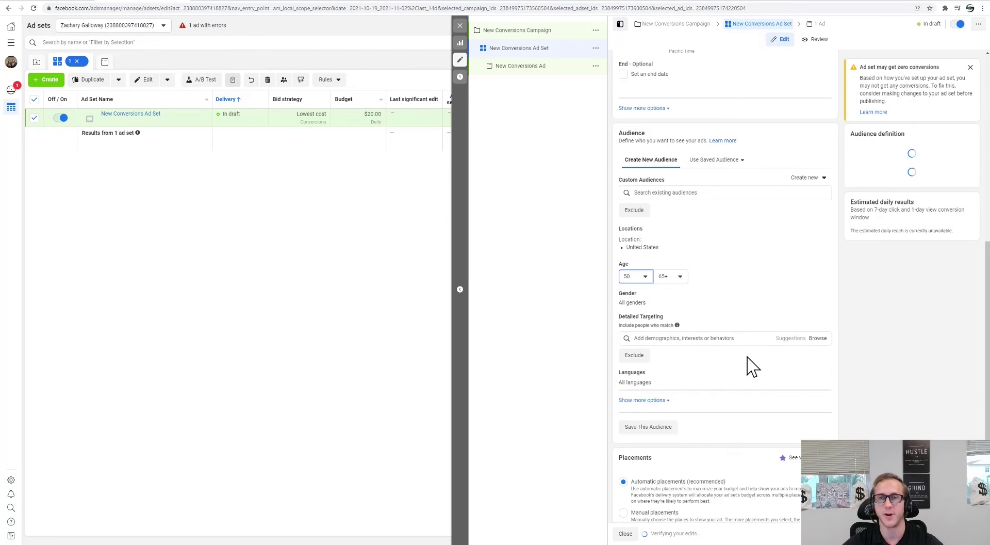
- Switch the ad set to manual placements and exclude the Audience network, Instagram and Messenger platforms
scroll(738, 338, up, 5)
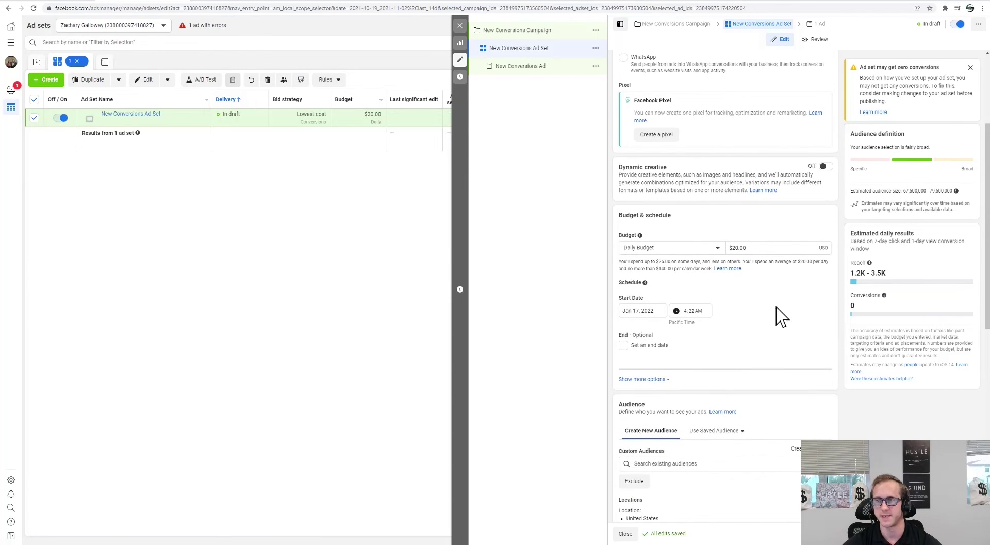
scroll(776, 307, down, 7)
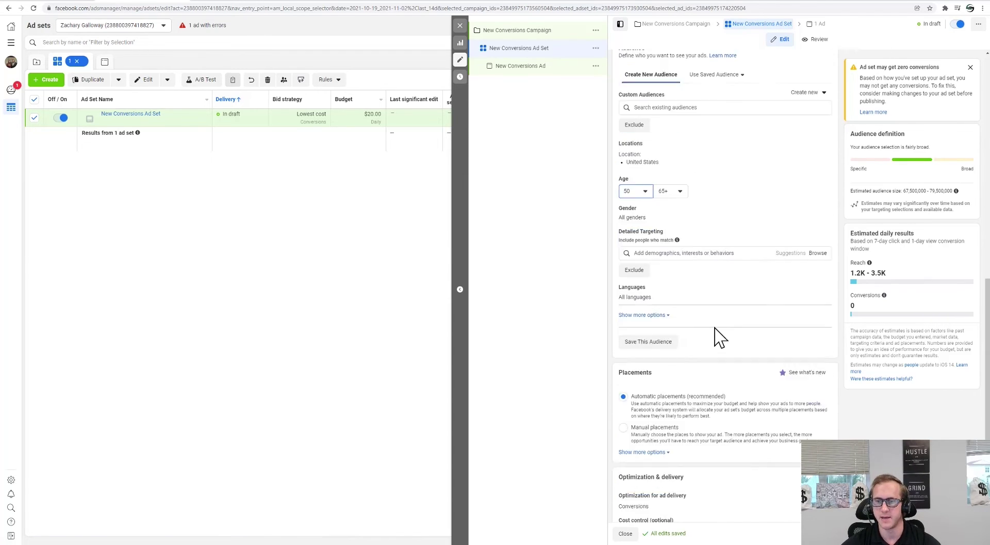
scroll(717, 329, down, 1)
click(651, 362)
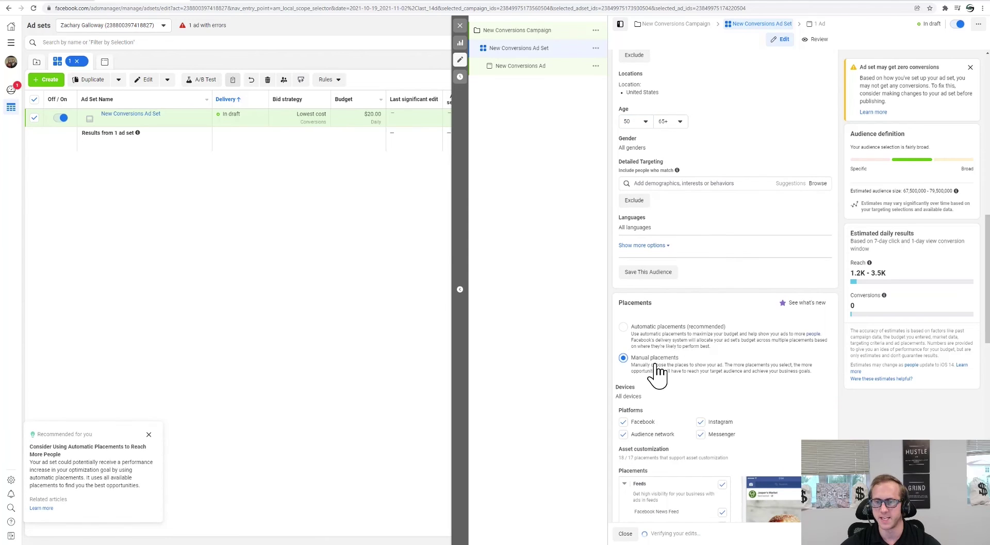
scroll(652, 370, down, 3)
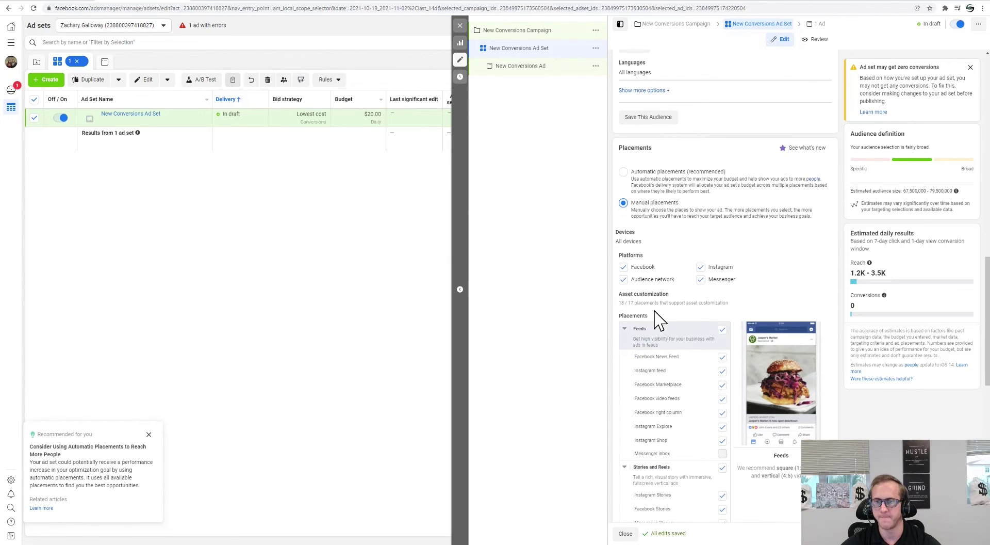
click(624, 279)
click(701, 267)
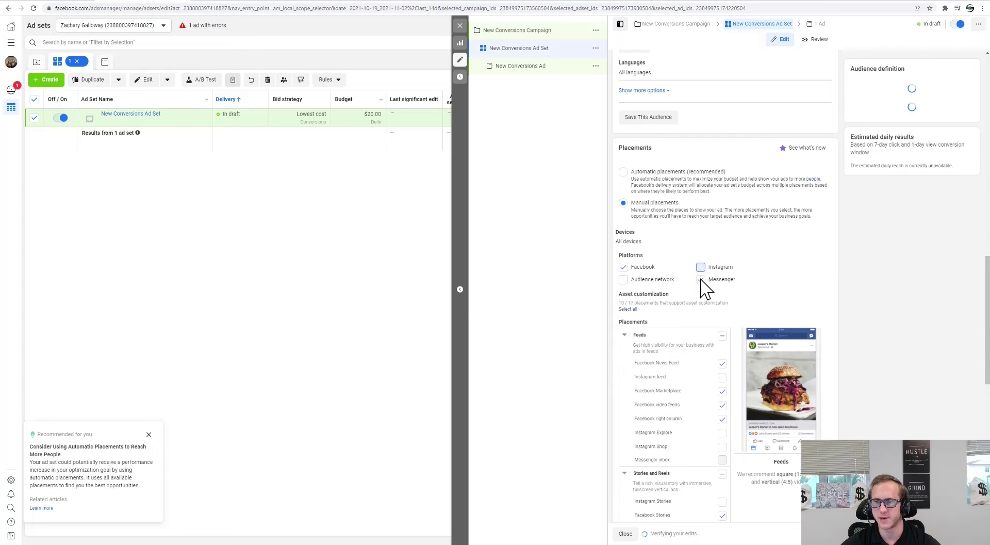
click(700, 279)
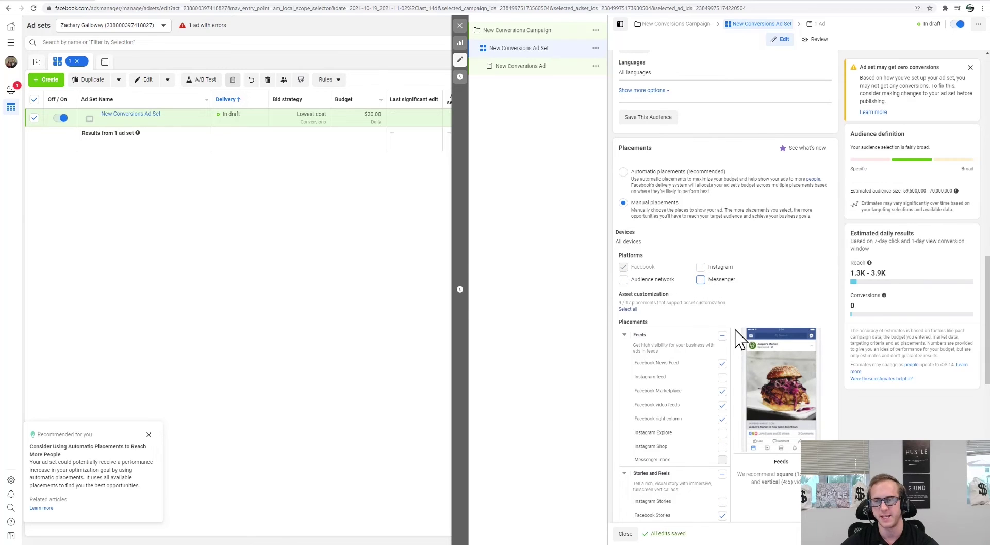
- Exclude the Facebook Marketplace, Facebook video feeds and Facebook right column from the ad set's Feeds placements
scroll(741, 338, down, 2)
click(722, 314)
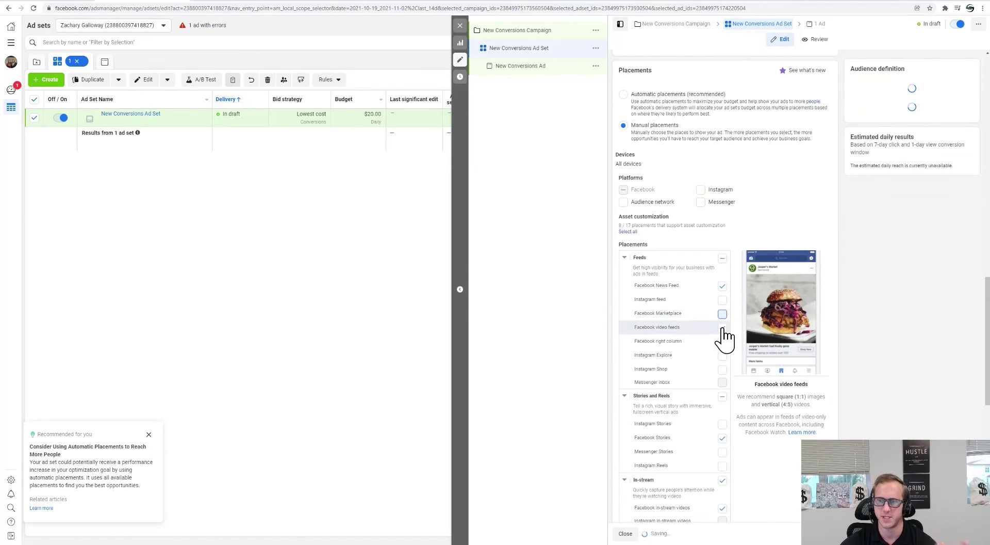
click(722, 328)
click(722, 342)
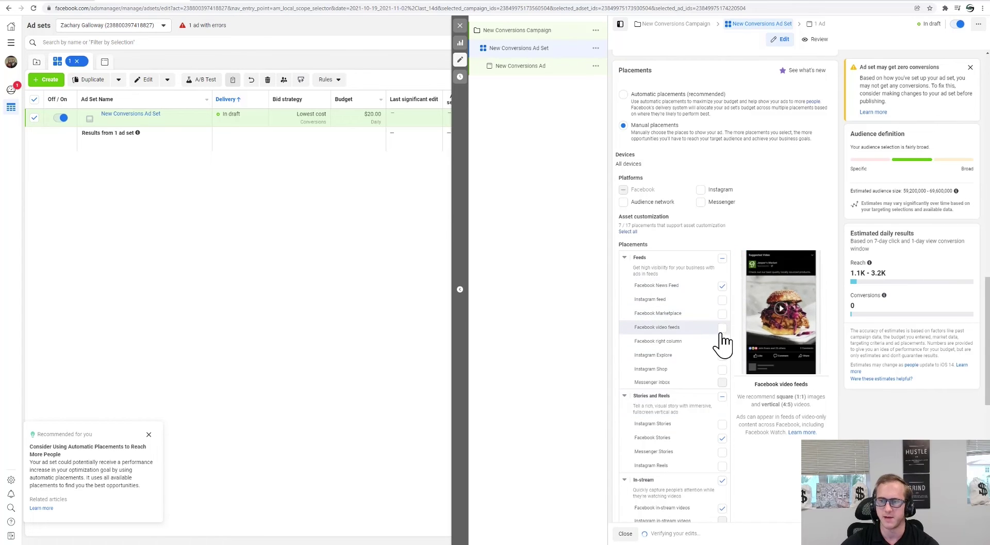
click(722, 342)
- Exclude Facebook Stories and the In-stream, Reels overlay, Search and In-article placements so that only Facebook News Feed is used
click(722, 438)
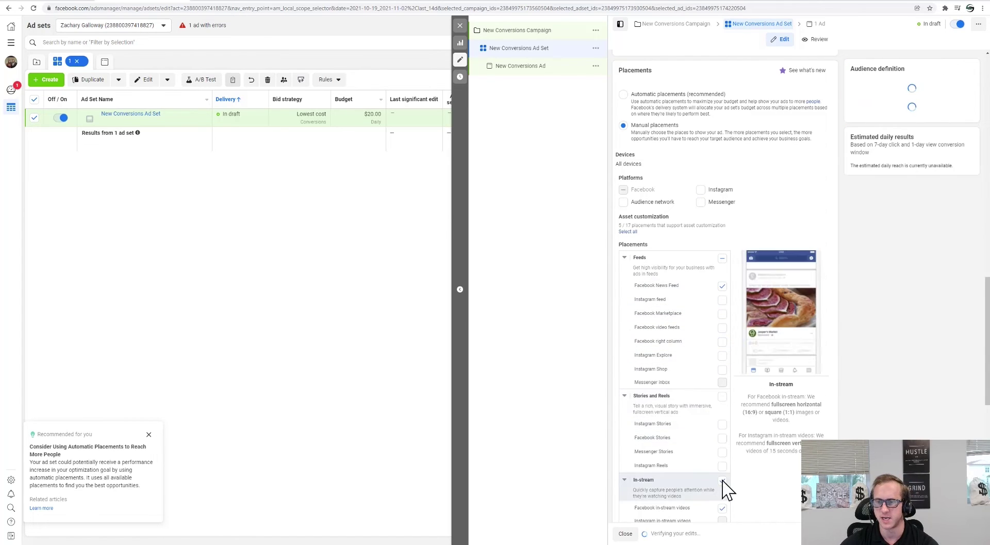
click(722, 480)
scroll(727, 454, down, 4)
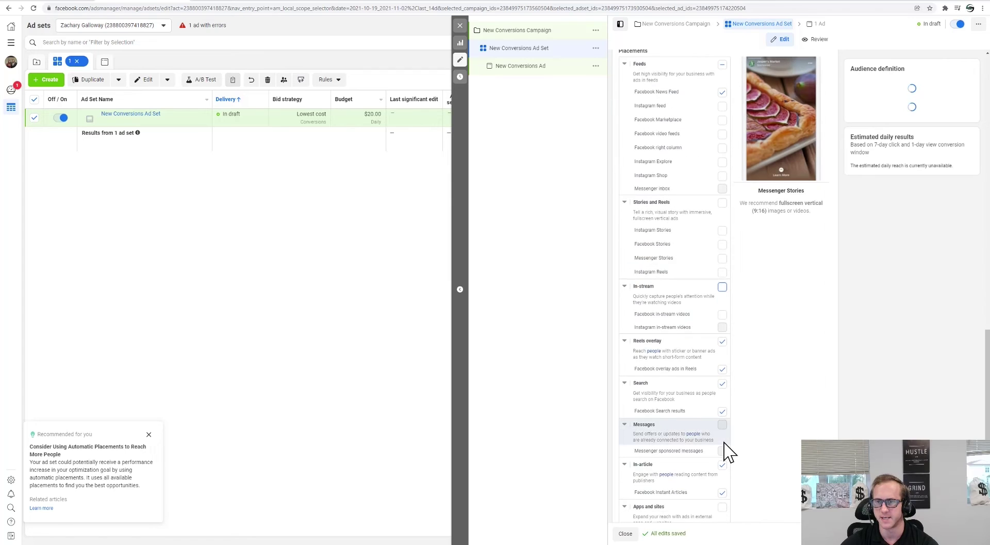
click(722, 341)
click(722, 383)
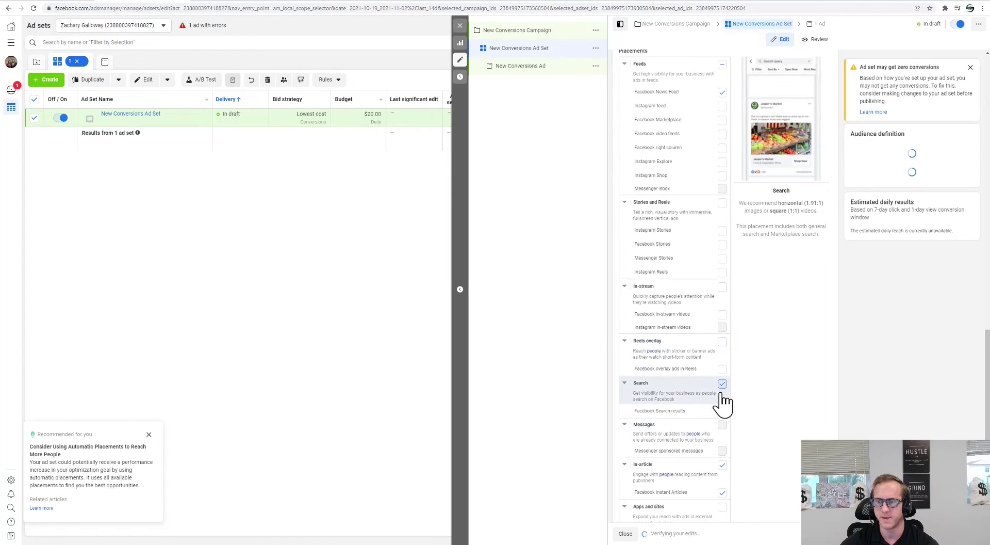
click(722, 464)
- Review the ad set's full placements list, then check its audience, budget and schedule settings
scroll(730, 466, down, 1)
scroll(732, 464, up, 6)
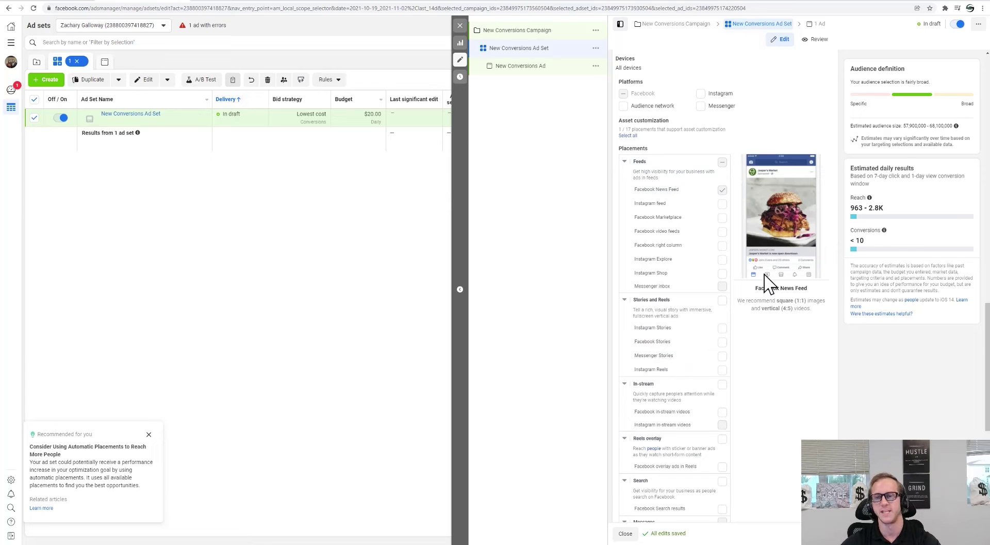
scroll(747, 289, down, 3)
scroll(758, 294, down, 5)
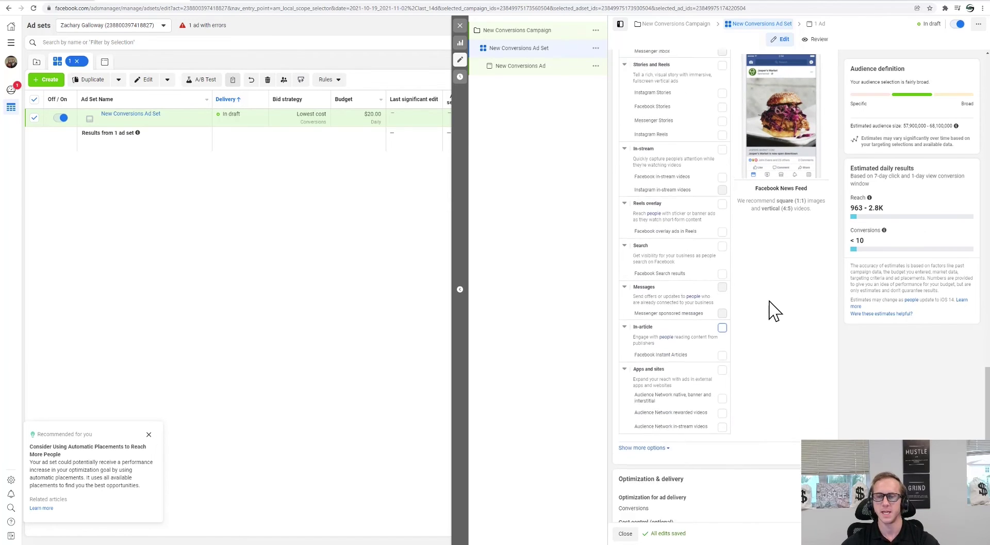
scroll(729, 420, up, 10)
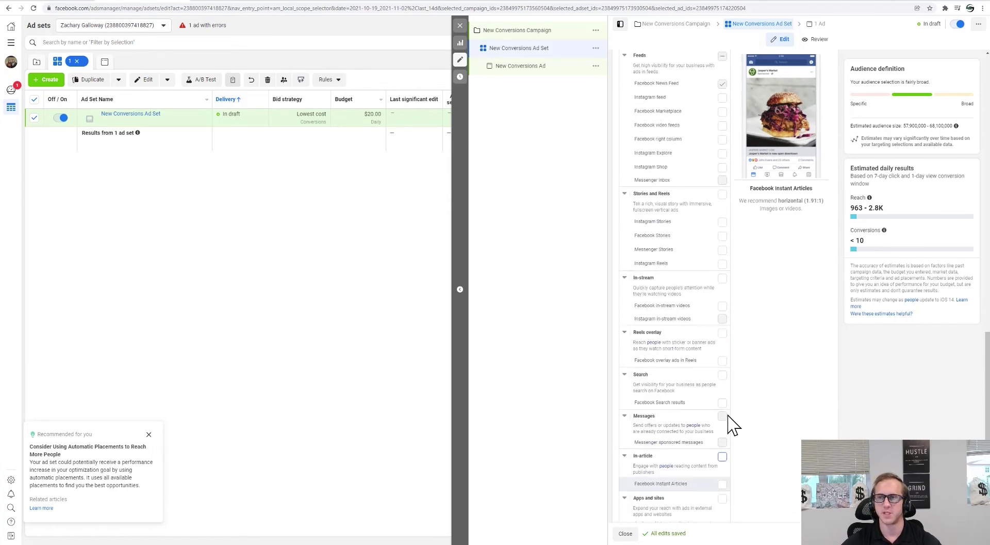
scroll(702, 361, down, 4)
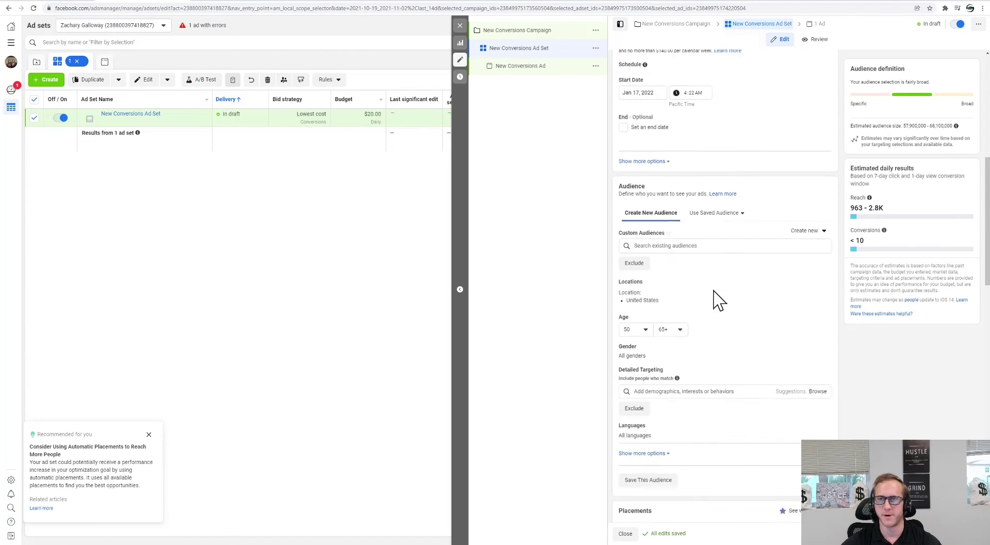
scroll(661, 271, down, 2)
scroll(736, 327, up, 10)
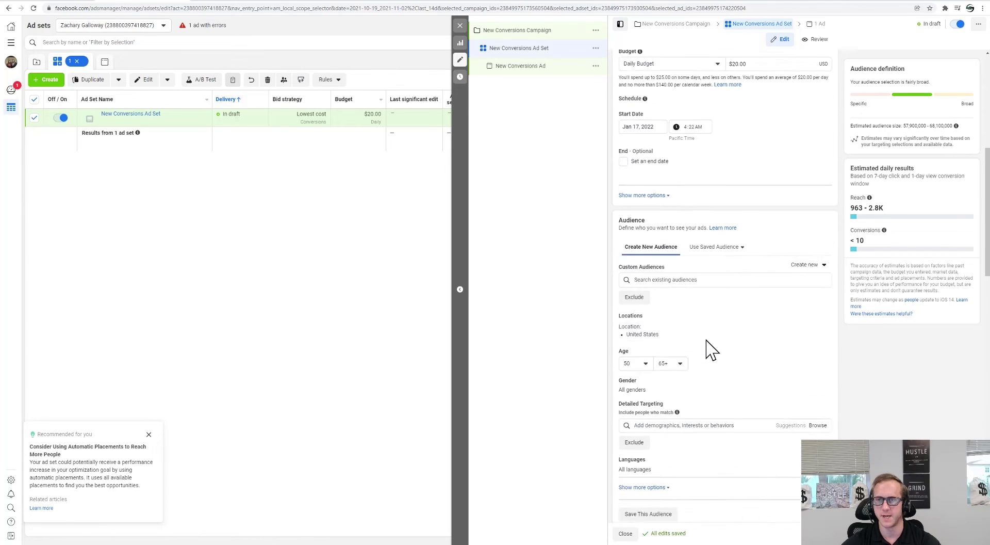
- Create a Facebook pixel with the suggested name, open the manual installation instructions with its base code, and close them
click(659, 289)
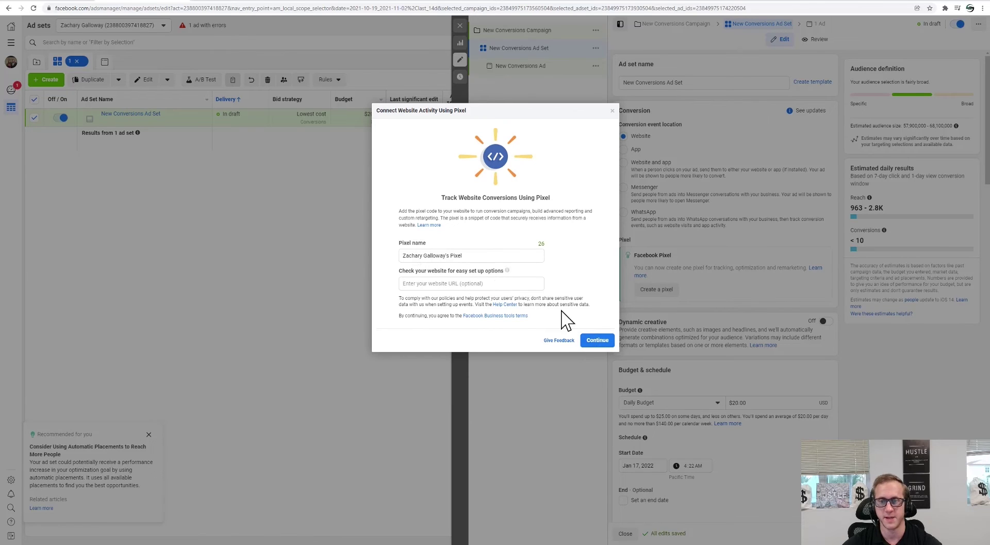
click(593, 340)
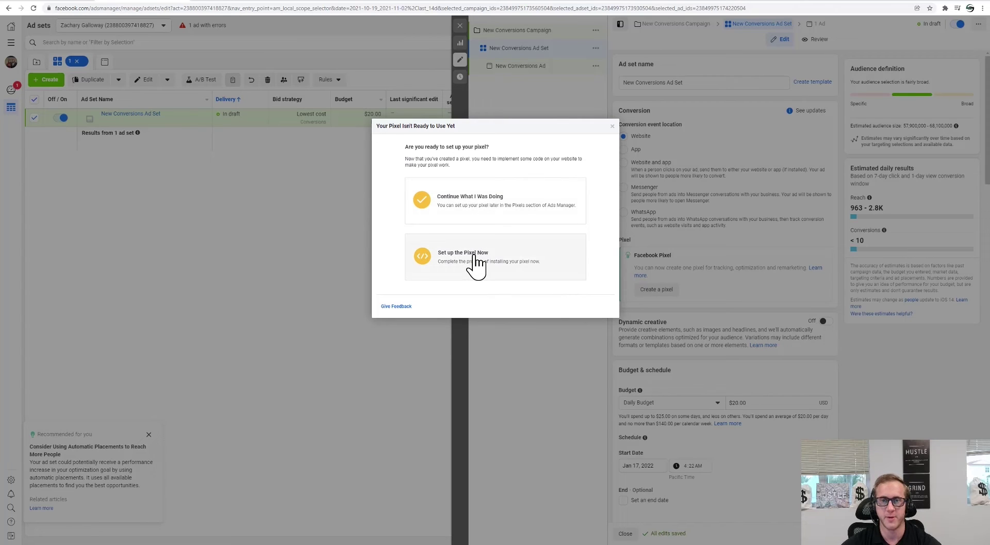
click(479, 257)
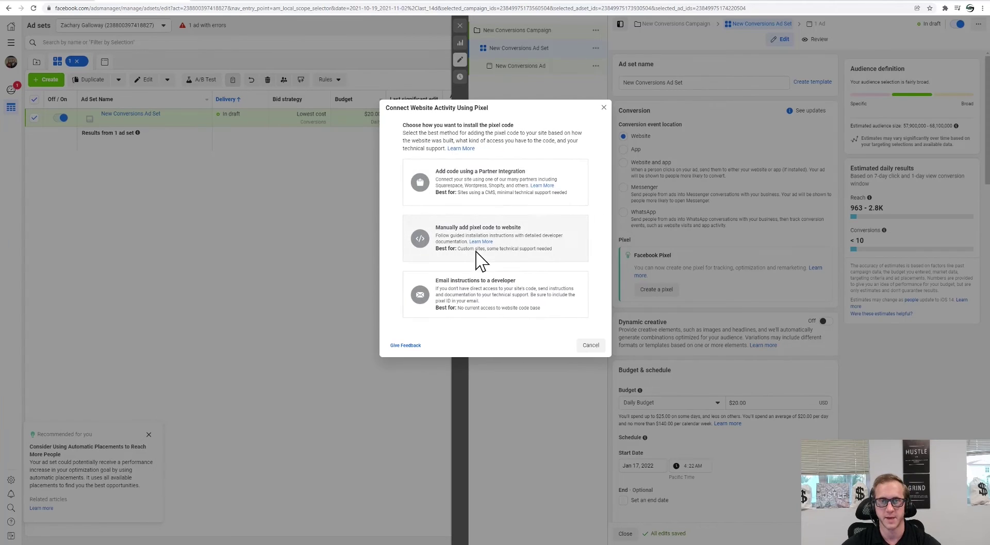
click(508, 239)
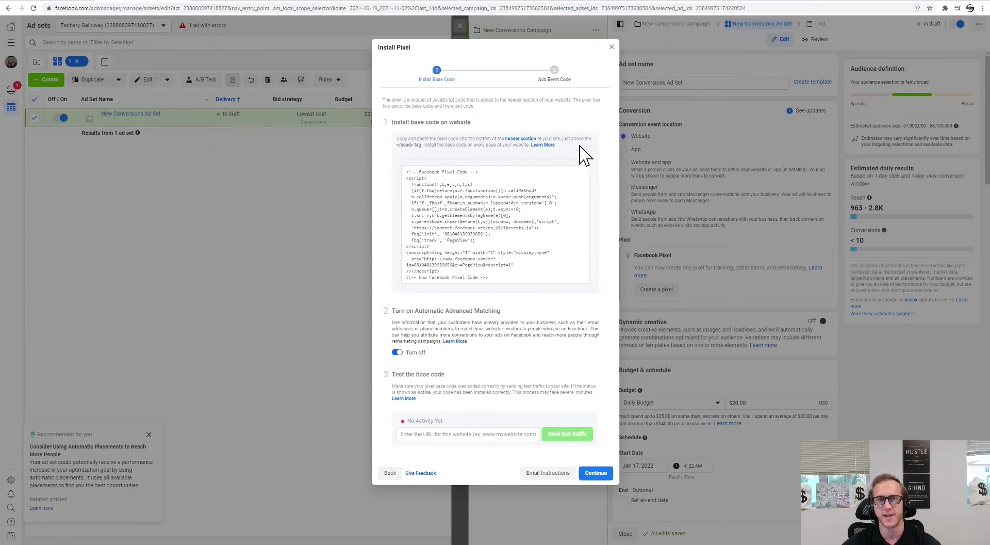
key(Escape)
- Open the New Conversions Ad and set its Facebook Page to The JvE
click(521, 66)
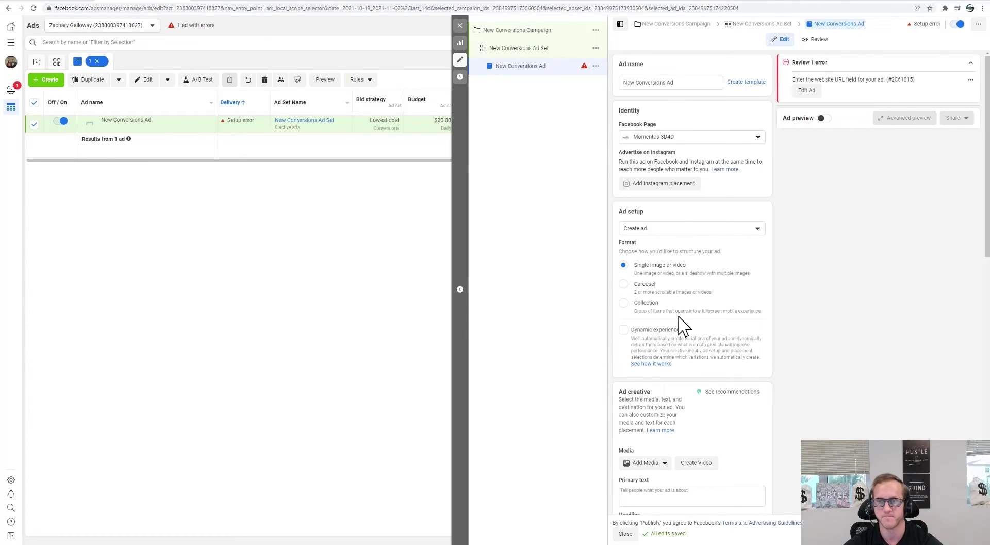
scroll(685, 330, down, 2)
scroll(641, 199, up, 2)
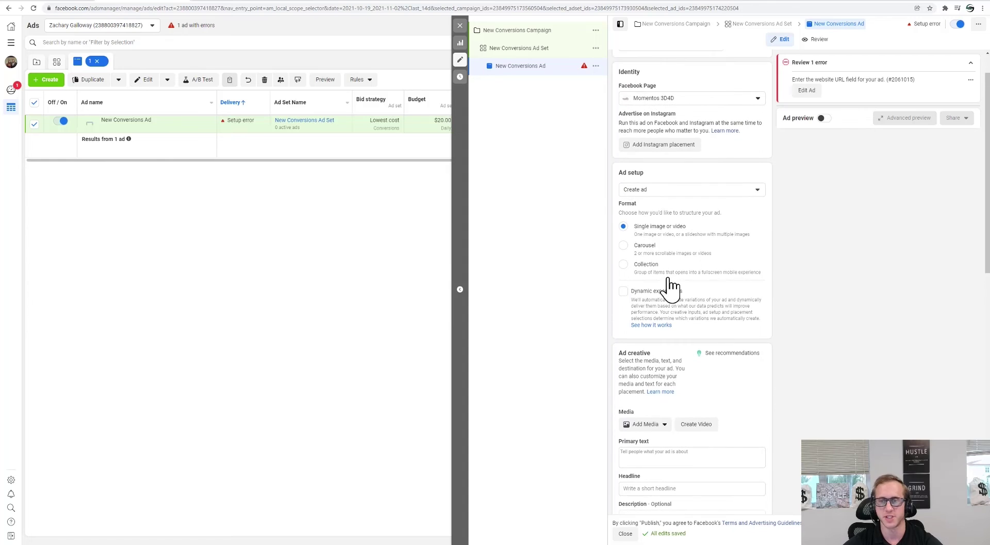
scroll(681, 304, down, 2)
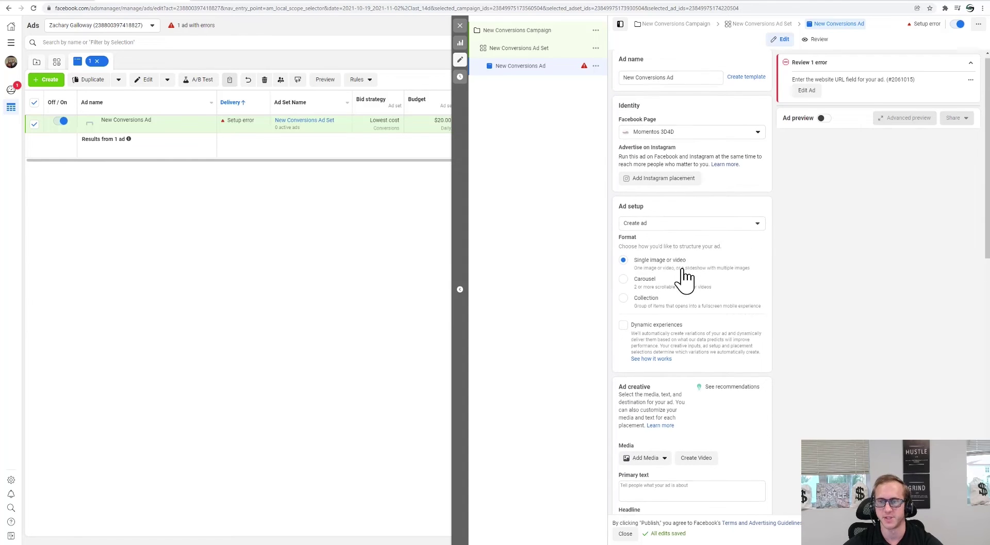
scroll(674, 268, up, 2)
click(658, 140)
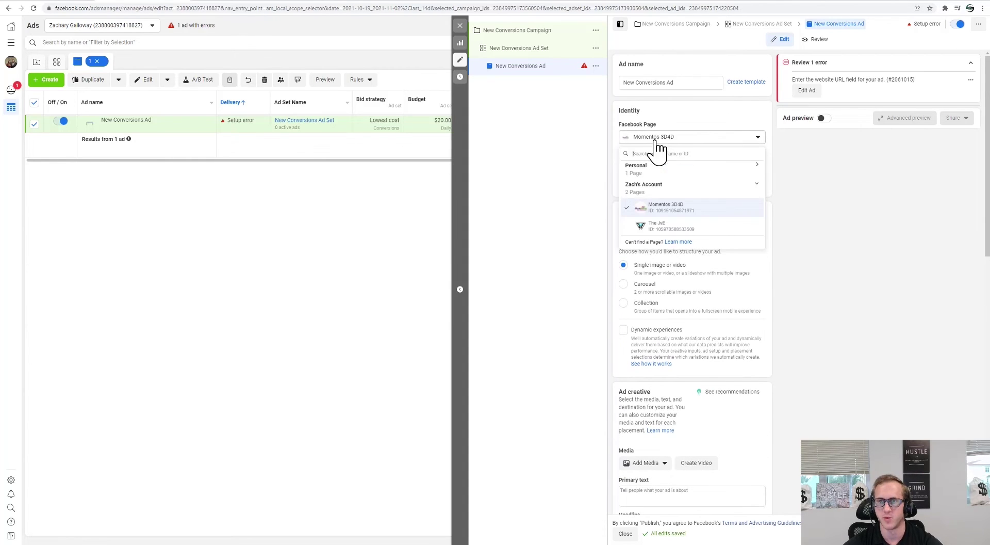
click(670, 226)
- Start adding an image to the ad creative and browse the account and recommended images before switching to Page Images
scroll(838, 253, down, 3)
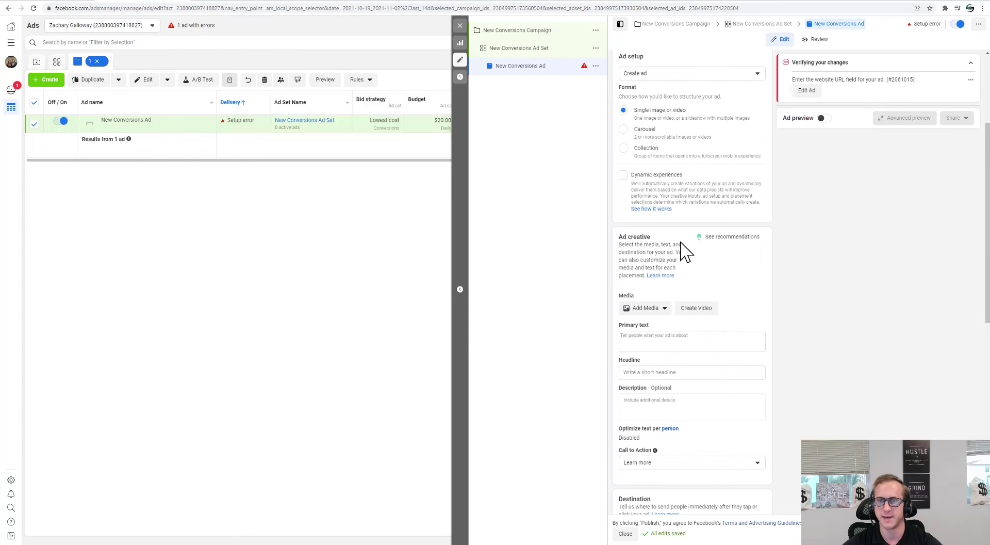
scroll(685, 247, down, 2)
click(646, 230)
click(647, 249)
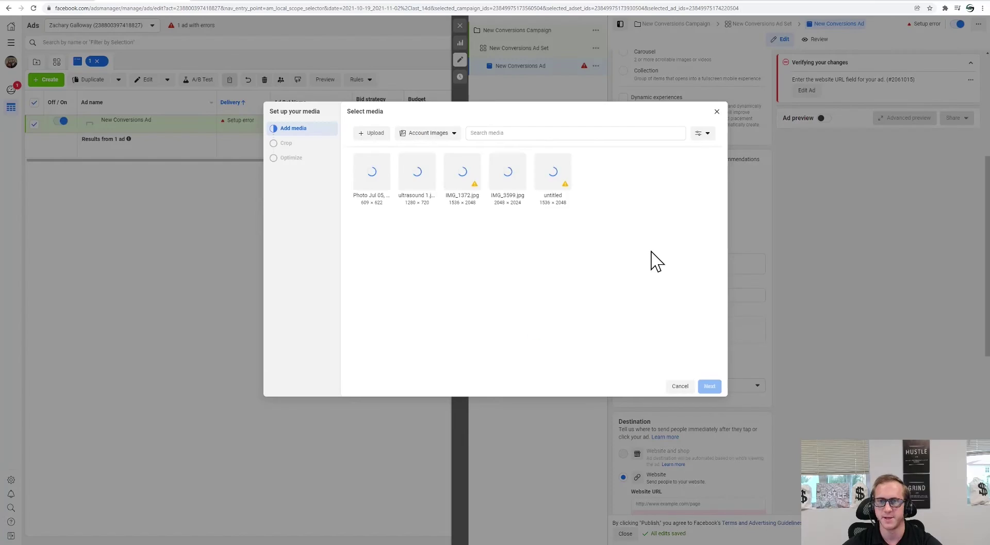
click(520, 135)
click(433, 134)
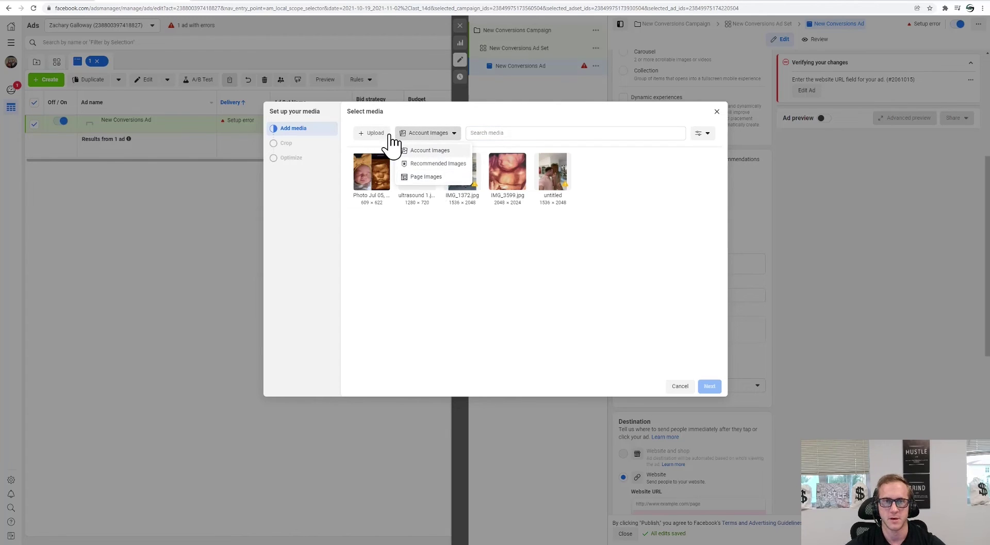
click(452, 164)
click(442, 136)
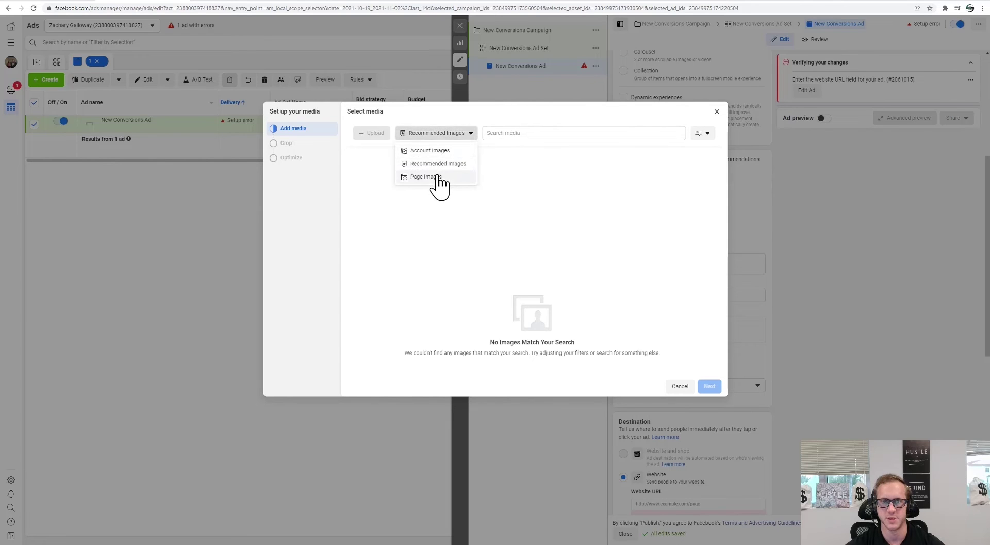
click(440, 176)
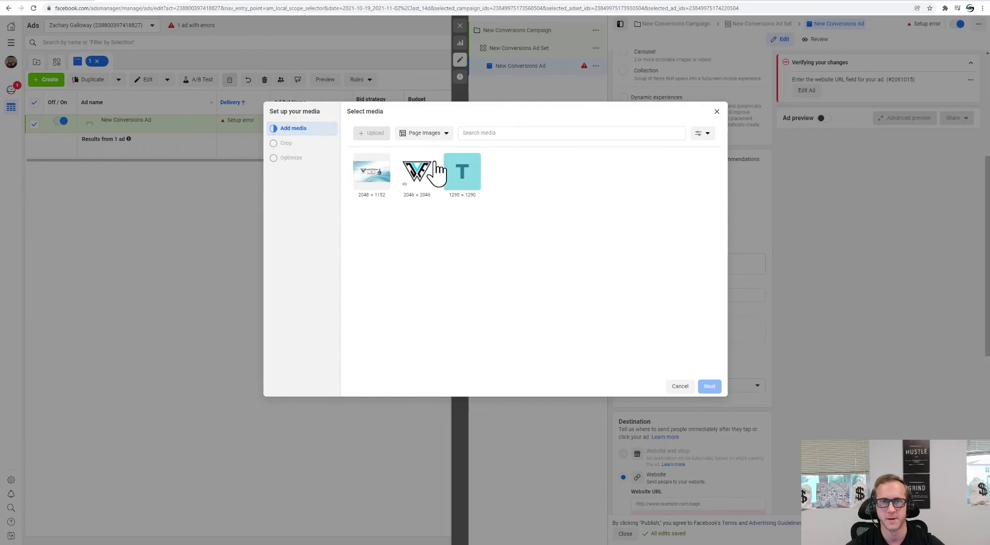
- Add the 2046 × 2046 logo as the ad's image, keeping the original crop and allowing media enhancements
click(417, 172)
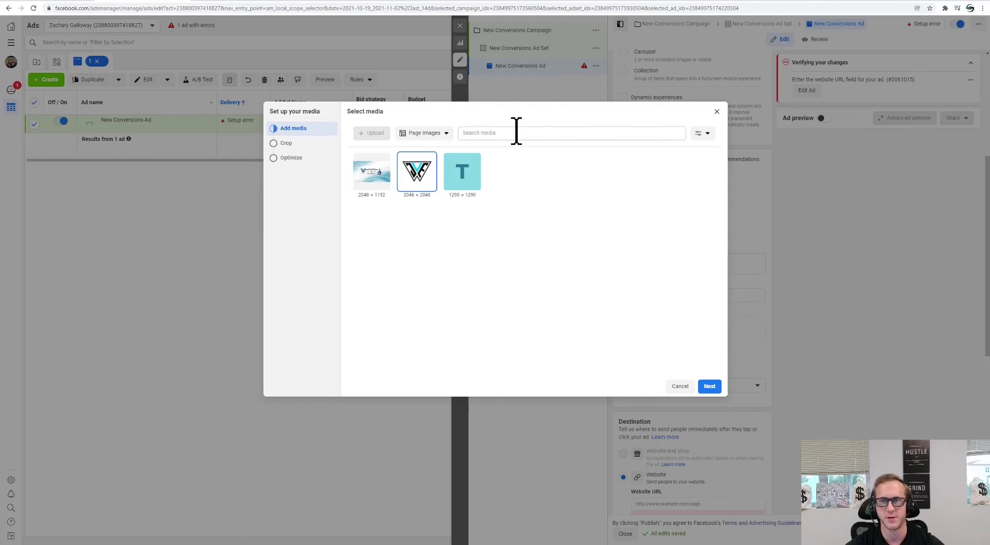
click(702, 133)
click(513, 195)
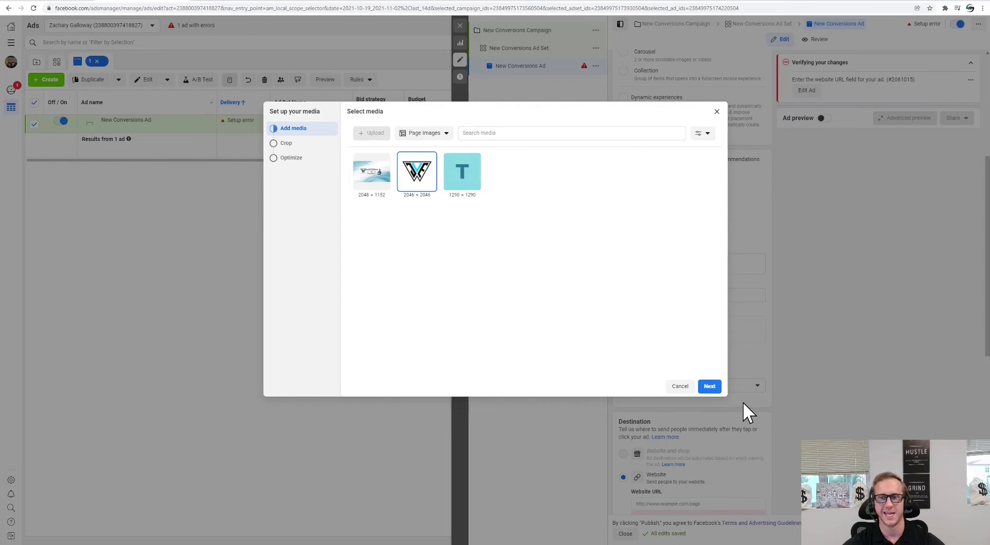
click(709, 385)
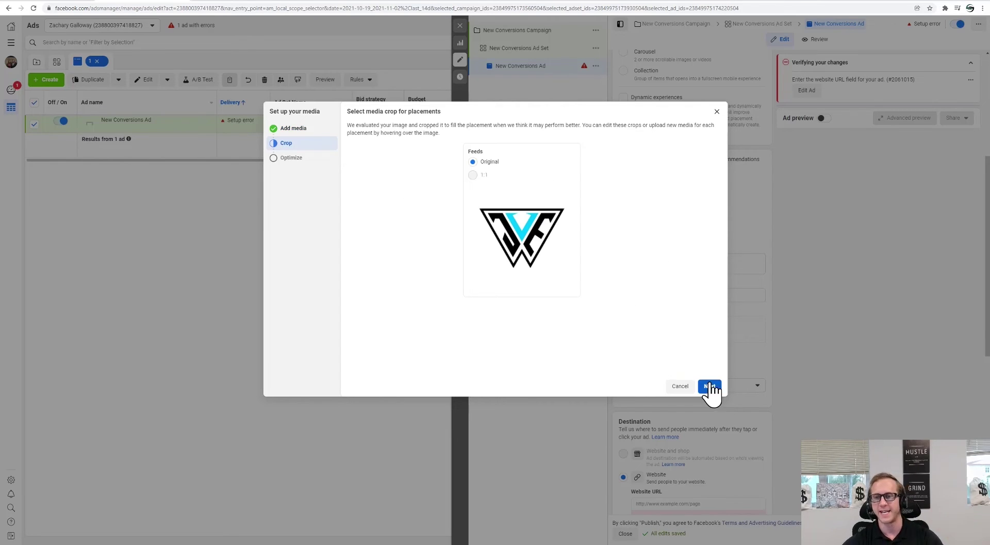
click(710, 386)
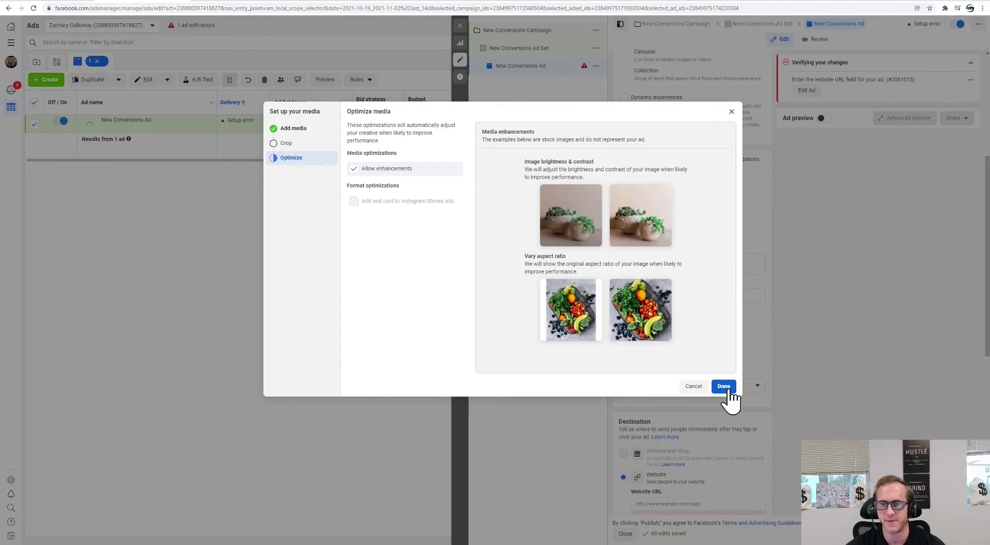
click(724, 387)
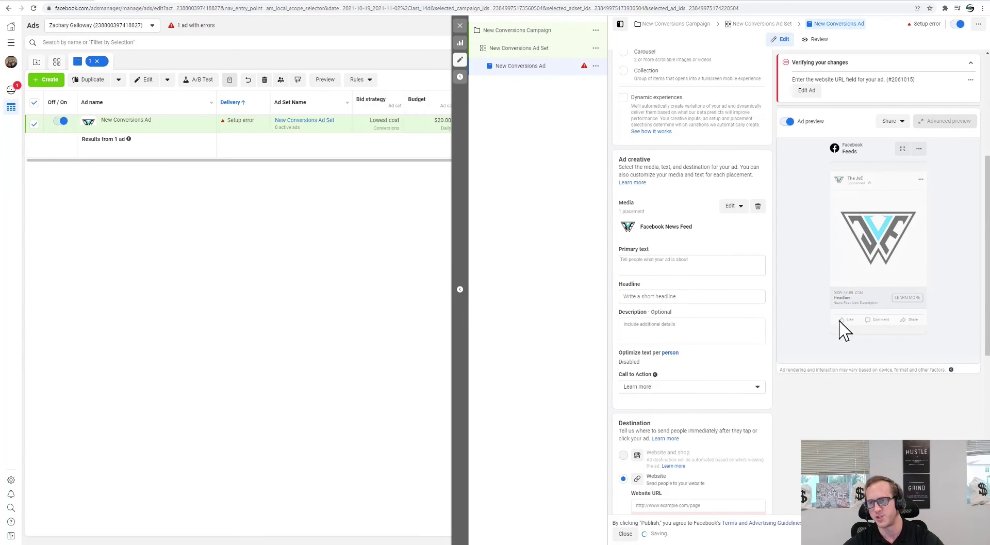
- Enter the "ATTENTION SENIORS" copy about new burial and cremation programs as the primary text, ending with "CLICK Learn More for more info"
scroll(731, 258, down, 2)
click(657, 183)
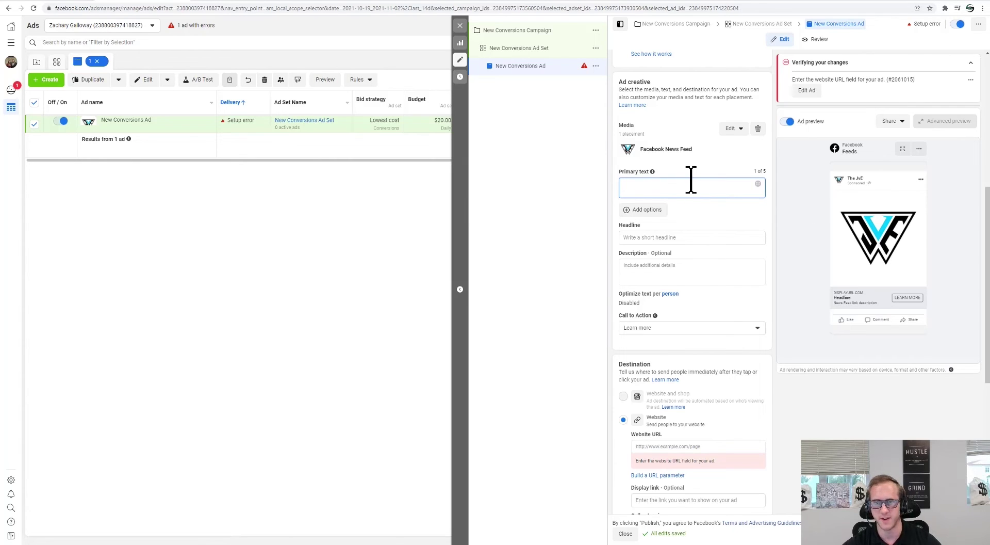
text(❗❗ ATTENTION SENIORS ❗❗ IMPORTANT INFORMATION: New burial and cremation programs have recently been approved in your state. These programs have NO 2-year waiting period, meaning they give coverage from day one.  Seniors may qualify for additional discounts and benefits.  👉 CLICK Learn More for more info)
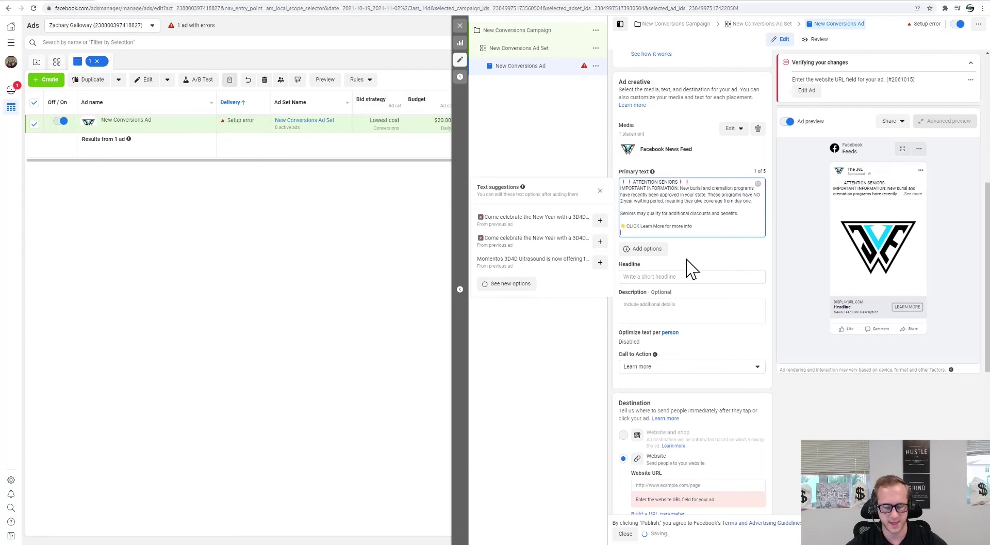
- Consult the English headlines in the Final Expense Ad Template document and set the ad's headline to "Seniors: 2022 Benefits Update"
click(661, 270)
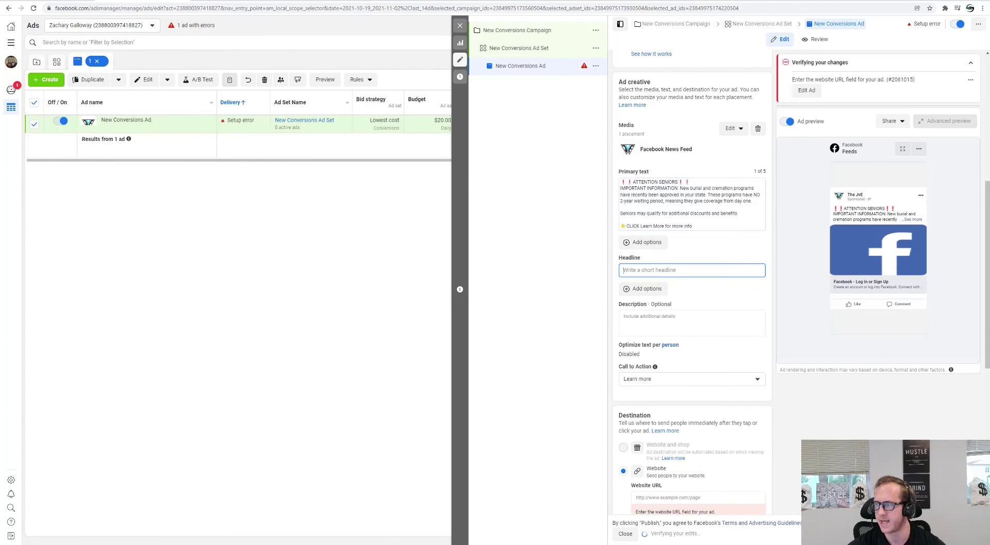
key(alt+Tab)
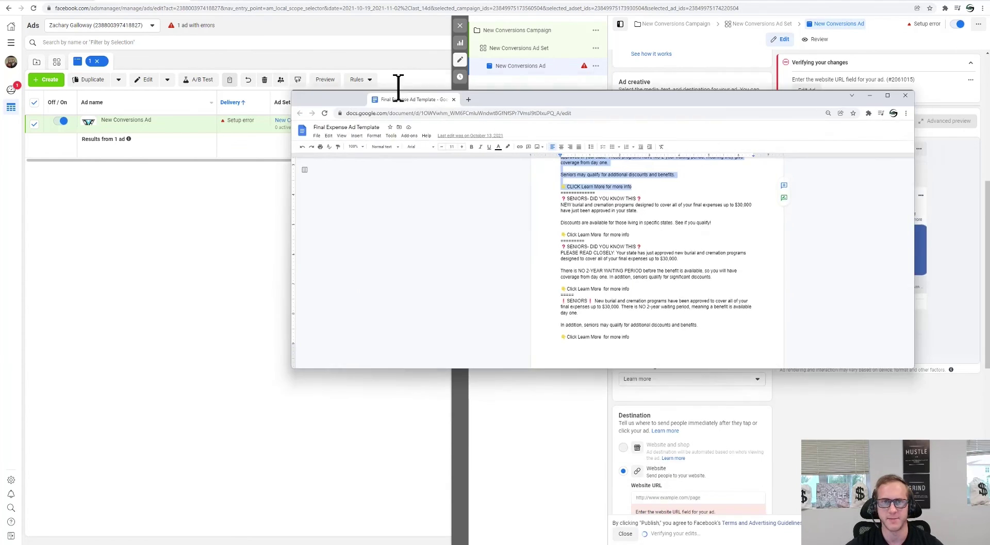
scroll(532, 237, up, 3)
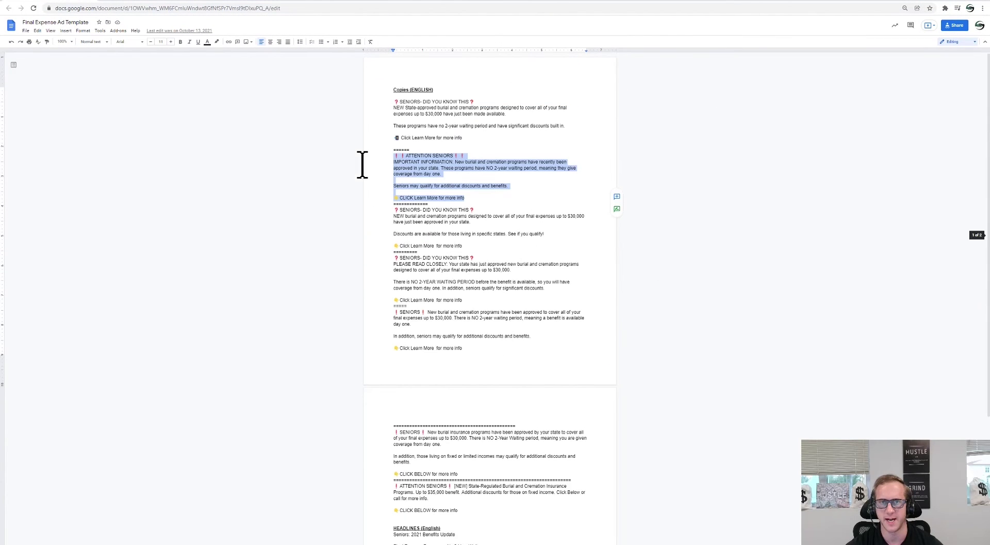
scroll(444, 335, down, 3)
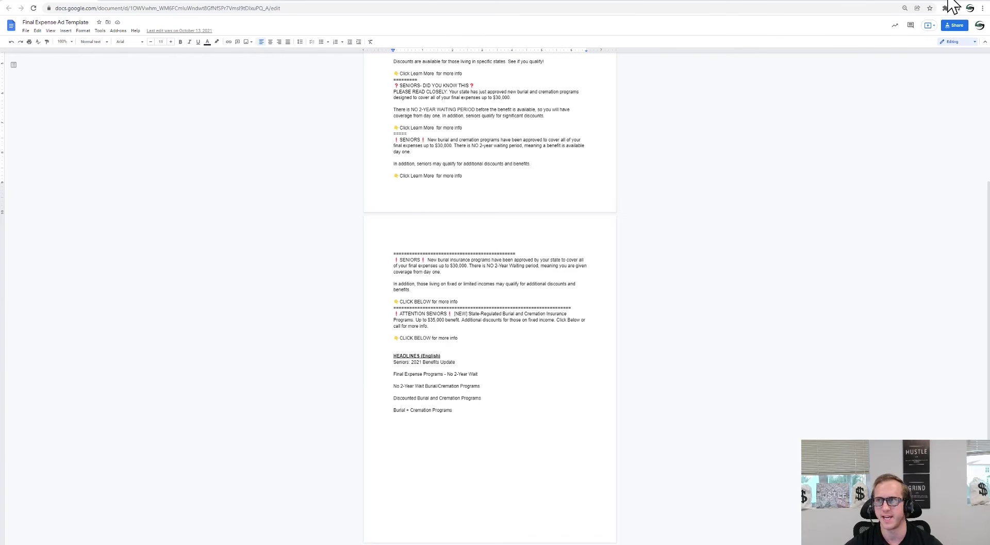
key(alt+Tab)
click(648, 269)
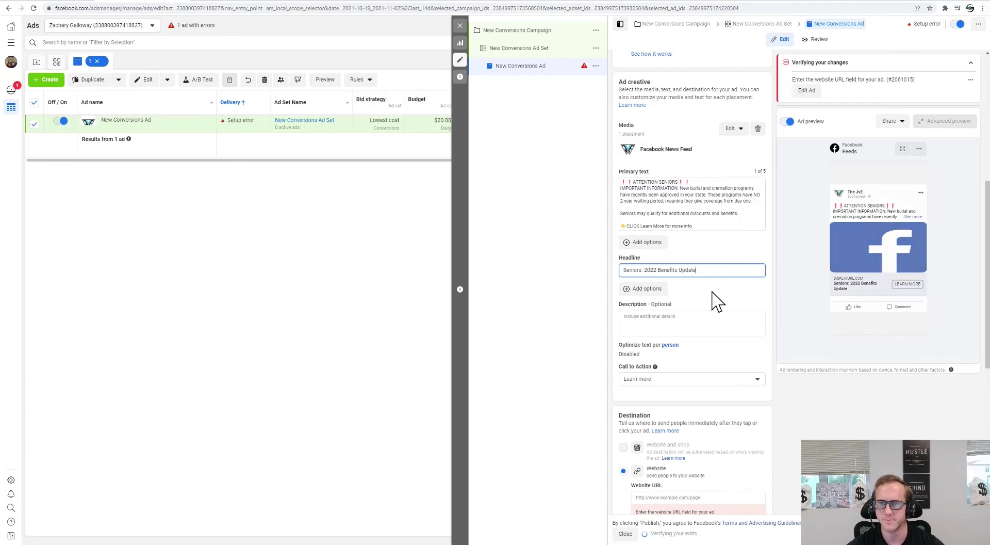
- Check the ad's Learn more call to action and review its destination, languages and tracking settings
scroll(686, 310, down, 2)
click(682, 304)
click(681, 304)
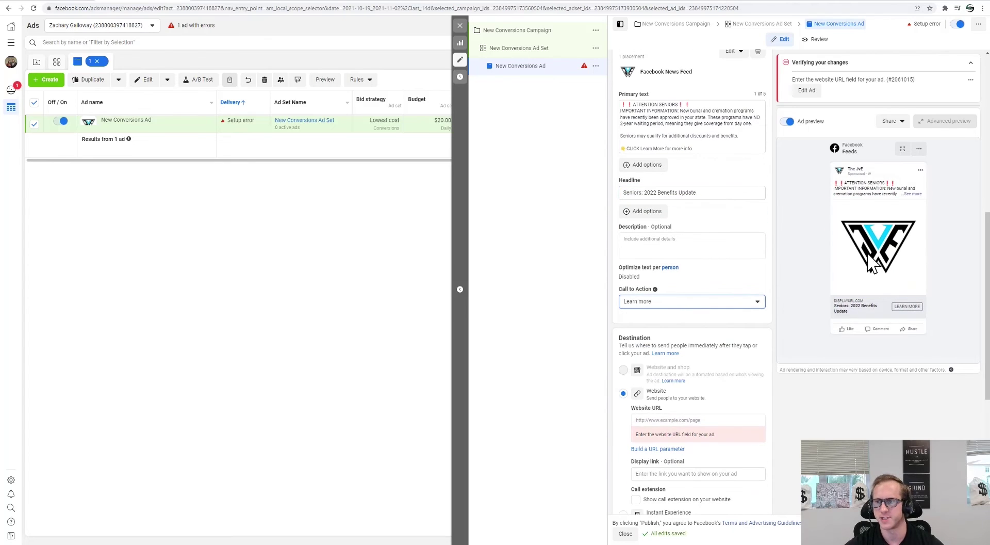
scroll(686, 310, down, 2)
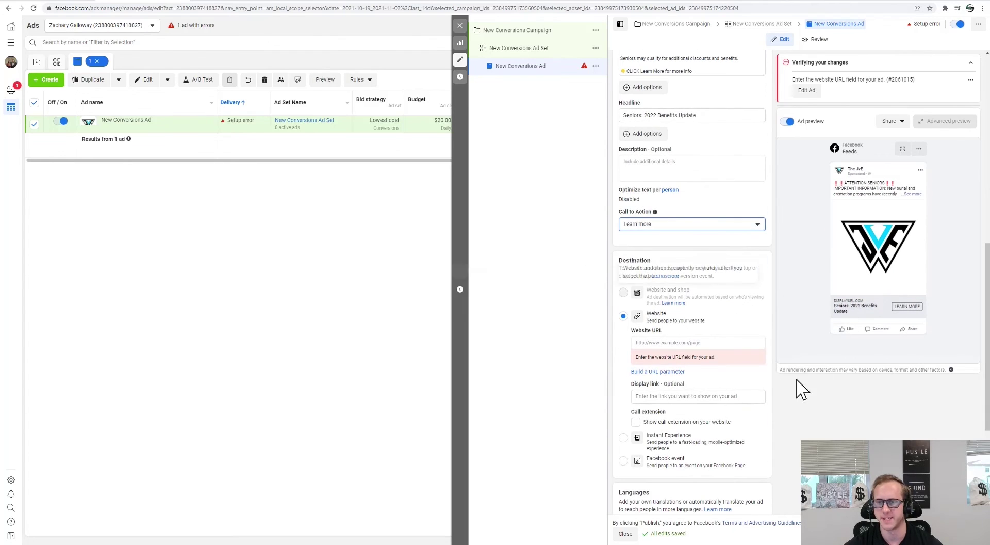
scroll(676, 330, down, 2)
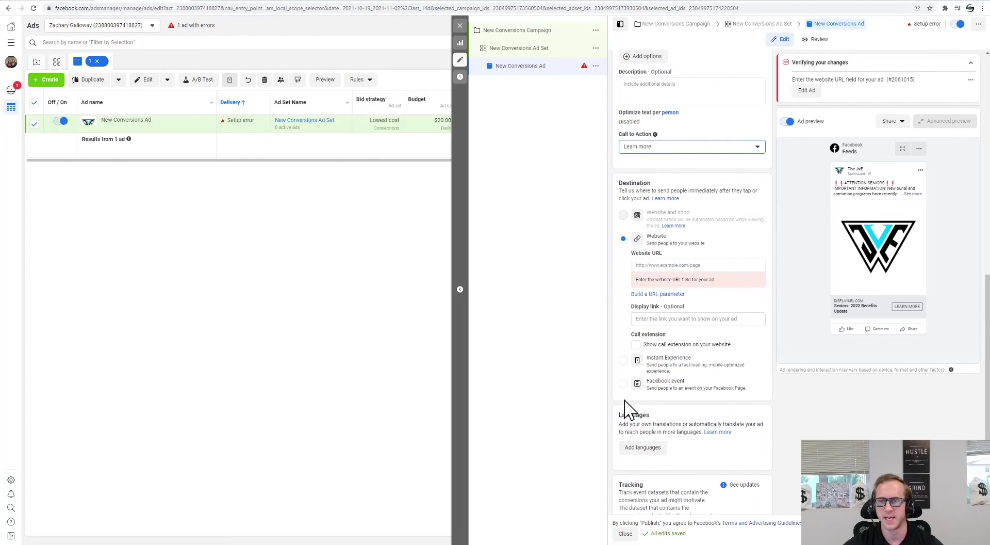
scroll(655, 335, down, 2)
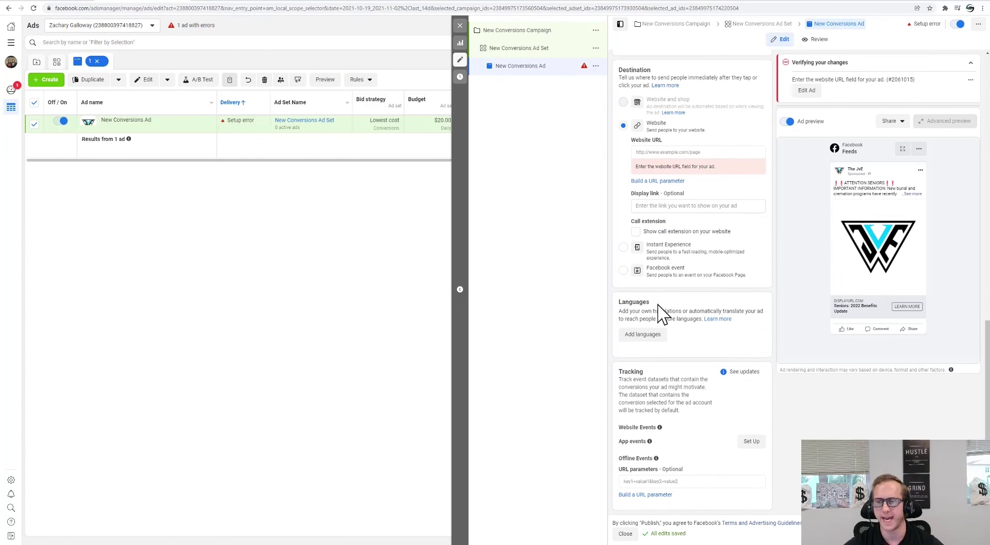
scroll(653, 307, up, 1)
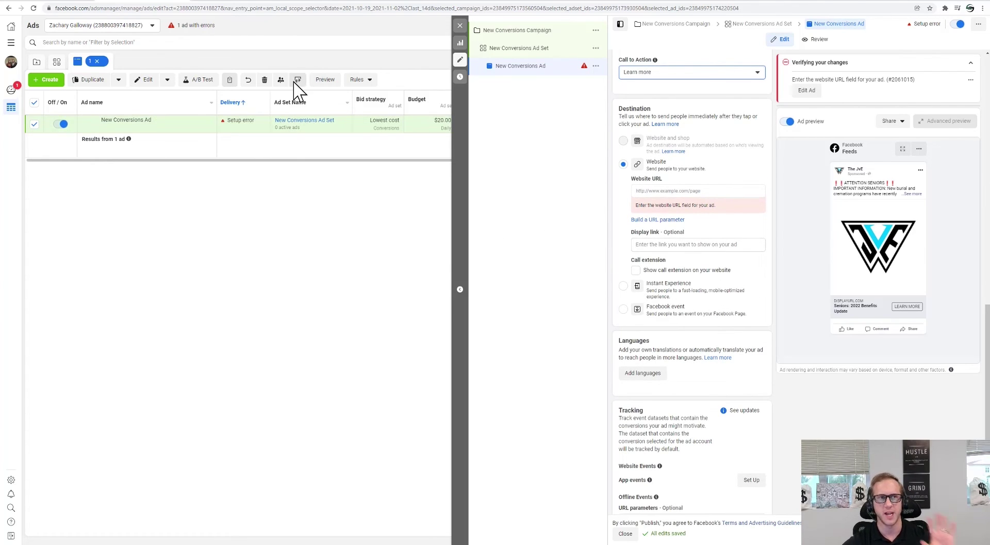
- Switch to the Unbounce landing page editor, and open the Unbounce website in a new browser tab
click(45, 7)
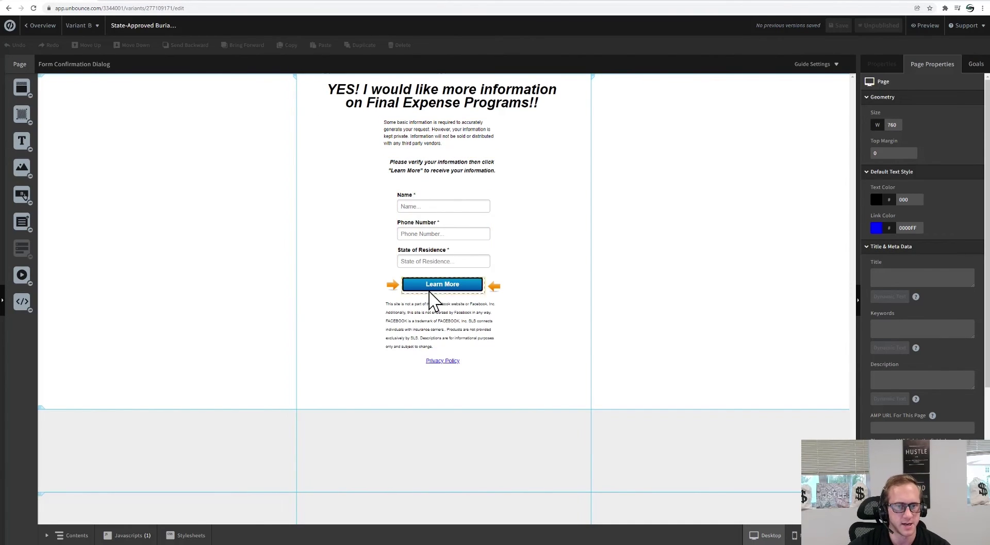
click(200, 2)
text(unbouce)
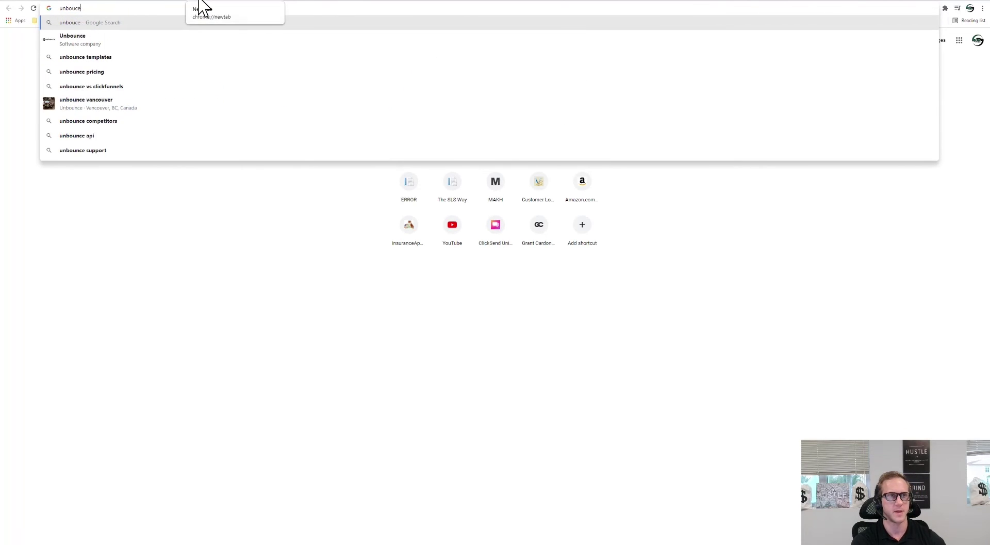
key(BackSpace)
key(BackSpace)
key(Return)
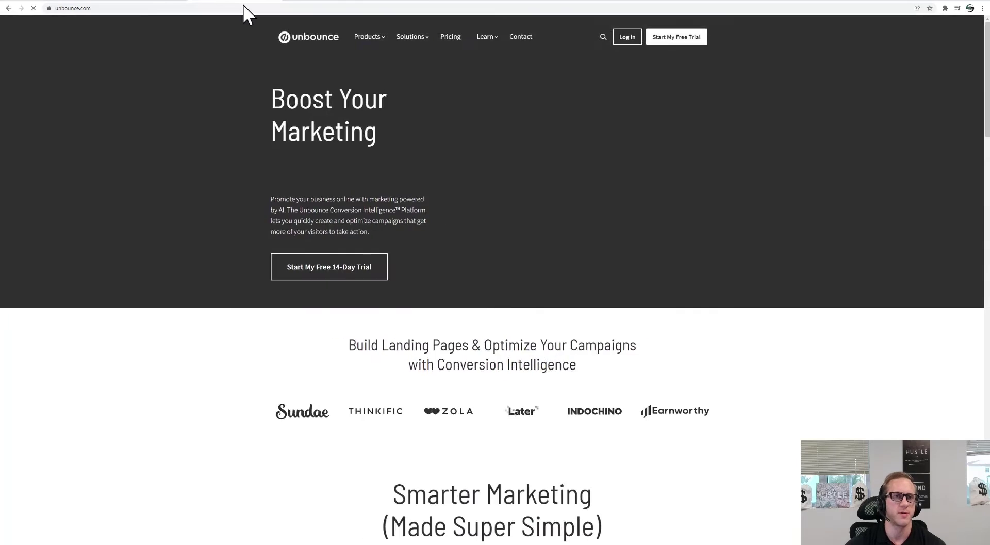
- Log in to Unbounce's Smart Builder & Classic Builder and open the current champion variant of State-Approved Burial Programs copy 1 for editing
click(626, 39)
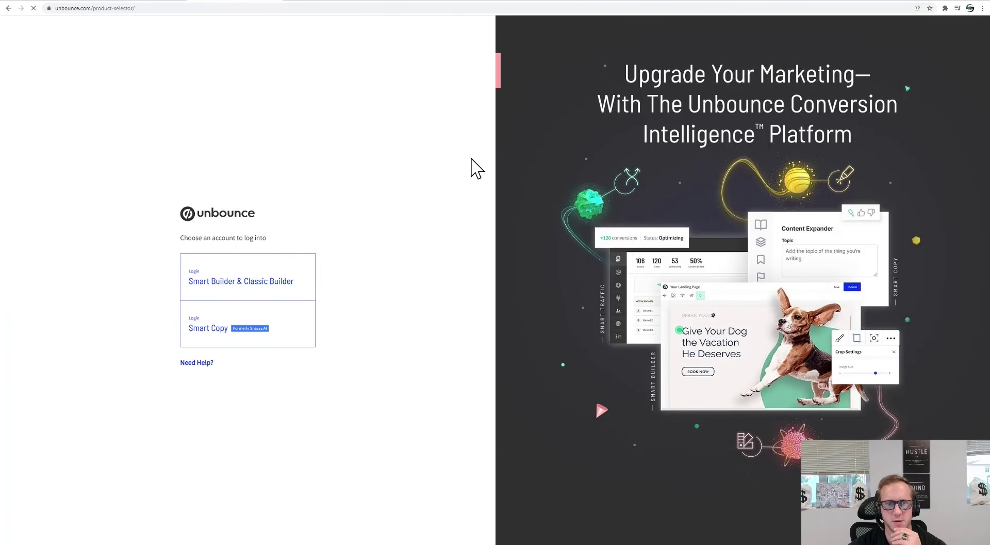
click(255, 293)
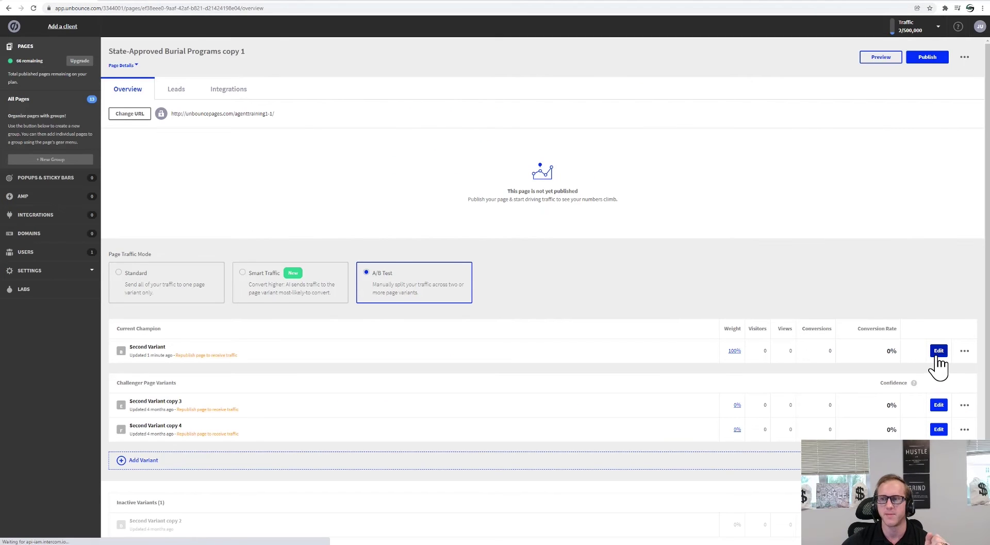
click(938, 351)
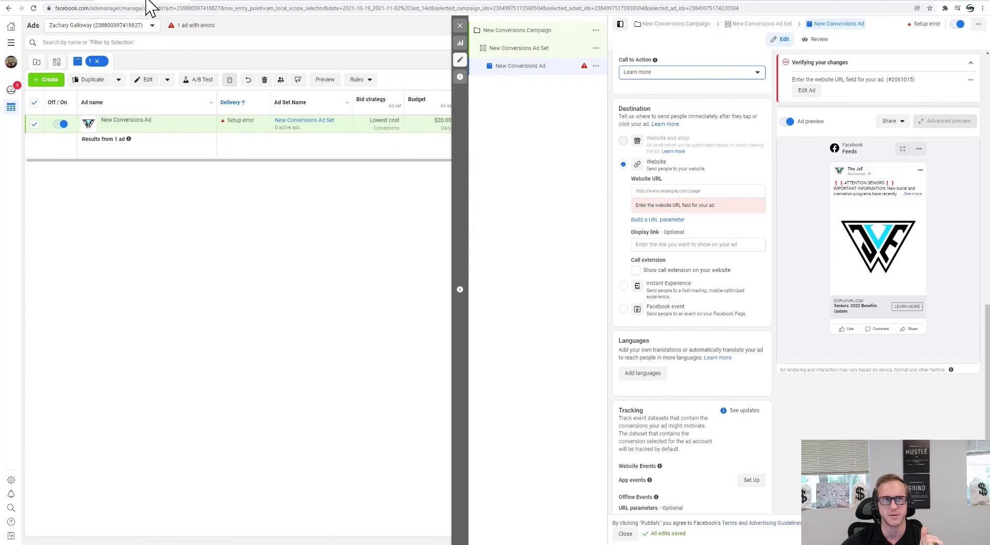
- In Ads Manager, create a Facebook pixel for the New Conversions Ad Set and copy its base code
mouse_move(664, 179)
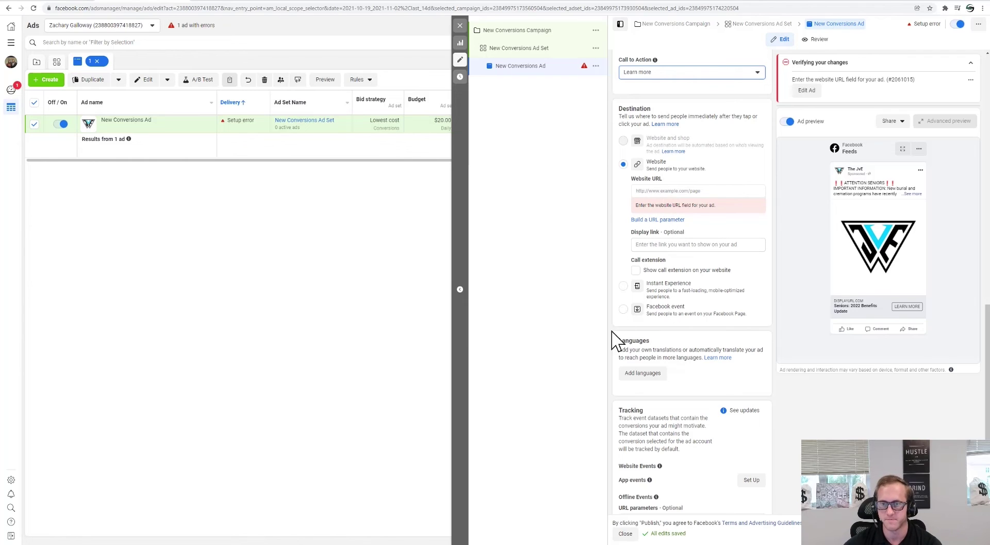
click(526, 49)
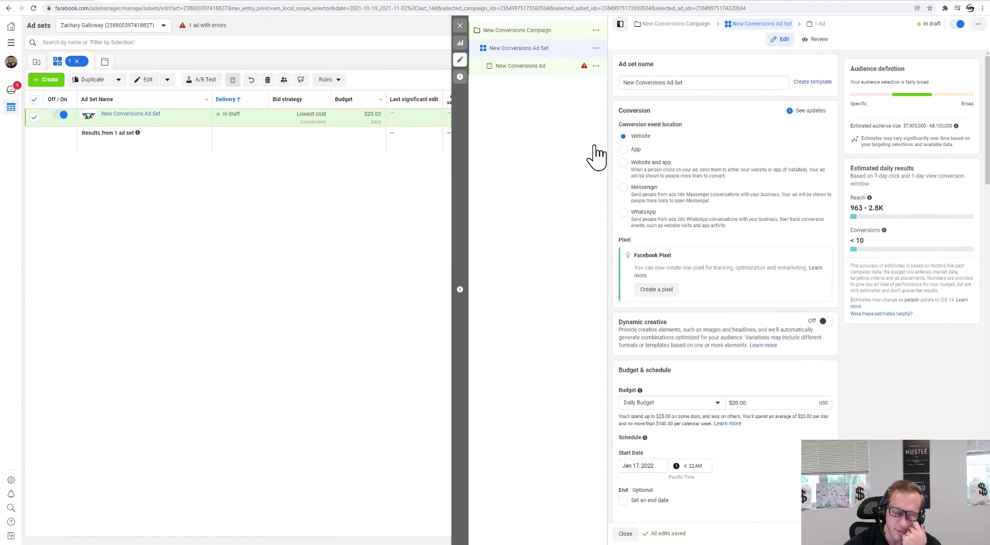
click(670, 291)
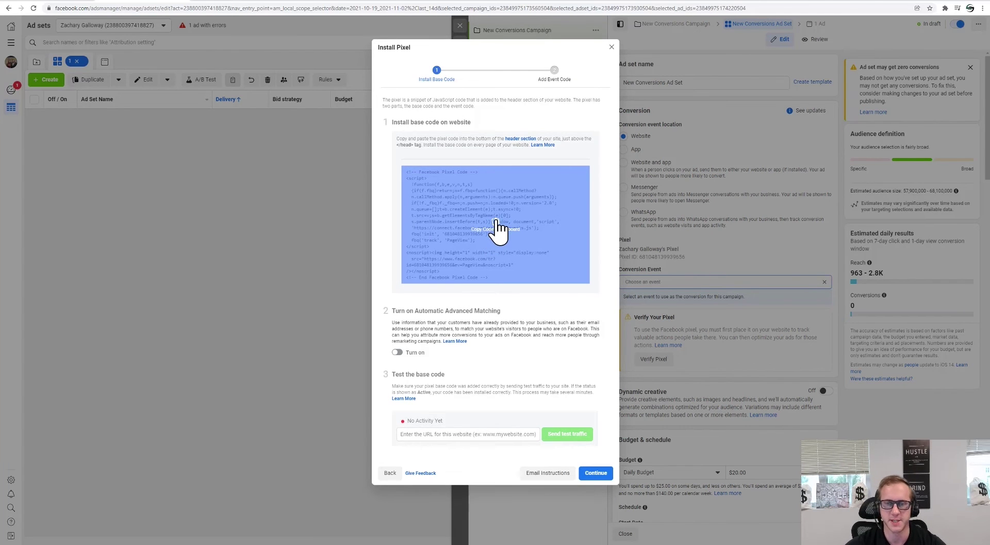
click(498, 229)
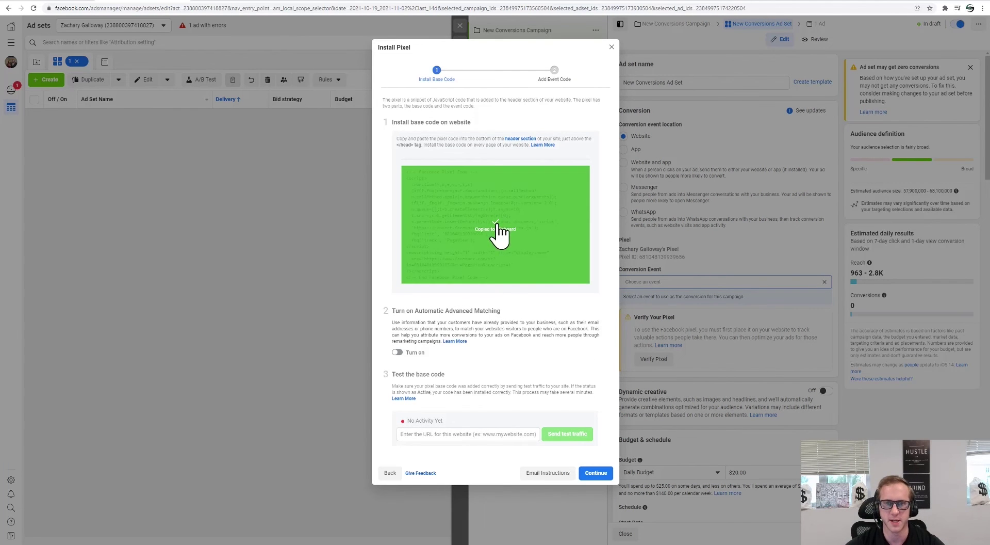
- Switch to Unbounce and replace the code in the landing page's FB Pixel script with the copied pixel base code
click(65, 4)
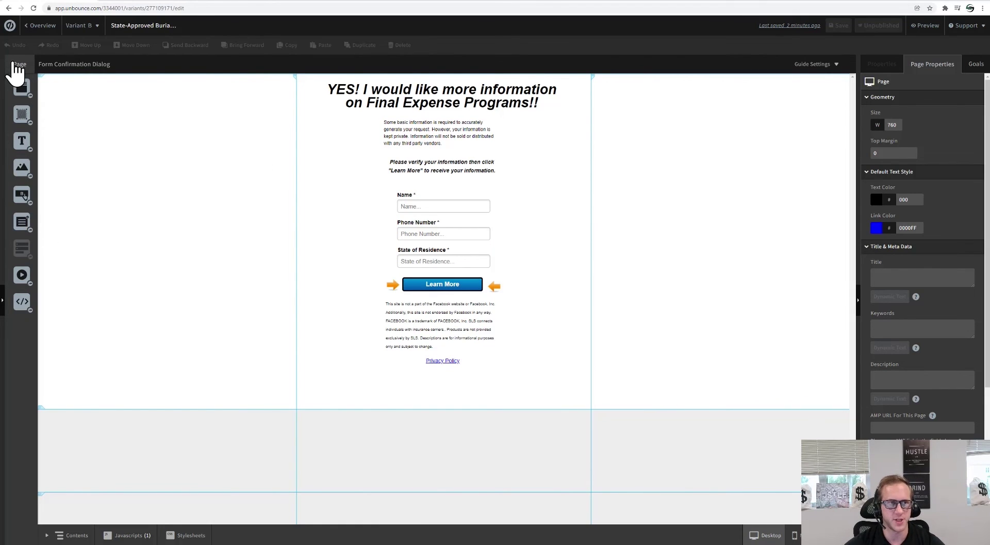
click(128, 535)
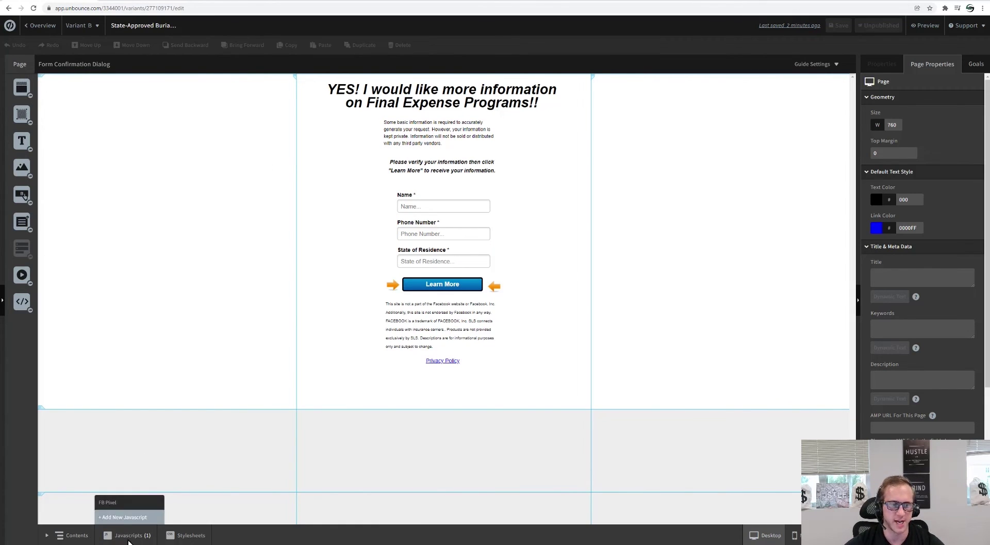
click(125, 503)
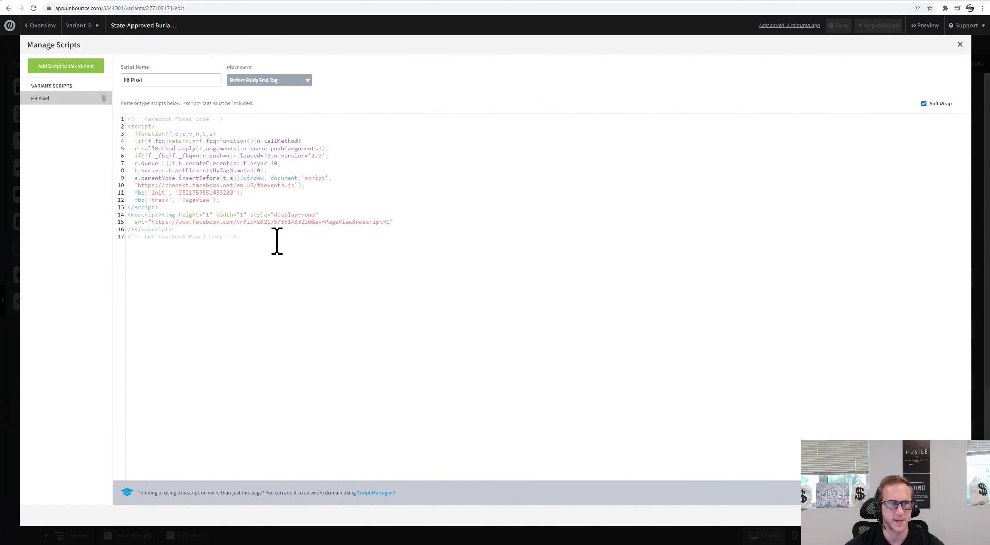
drag(243, 239, 100, 104)
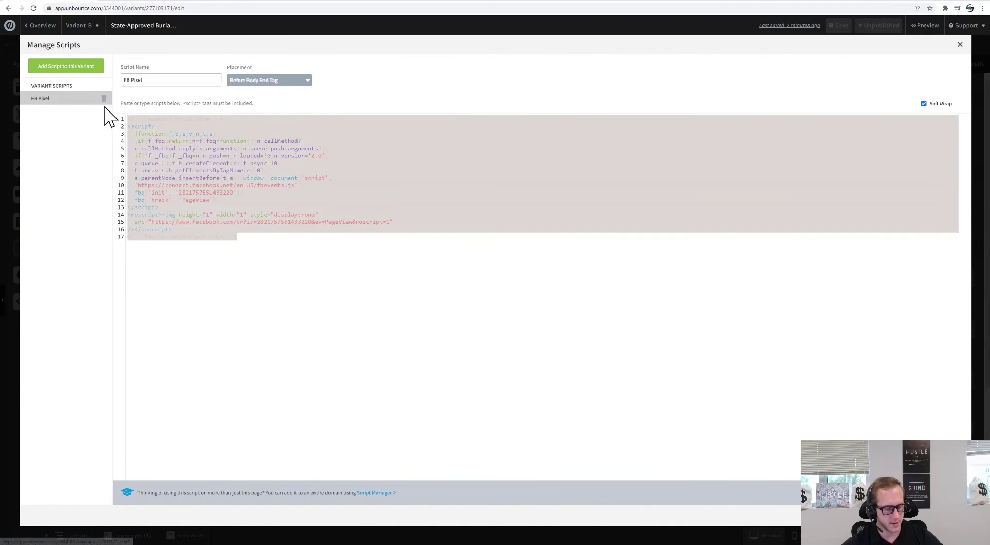
key(ctrl+v)
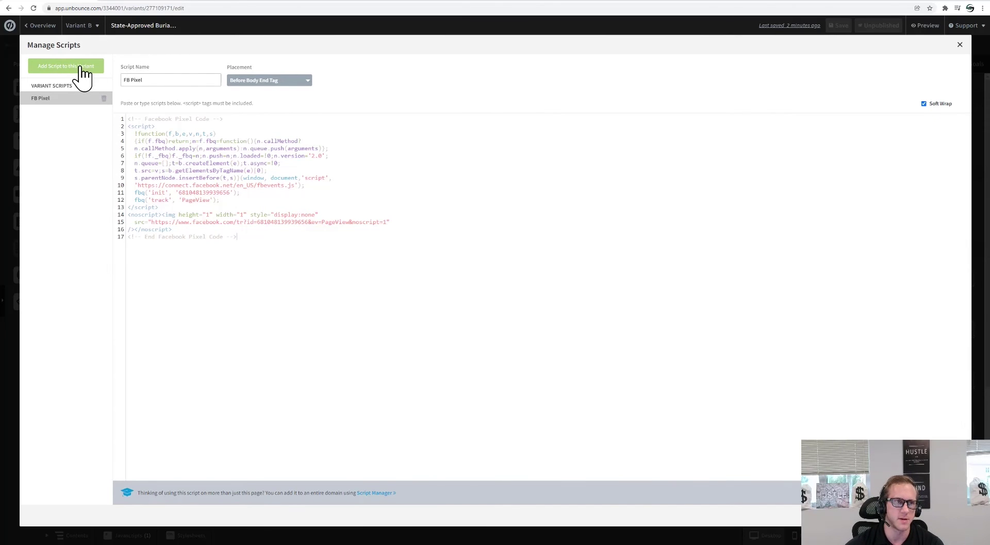
- Delete the existing pixel script and add a new one named FB PIXEL containing the copied base code, placed Before Body End Tag
click(104, 97)
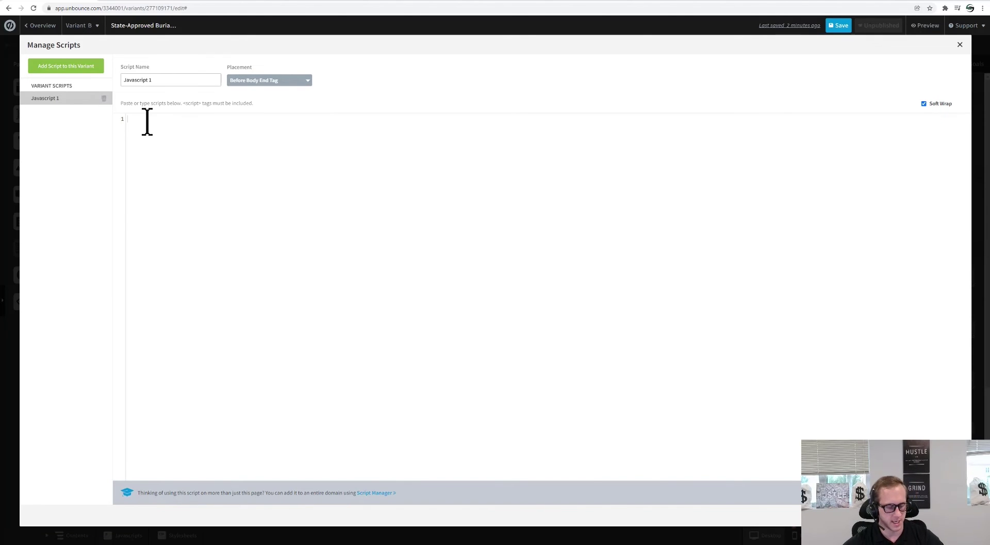
key(ctrl+v)
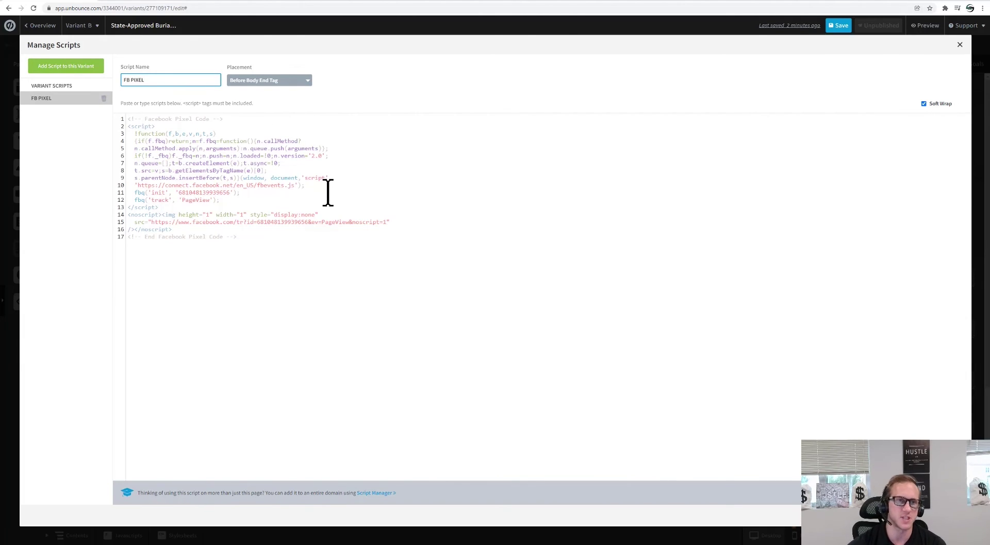
click(504, 263)
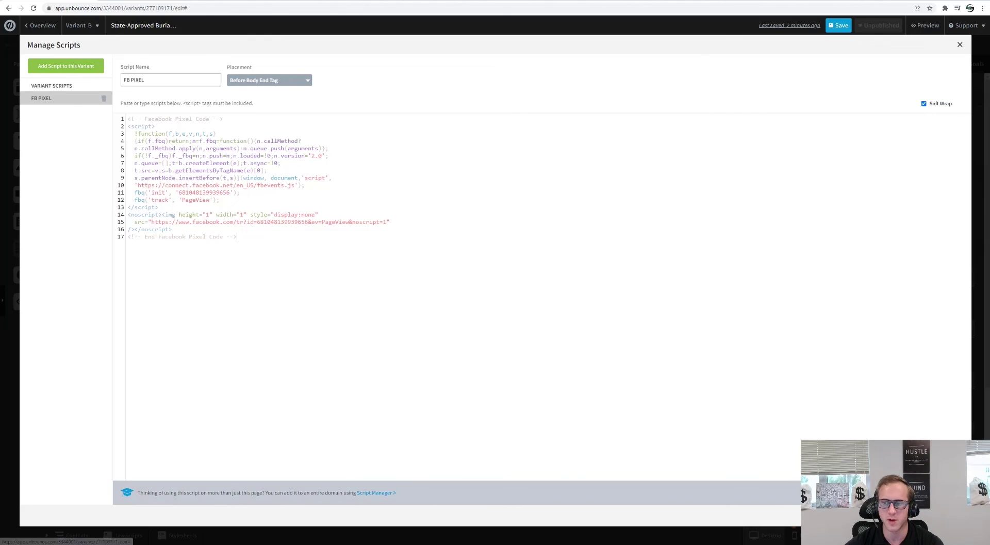
key(Escape)
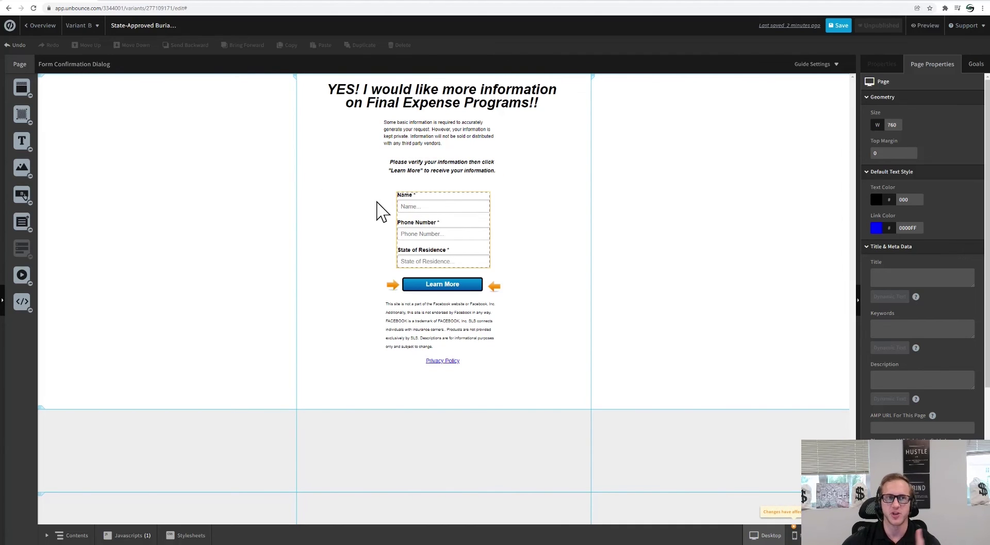
- Open the page's form confirmation dialog, then in Ads Manager continue the pixel setup to manually added event code for Financial services
click(83, 66)
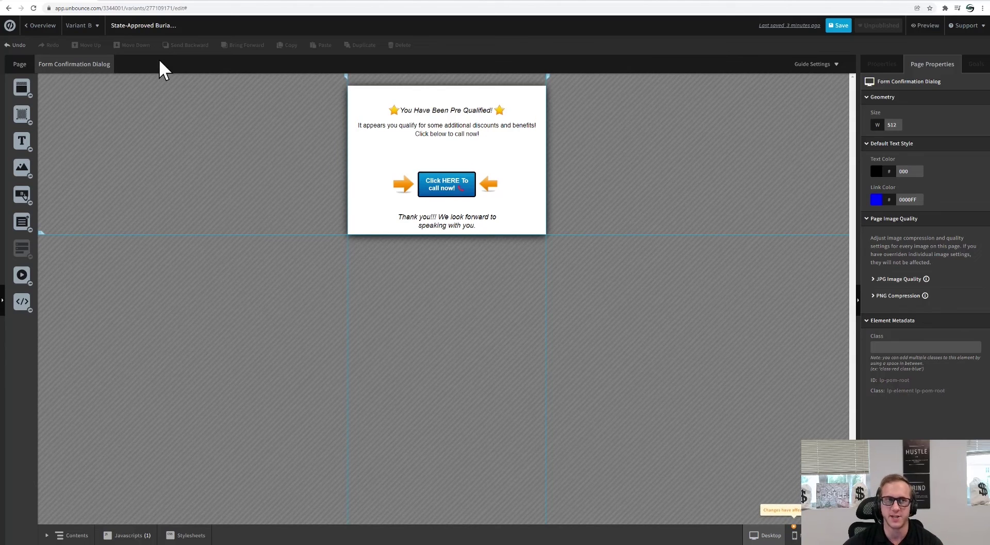
click(147, 3)
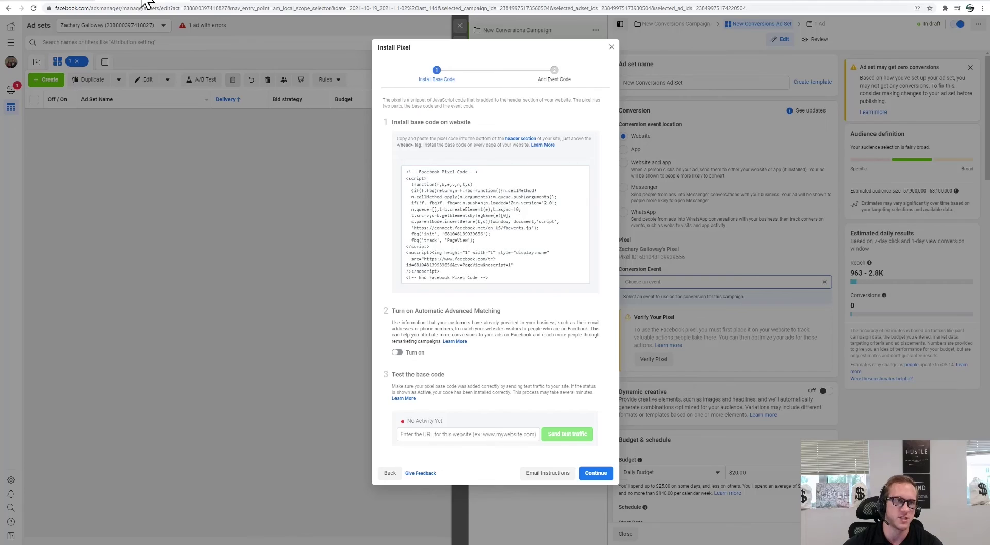
click(597, 474)
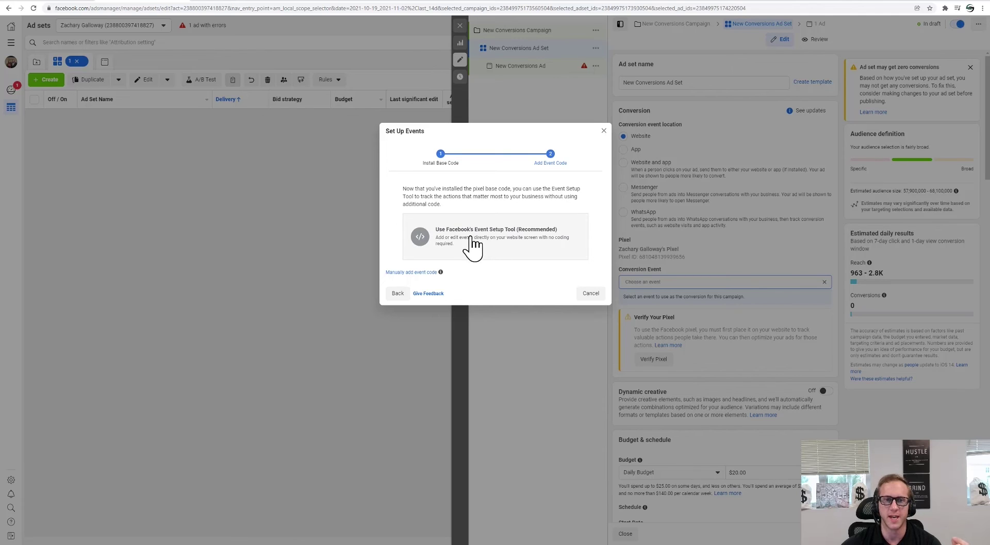
click(419, 273)
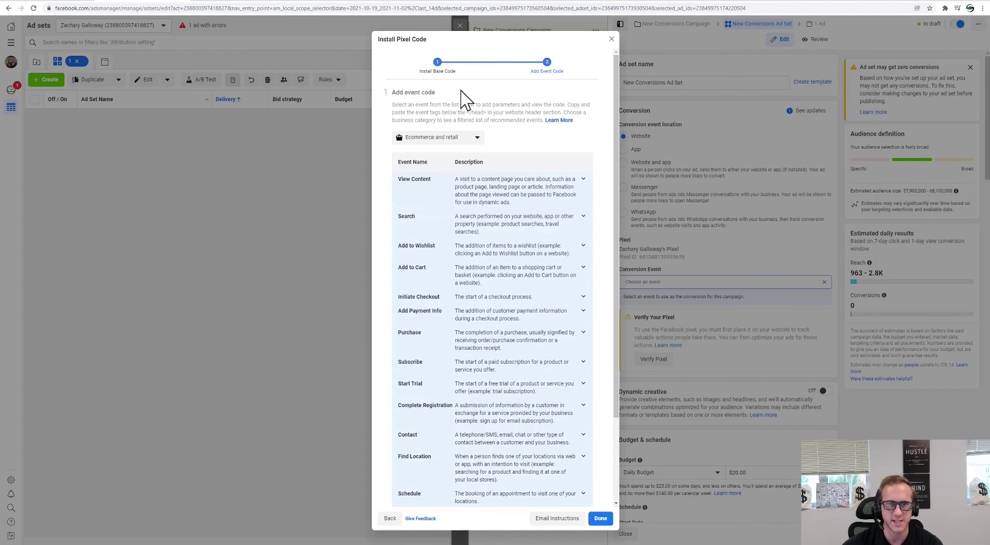
click(436, 138)
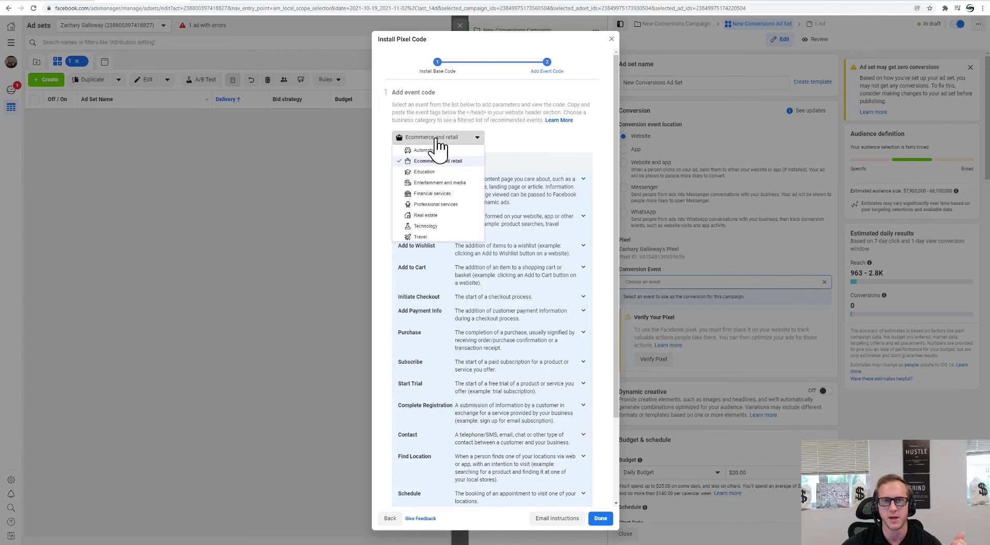
click(432, 195)
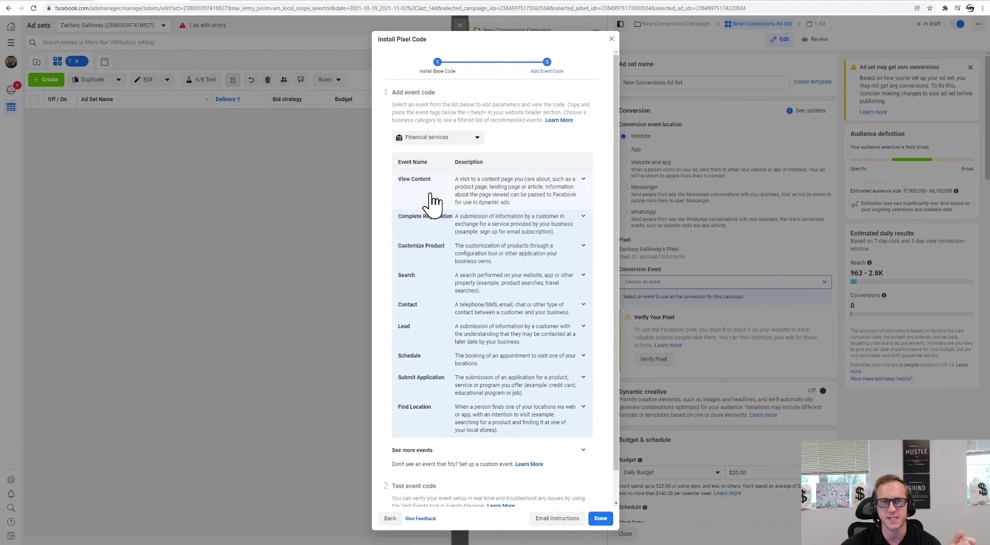
- Copy the Lead event's page-load code and return to the form confirmation dialog in Unbounce
scroll(520, 283, down, 1)
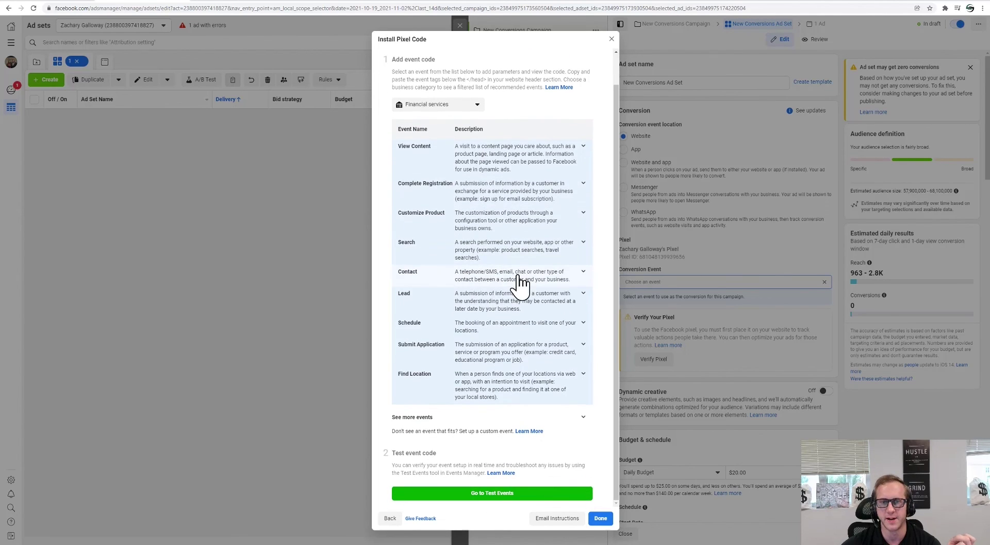
click(505, 308)
scroll(518, 314, down, 2)
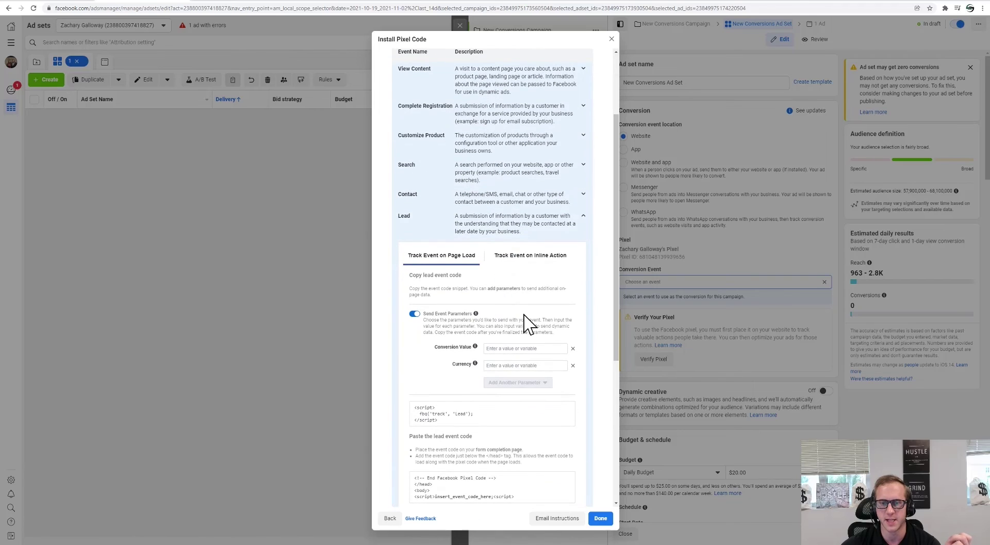
scroll(490, 310, down, 2)
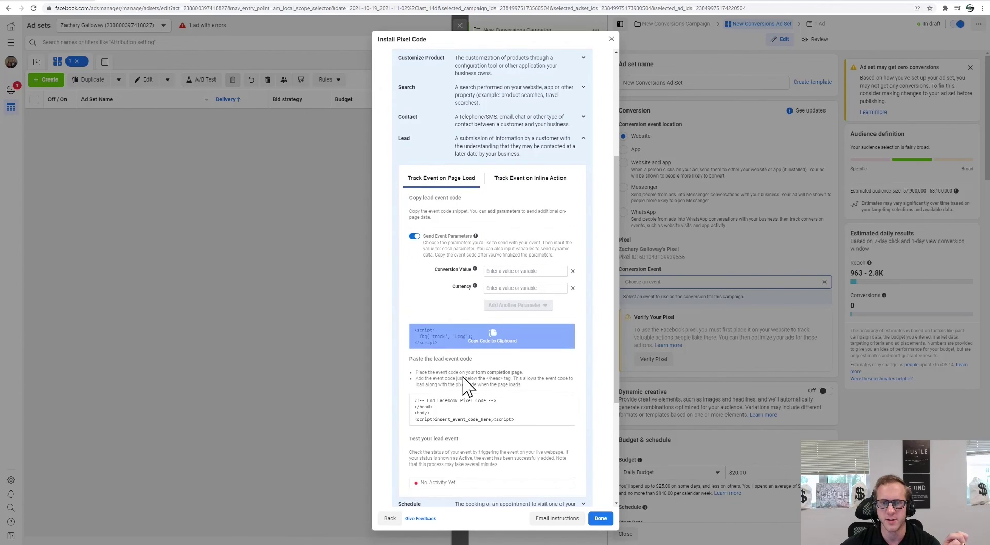
click(496, 342)
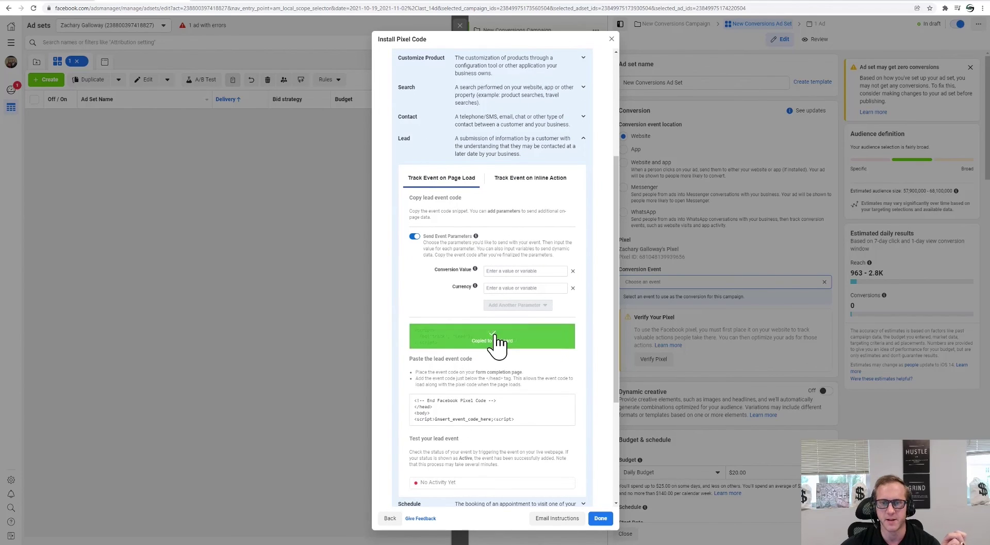
click(49, 1)
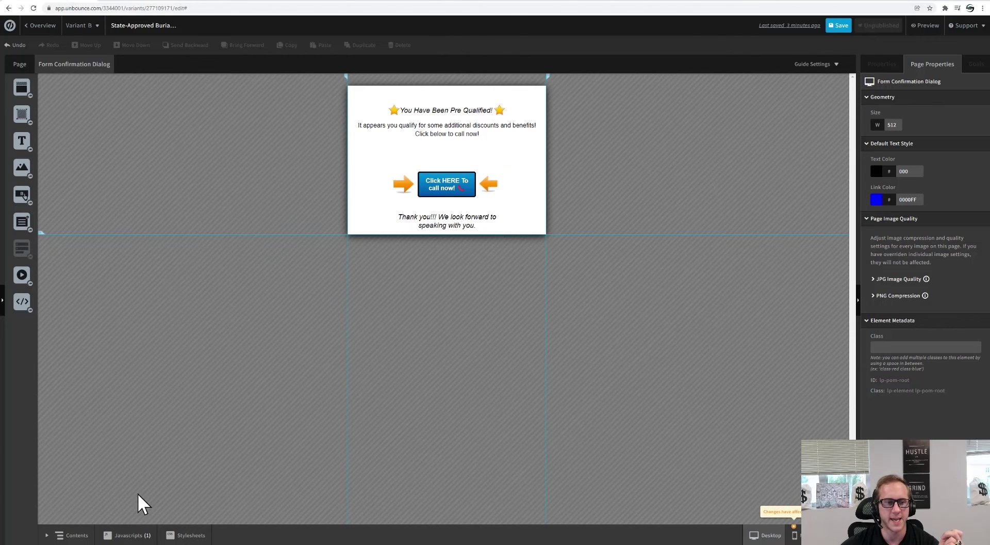
- Open the form confirmation dialog's existing script and examine the Lead event code below the pixel base code
click(129, 535)
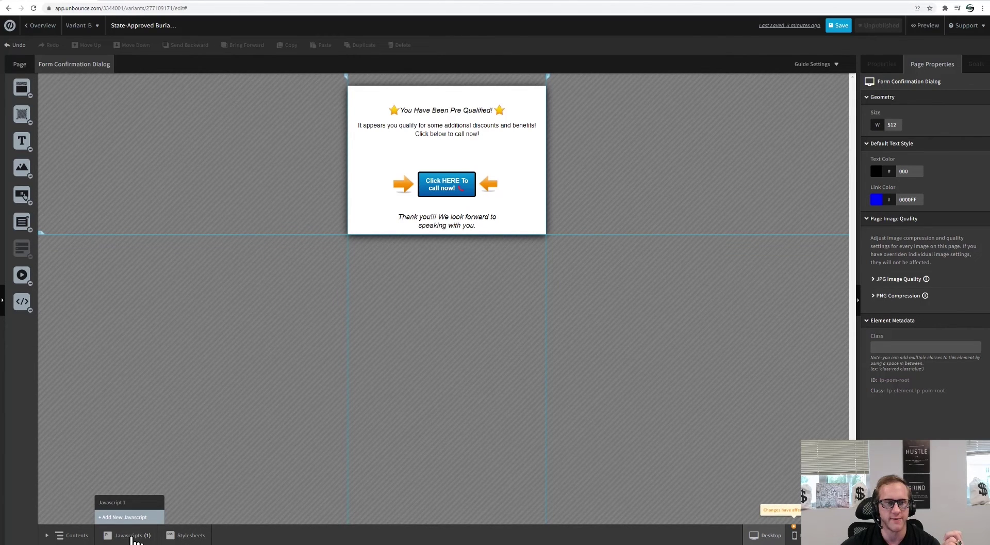
click(114, 501)
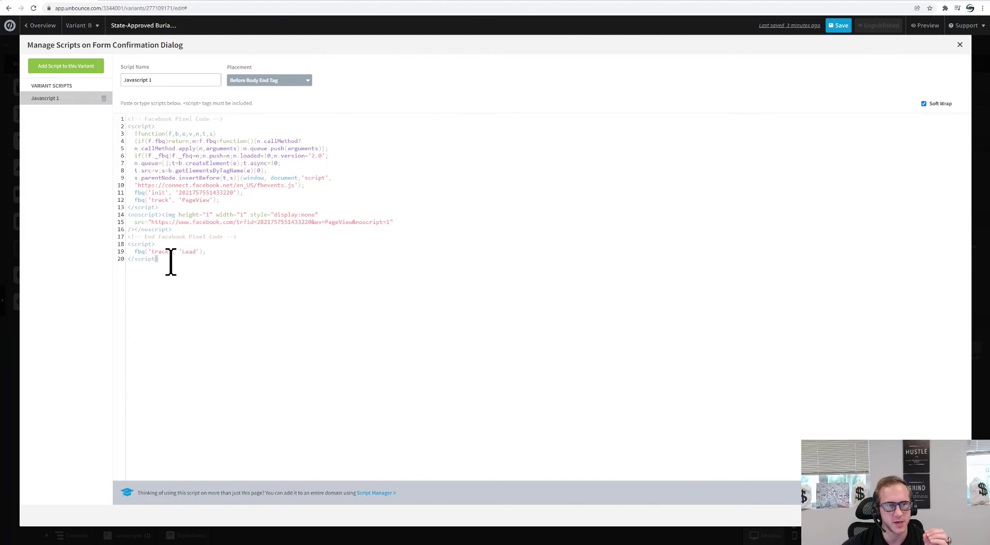
drag(166, 263, 122, 242)
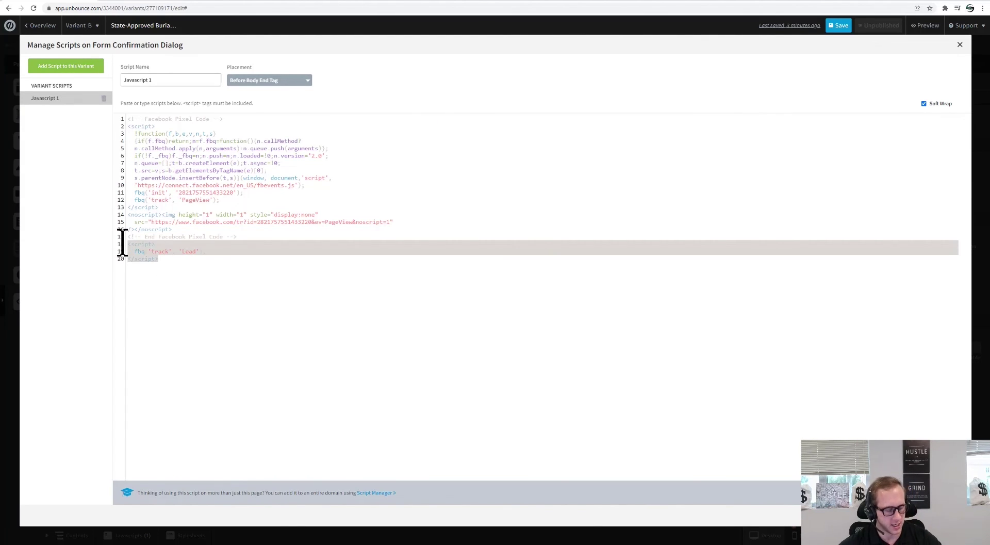
click(122, 251)
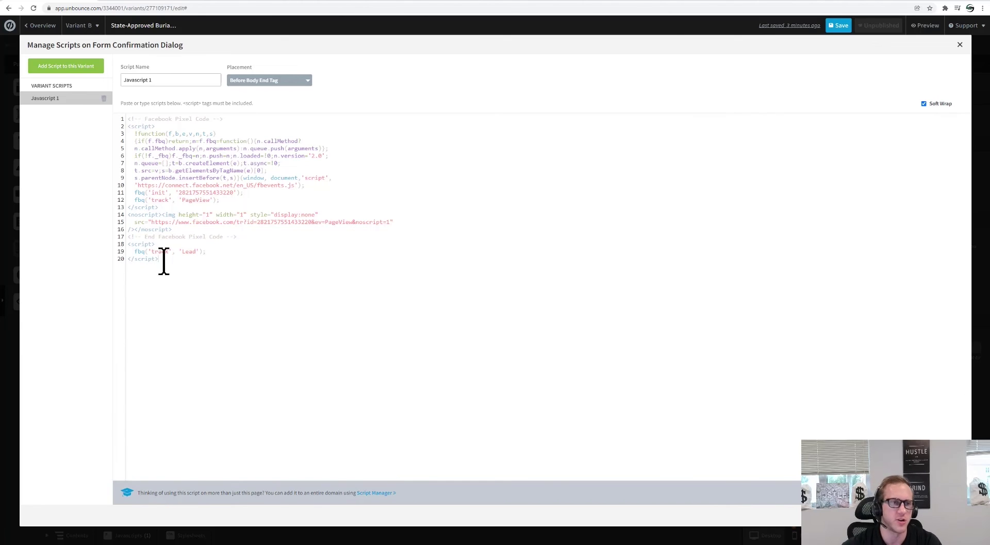
drag(163, 261, 127, 243)
click(184, 276)
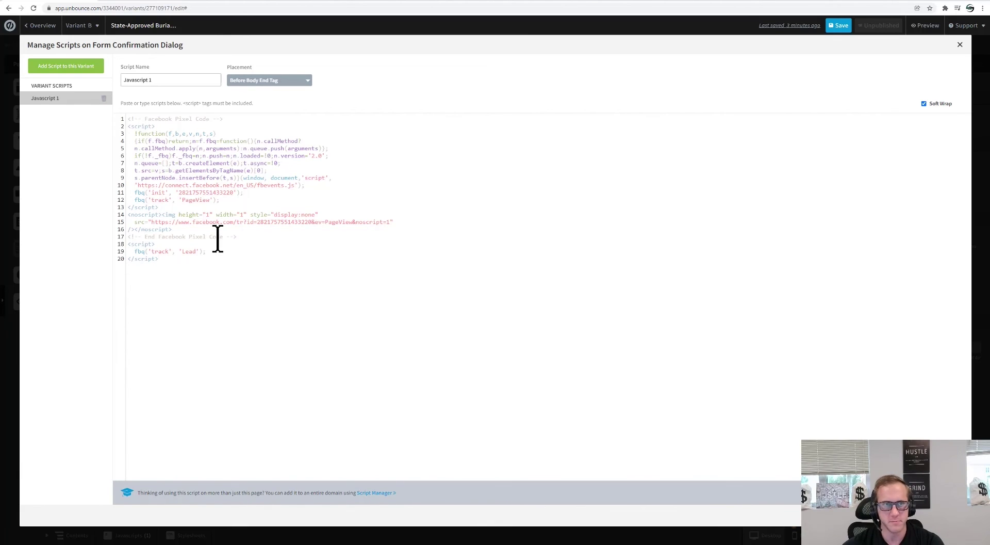
- Set the confirmation dialog script's placement to Before Body End Tag and finish editing the script
click(252, 83)
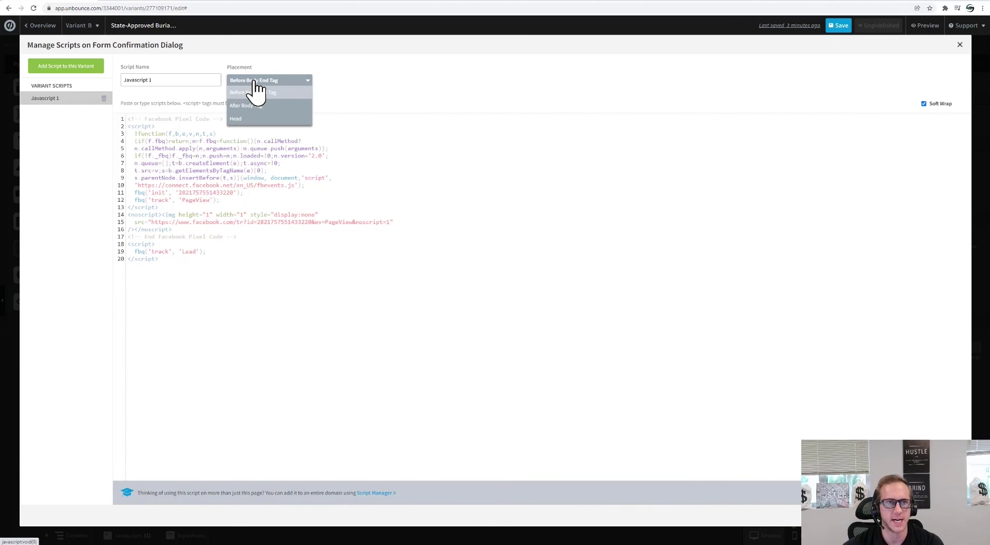
click(254, 88)
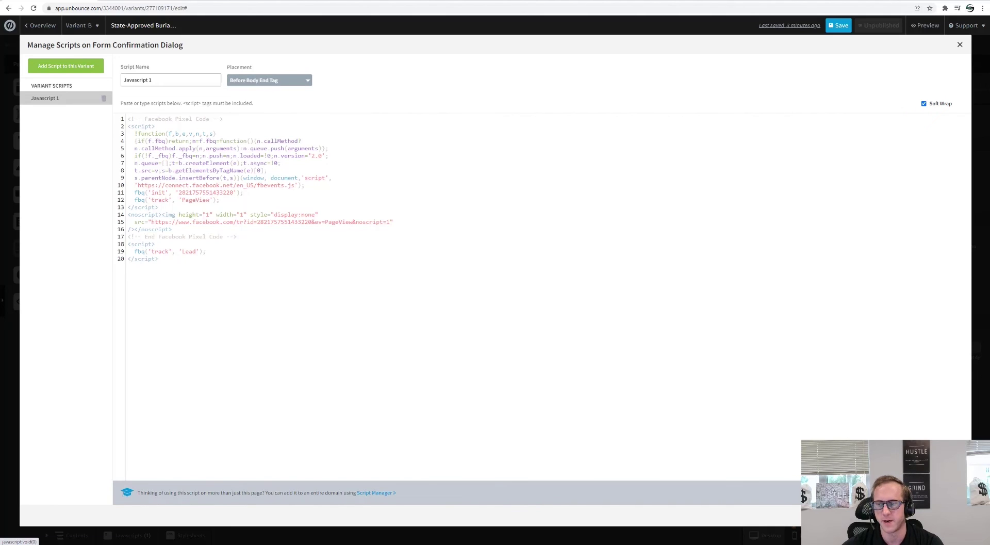
click(938, 515)
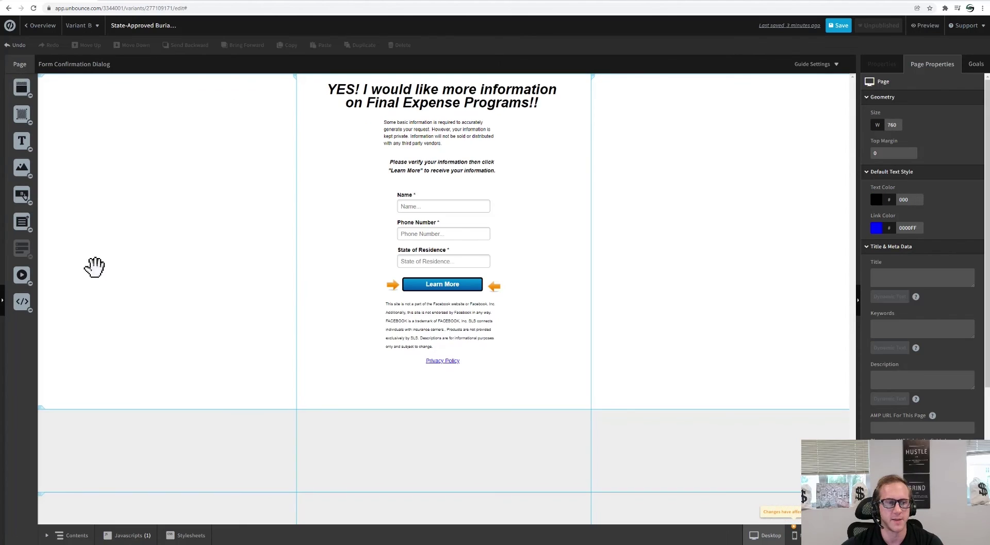
- On the main page, open the FB PIXEL script to check its base code and placement, then close the script manager
click(111, 535)
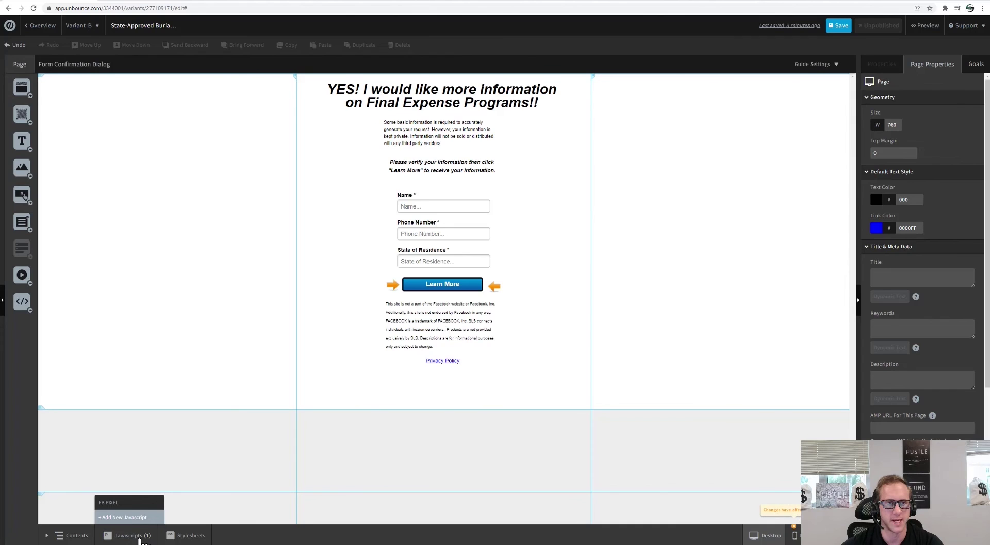
click(111, 502)
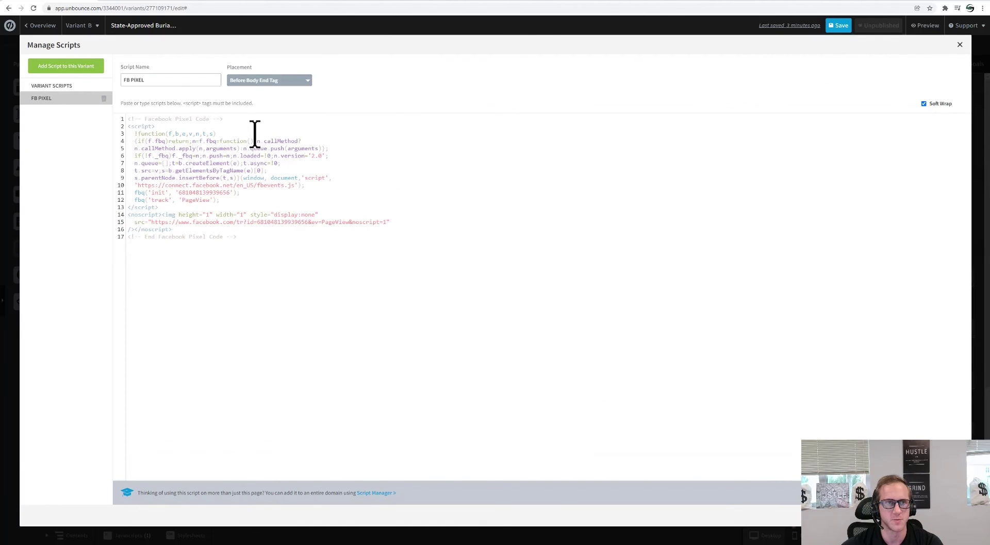
click(960, 44)
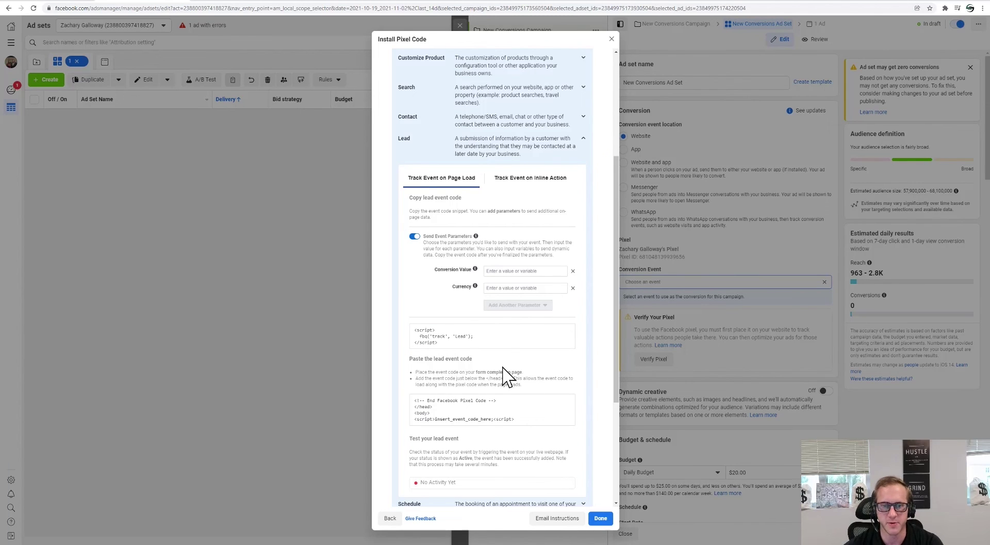
- Switch to Ads Manager, finish the pixel code installation and choose Lead as the ad set's conversion event
scroll(516, 392, down, 2)
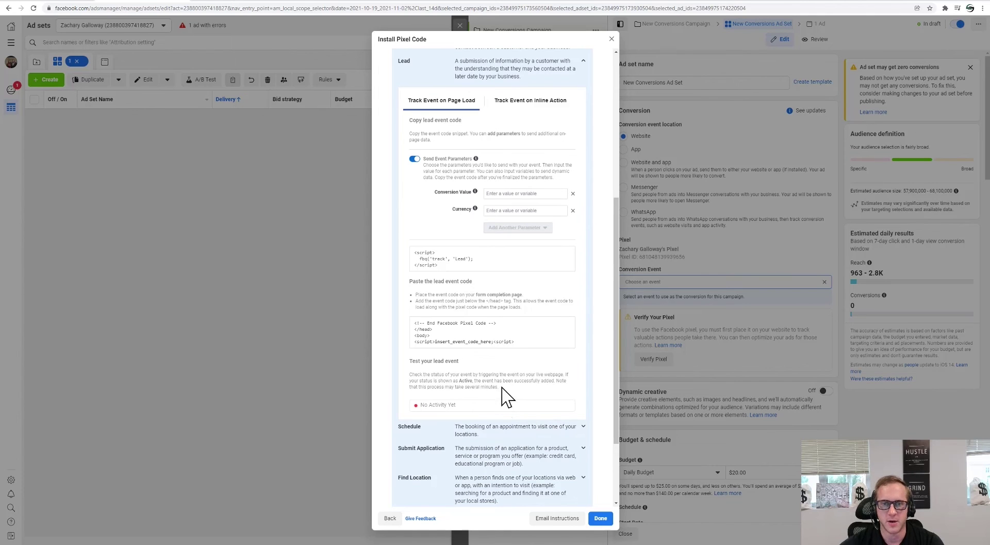
click(600, 518)
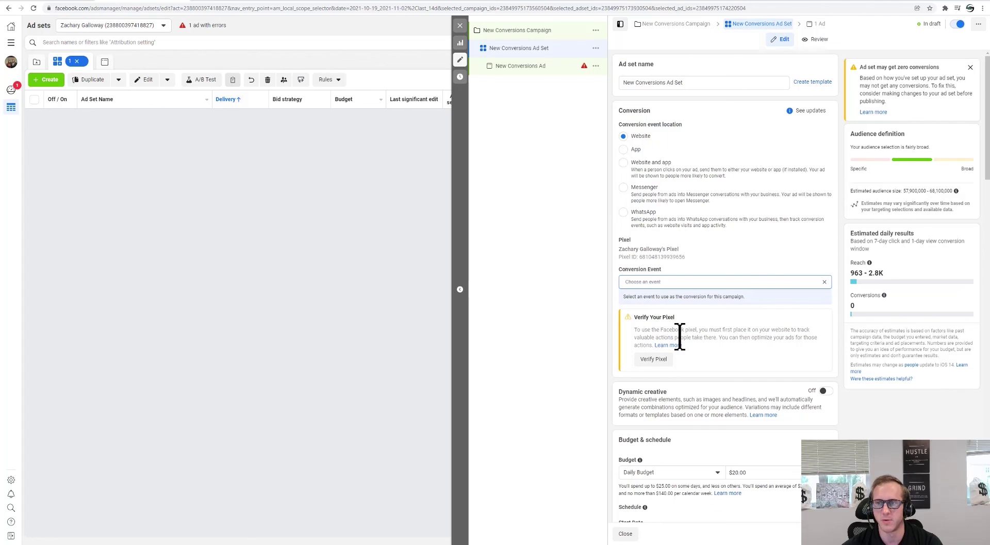
click(679, 281)
scroll(667, 377, down, 2)
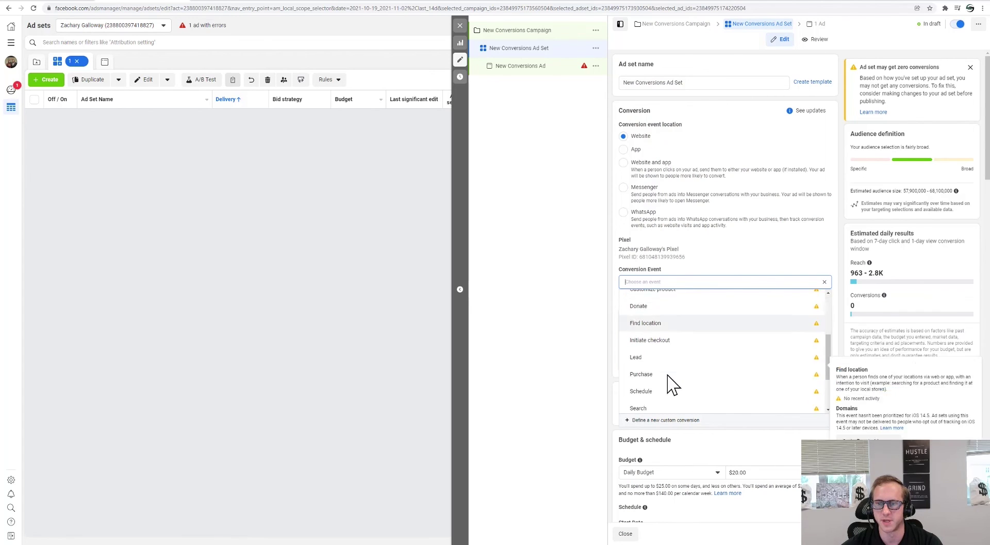
click(654, 348)
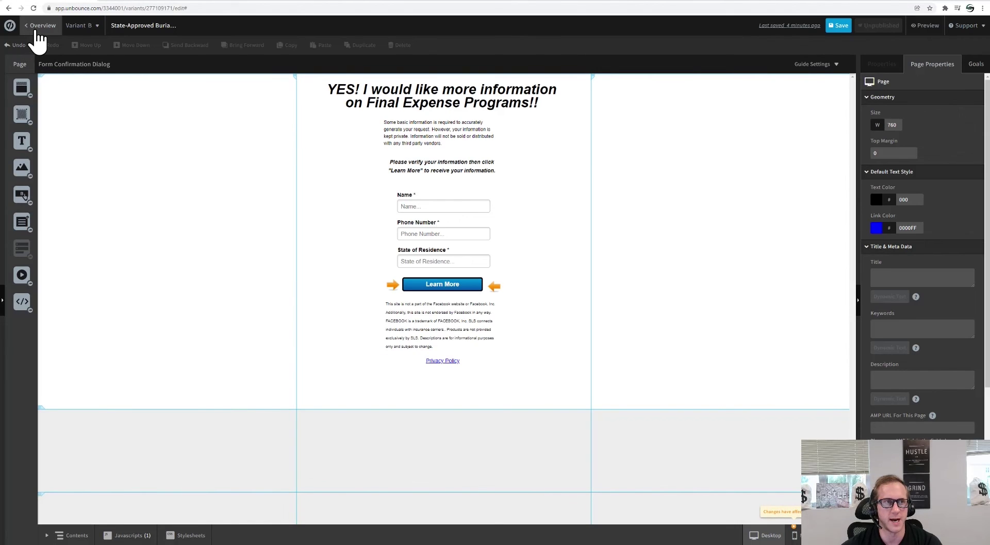
- Switch to Unbounce, save the landing page variant and return to the page overview
click(37, 29)
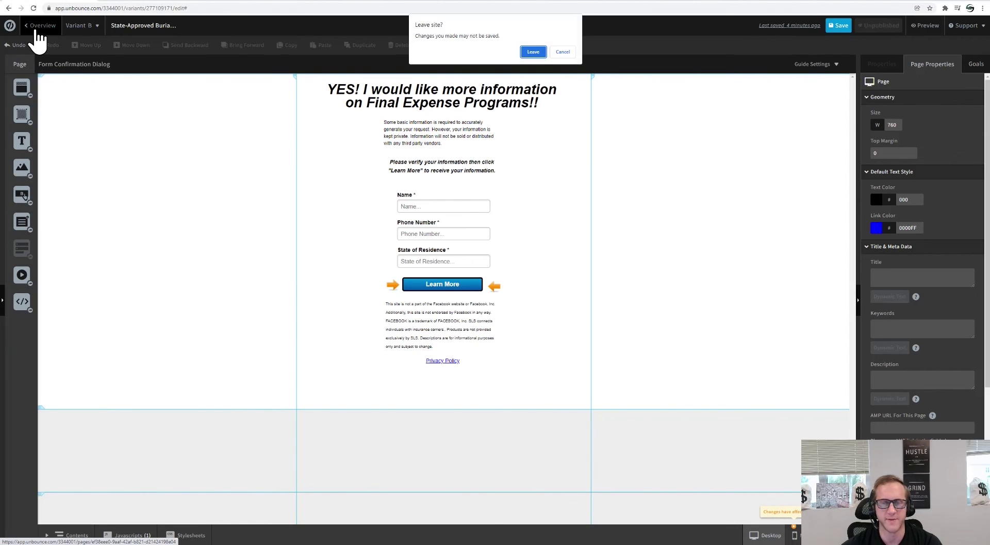
click(563, 52)
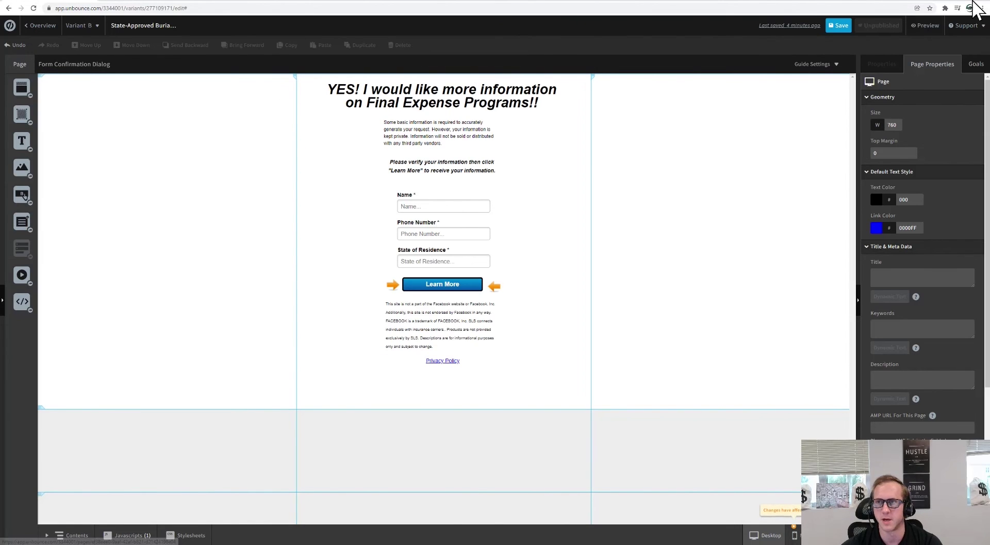
click(832, 29)
click(52, 30)
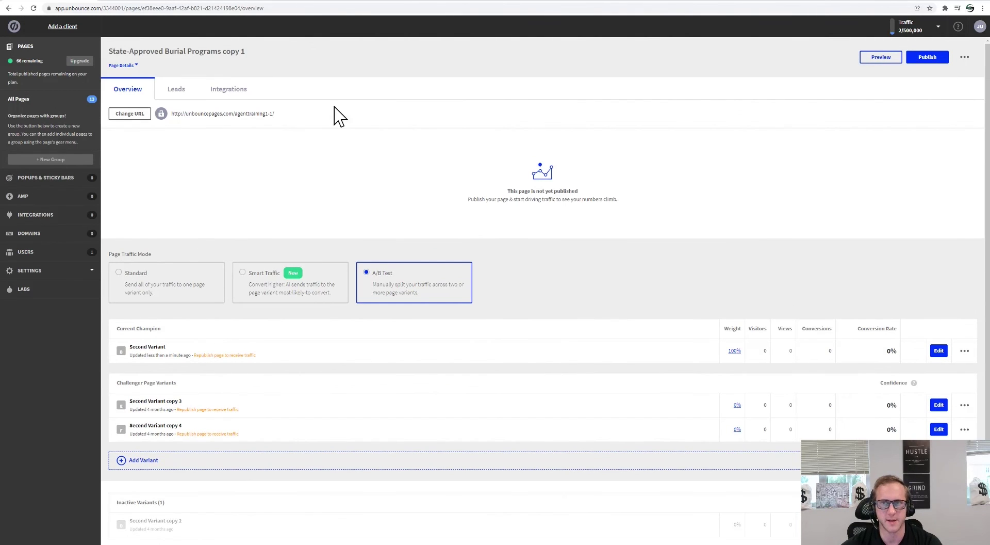
- Copy the landing page's web address from the page overview
click(132, 114)
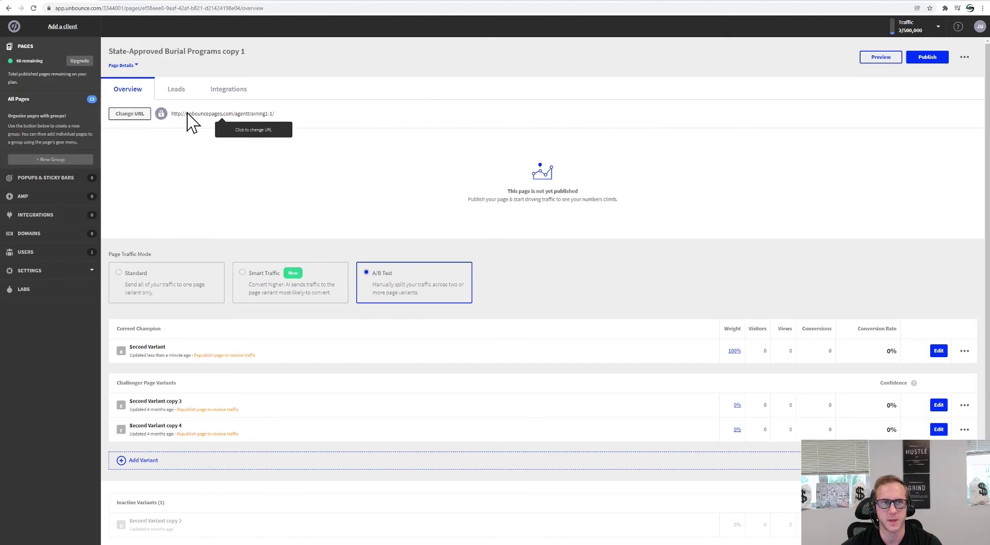
click(575, 350)
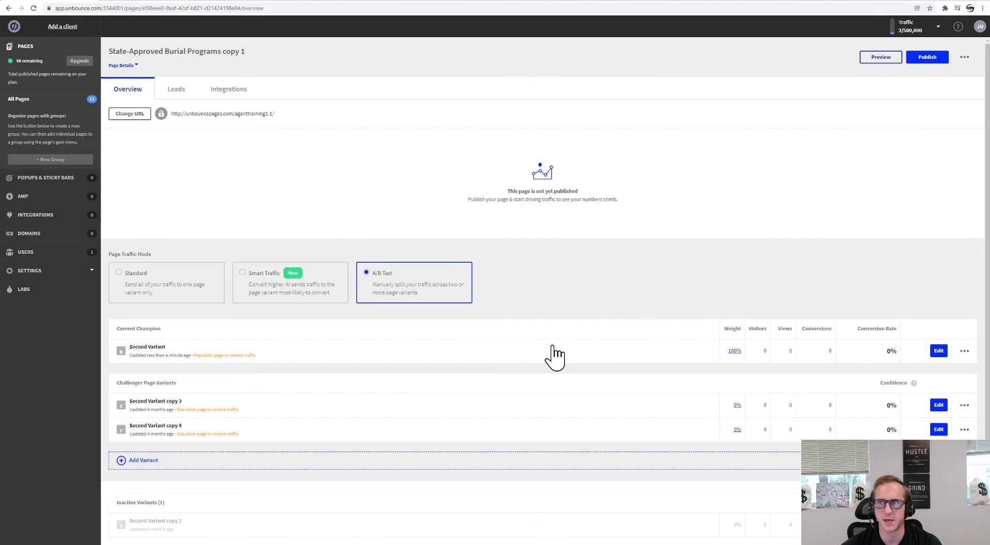
drag(281, 114, 173, 114)
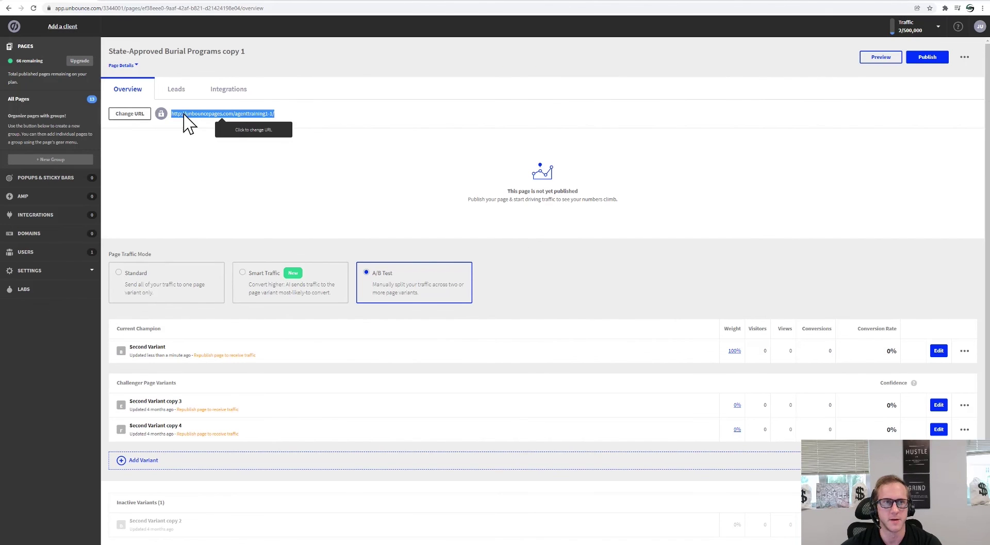
right_click(184, 116)
click(207, 122)
click(155, 2)
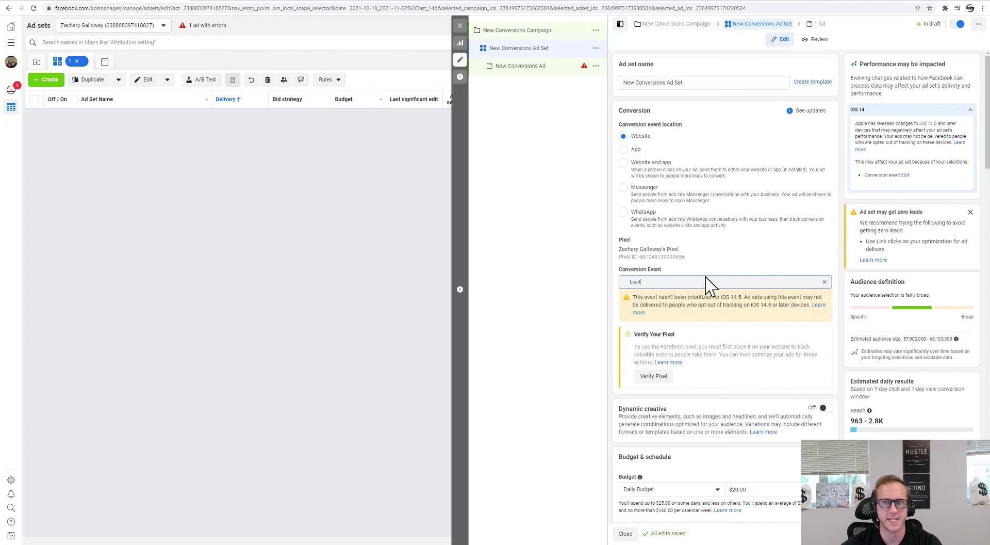
scroll(679, 356, down, 3)
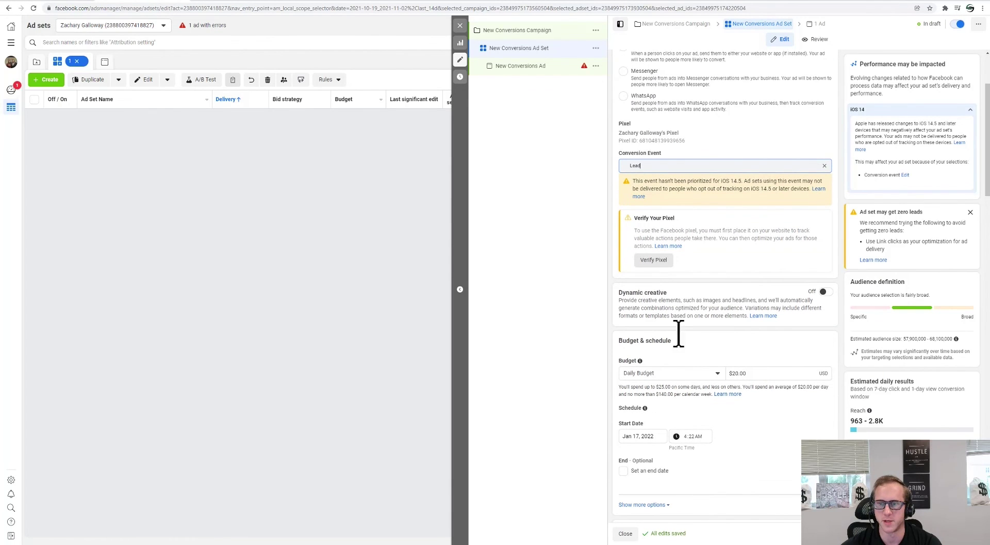
click(498, 71)
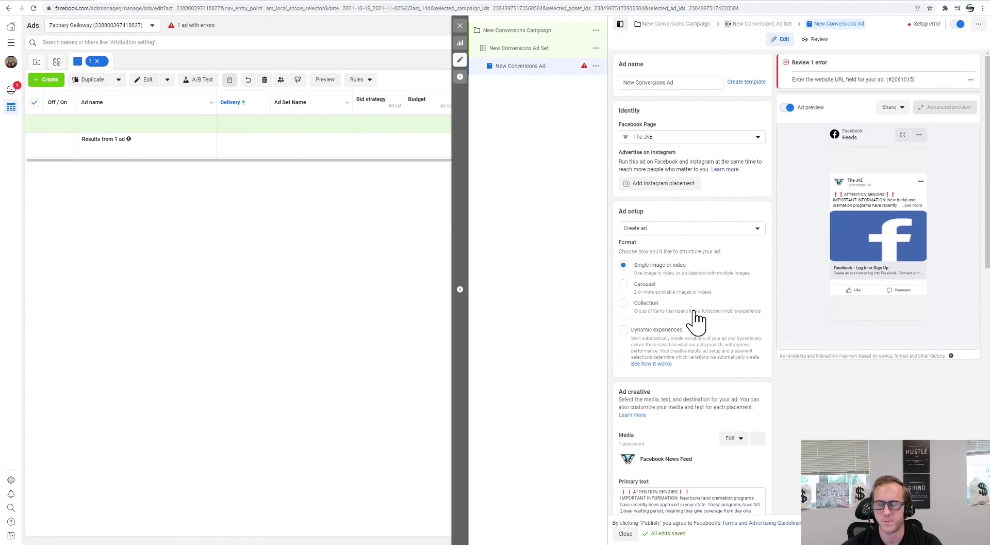
scroll(677, 327, down, 10)
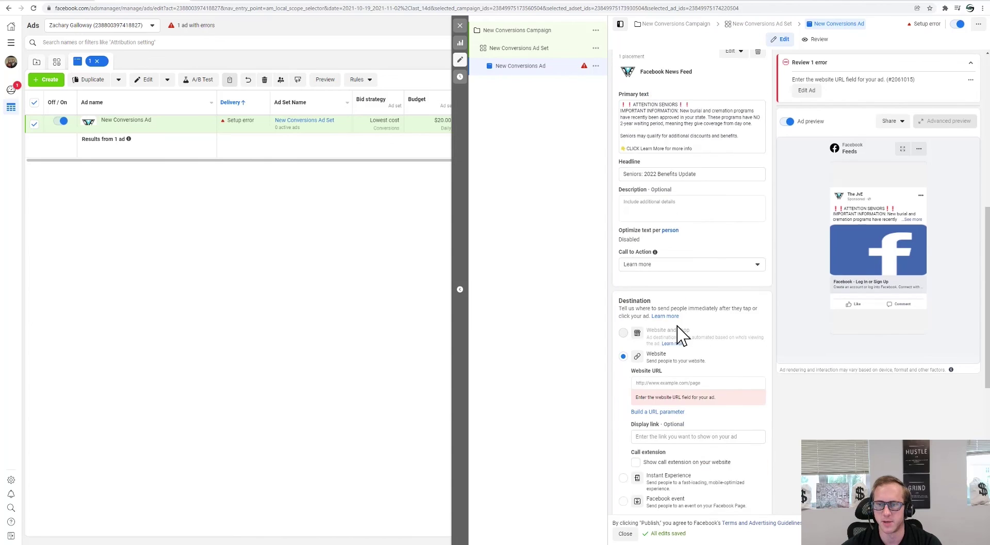
click(649, 267)
right_click(651, 268)
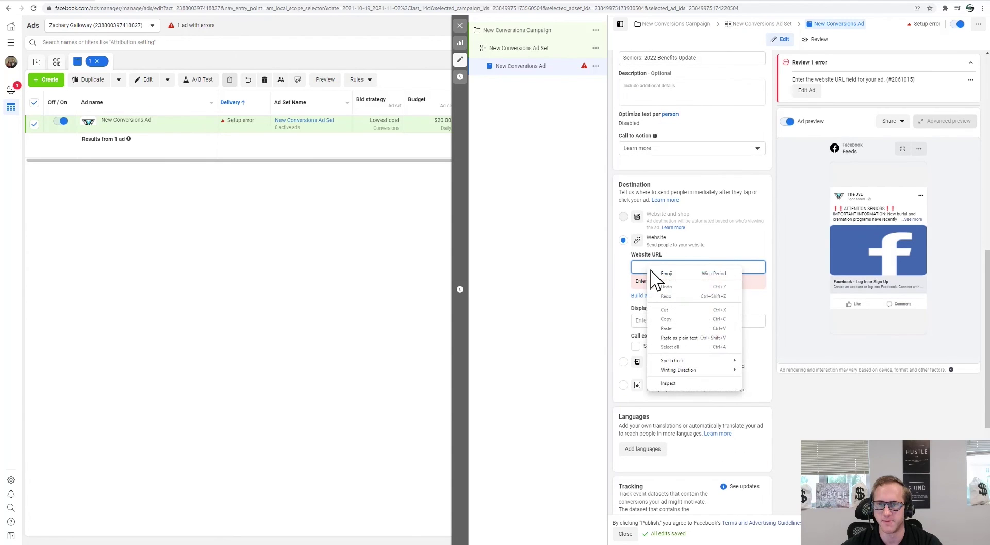
click(677, 329)
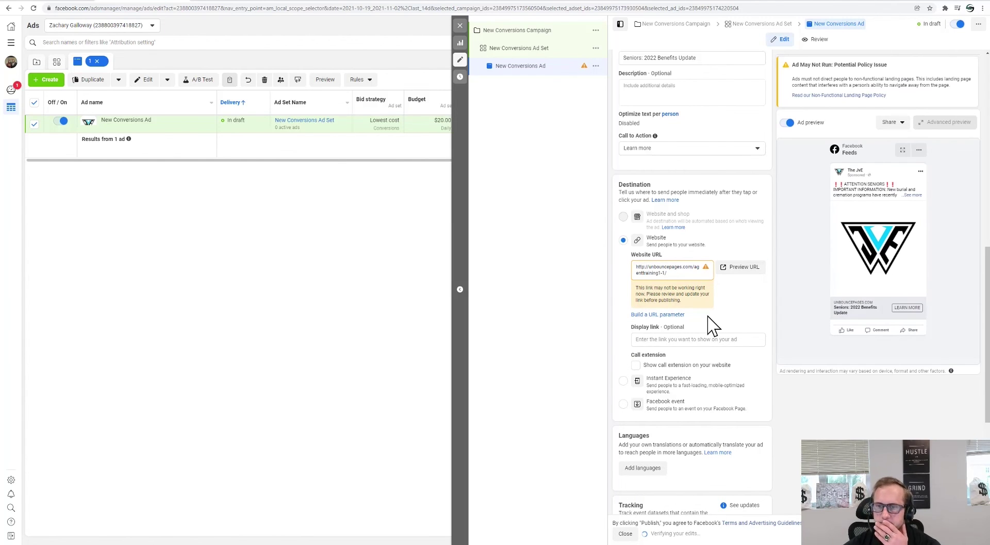
- Switch to Unbounce and publish the State-Approved Burial Programs copy 1 page
key(ctrl+Tab)
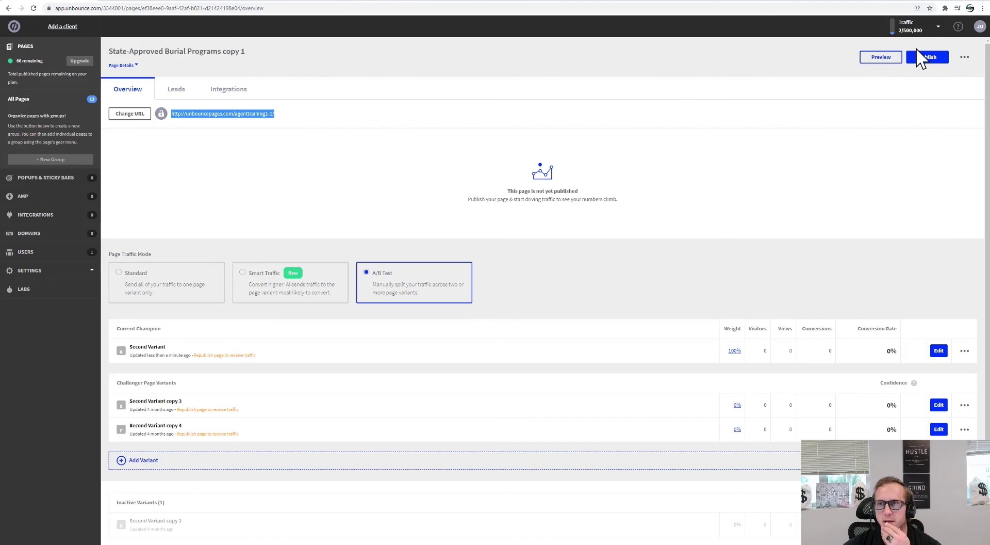
click(921, 58)
click(582, 371)
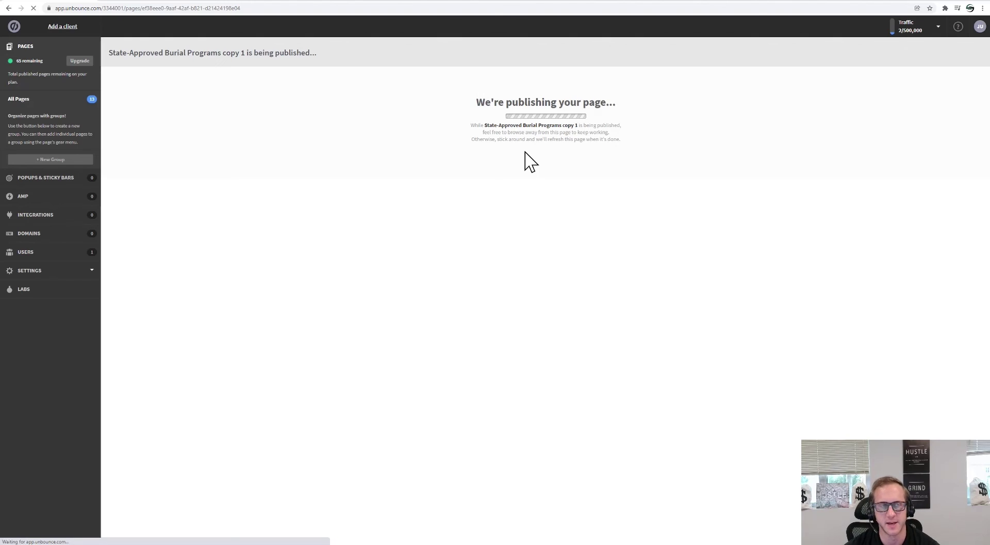
- Switch to Ads Manager, preview the ad's website URL and return to the ad editor
click(144, 1)
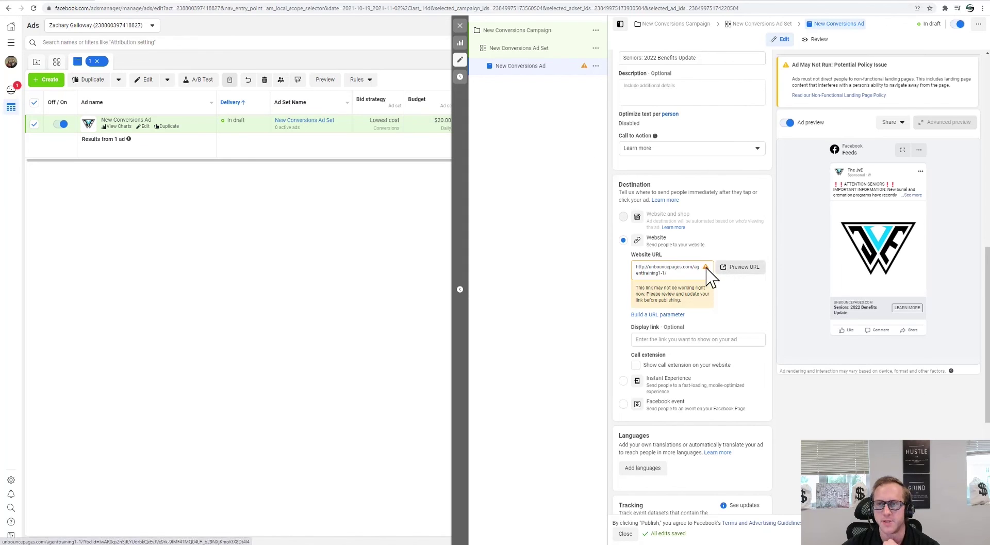
click(743, 269)
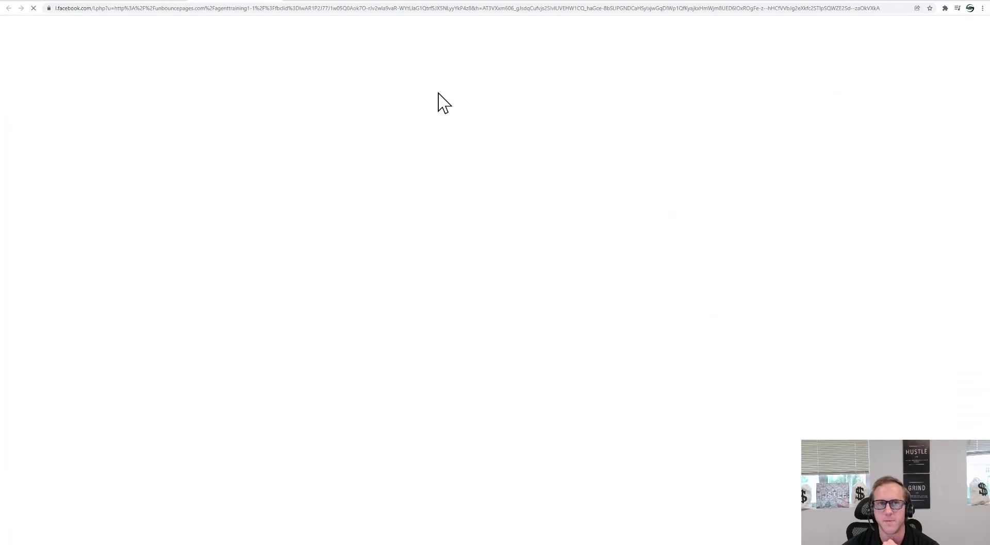
click(278, 3)
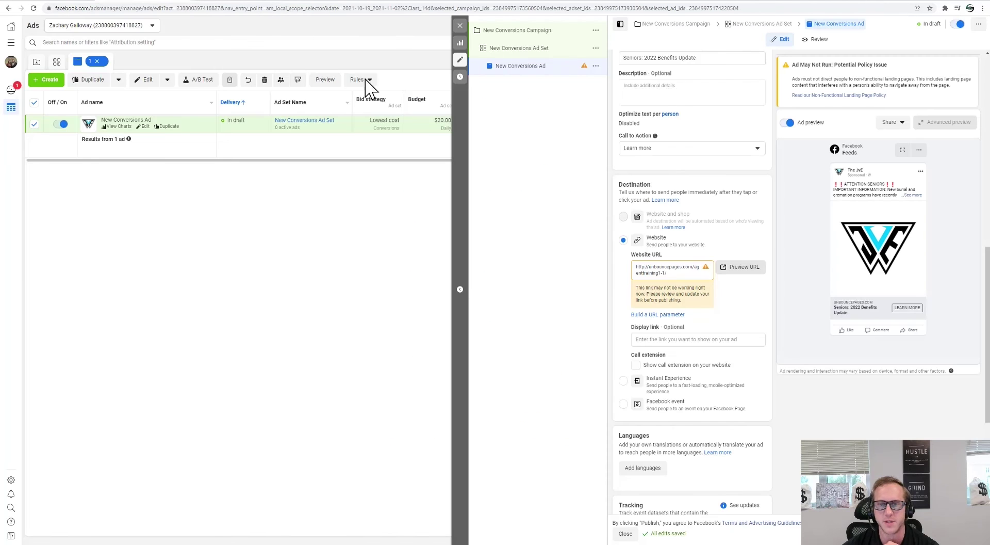
- Reload the ad editor and recheck the ad's website URL and tracking settings
click(31, 8)
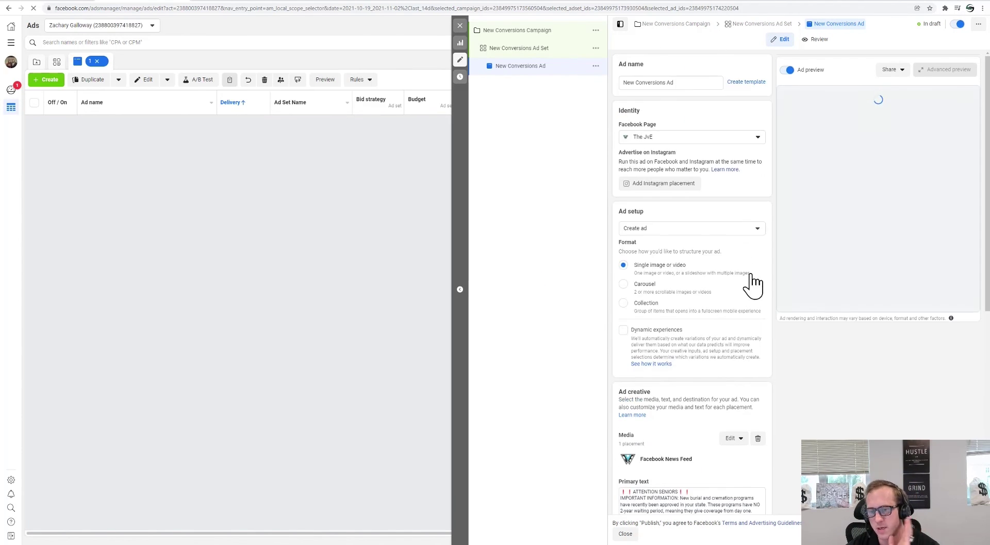
scroll(754, 294, down, 4)
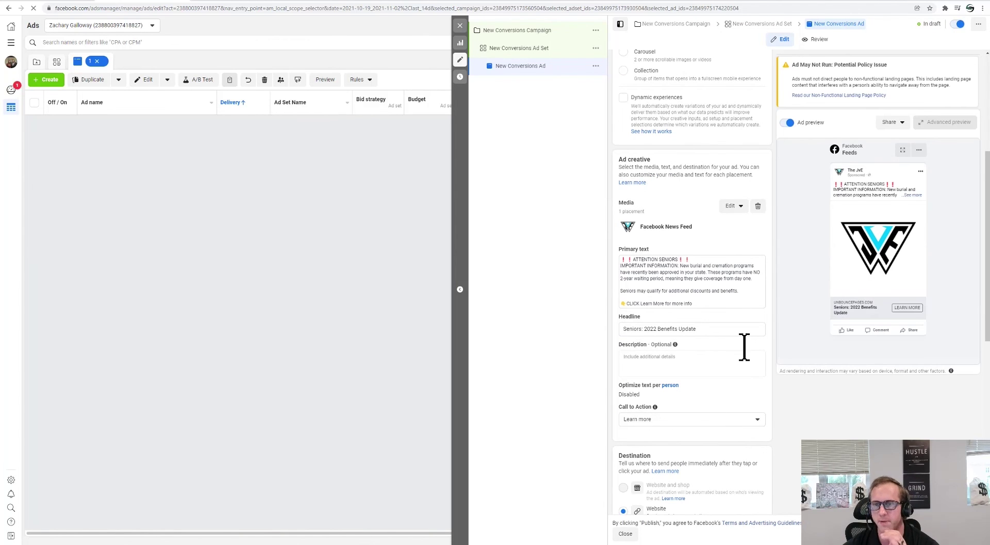
scroll(743, 351, up, 1)
scroll(746, 363, down, 10)
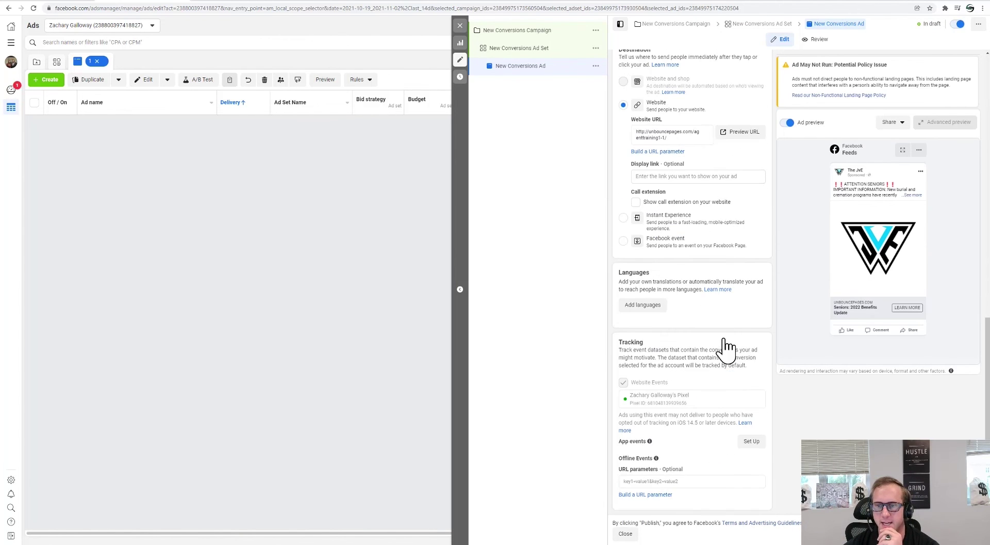
- Review the destination of New Conversions Ad and the conversion, budget and schedule settings of New Conversions Ad Set
scroll(722, 350, up, 2)
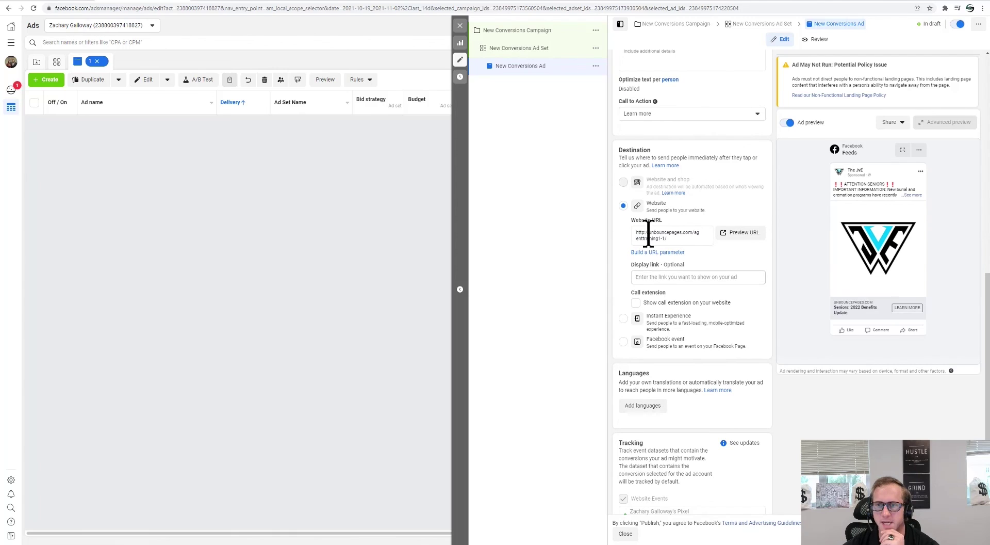
scroll(668, 230, up, 1)
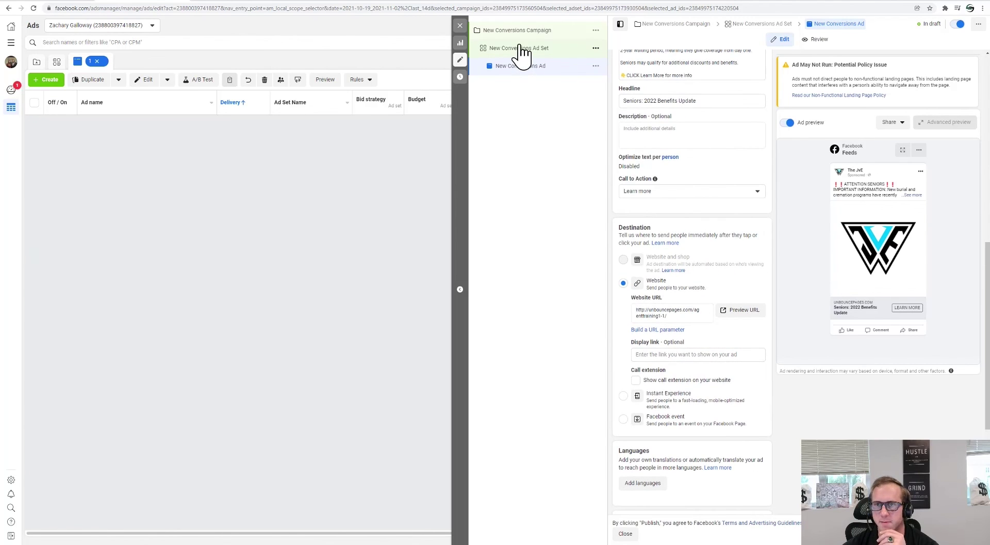
click(520, 49)
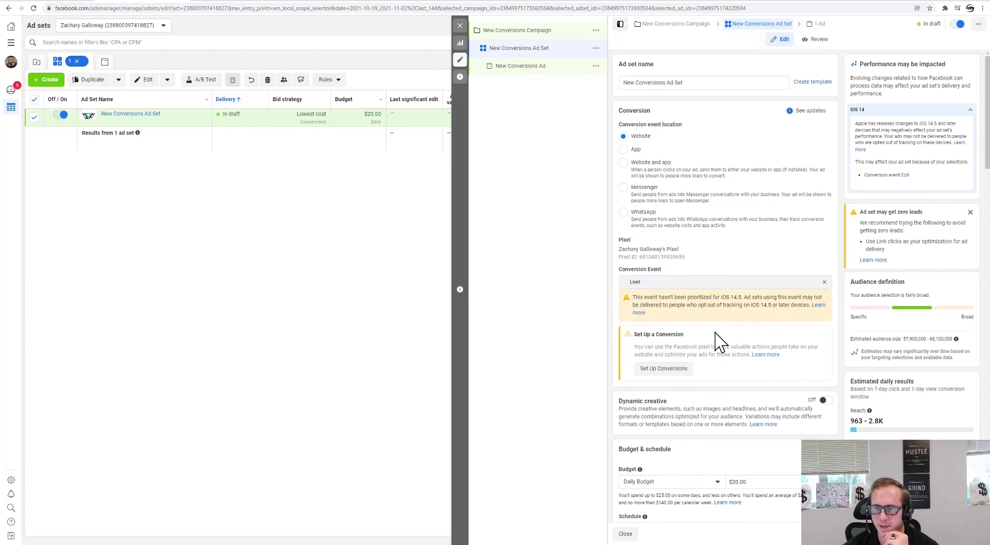
scroll(719, 325, down, 1)
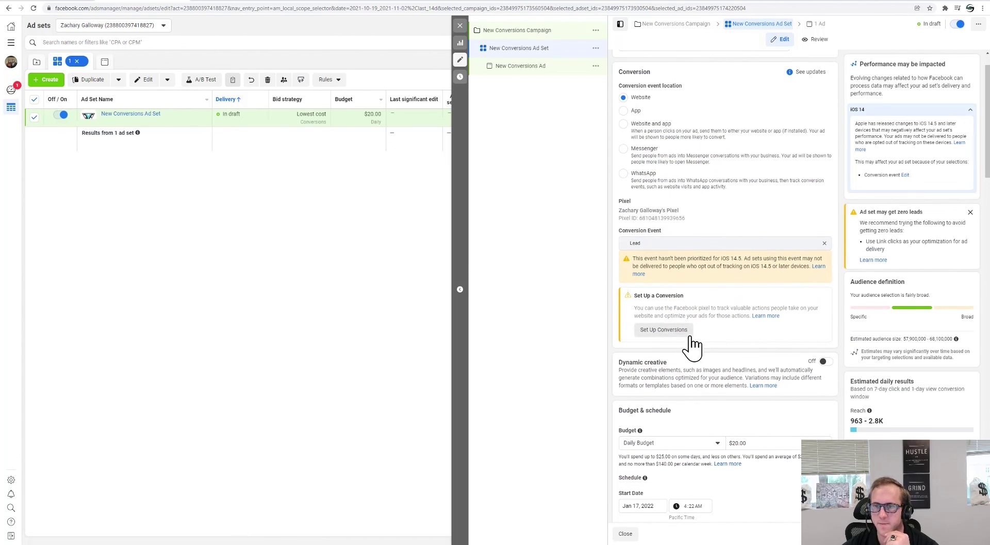
scroll(716, 336, down, 3)
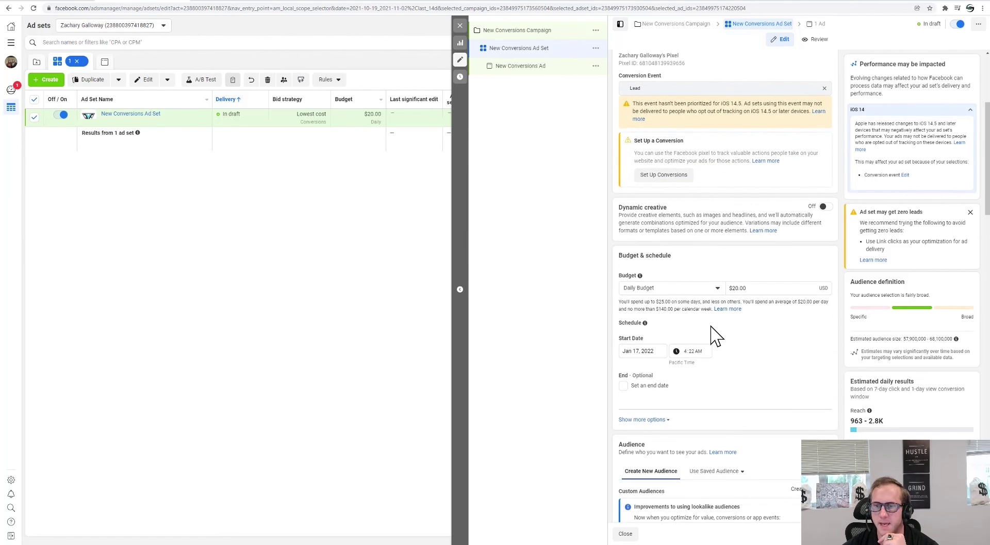
scroll(728, 339, down, 4)
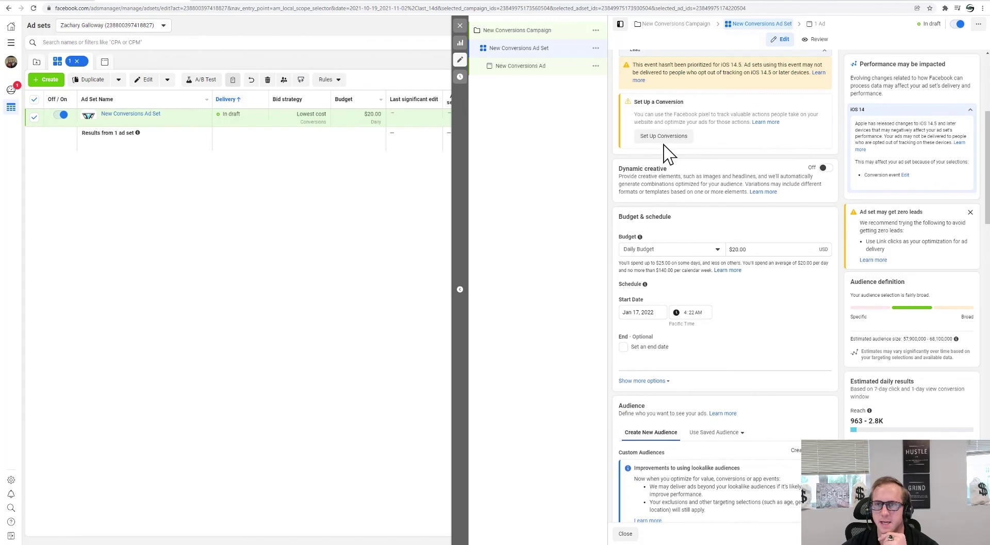
- View the ad set's conversion tracking setup with standard events, and close it without adding any event code
click(664, 136)
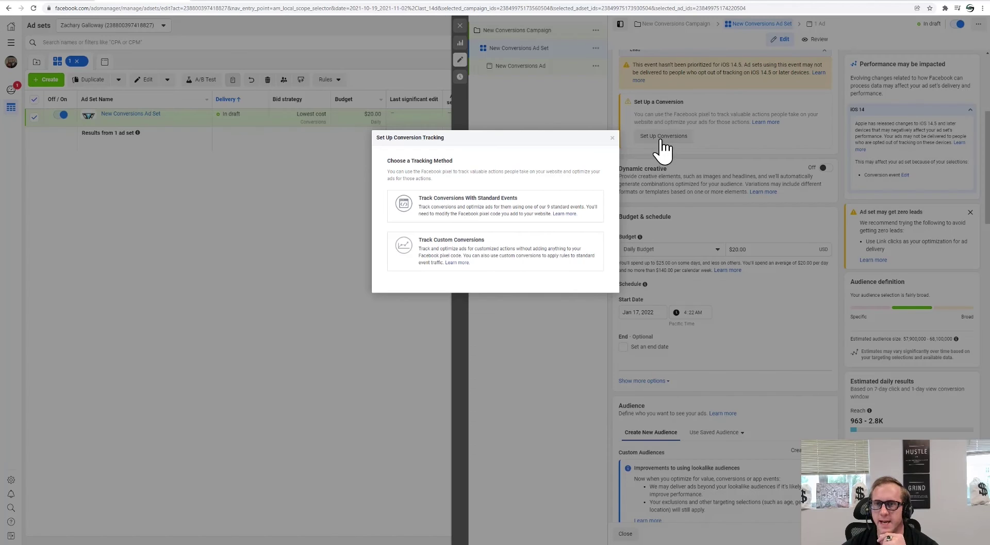
click(508, 217)
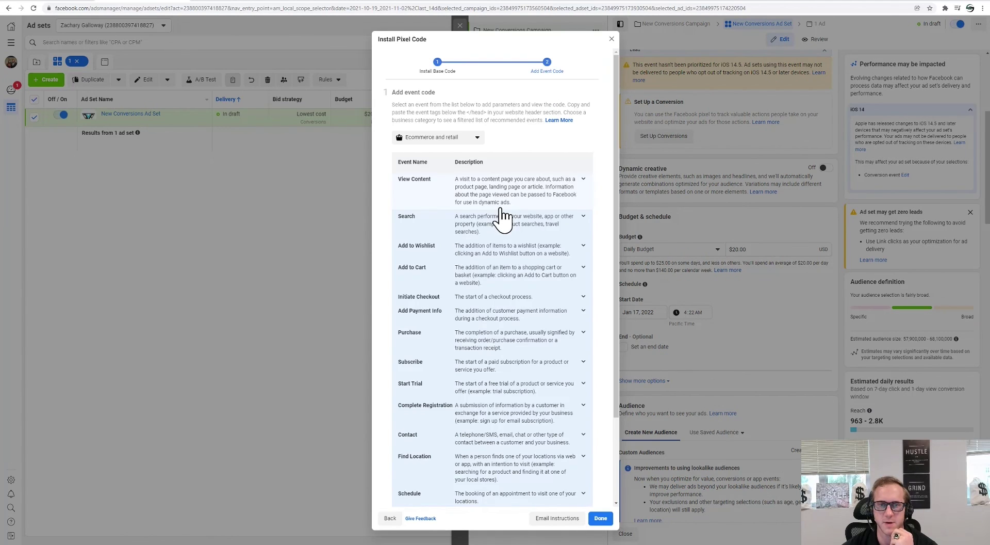
click(612, 39)
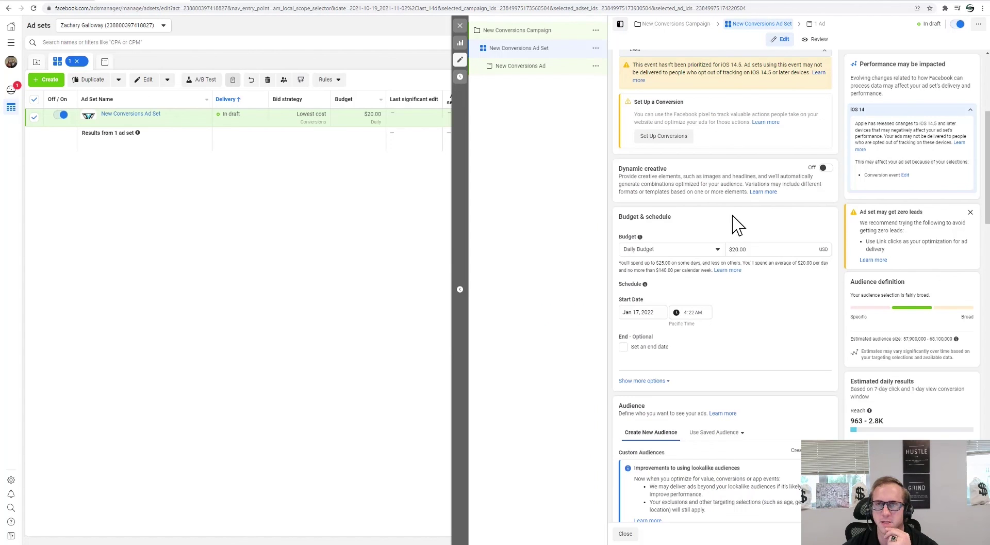
scroll(733, 226, down, 5)
scroll(776, 340, up, 6)
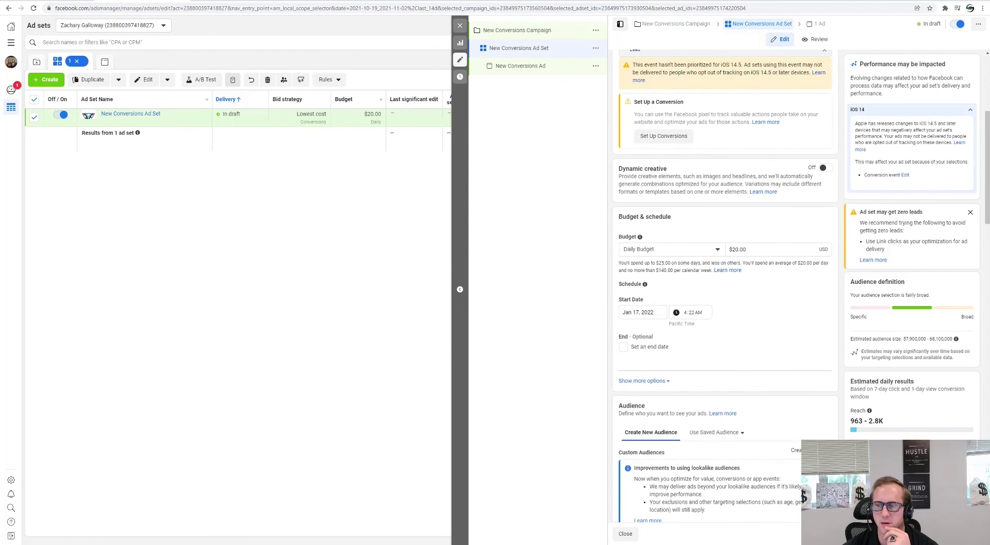
- Return to New Conversions Ad and recheck its tracking section and ad creative
click(521, 66)
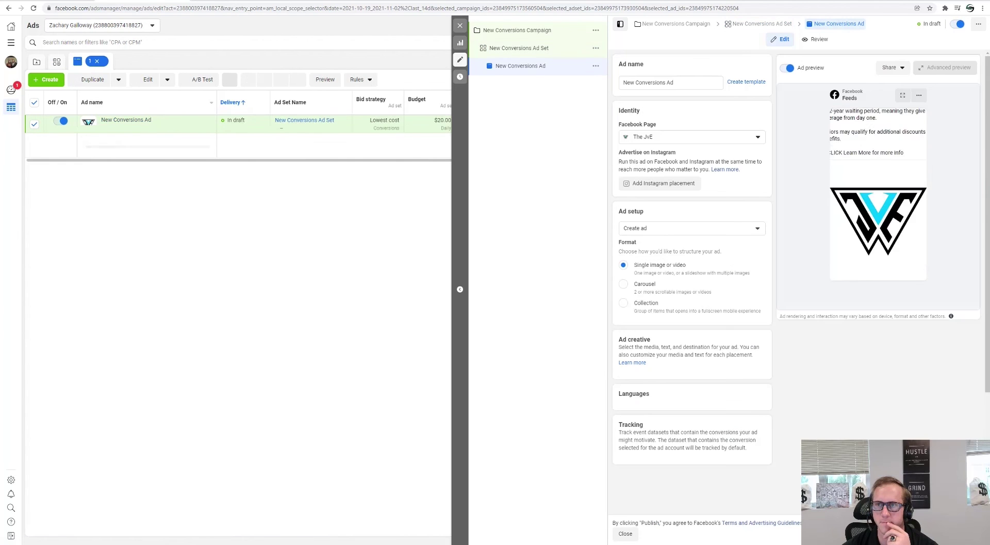
scroll(722, 371, down, 15)
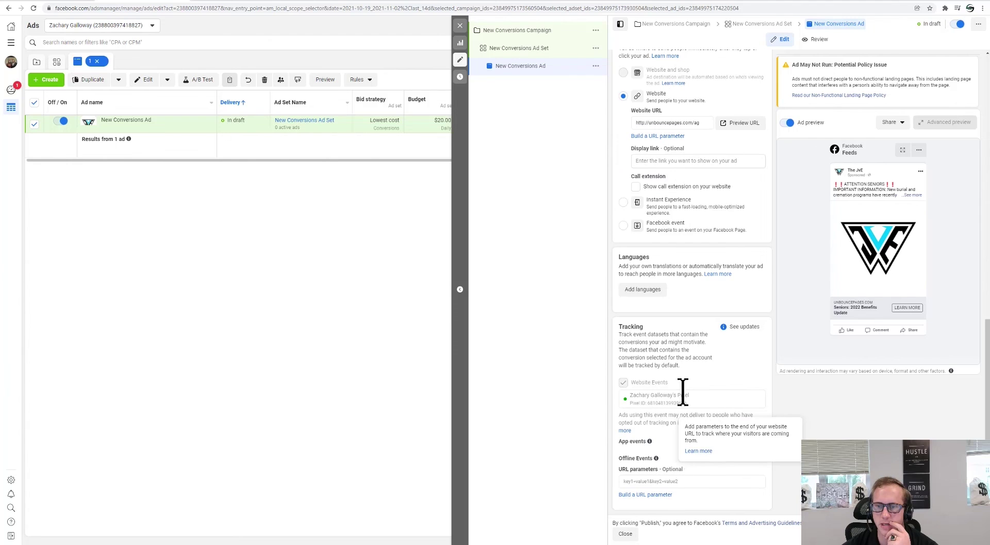
scroll(701, 395, up, 12)
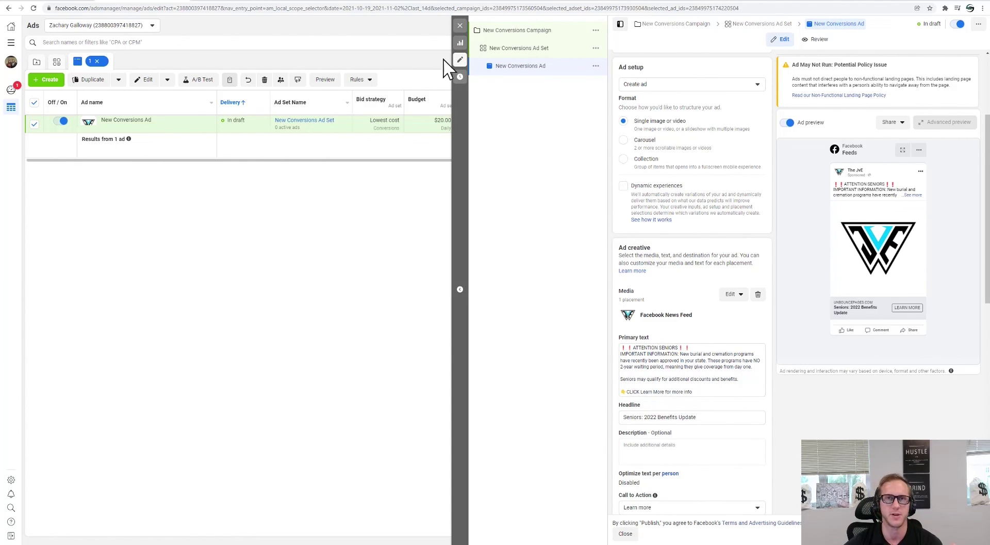
- Switch to Unbounce, view the live landing page at unbouncepages.com/agenttraining1-1/ with its lead form, and return to the page overview
click(73, 2)
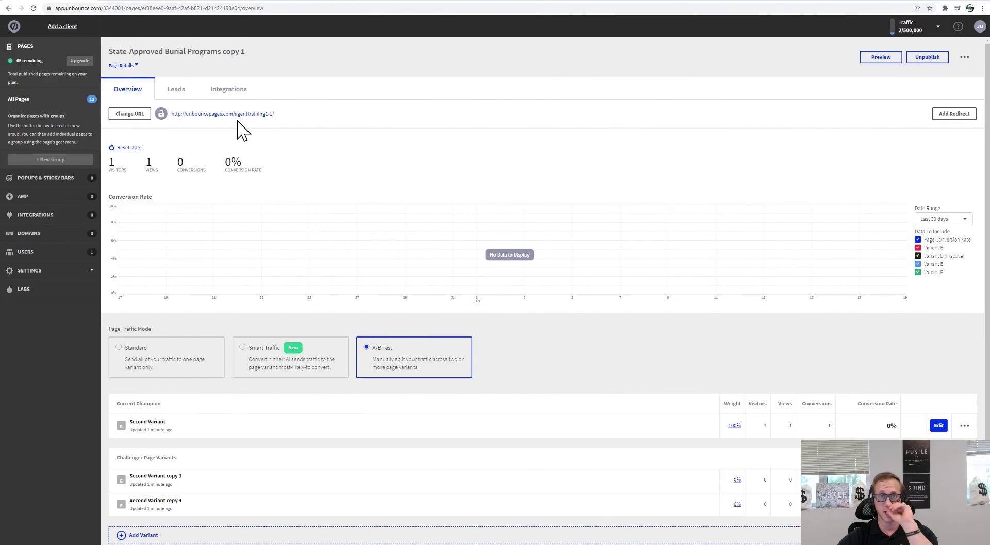
click(217, 114)
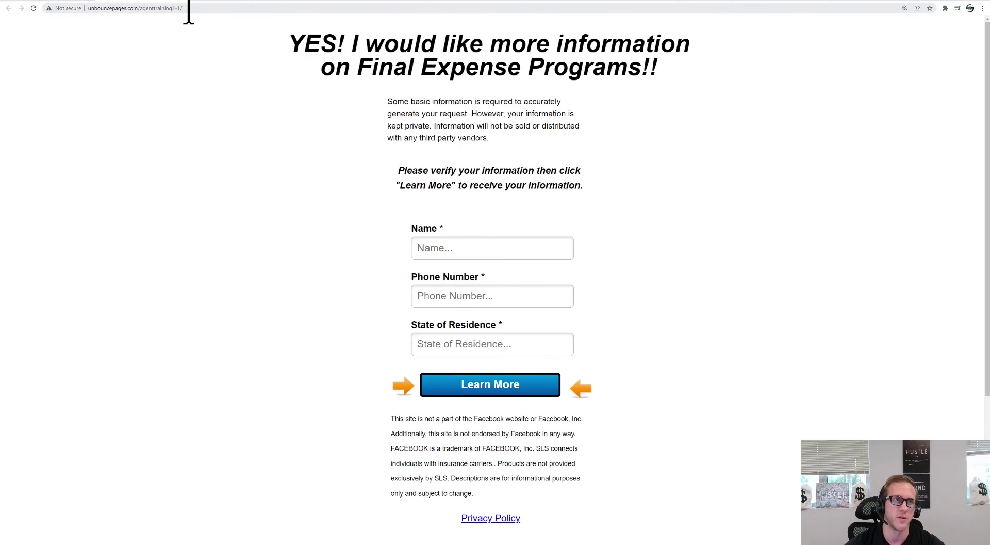
key(ctrl+w)
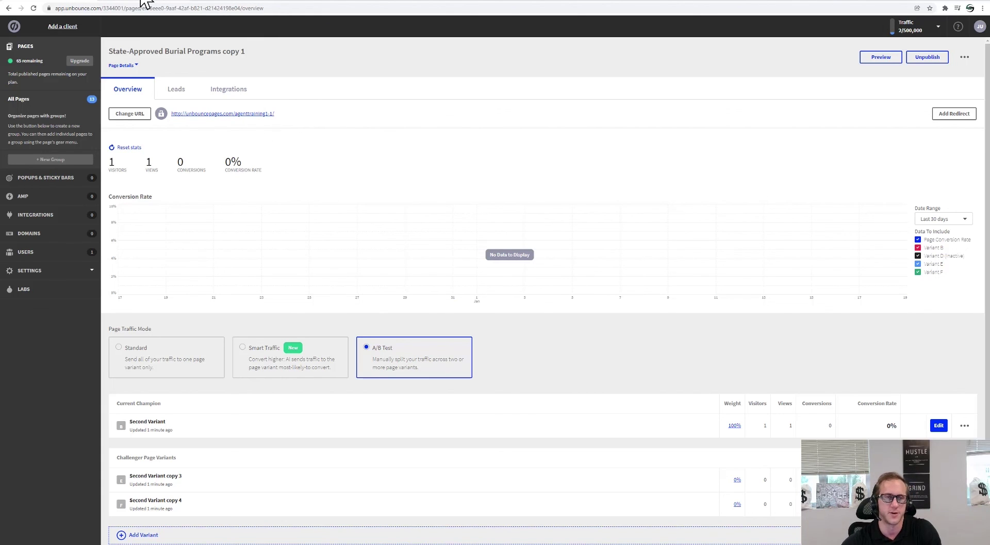
click(159, 1)
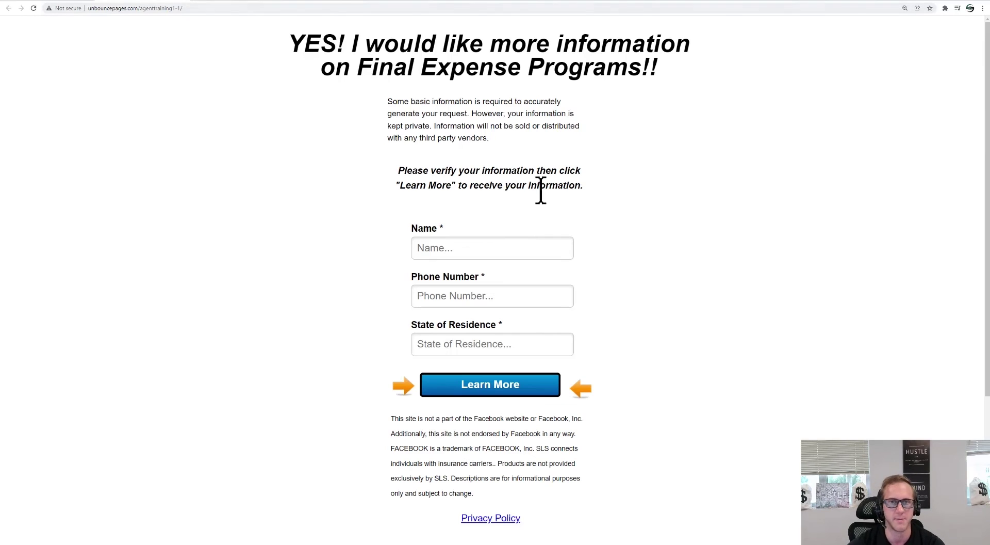
click(468, 255)
click(760, 251)
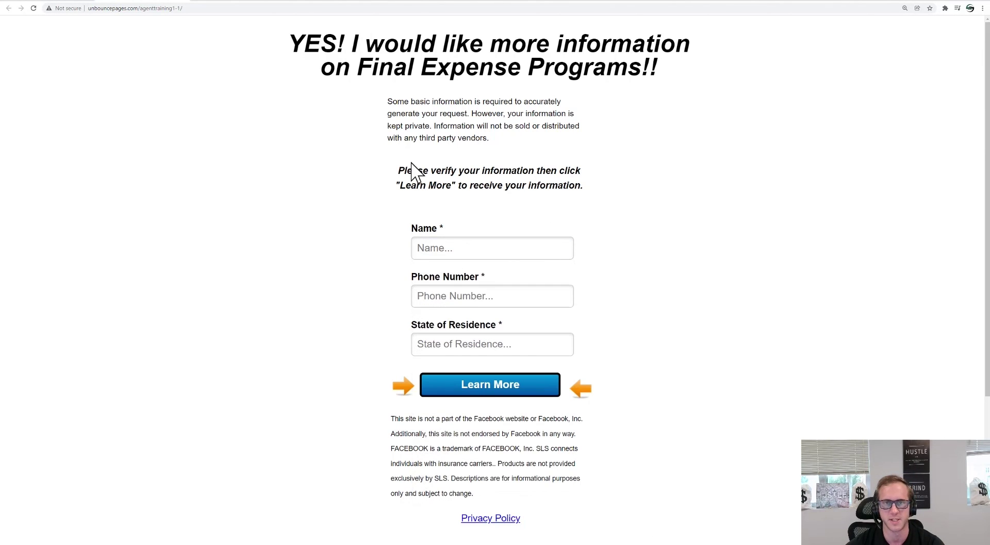
click(58, 2)
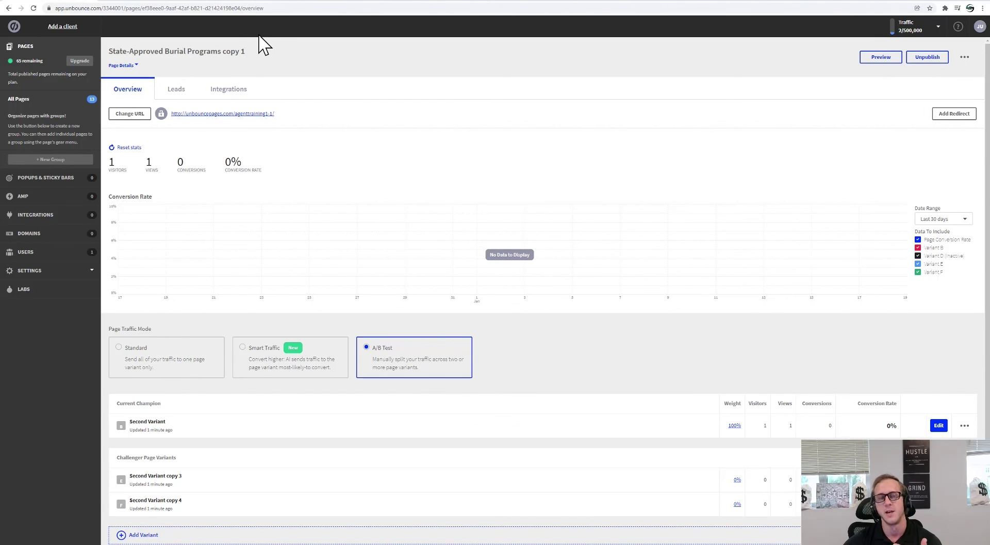
- Open Zapier in a new browser tab and sign in with the suggested Google account
key(ctrl+t)
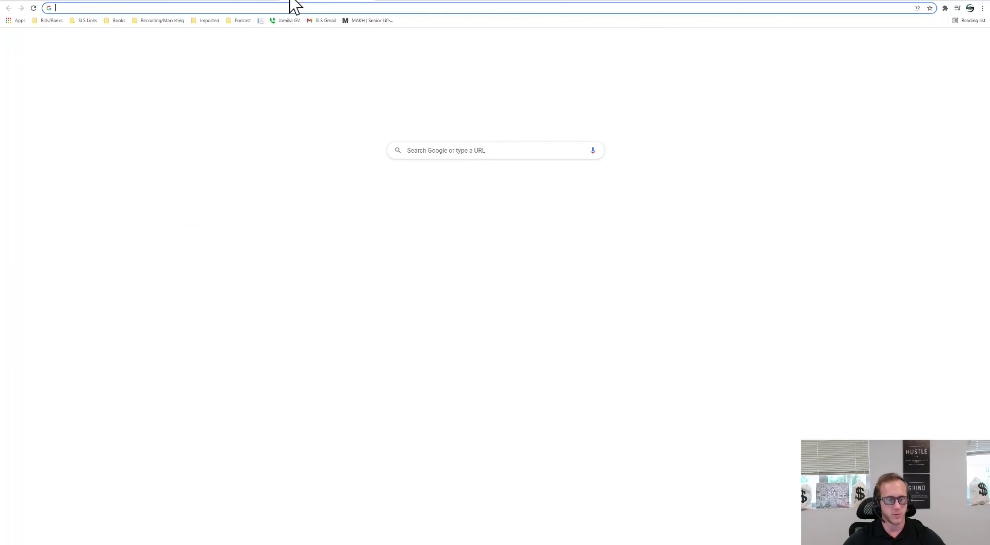
text(zapier)
key(Return)
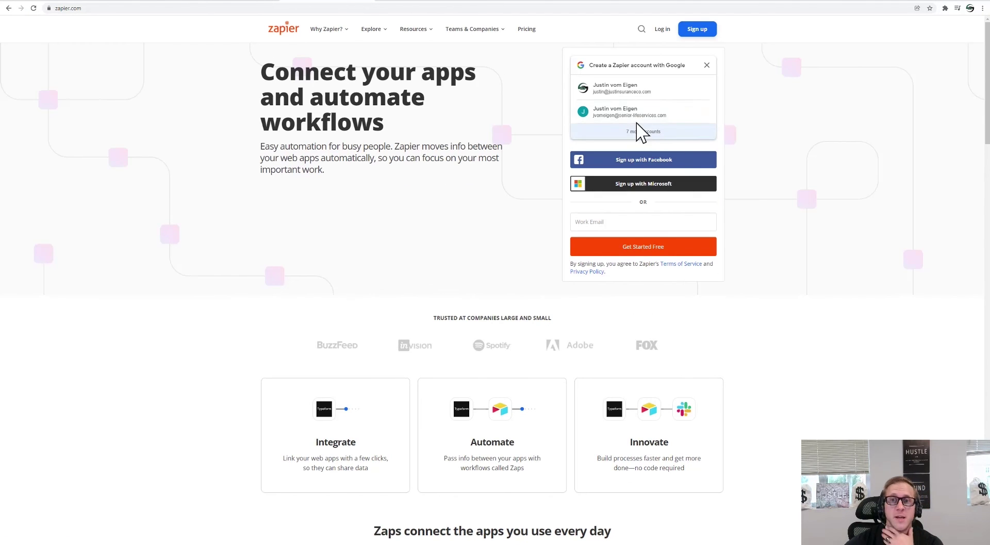
click(623, 89)
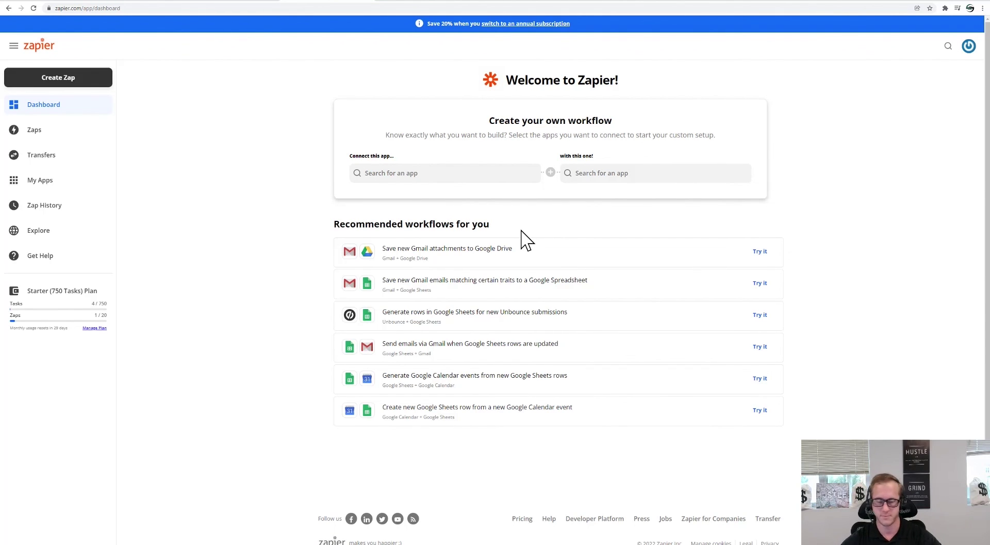
- Create a new Zap with Unbounce as the trigger app and New Form Submission as the trigger event
click(82, 84)
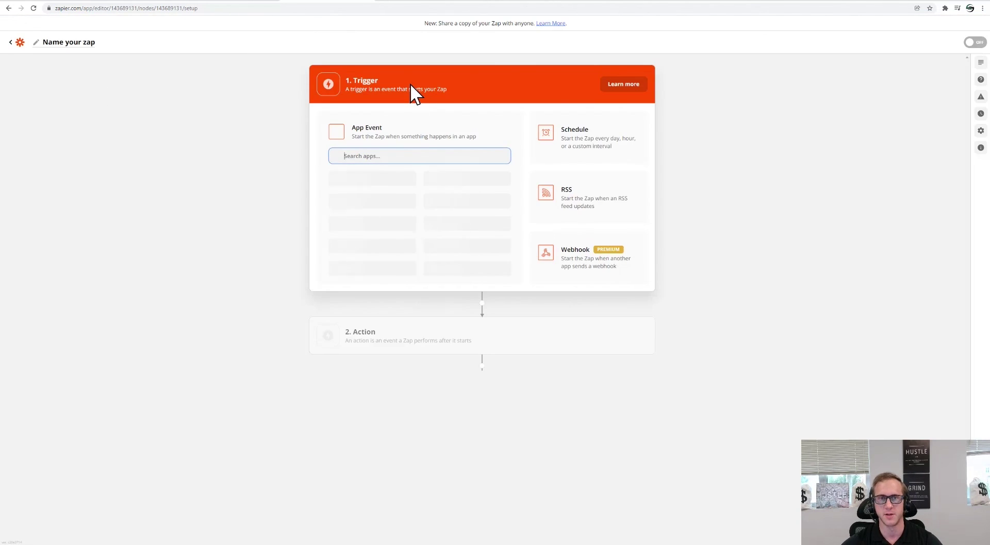
text(unb)
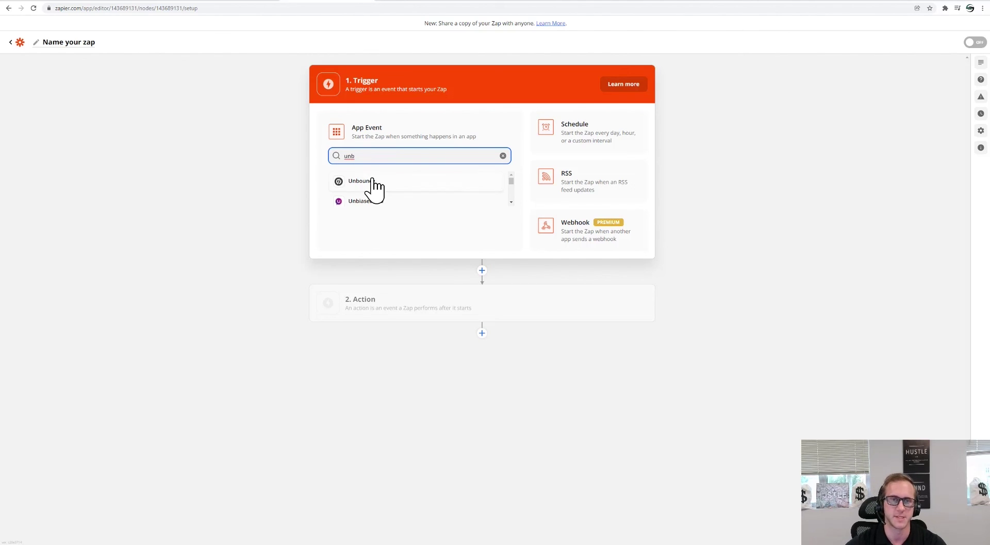
click(371, 182)
click(385, 182)
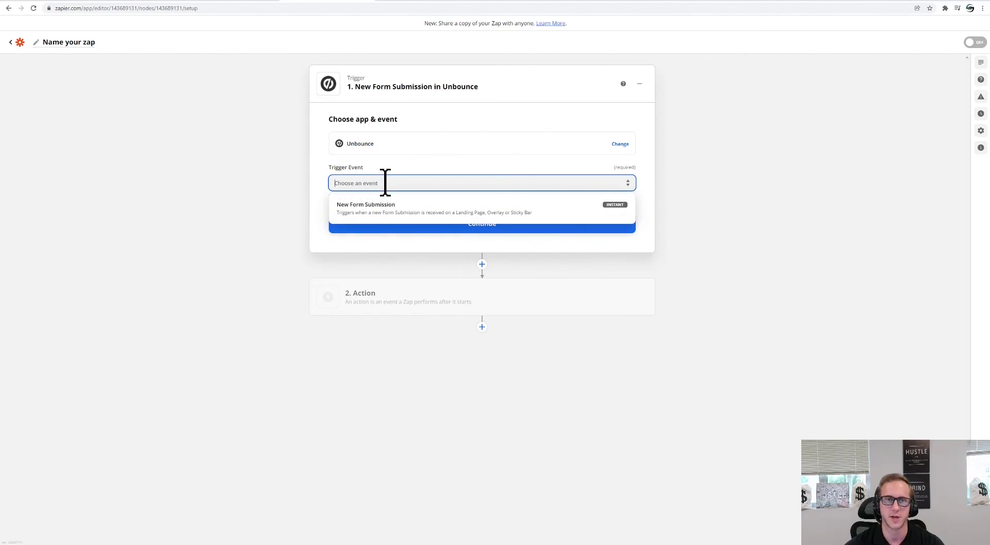
click(385, 208)
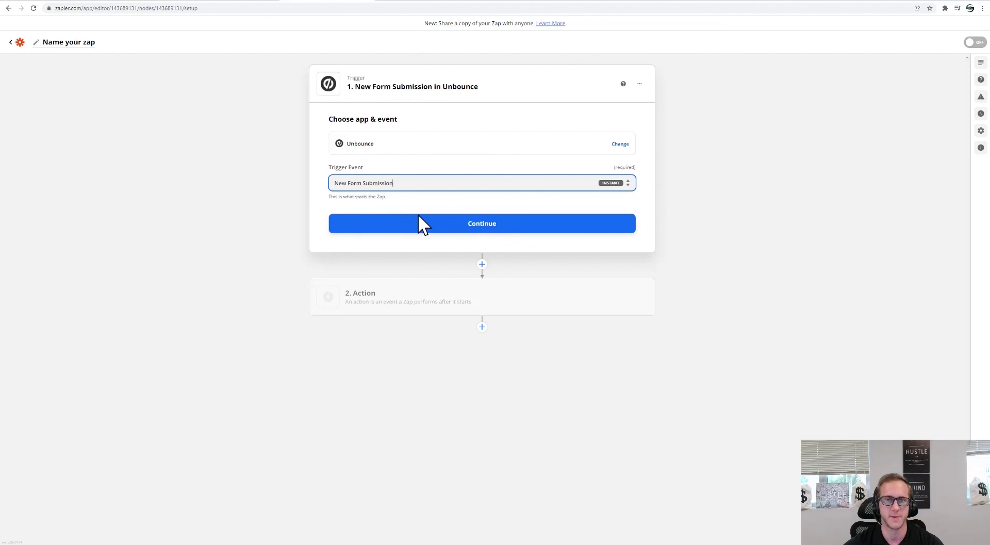
click(495, 225)
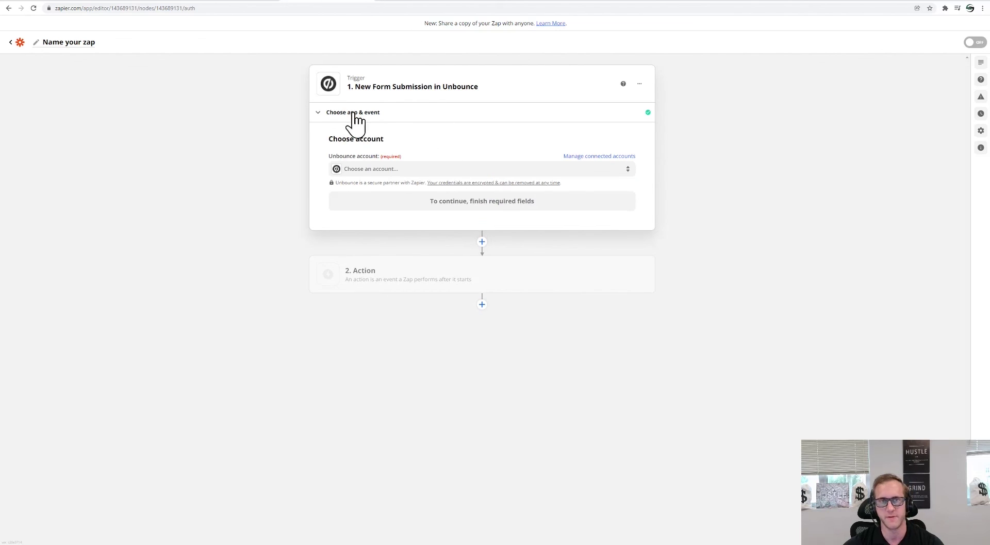
- Choose the already connected Unbounce account for the trigger and continue to the trigger setup
click(386, 171)
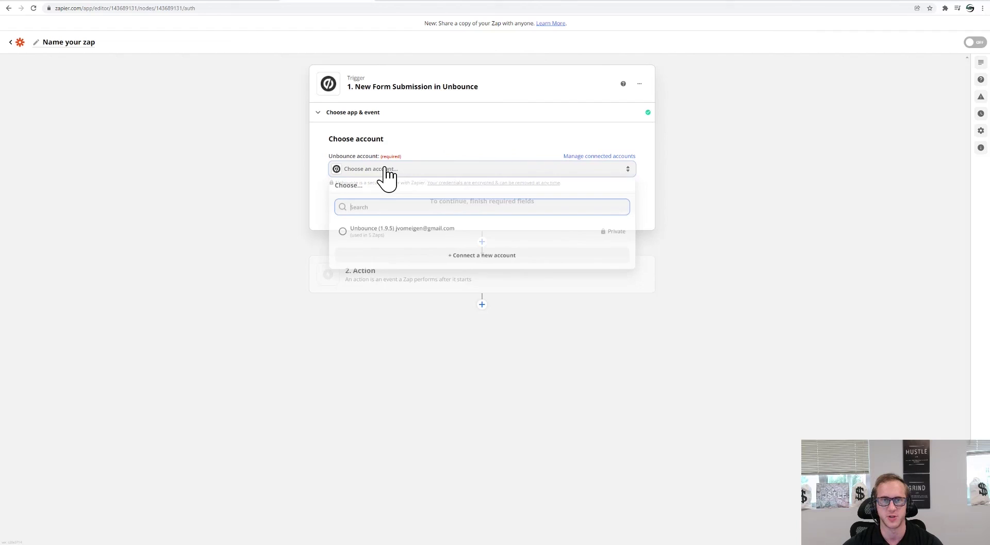
click(397, 235)
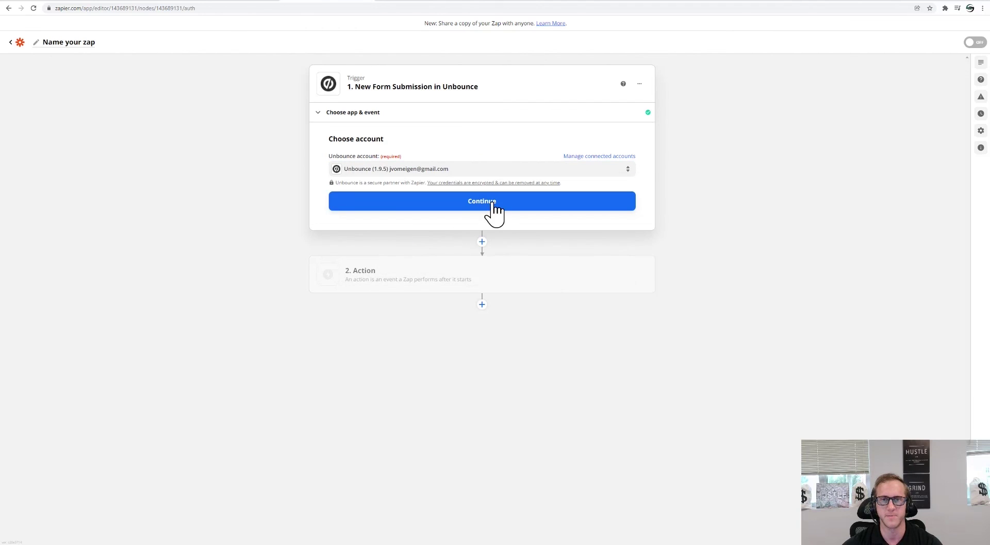
click(493, 210)
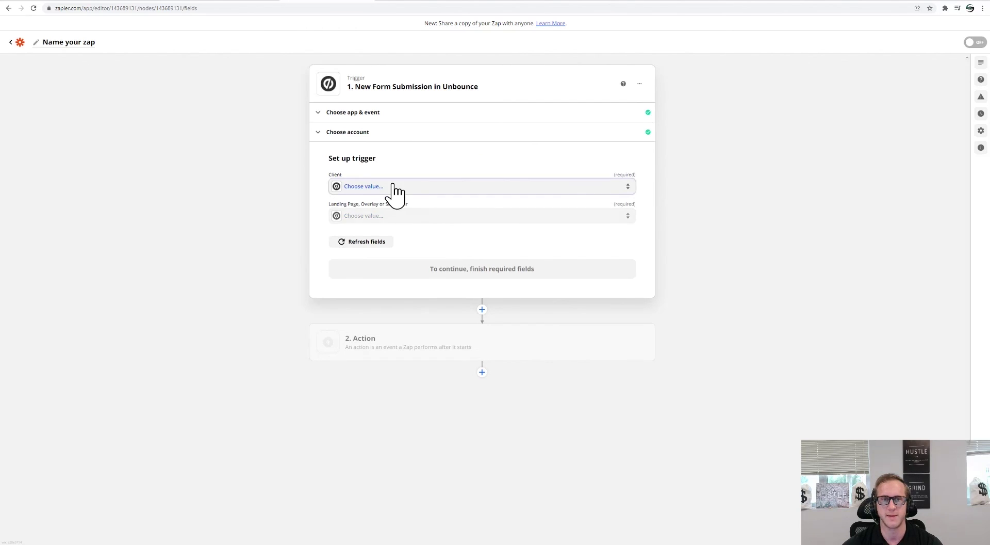
- Set the trigger's client to Default Client and its landing page to the first State-Approved Burial Programs copy 1 entry, and continue to testing
click(392, 187)
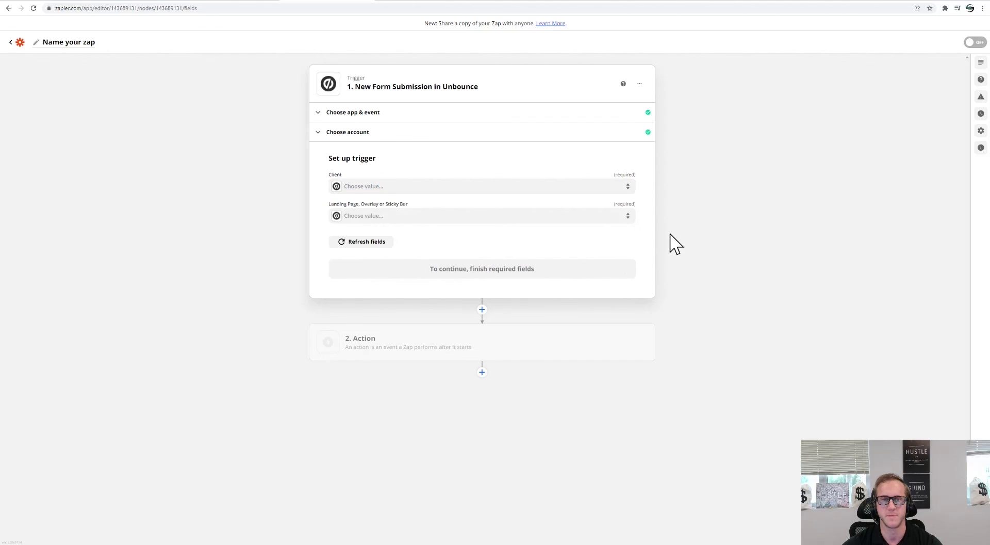
click(452, 217)
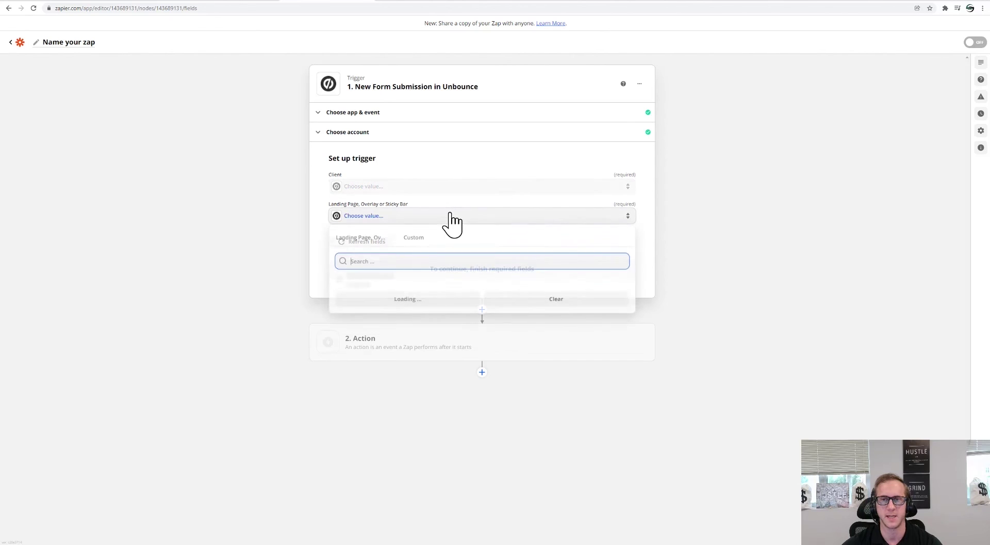
click(396, 213)
click(393, 187)
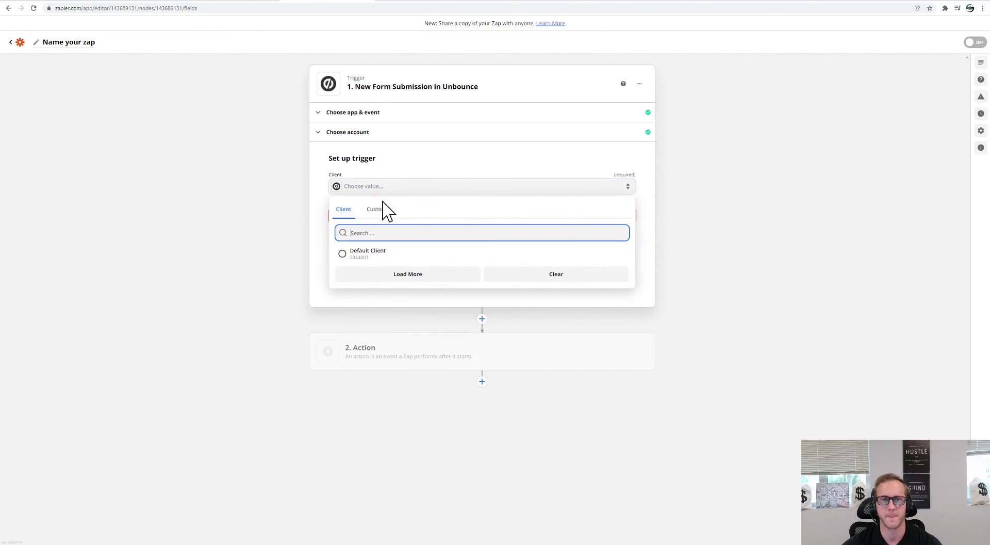
click(367, 253)
click(414, 220)
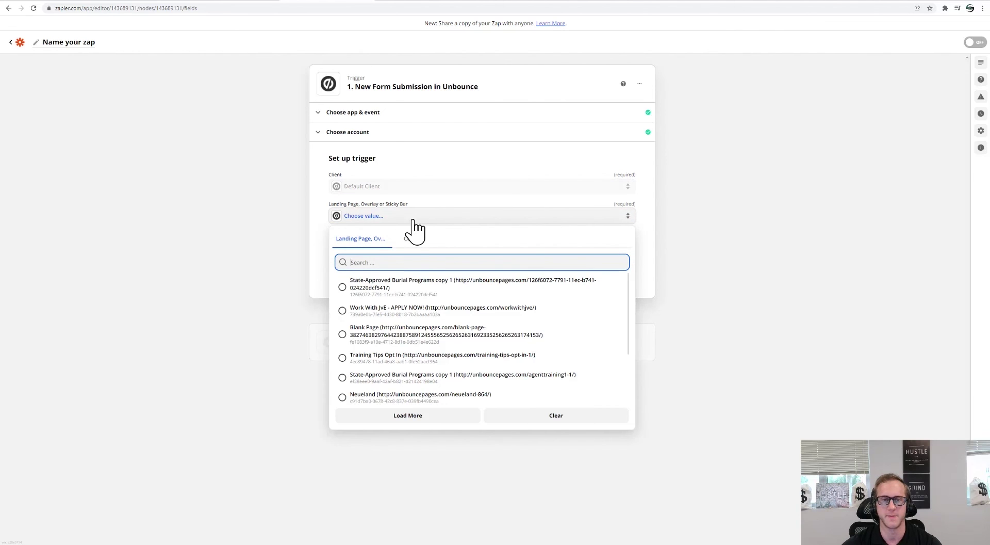
click(423, 290)
double_click(427, 268)
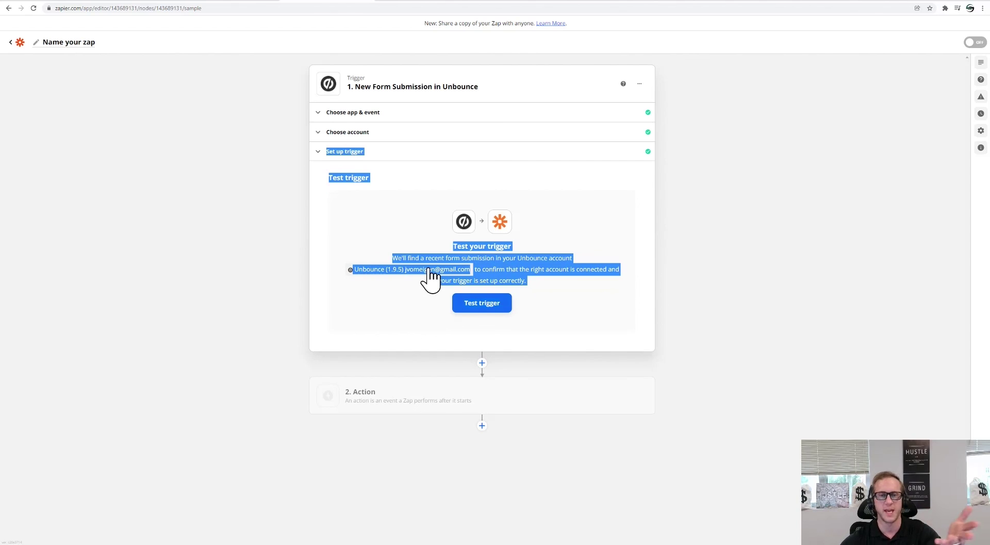
- Test the Unbounce trigger and add a Gmail action with Send Email as its event
click(475, 304)
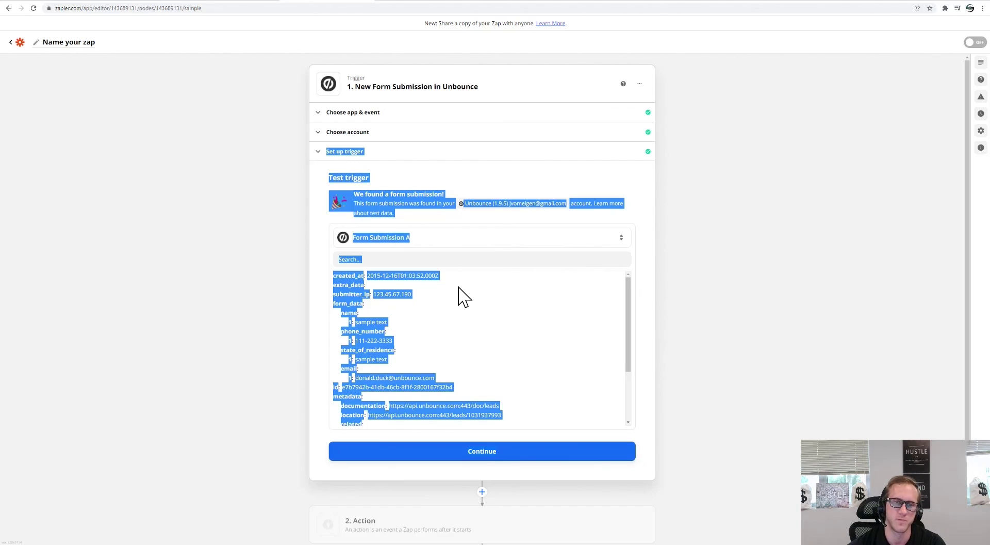
click(480, 450)
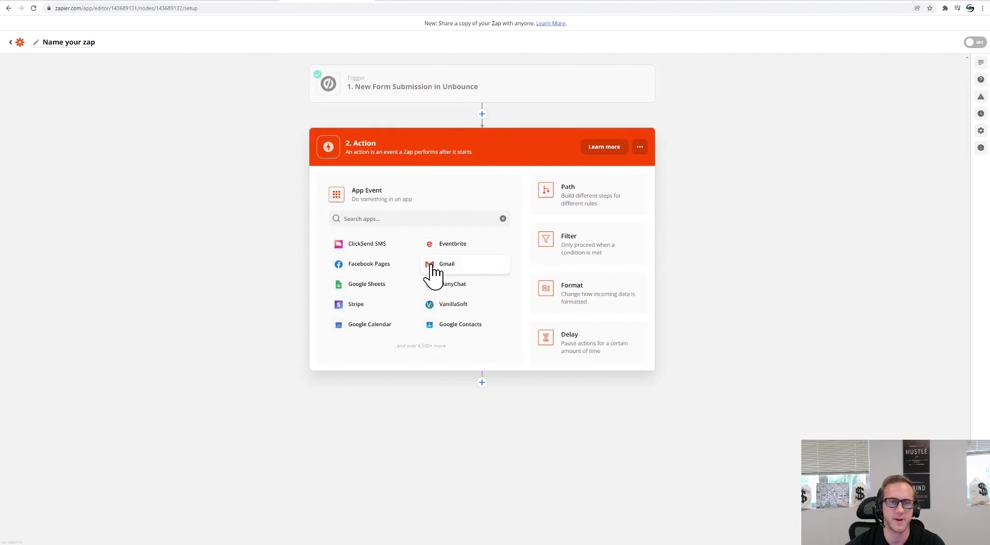
click(430, 264)
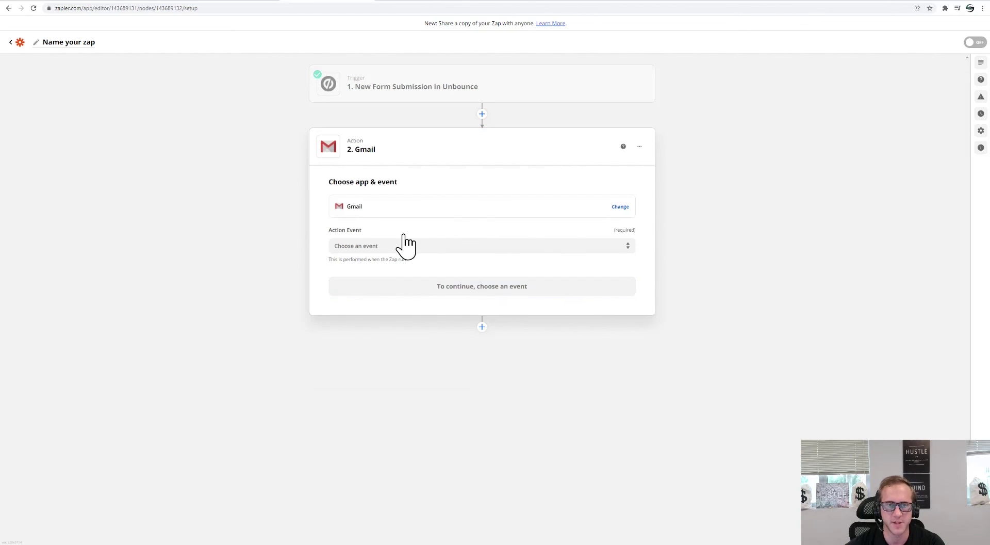
click(417, 246)
click(394, 279)
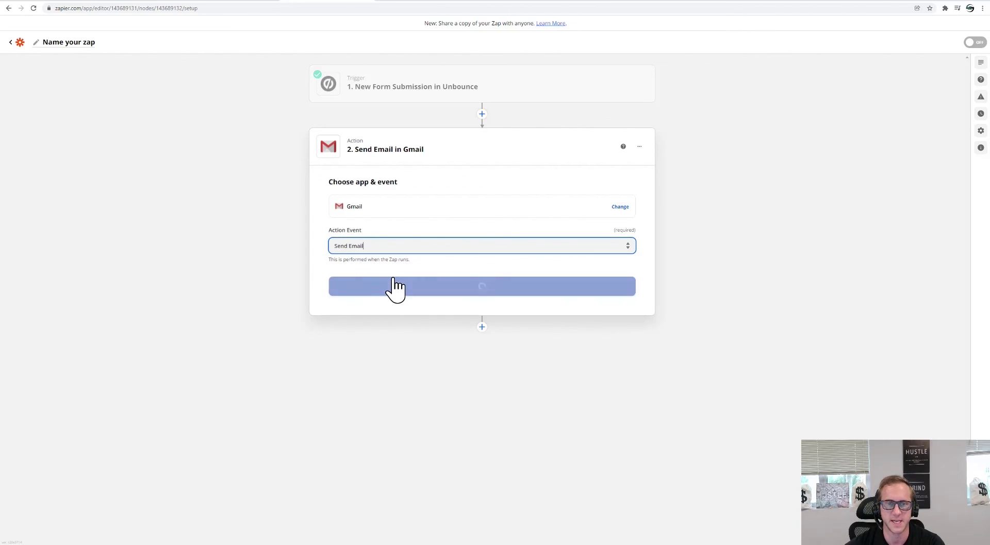
click(433, 286)
- Choose the connected Gmail leads account for the Send Email action and continue to its setup
click(382, 233)
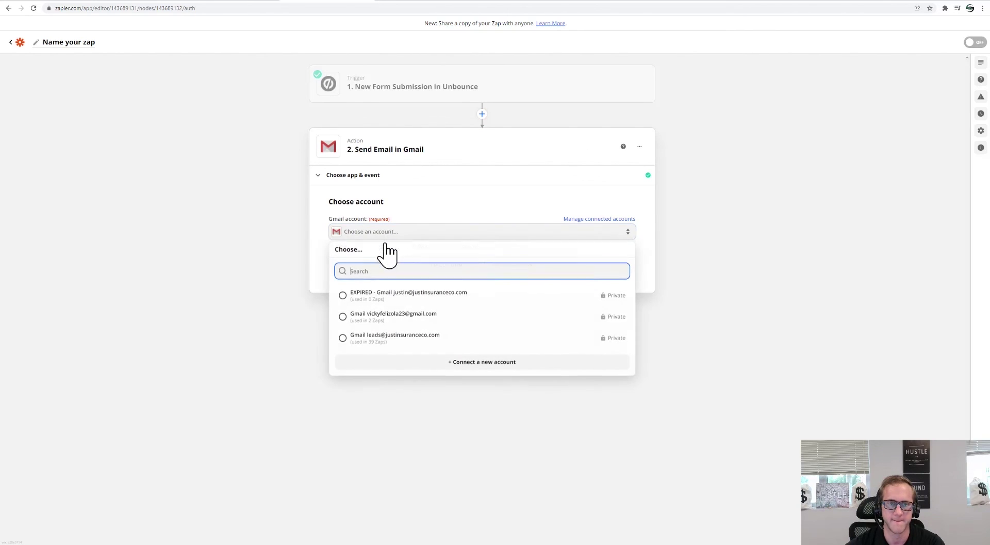
click(376, 336)
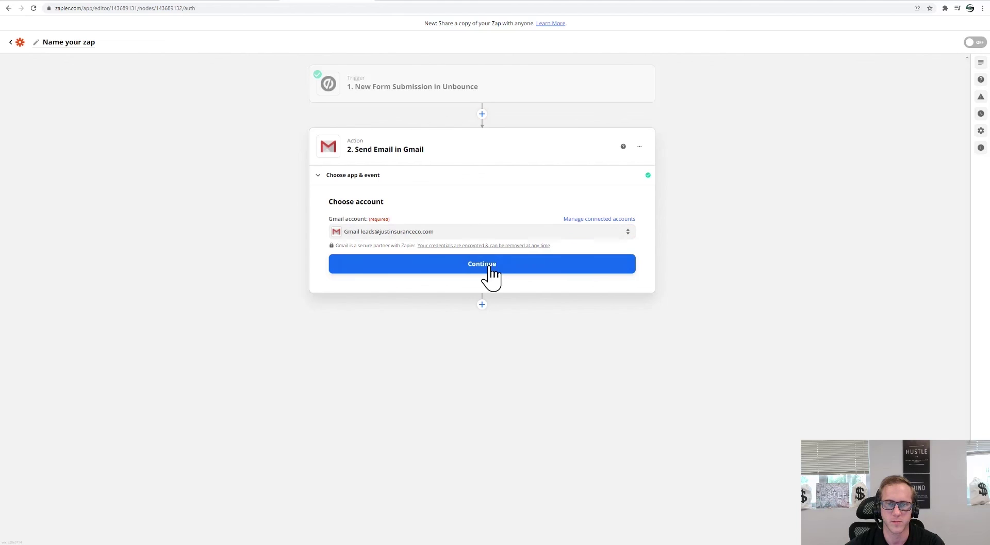
click(482, 271)
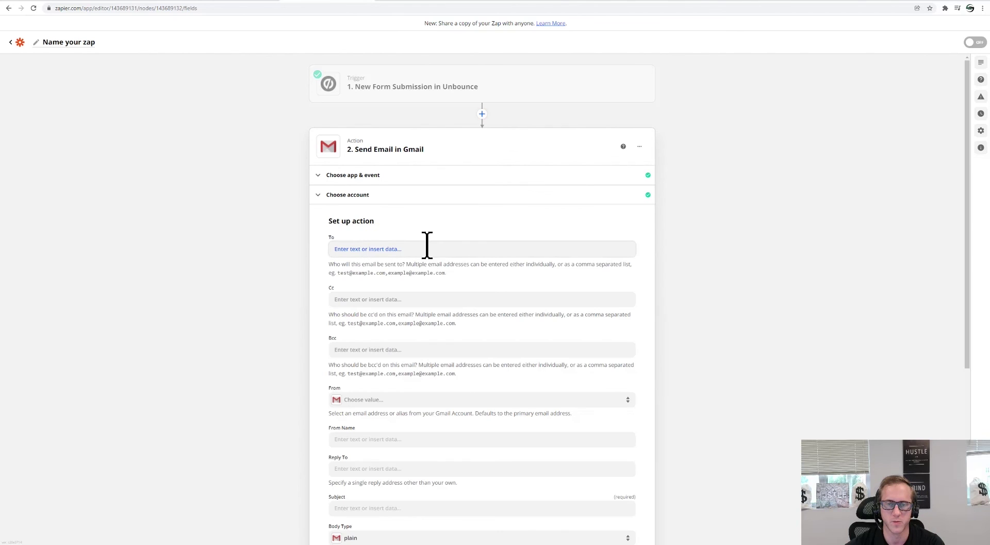
- Enter the recipient's e-mail address as the To address of the Send Email action
click(414, 249)
text(lead)
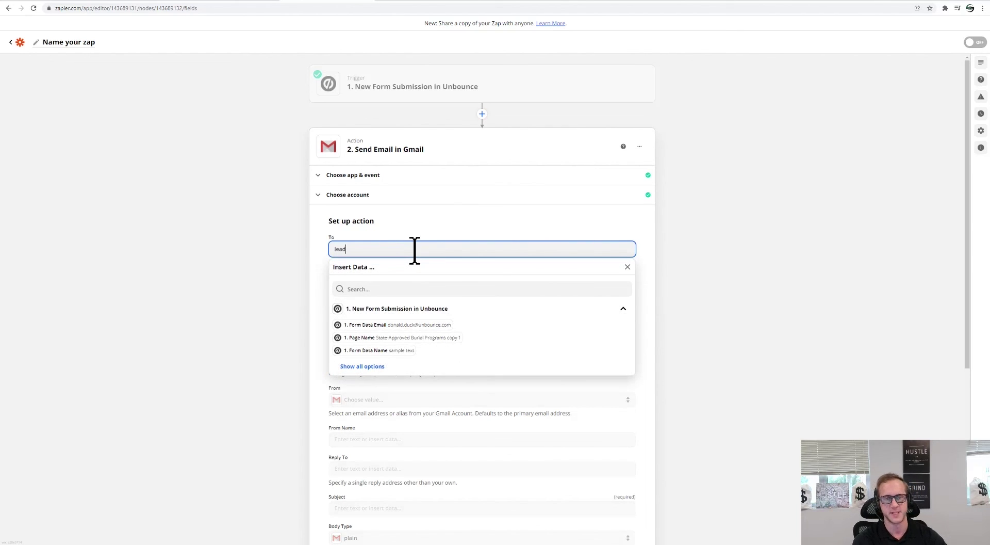
text(s!@)
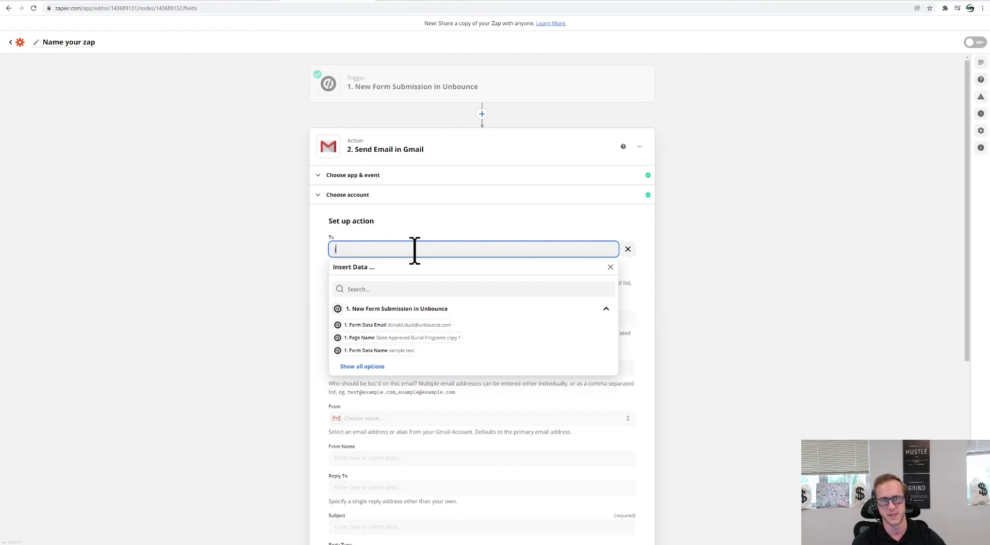
text(om)
key(Tab)
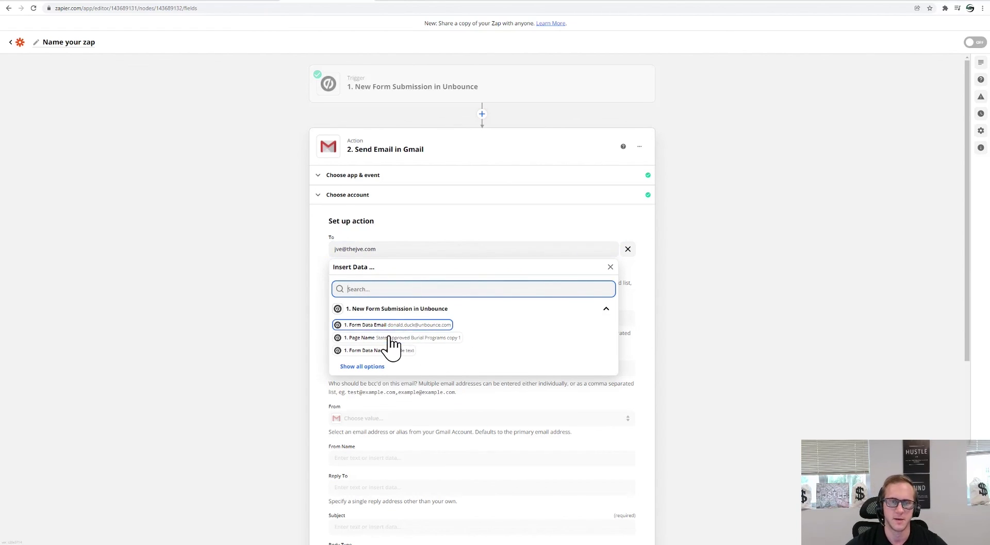
click(710, 296)
- Set the notification email's subject to "NEW Conversion Lead"
scroll(384, 332, down, 4)
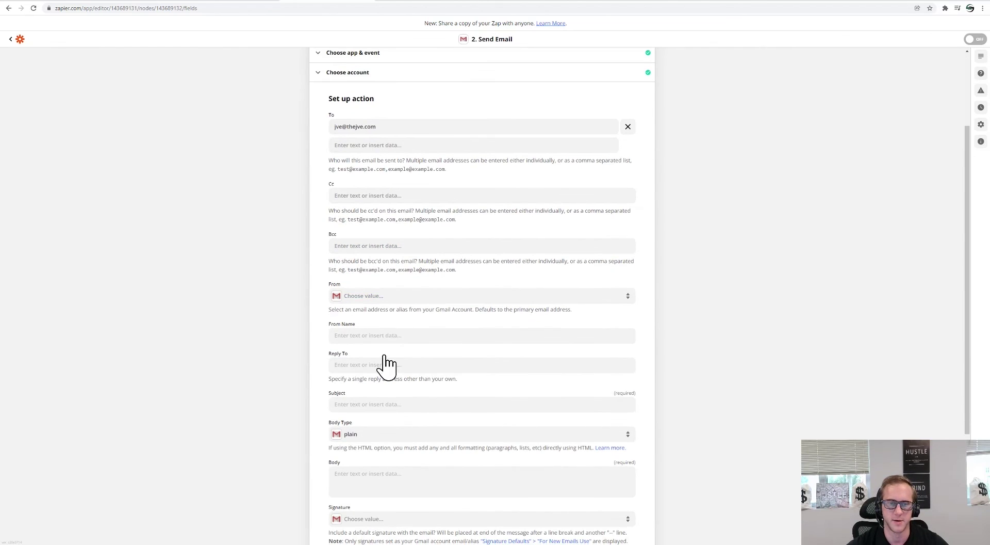
click(360, 324)
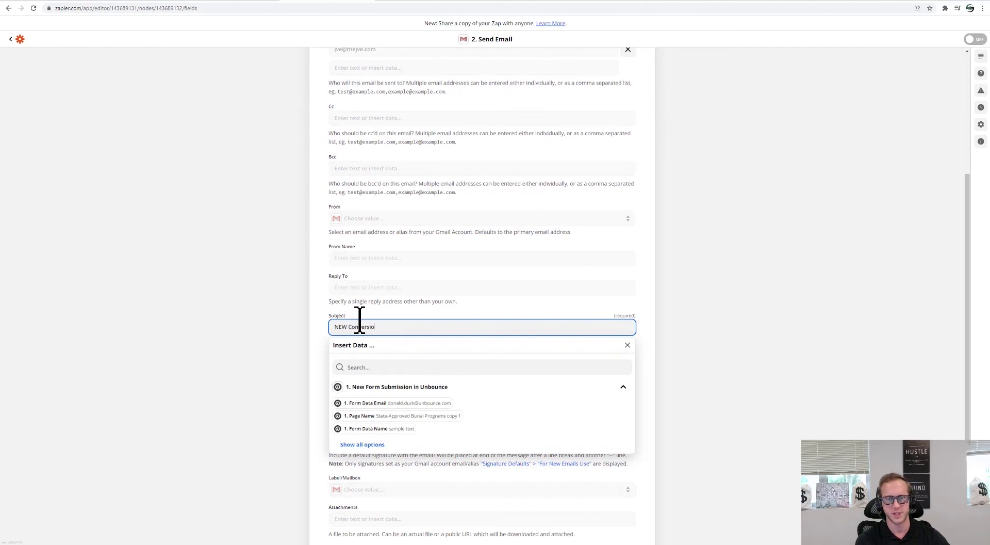
key(Escape)
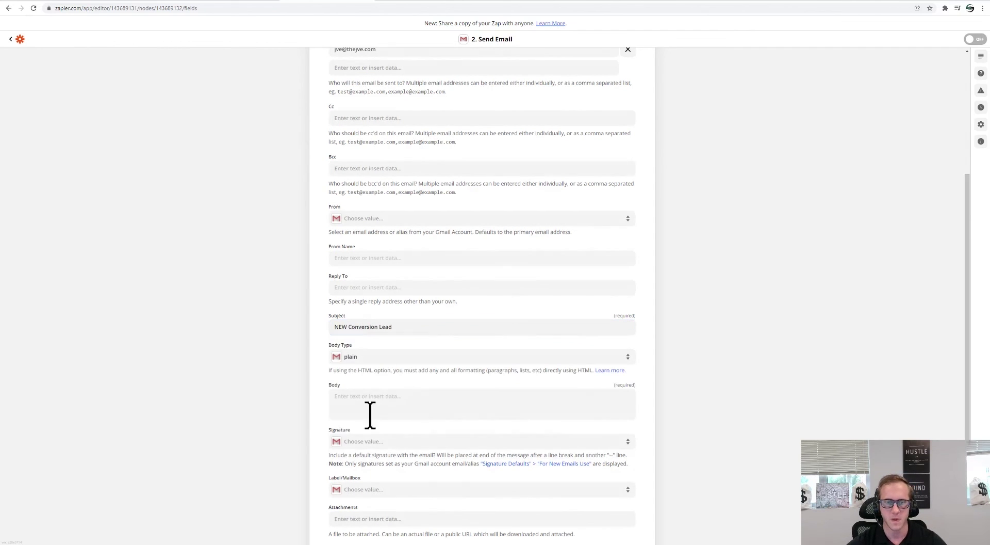
- Write the labels "Name:", "Phone:" and "State:" on separate lines in the email body
click(363, 397)
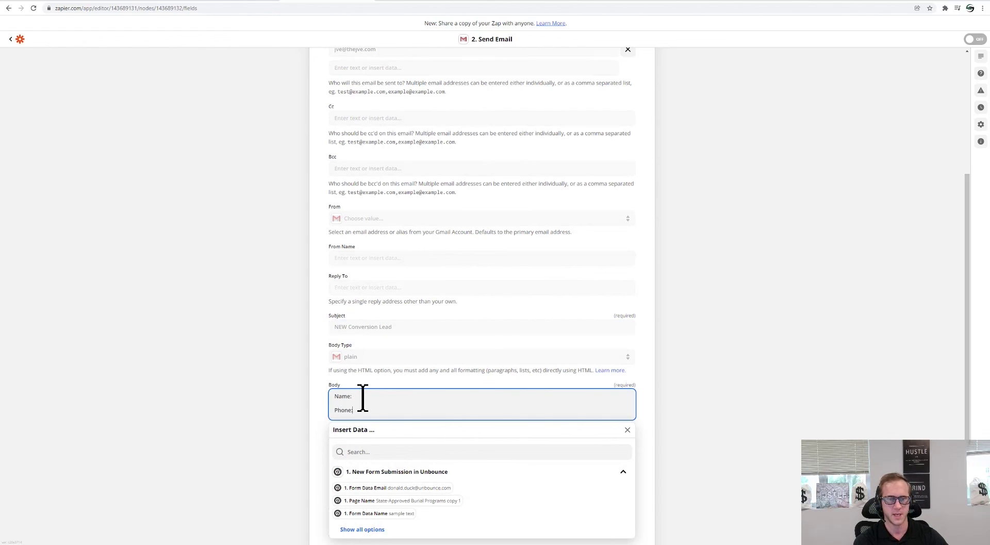
key(Return)
text(State:)
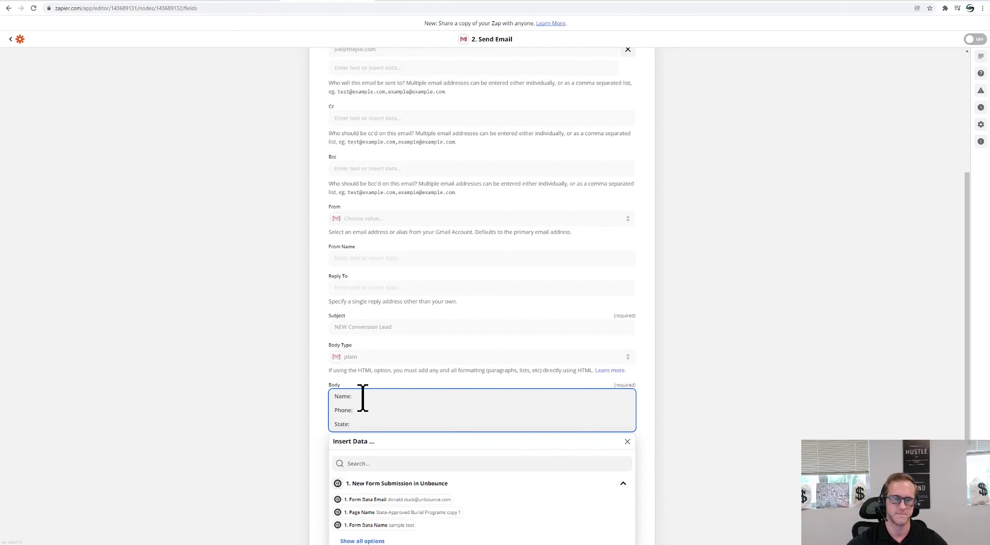
right_click(363, 397)
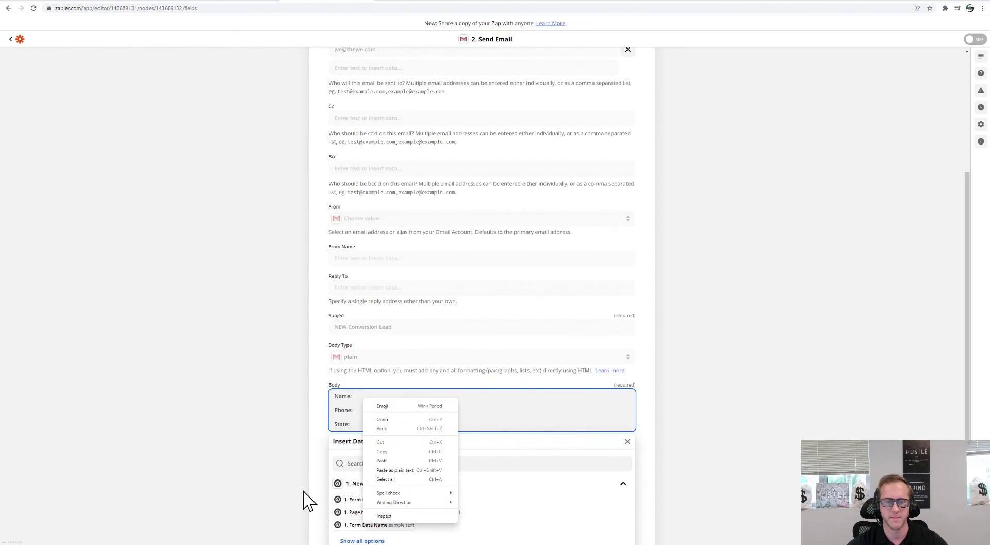
key(Escape)
- Insert the Form Data Name field from the Unbounce submission after the "Name:" label in the email body
click(623, 428)
scroll(515, 453, down, 2)
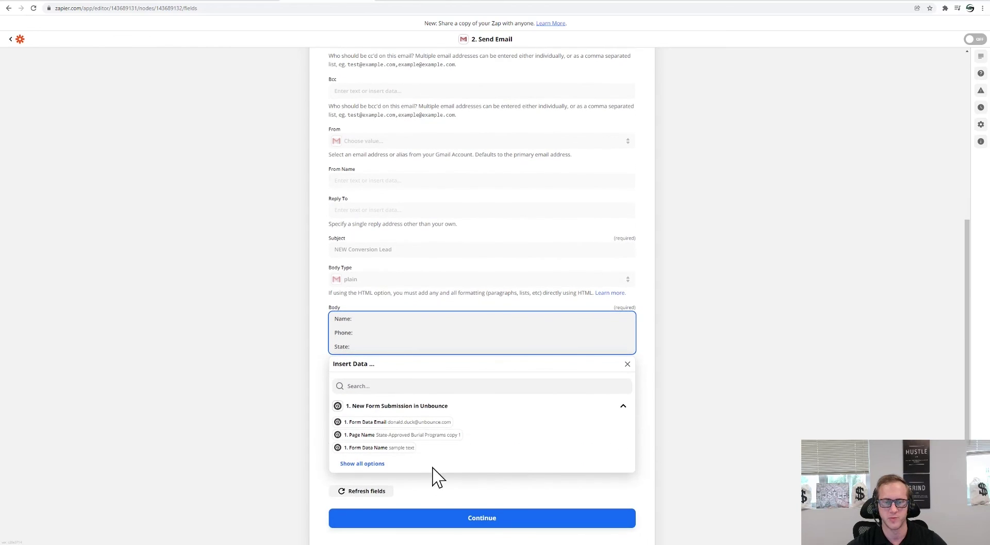
click(401, 435)
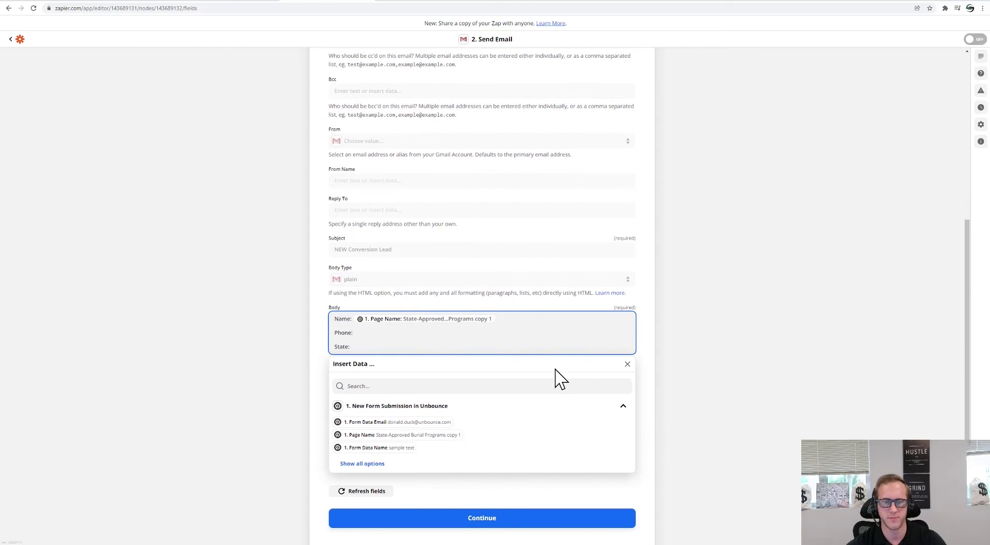
key(BackSpace)
click(397, 447)
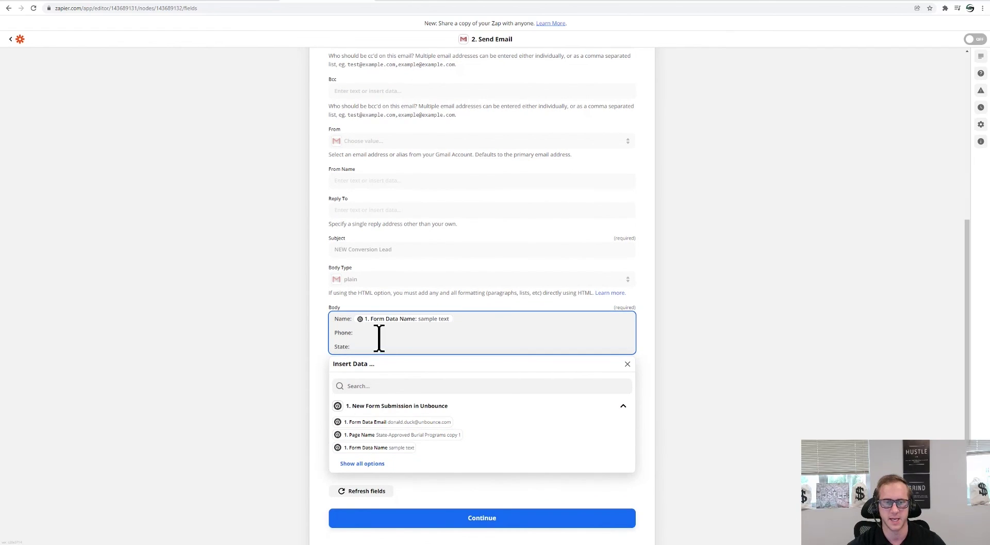
- Insert the Form Data Phone Number field from the full list of Unbounce data after the "Phone:" label
click(363, 463)
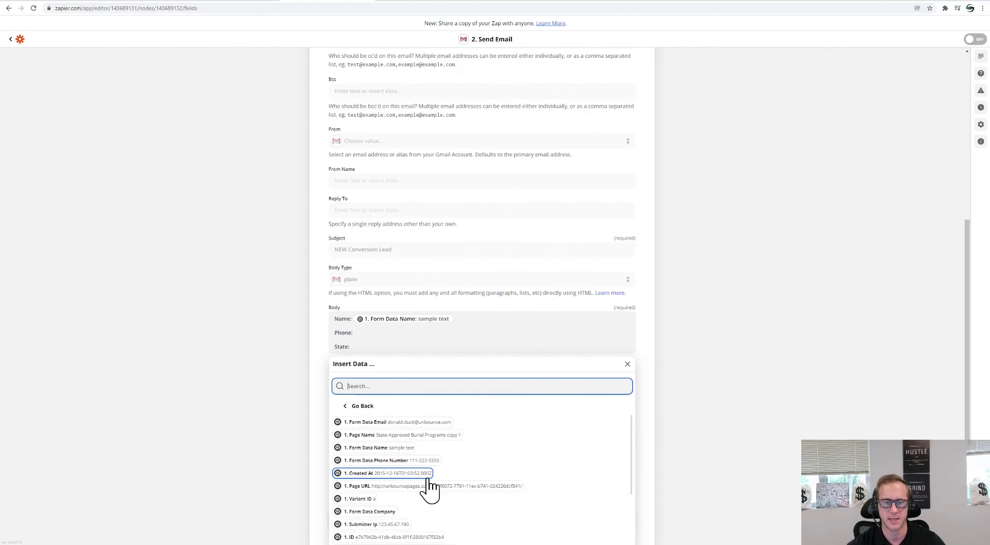
scroll(430, 490, down, 3)
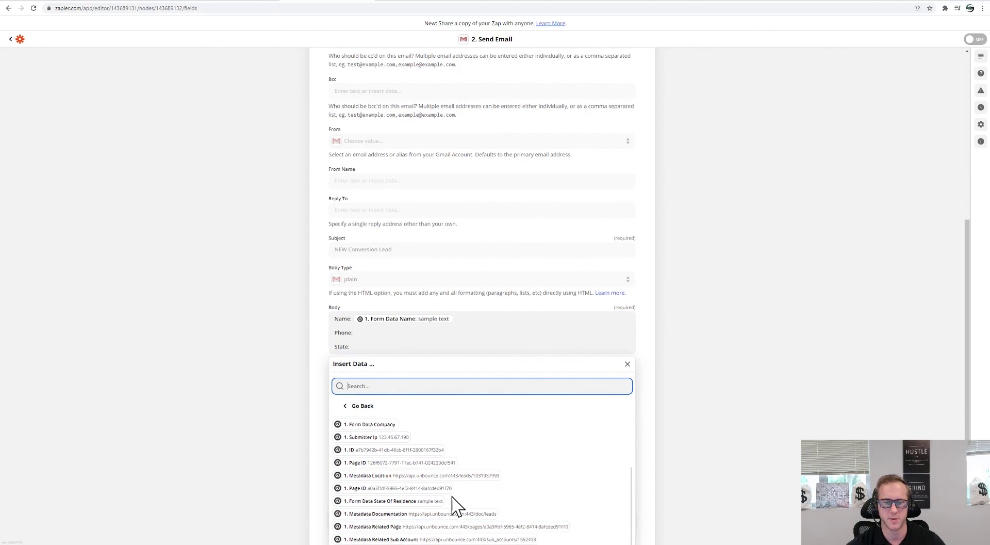
scroll(426, 482, up, 3)
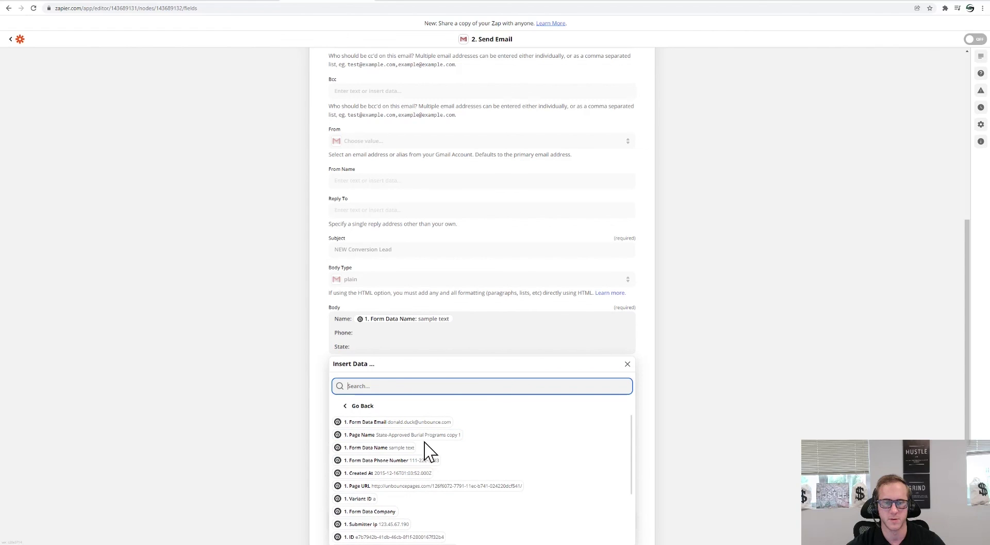
click(394, 460)
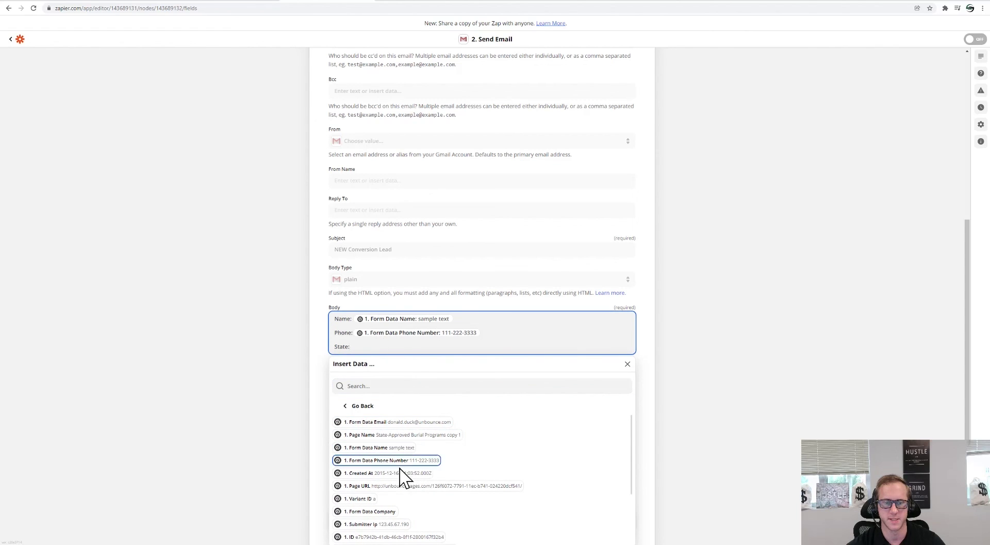
- Insert the Form Data State Of Residence field after the "State:" label in the email body
scroll(401, 467, down, 1)
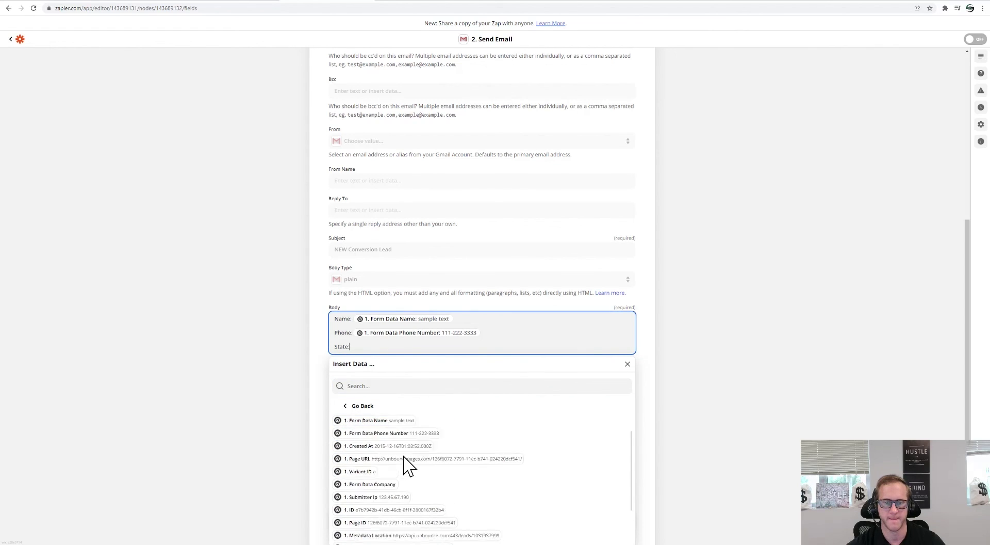
scroll(406, 467, up, 1)
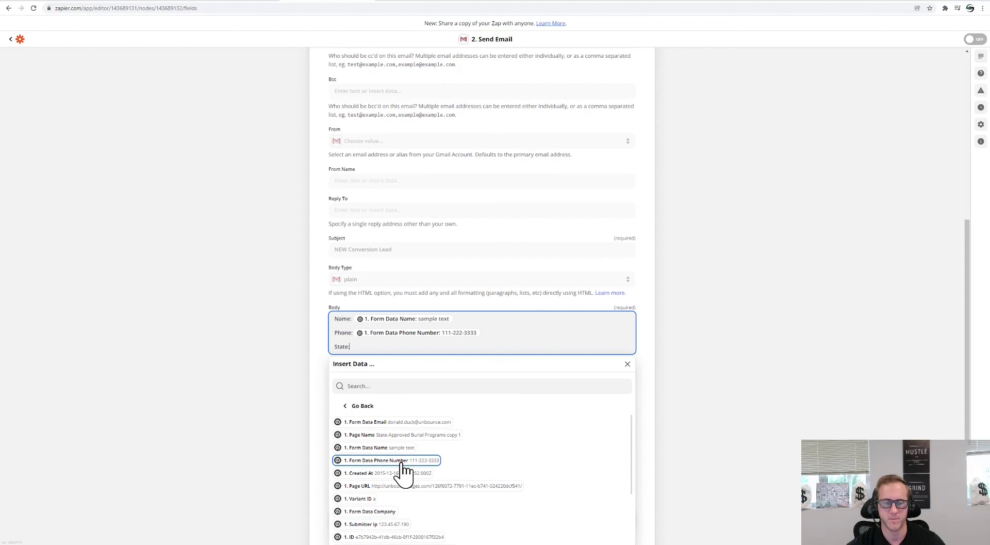
scroll(402, 471, down, 2)
scroll(418, 466, down, 2)
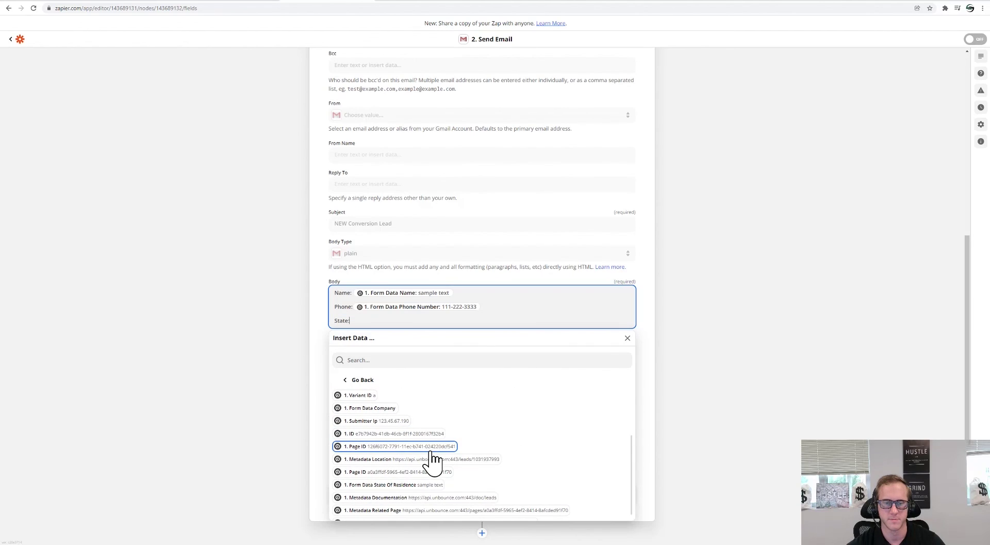
click(385, 485)
click(804, 395)
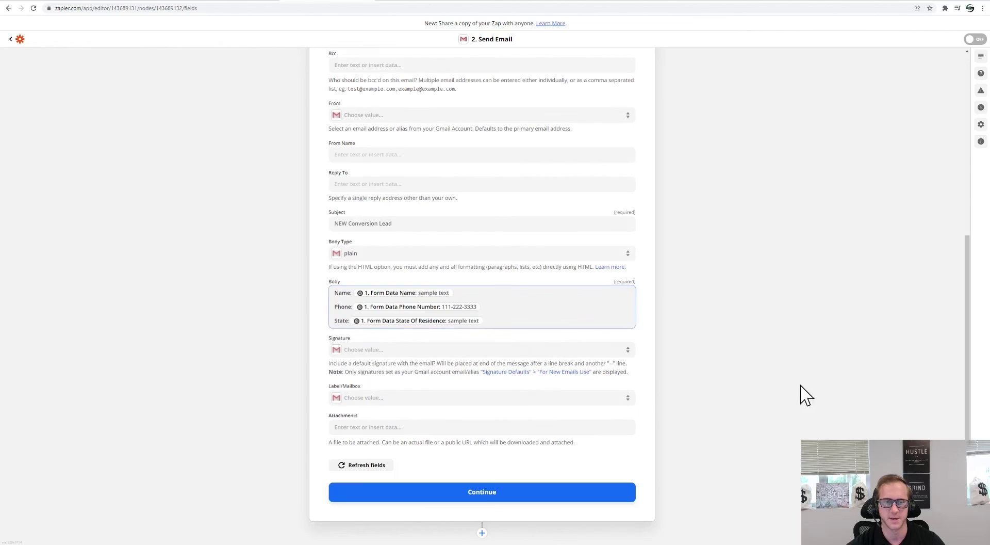
- Finish the action setup, send the test email through Gmail and turn on the Zap
click(481, 494)
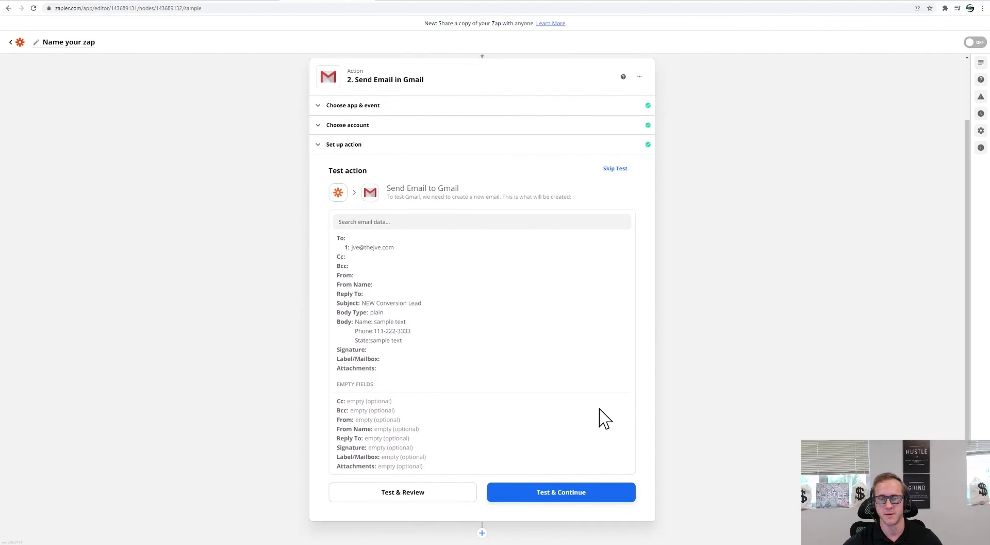
click(540, 494)
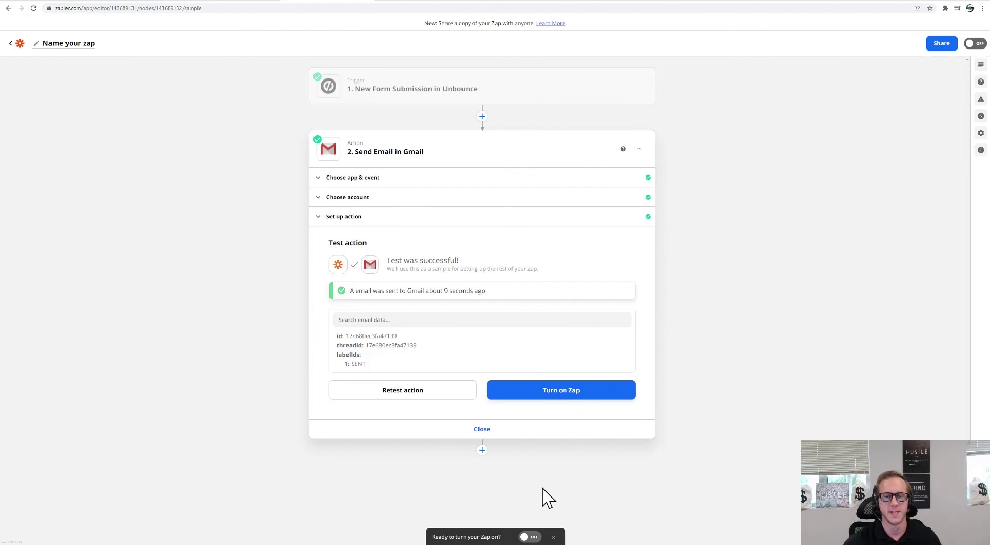
click(529, 538)
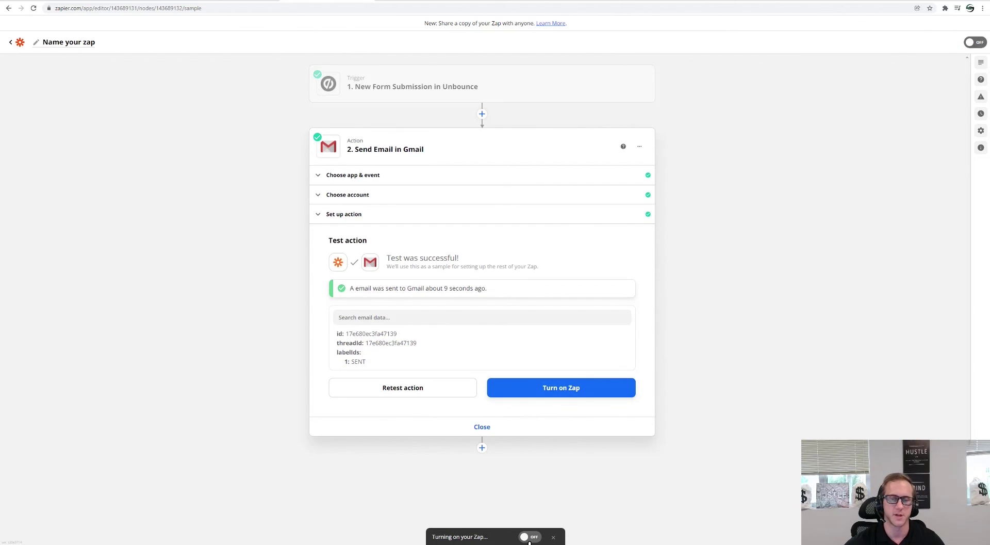
- Switch to the browser tab showing the published Final Expense Programs landing page with its lead form
click(236, 2)
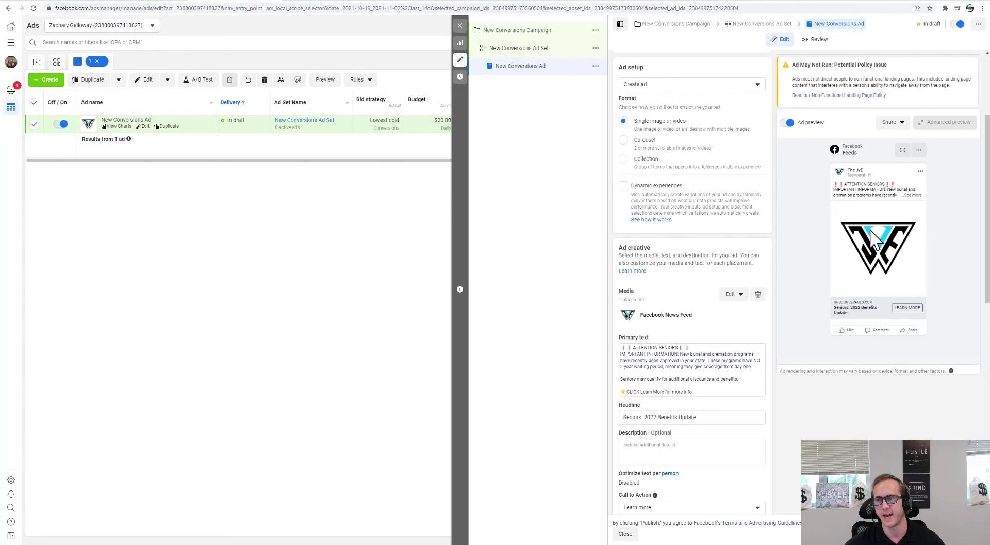
click(144, 2)
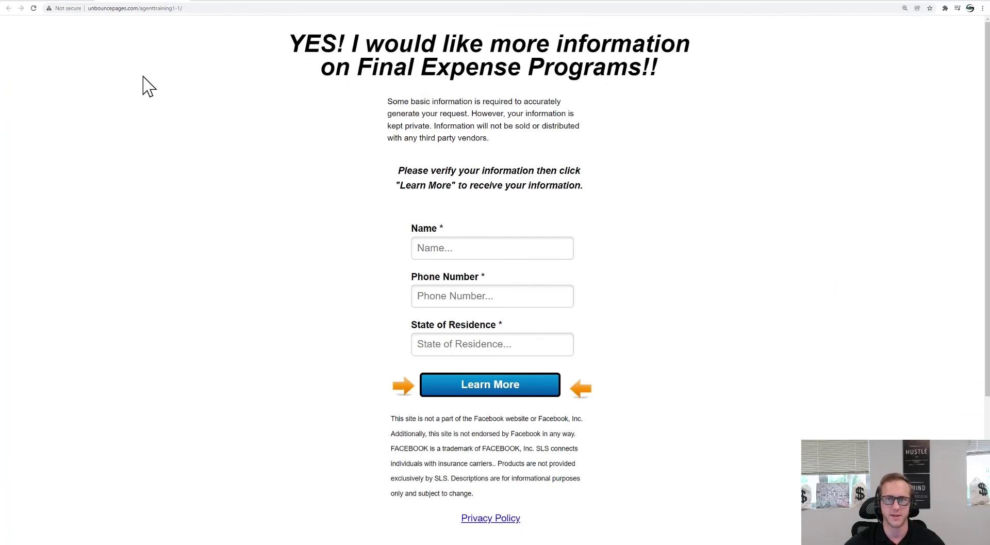